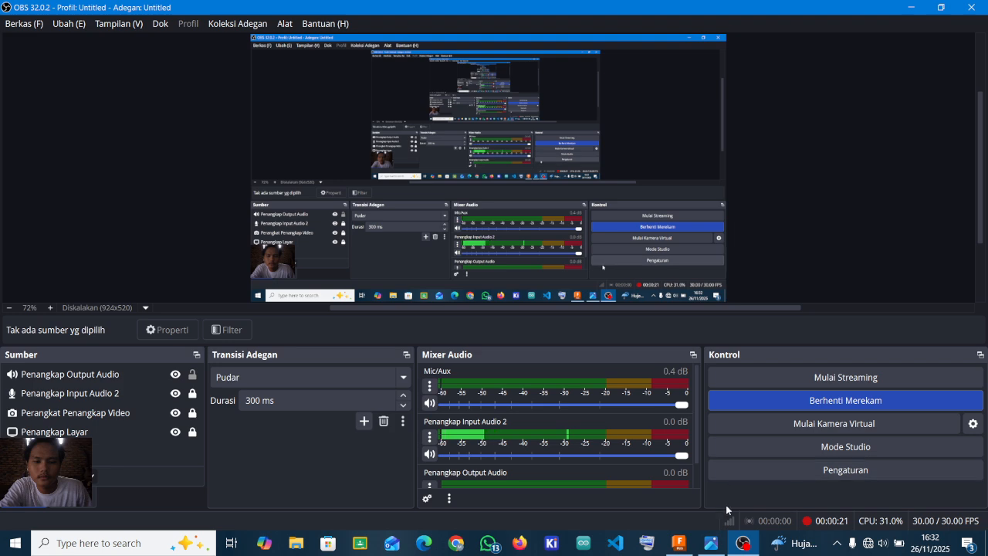
- Switch to the Photos picture ARM ROBOT.jpg and outline the robot's lower arm with a blue pen stroke
{"action": "left_click", "coordinate": [711, 542]}
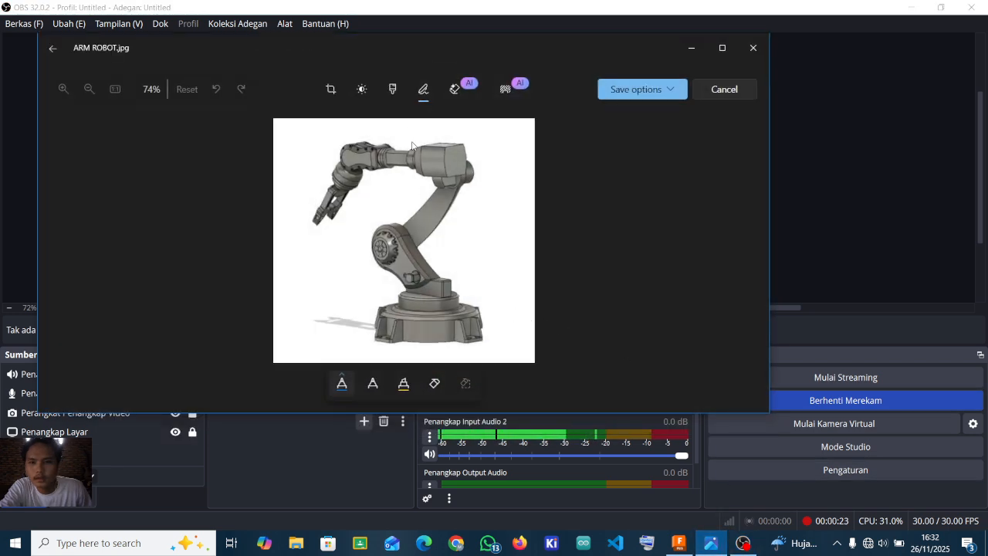
{"action": "left_click_drag", "start_coordinate": [328, 231], "coordinate": [481, 317]}
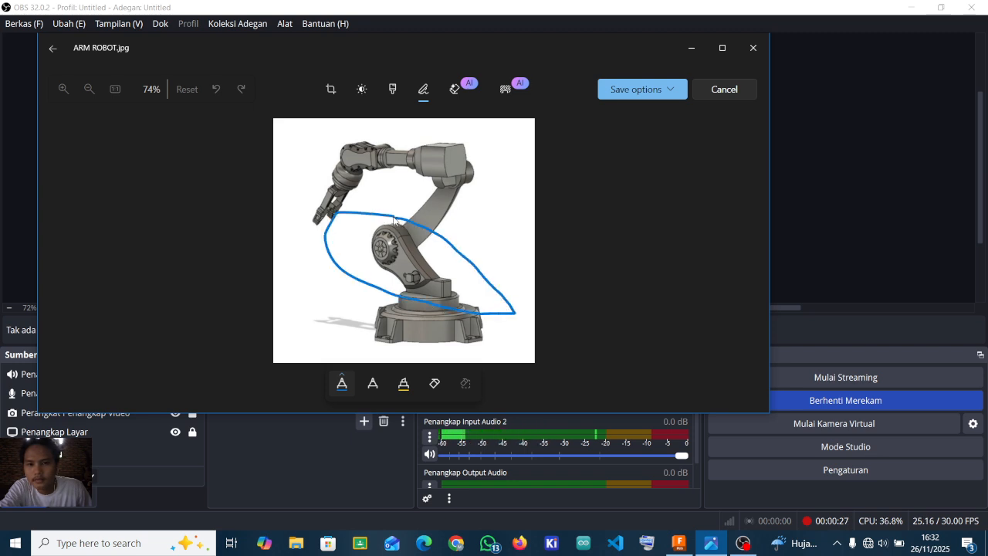
{"action": "left_click", "coordinate": [691, 49]}
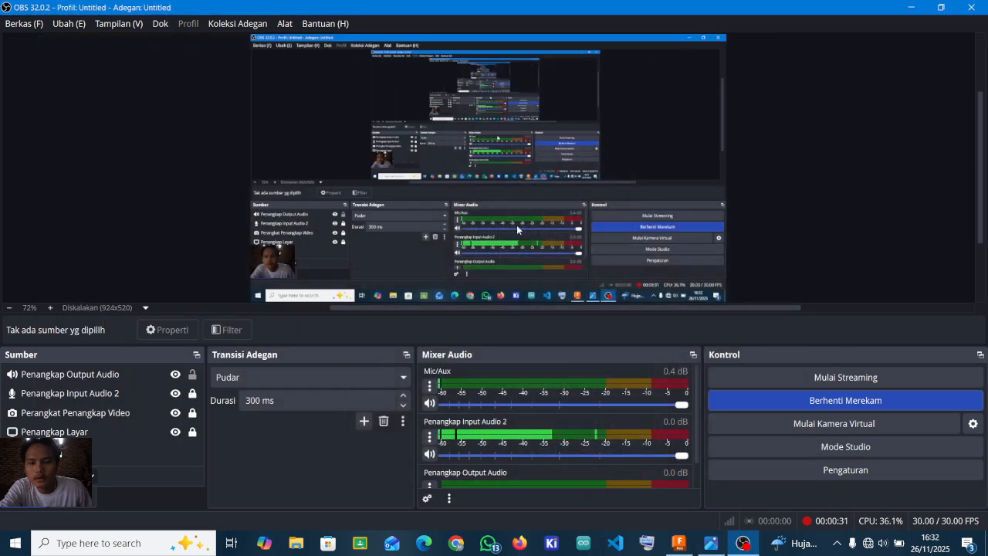
- Switch to Autodesk Fusion and sketch a 180 mm diameter circle centred on the origin of the horizontal plane
{"action": "left_click", "coordinate": [681, 540]}
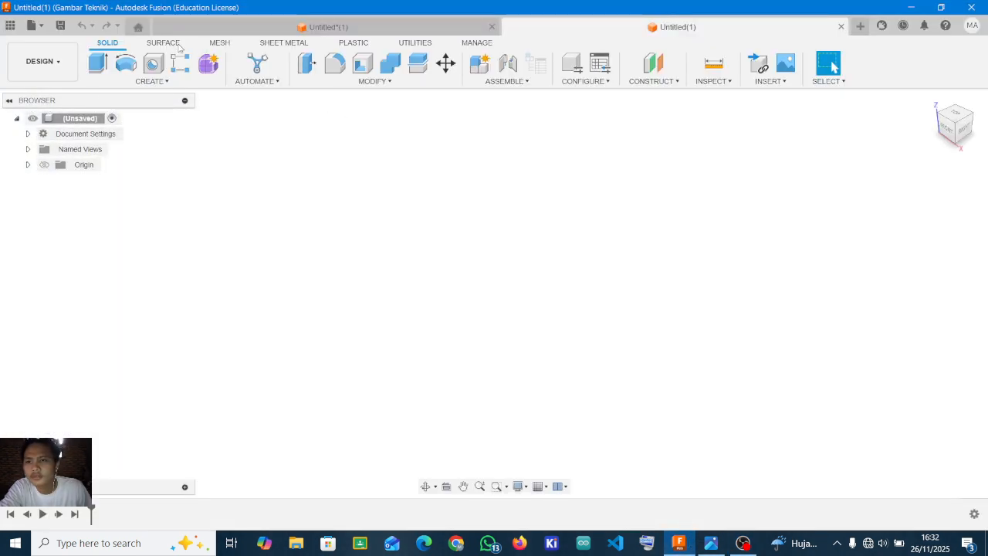
{"action": "key", "text": "r"}
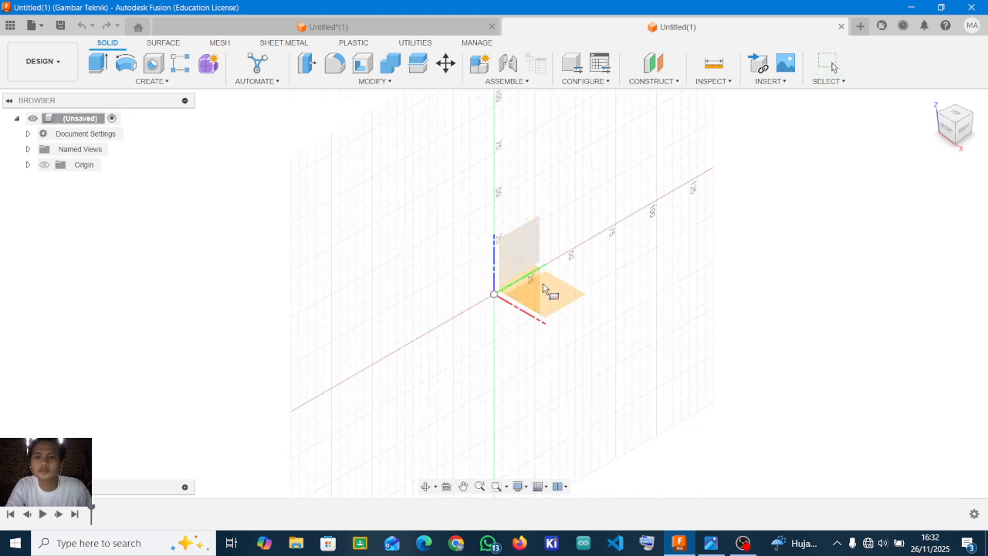
{"action": "left_click", "coordinate": [550, 298]}
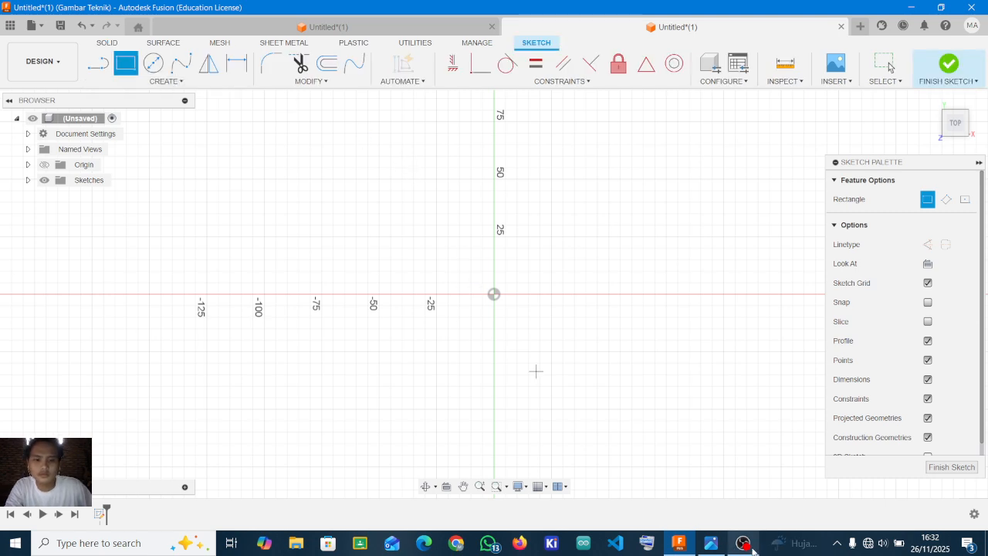
{"action": "left_click", "coordinate": [705, 548]}
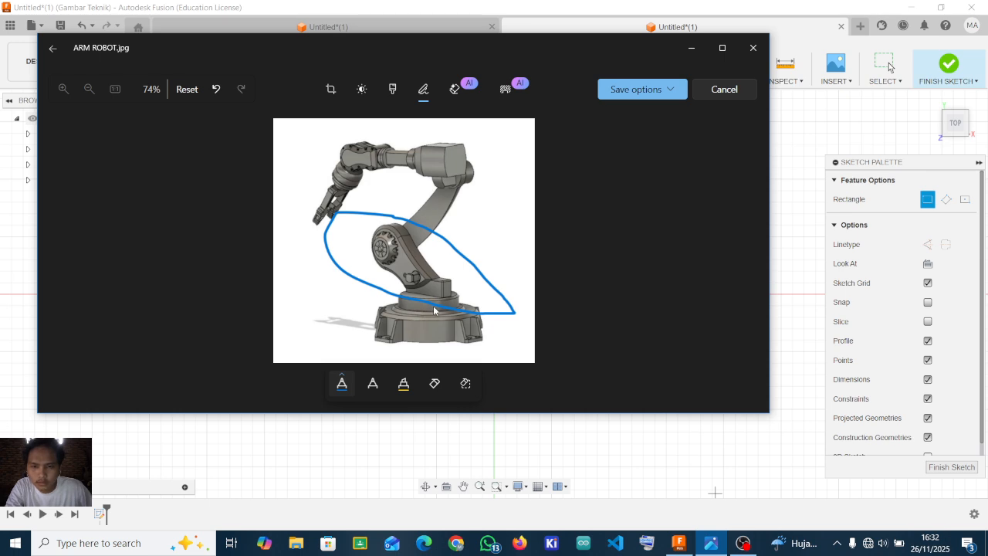
{"action": "left_click", "coordinate": [690, 48]}
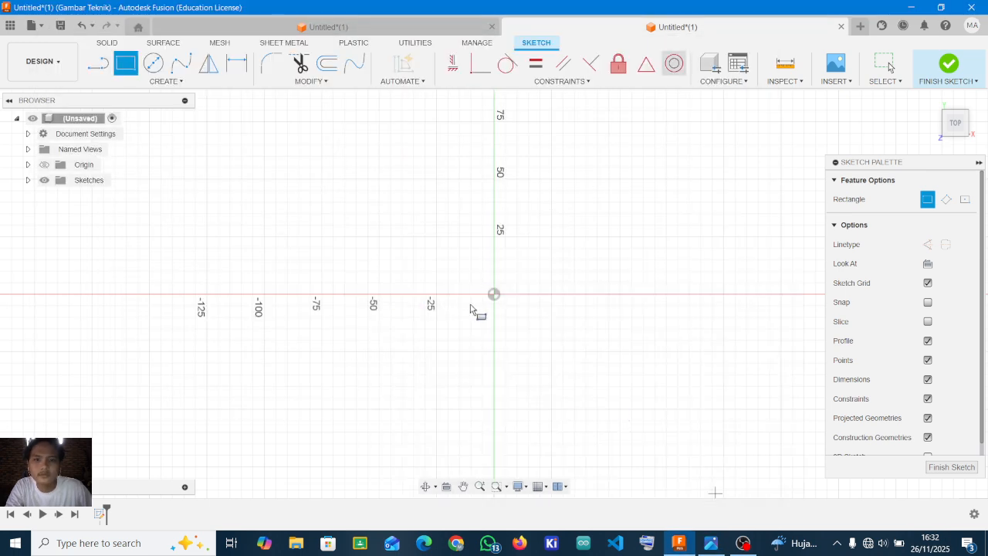
{"action": "left_click", "coordinate": [160, 62]}
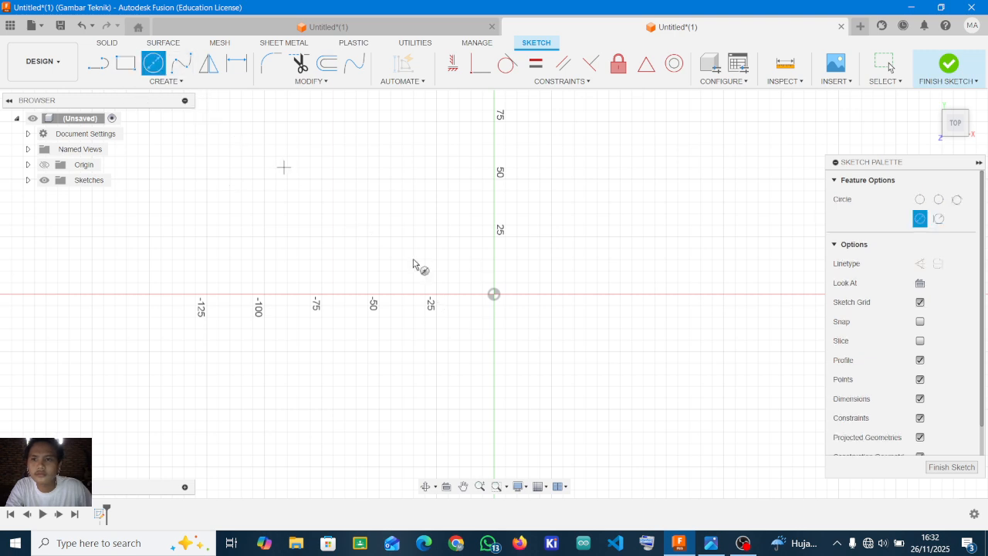
{"action": "left_click", "coordinate": [495, 295]}
{"action": "type", "text": "180"}
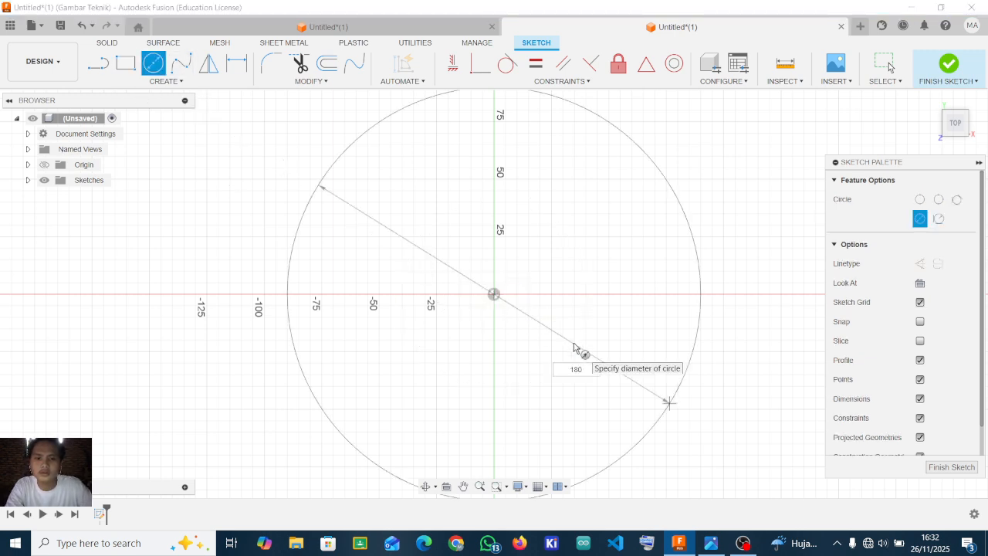
{"action": "key", "text": "Return"}
{"action": "key", "text": "Escape"}
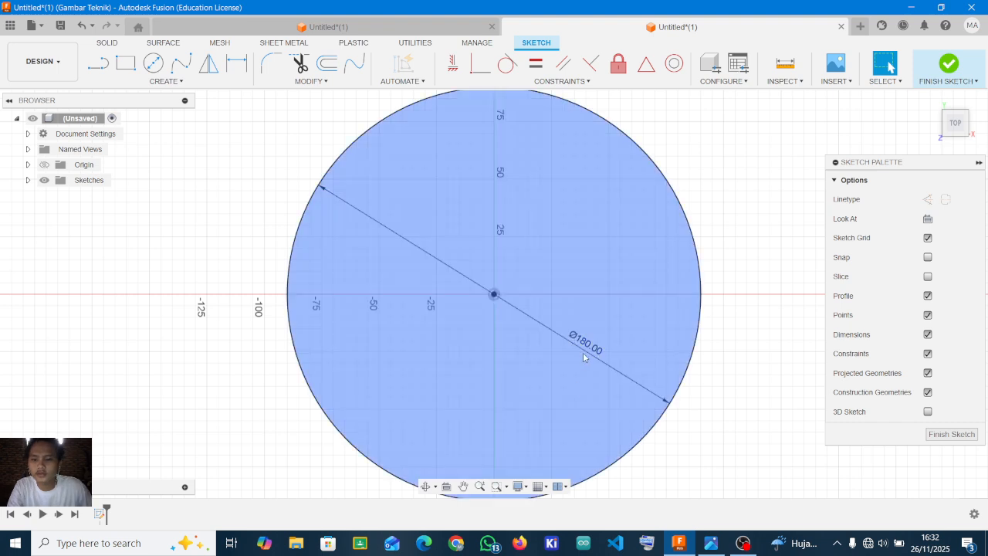
- Extrude the circle upward 40 mm as a new component
{"action": "middle_click_drag", "start_coordinate": [593, 305], "coordinate": [581, 241], "text": "shift"}
{"action": "left_click", "coordinate": [576, 242]}
{"action": "key", "text": "e"}
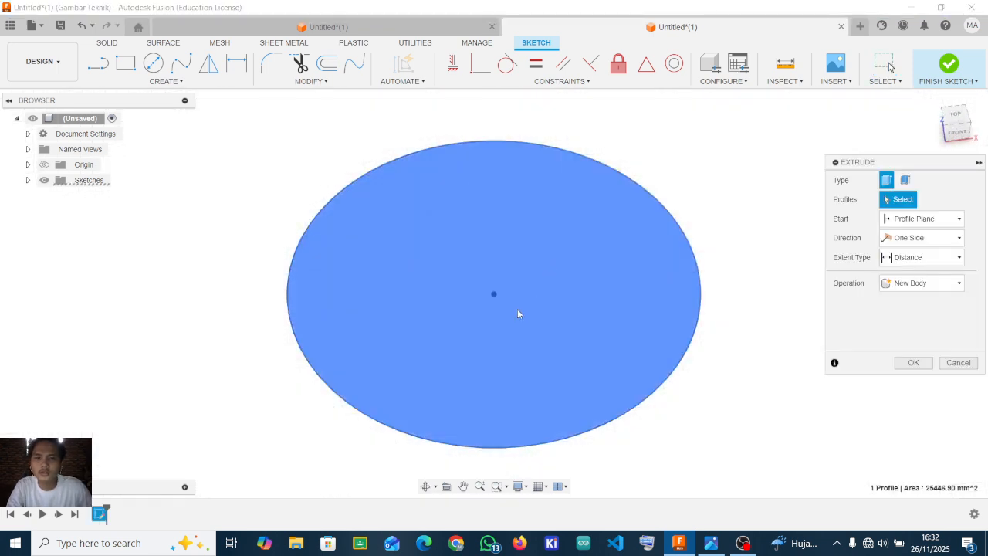
{"action": "left_click_drag", "start_coordinate": [496, 284], "coordinate": [494, 262]}
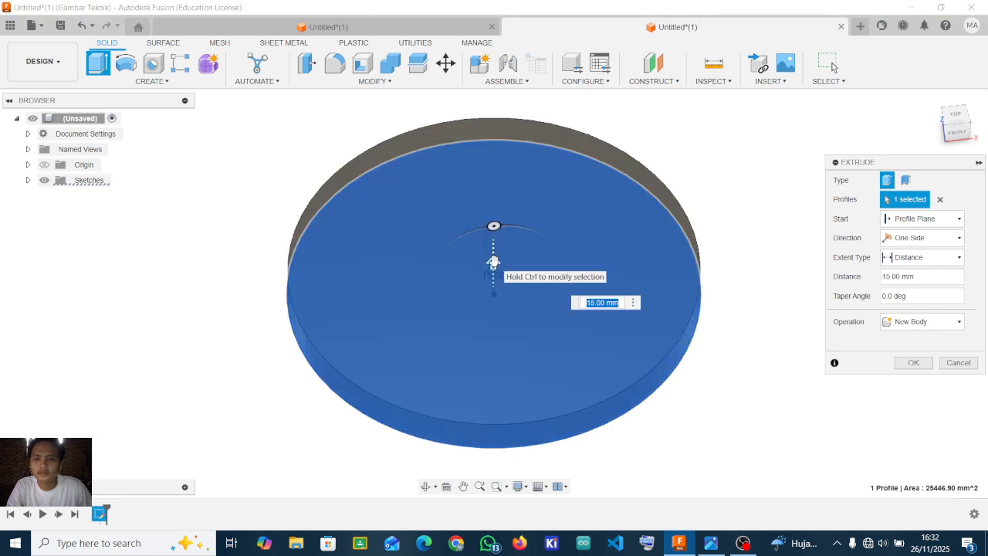
{"action": "type", "text": "40"}
{"action": "key", "text": "Return"}
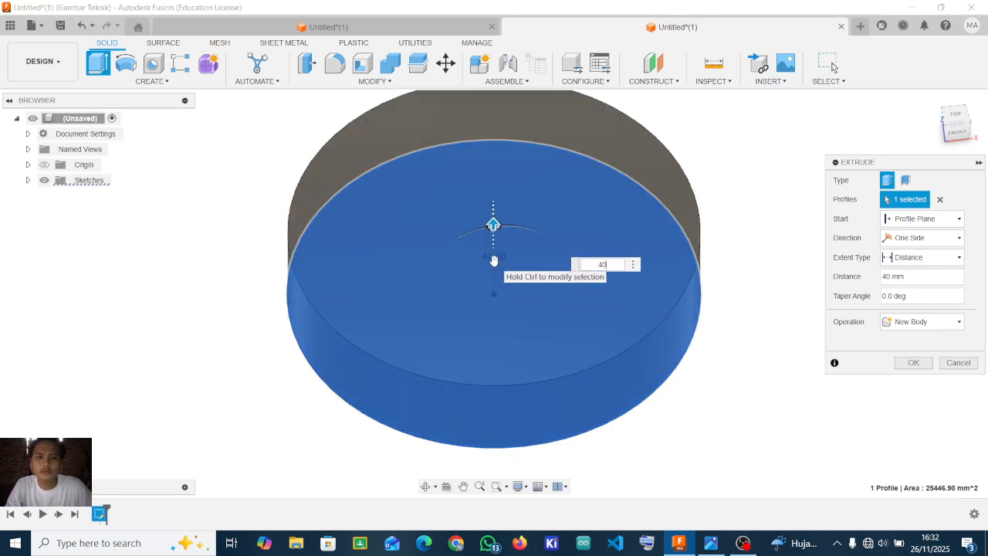
{"action": "left_click", "coordinate": [912, 326]}
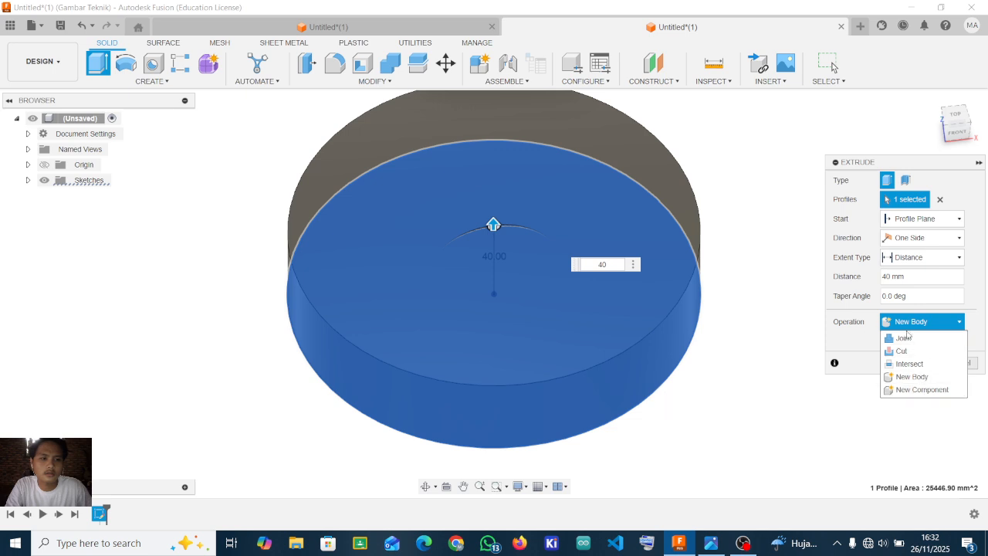
{"action": "left_click", "coordinate": [930, 390]}
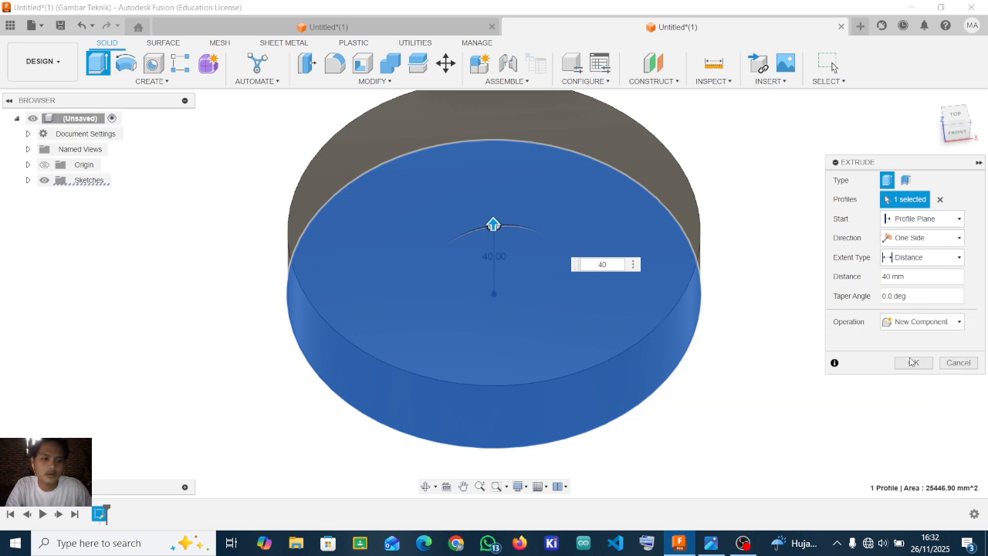
{"action": "left_click", "coordinate": [913, 363]}
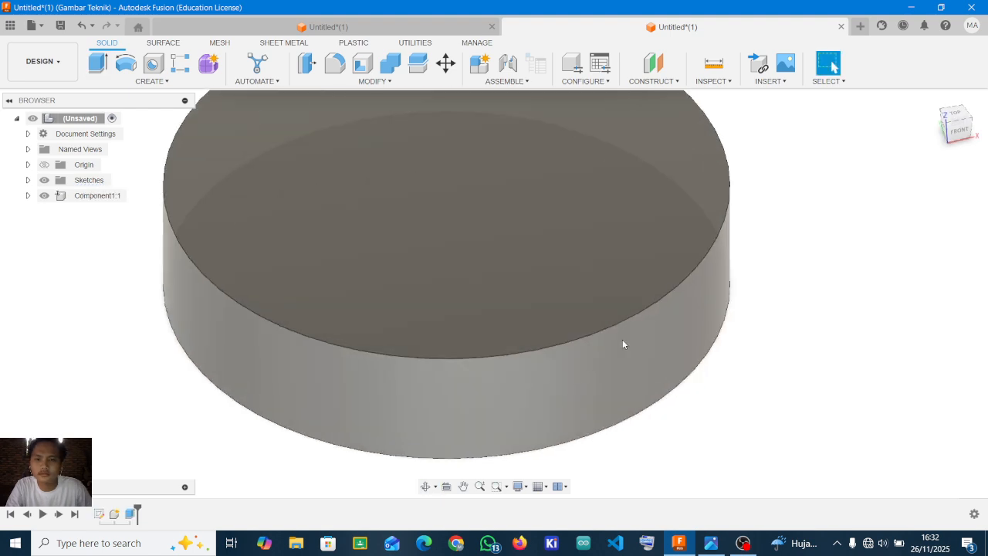
- Chamfer the disc's upper circular edge with an equal distance of 7 mm
{"action": "scroll", "coordinate": [624, 342], "scroll_direction": "down", "scroll_amount": 2}
{"action": "scroll", "coordinate": [625, 342], "scroll_direction": "down", "scroll_amount": 2}
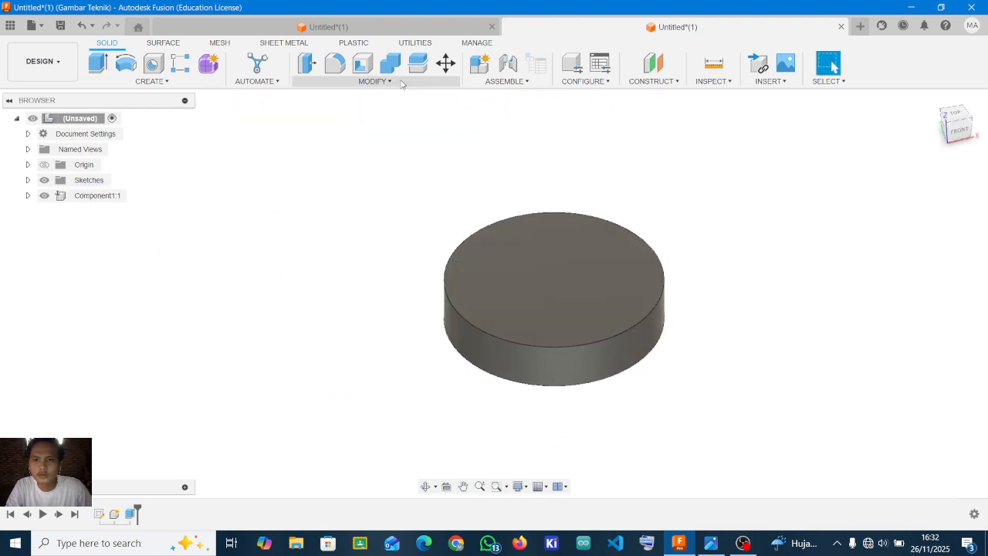
{"action": "left_click", "coordinate": [374, 81]}
{"action": "left_click", "coordinate": [376, 122]}
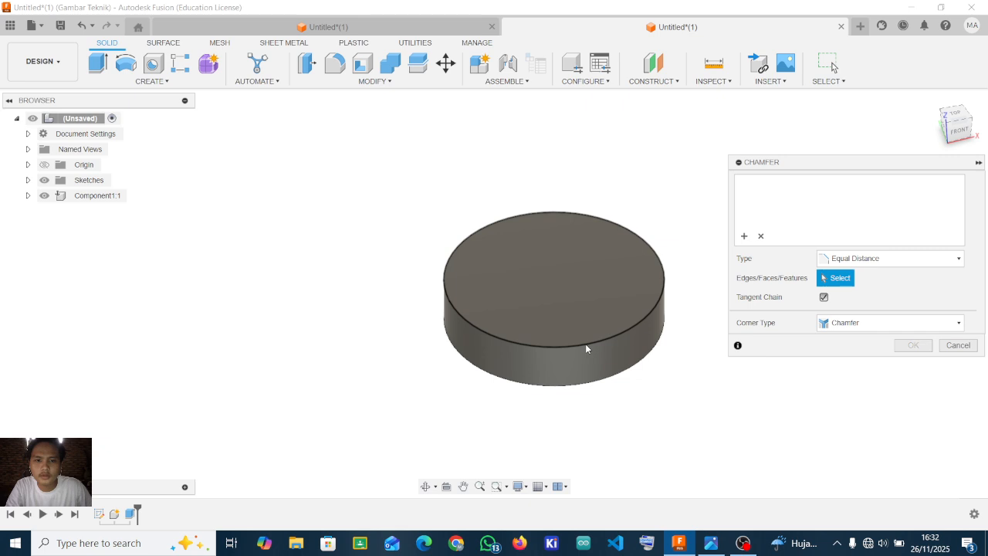
{"action": "left_click", "coordinate": [587, 346]}
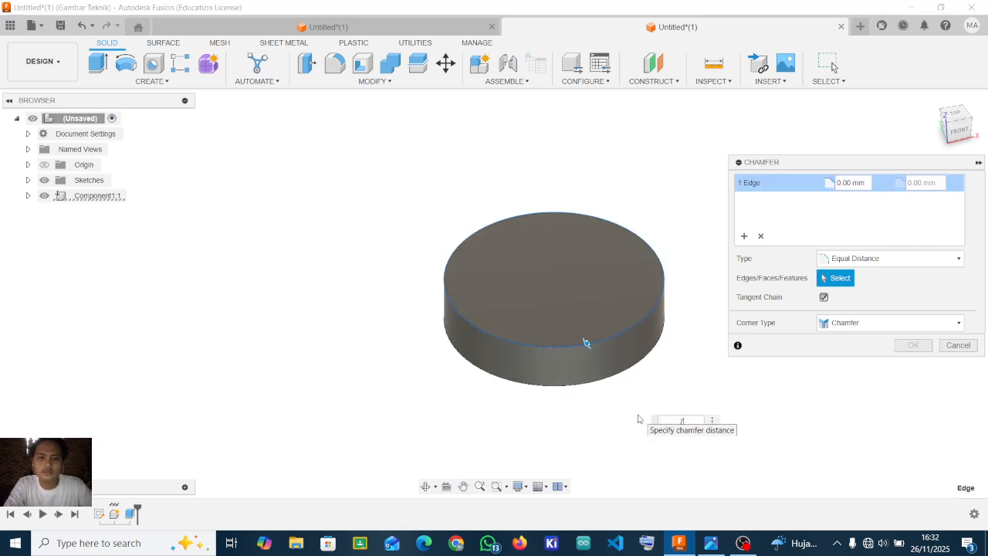
{"action": "key", "text": "Return"}
- Sketch a 155 mm by 40 mm center rectangle on the disc's top face, centred on the origin
{"action": "middle_click_drag", "start_coordinate": [553, 262], "coordinate": [578, 300], "text": "shift"}
{"action": "left_click", "coordinate": [562, 285]}
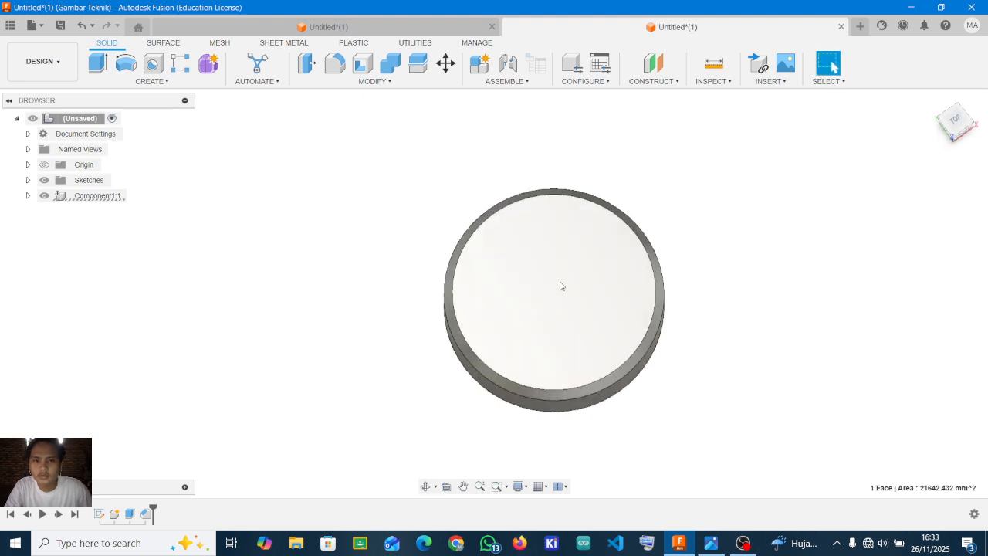
{"action": "left_click", "coordinate": [955, 120]}
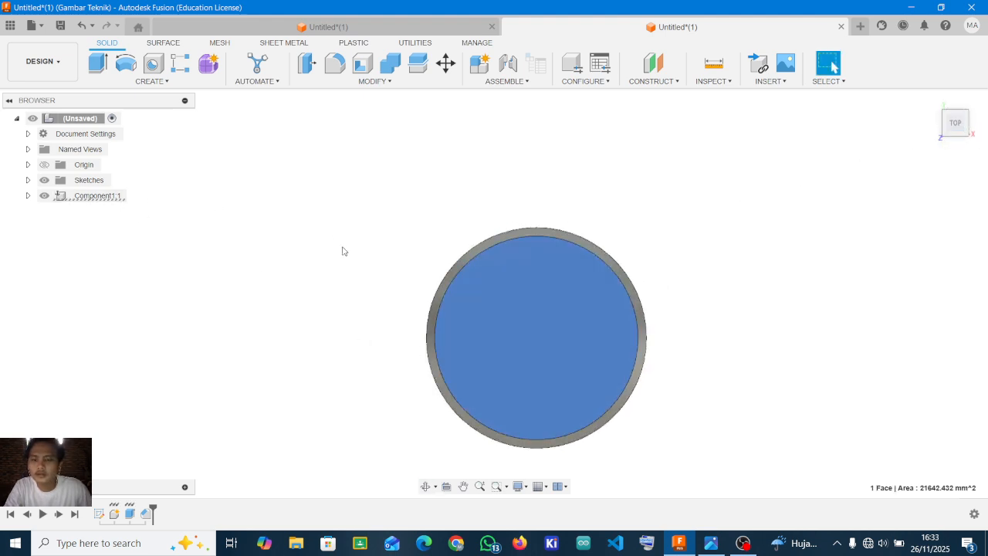
{"action": "key", "text": "r"}
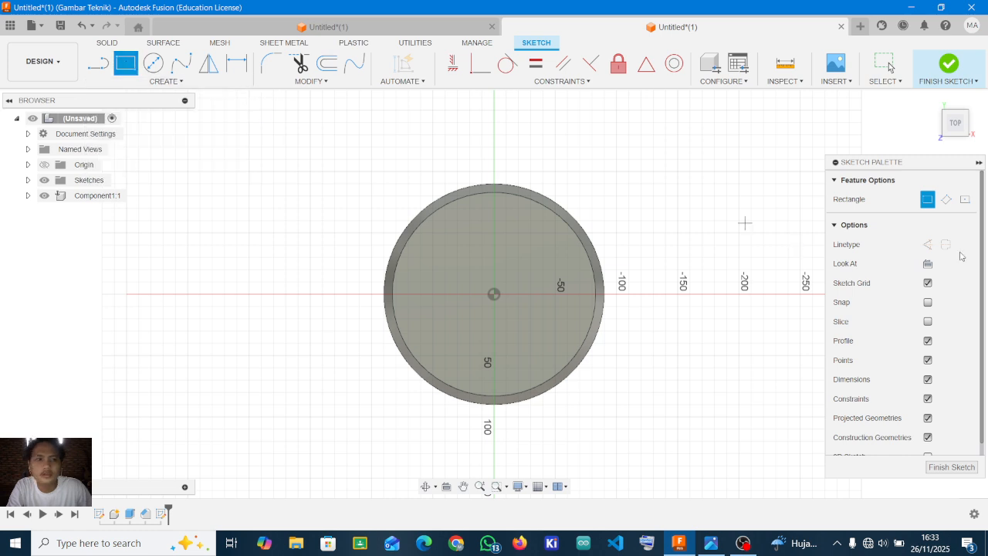
{"action": "left_click", "coordinate": [964, 203]}
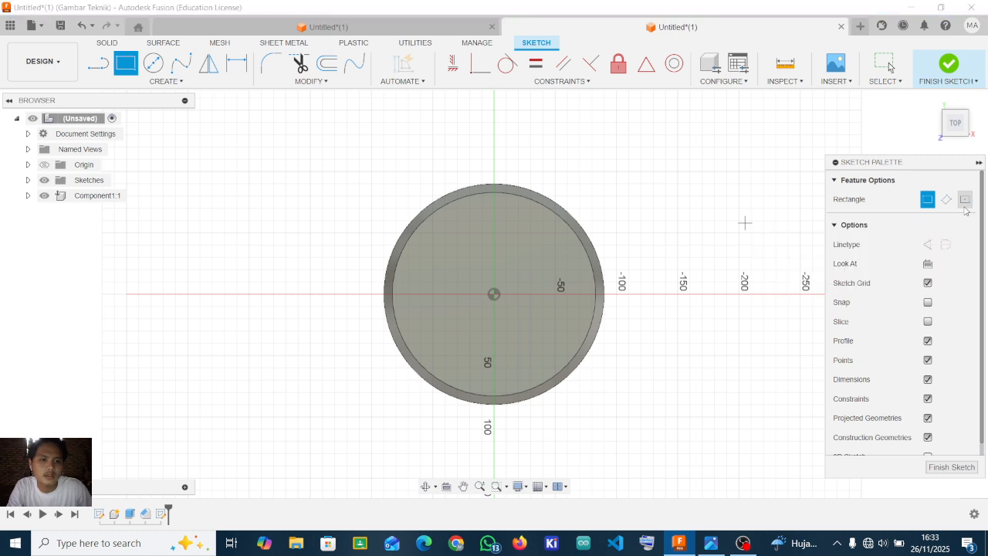
{"action": "left_click", "coordinate": [493, 294]}
{"action": "type", "text": "1"}
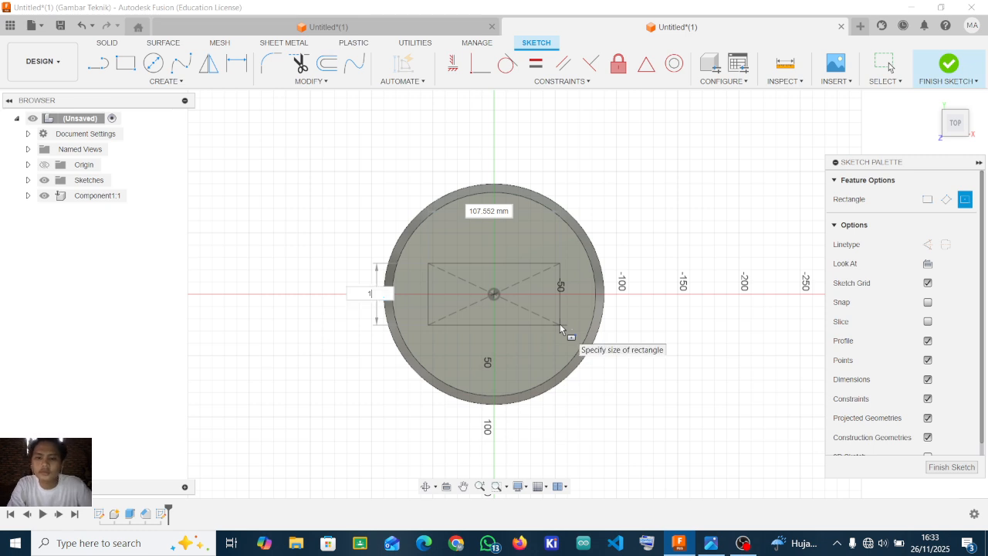
{"action": "type", "text": "55"}
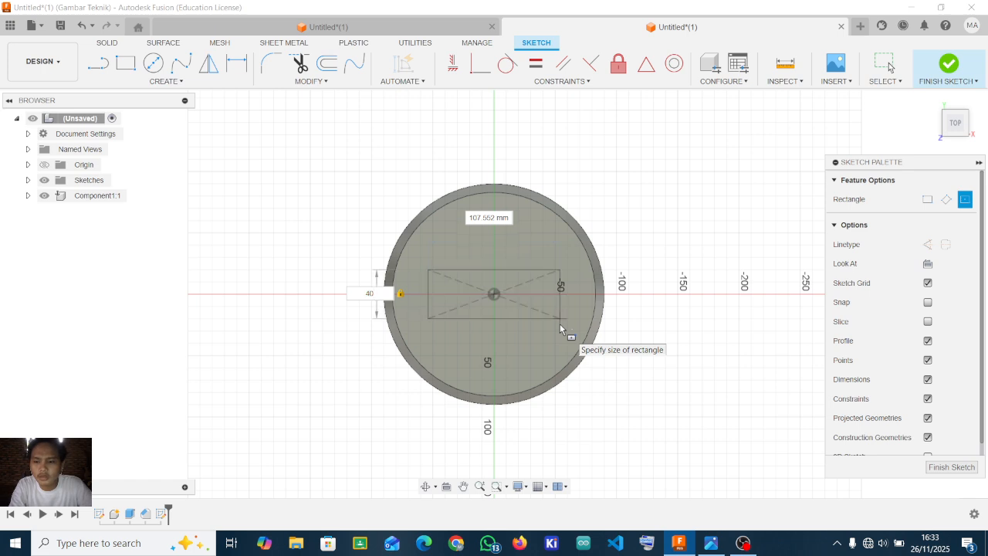
{"action": "key", "text": "Tab"}
{"action": "type", "text": "150"}
{"action": "key", "text": "Return"}
{"action": "key", "text": "Escape"}
- Extrude the rectangle 50 mm upward and join it to the disc
{"action": "left_click", "coordinate": [569, 298]}
{"action": "key", "text": "e"}
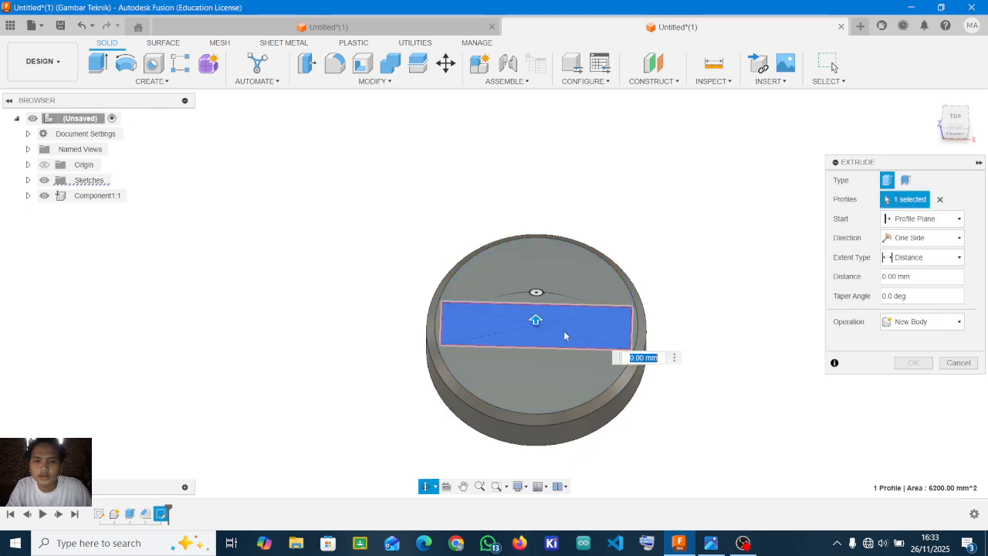
{"action": "left_click_drag", "start_coordinate": [538, 307], "coordinate": [537, 298]}
{"action": "type", "text": "50"}
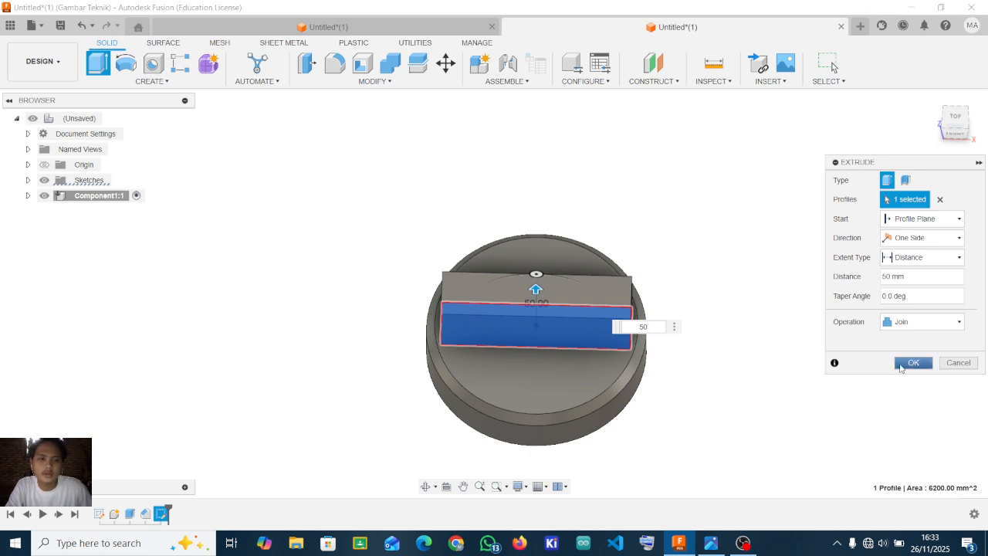
{"action": "key", "text": "Return"}
- Examine the reference lower-arm model in the other open design and return to the new design
{"action": "middle_click_drag", "start_coordinate": [585, 353], "coordinate": [498, 296], "text": "shift"}
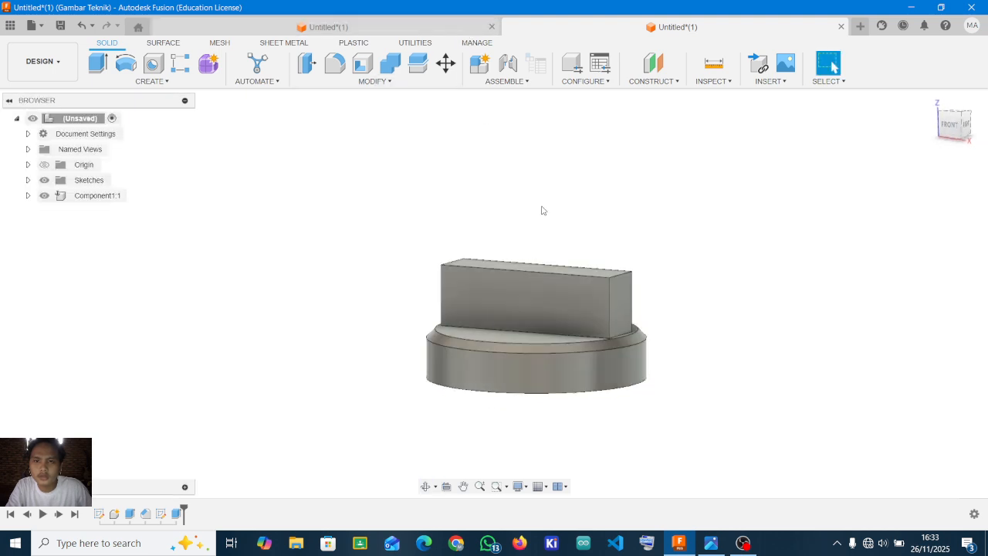
{"action": "left_click", "coordinate": [456, 27]}
{"action": "middle_click_drag", "start_coordinate": [540, 303], "coordinate": [574, 281], "text": "shift"}
{"action": "left_click", "coordinate": [651, 28]}
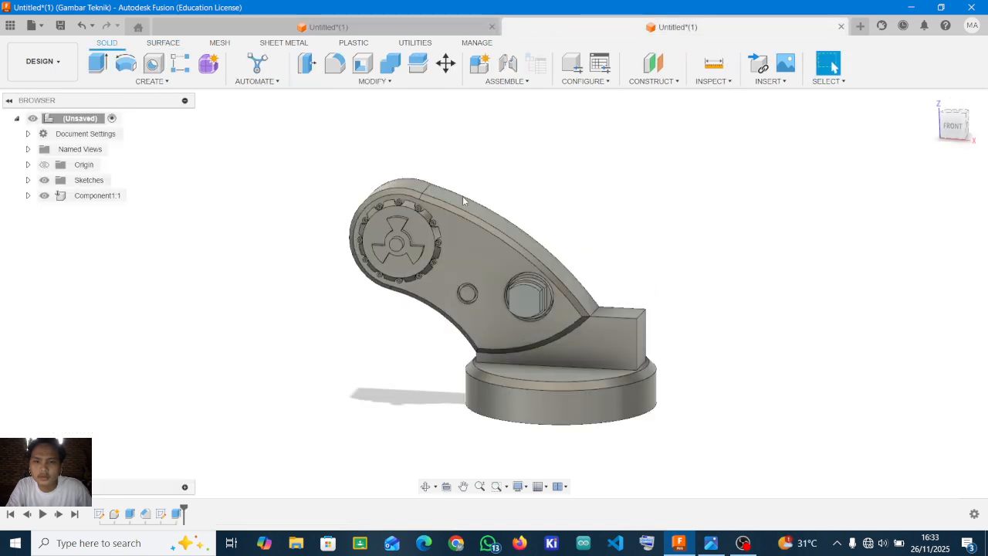
- Start a sketch on the block's front face and draw a 40 mm line straight down from its upper left corner
{"action": "left_click", "coordinate": [557, 299]}
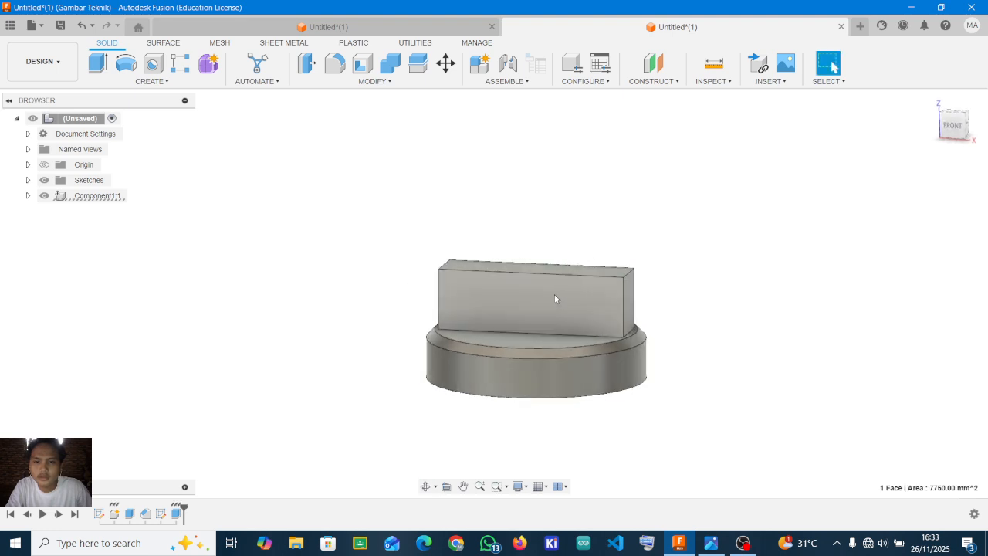
{"action": "key", "text": "r"}
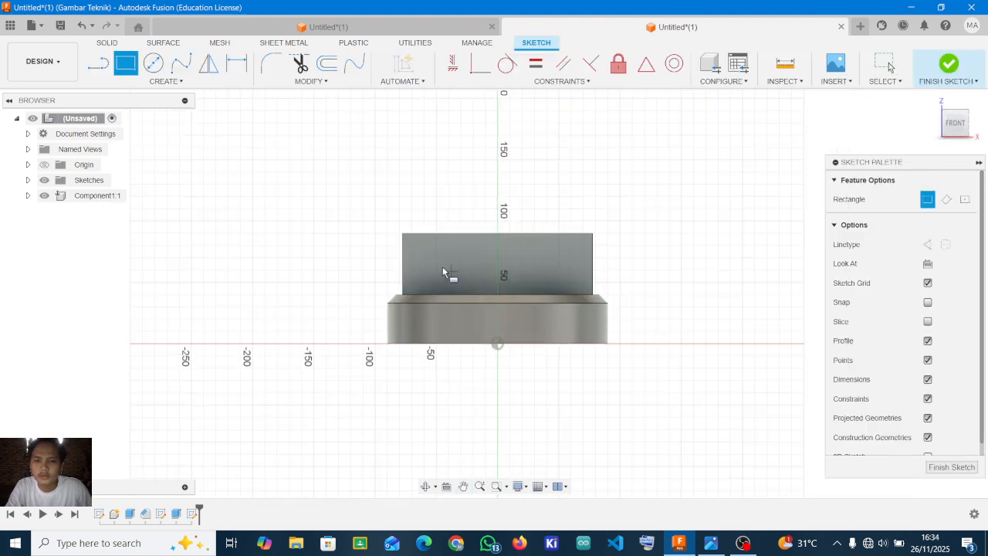
{"action": "scroll", "coordinate": [431, 259], "scroll_direction": "up", "scroll_amount": 3}
{"action": "left_click", "coordinate": [98, 63]}
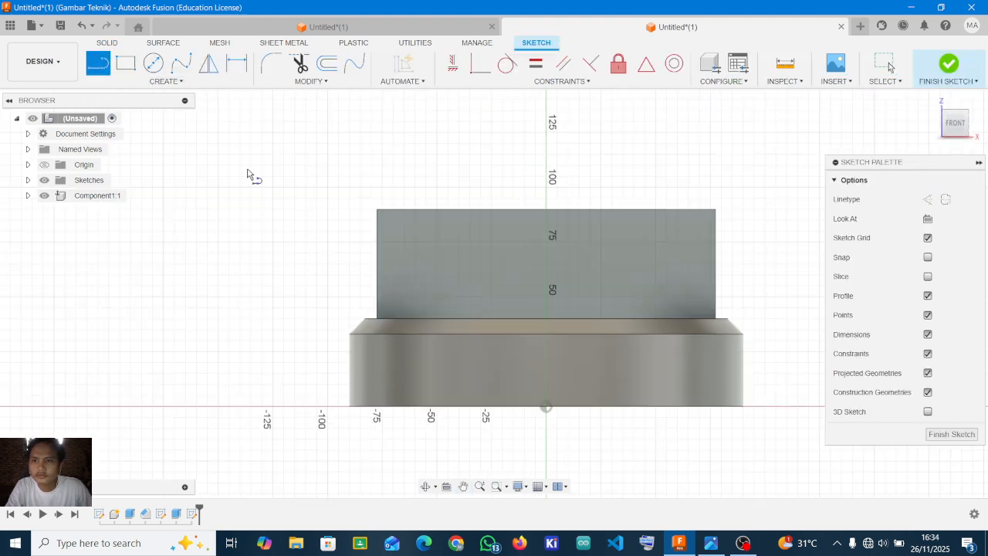
{"action": "left_click", "coordinate": [377, 210]}
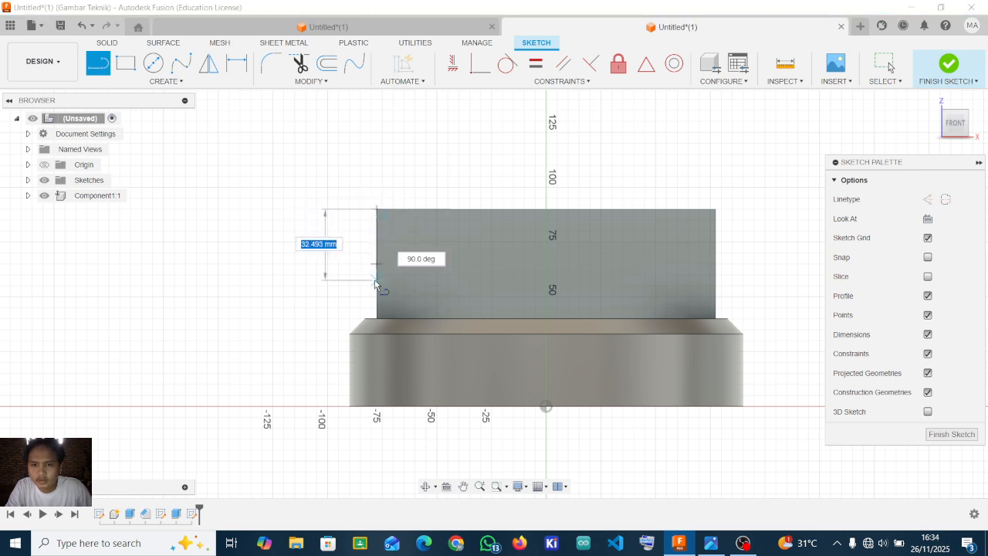
{"action": "type", "text": "40"}
{"action": "key", "text": "Tab"}
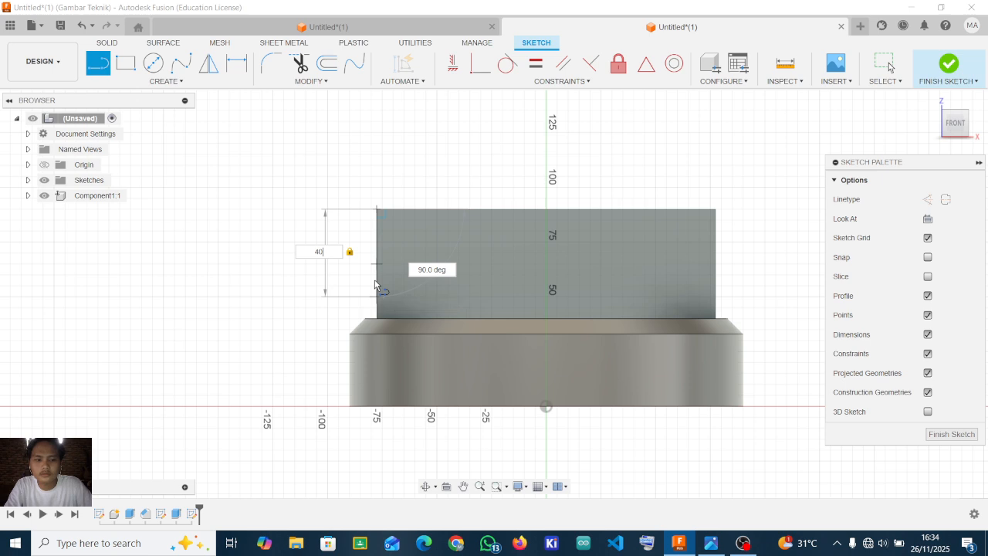
{"action": "key", "text": "Return"}
{"action": "key", "text": "Escape"}
- Draw a 110 mm horizontal line from the same corner along the block's upper edge
{"action": "left_click", "coordinate": [98, 64]}
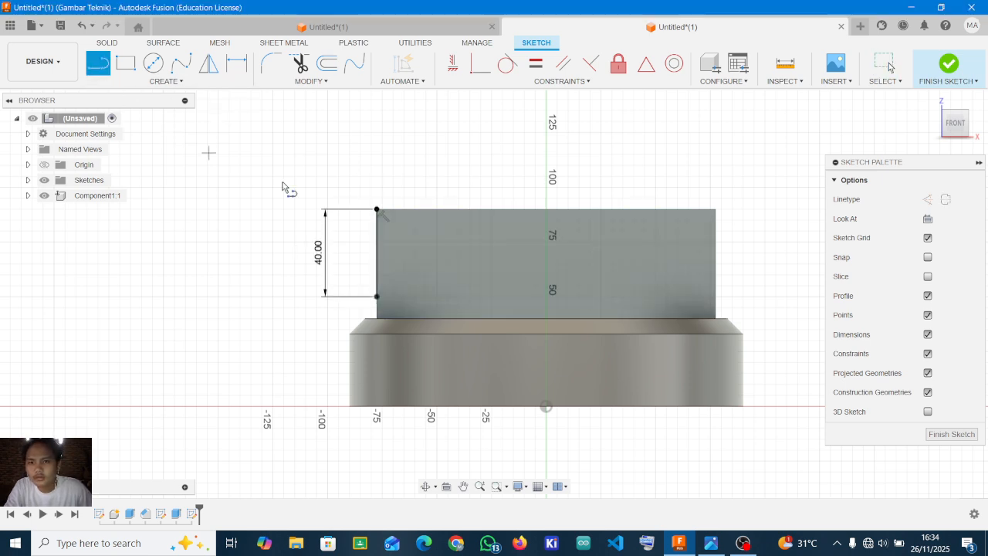
{"action": "left_click", "coordinate": [376, 210]}
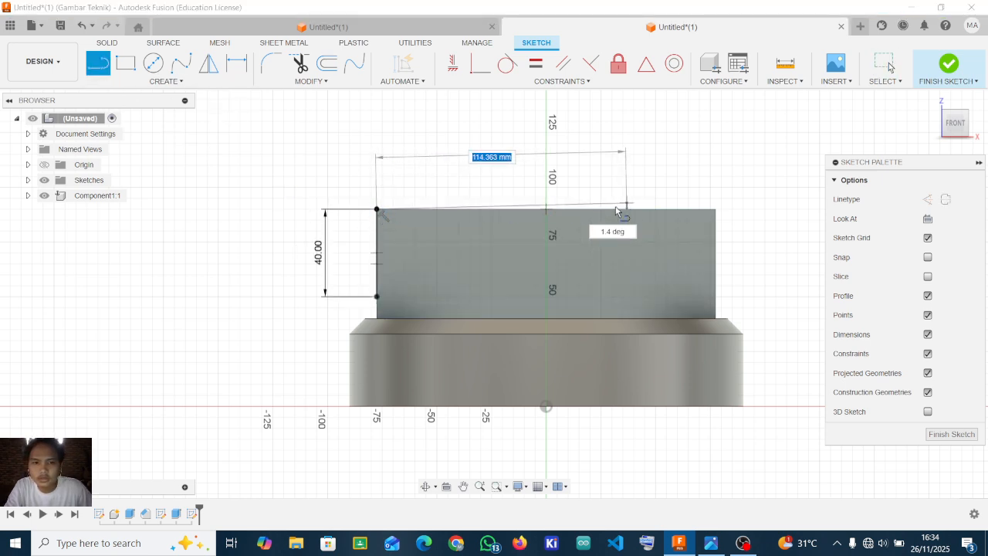
{"action": "type", "text": "11"}
{"action": "key", "text": "Tab"}
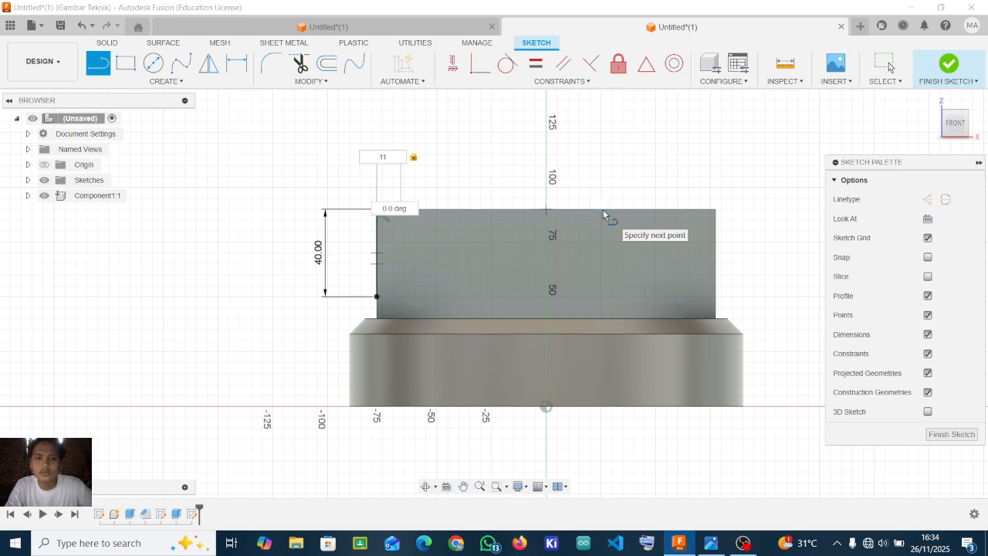
{"action": "key", "text": "Return"}
{"action": "key", "text": "Escape"}
- Connect the free ends of the 40 mm and 110 mm lines with a three-point arc bowing downward
{"action": "left_click", "coordinate": [98, 62]}
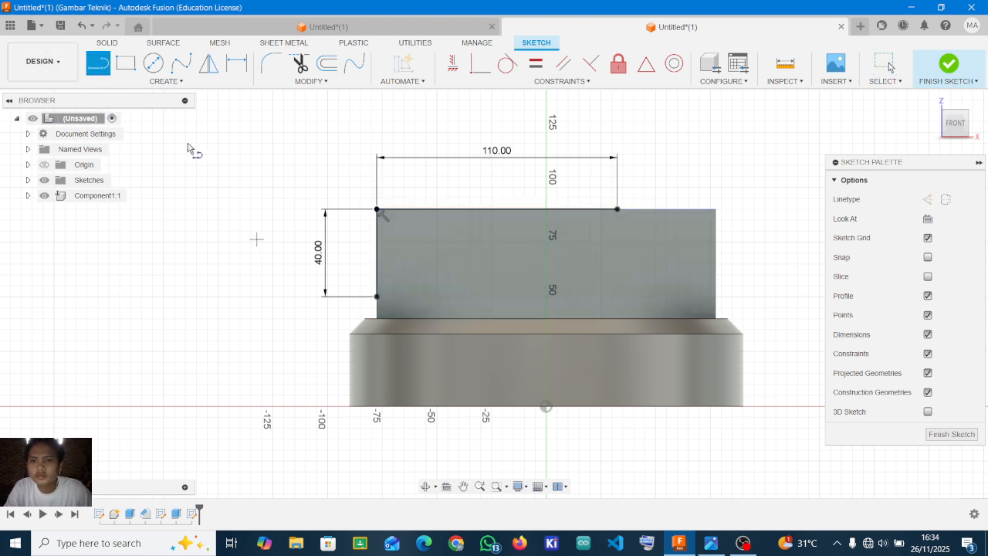
{"action": "left_click", "coordinate": [166, 81]}
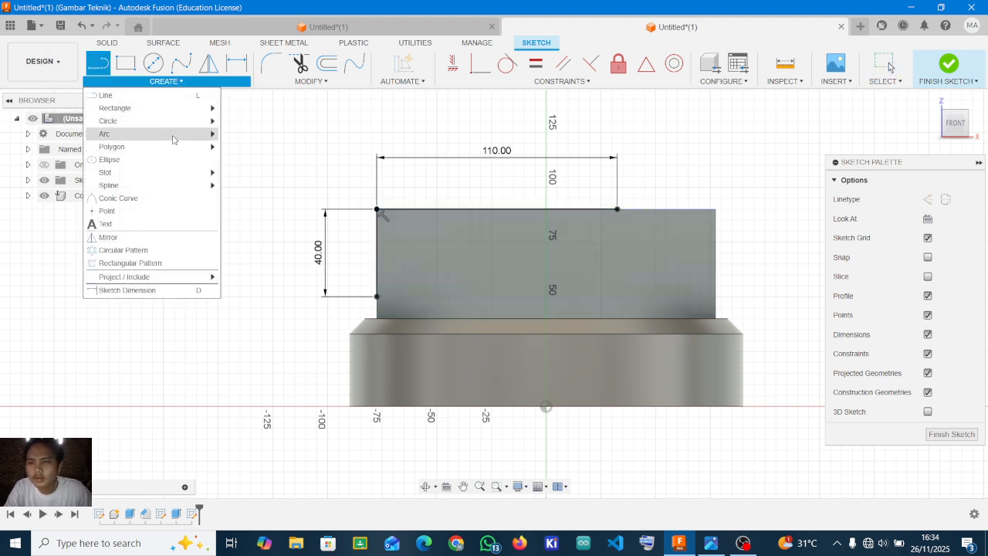
{"action": "left_click", "coordinate": [251, 142]}
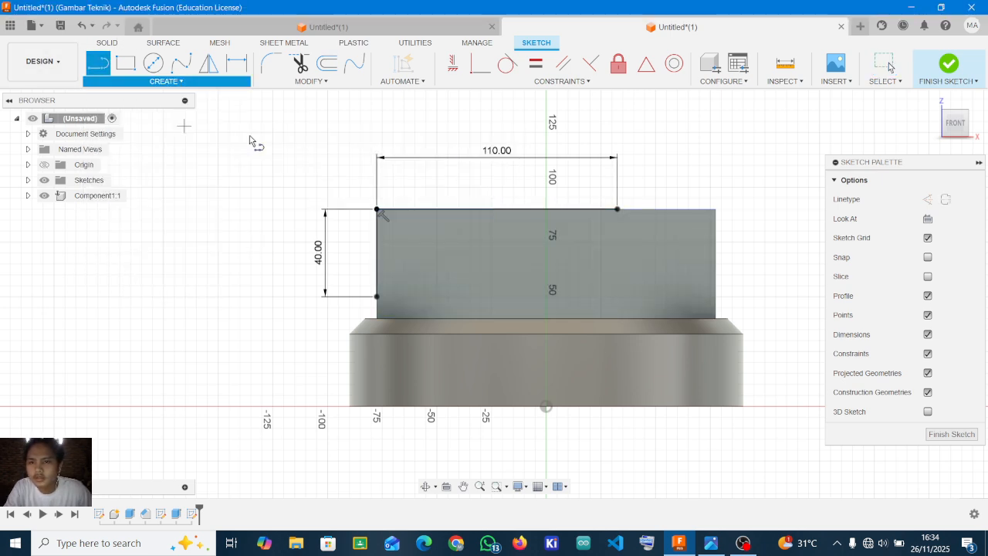
{"action": "left_click", "coordinate": [376, 296]}
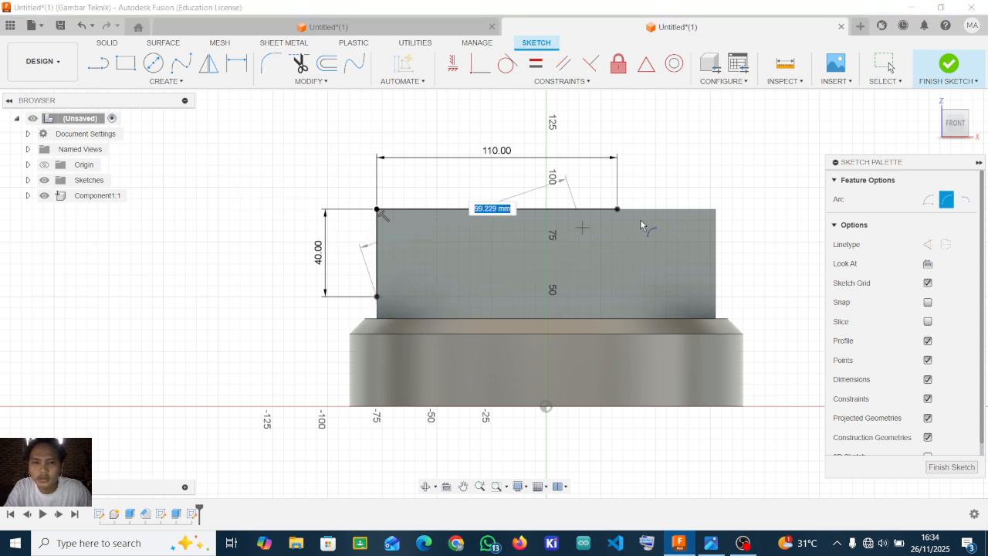
{"action": "left_click", "coordinate": [618, 209]}
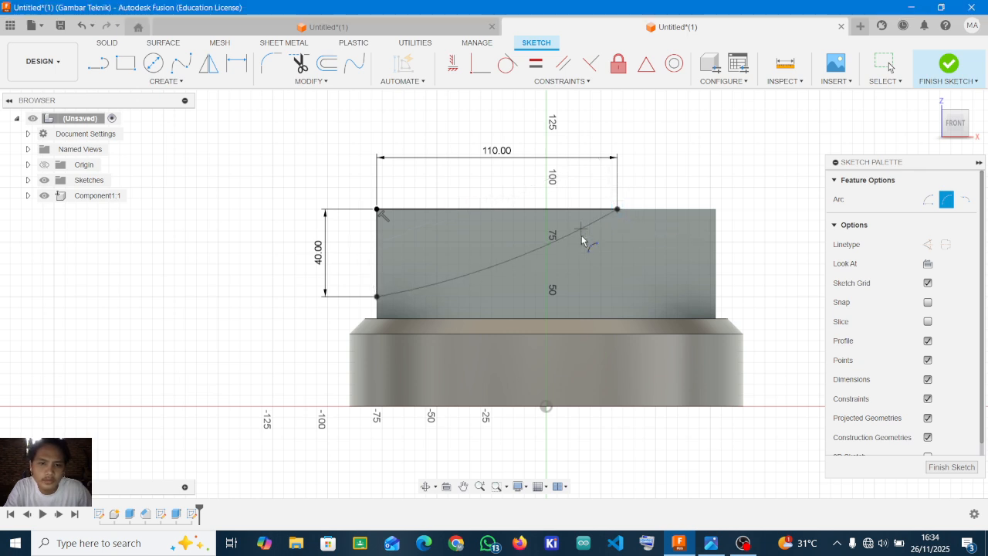
{"action": "left_click", "coordinate": [547, 257]}
{"action": "scroll", "coordinate": [507, 241], "scroll_direction": "down", "scroll_amount": 3}
{"action": "key", "text": "Escape"}
- Extrude the curved profile as a cut through the block's full thickness
{"action": "left_click", "coordinate": [490, 246]}
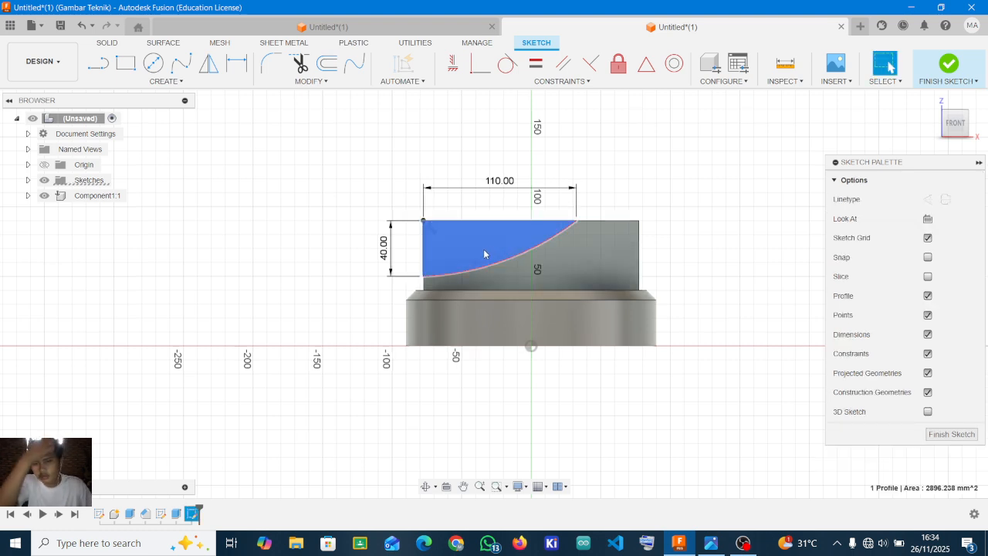
{"action": "key", "text": "e"}
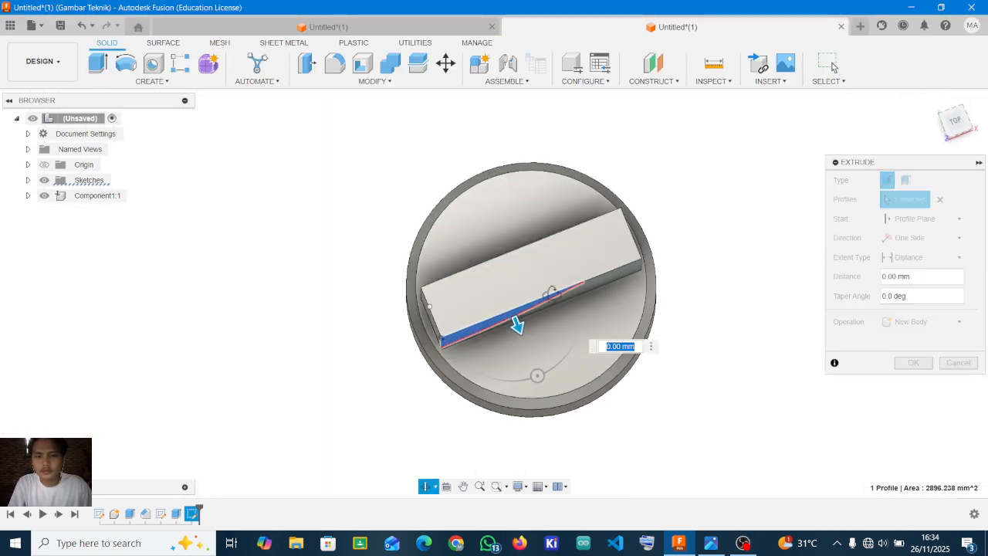
{"action": "middle_click_drag", "start_coordinate": [547, 289], "coordinate": [572, 317], "text": "shift"}
{"action": "left_click_drag", "start_coordinate": [563, 315], "coordinate": [549, 286]}
{"action": "middle_click_drag", "start_coordinate": [550, 291], "coordinate": [516, 369], "text": "shift"}
{"action": "left_click", "coordinate": [911, 363]}
{"action": "left_click", "coordinate": [527, 374]}
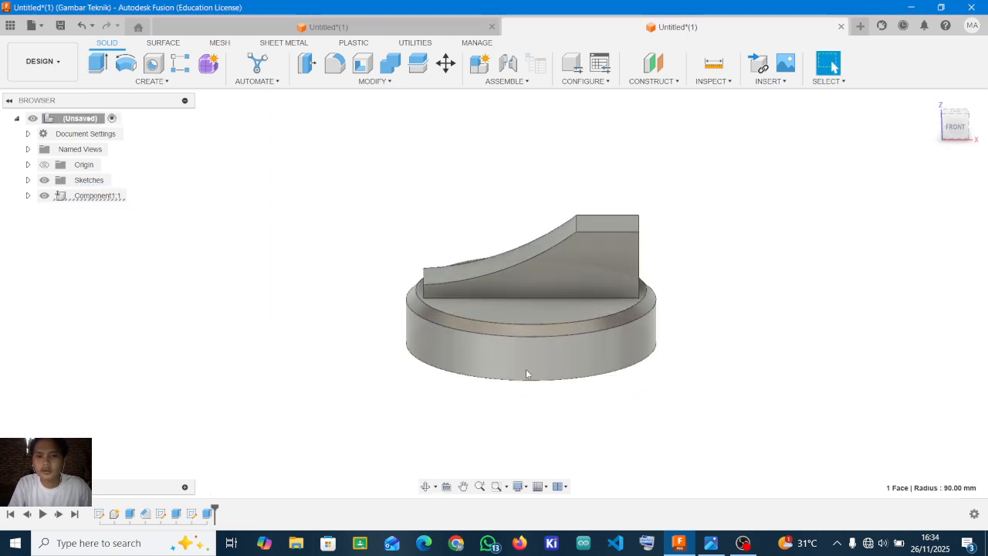
{"action": "key", "text": "r"}
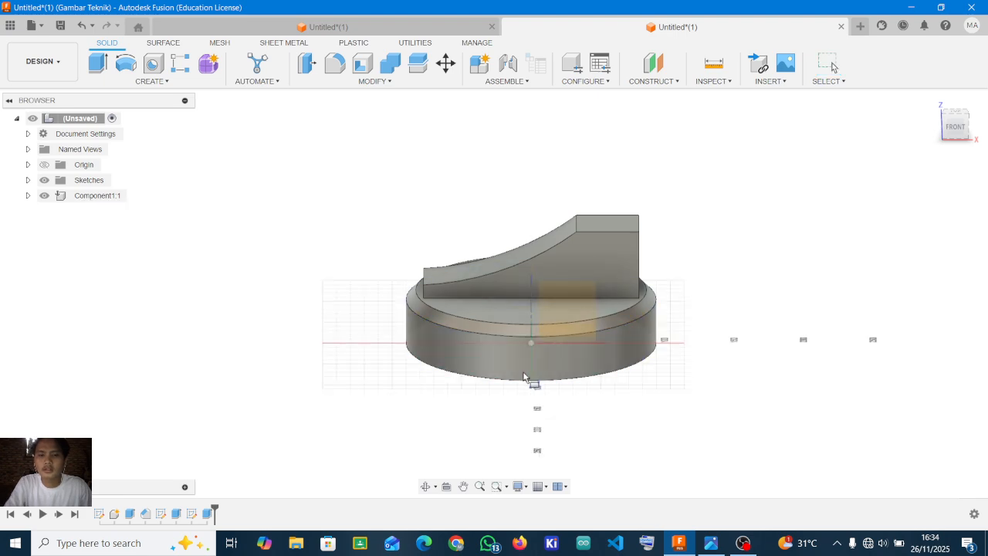
{"action": "left_click", "coordinate": [562, 361]}
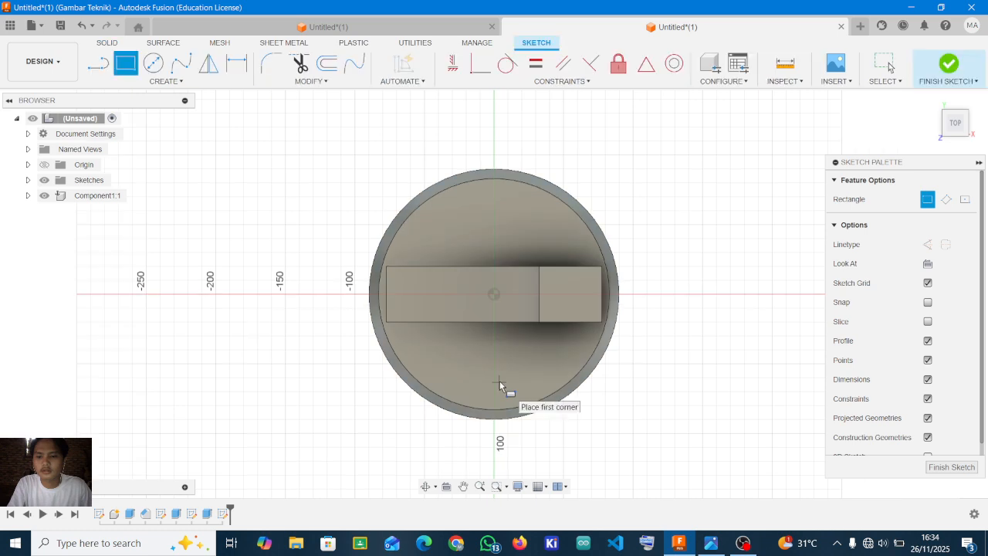
{"action": "middle_click_drag", "start_coordinate": [523, 393], "coordinate": [508, 327], "text": "shift"}
{"action": "key", "text": "r"}
{"action": "key", "text": "Escape"}
{"action": "key", "text": "ctrl+z"}
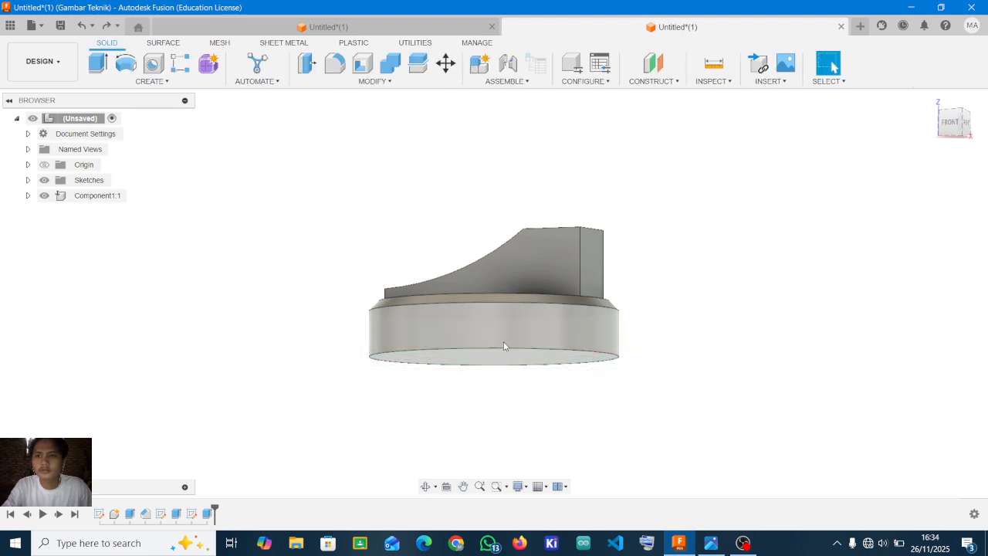
- Start a sketch on the front origin plane and draw a 150 mm horizontal line from the origin in the negative X direction
{"action": "middle_click_drag", "start_coordinate": [478, 326], "coordinate": [527, 330], "text": "shift"}
{"action": "key", "text": "r"}
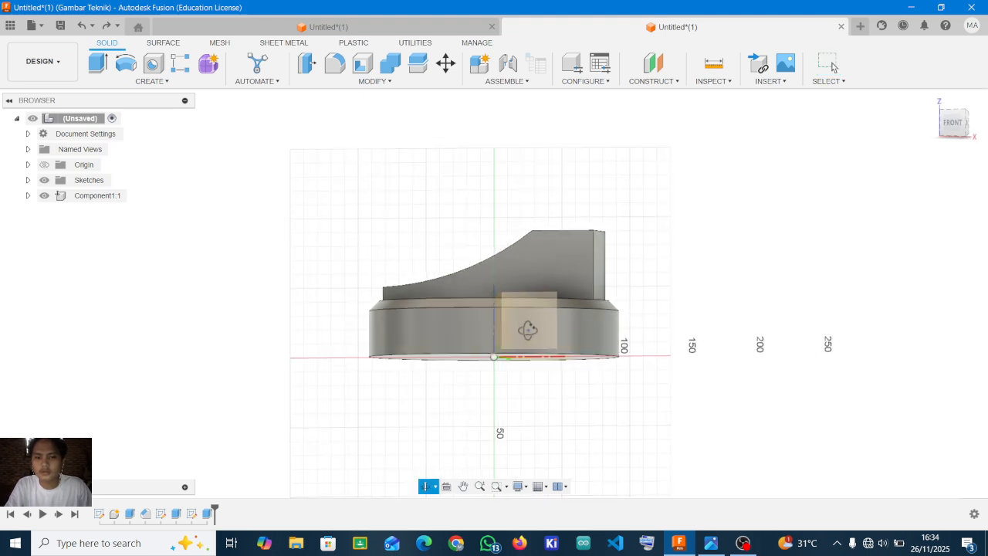
{"action": "left_click", "coordinate": [530, 341]}
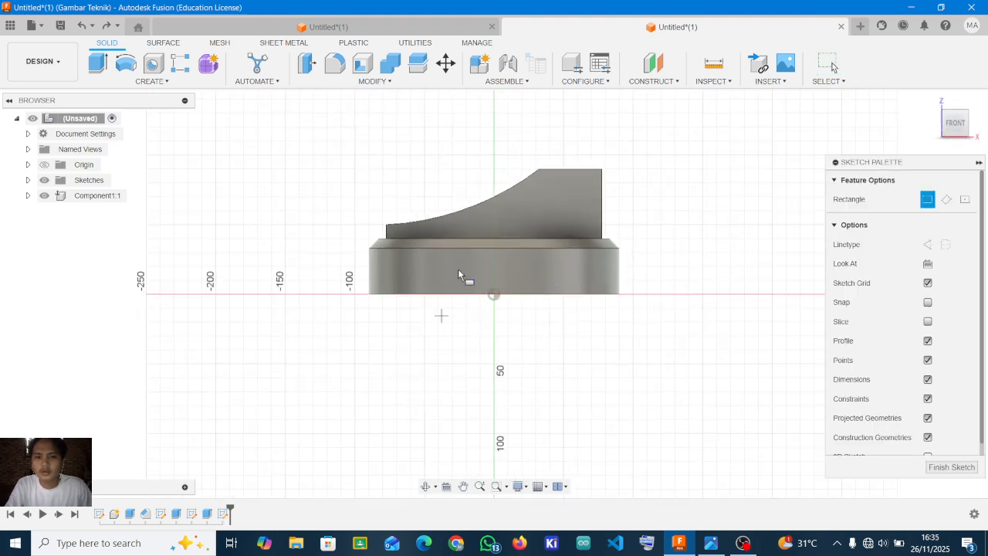
{"action": "middle_click_drag", "start_coordinate": [380, 272], "coordinate": [432, 282], "text": "shift"}
{"action": "left_click", "coordinate": [961, 126]}
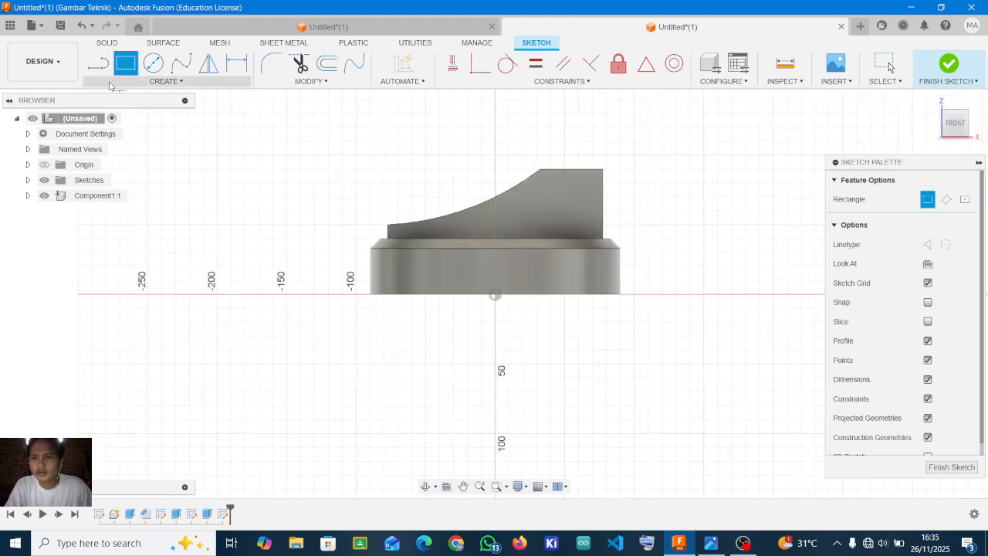
{"action": "left_click", "coordinate": [105, 73]}
{"action": "left_click", "coordinate": [495, 295]}
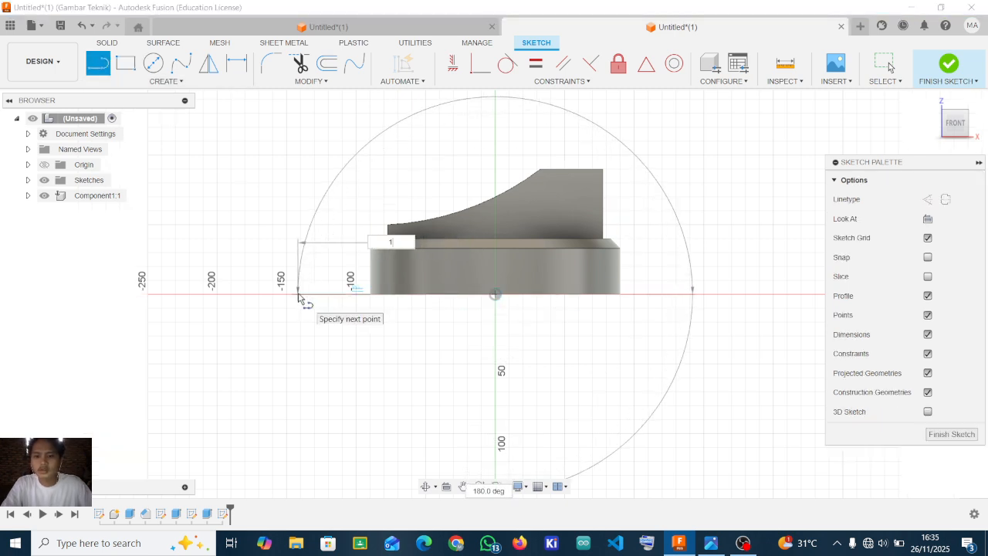
{"action": "key", "text": "Return"}
{"action": "key", "text": "Escape"}
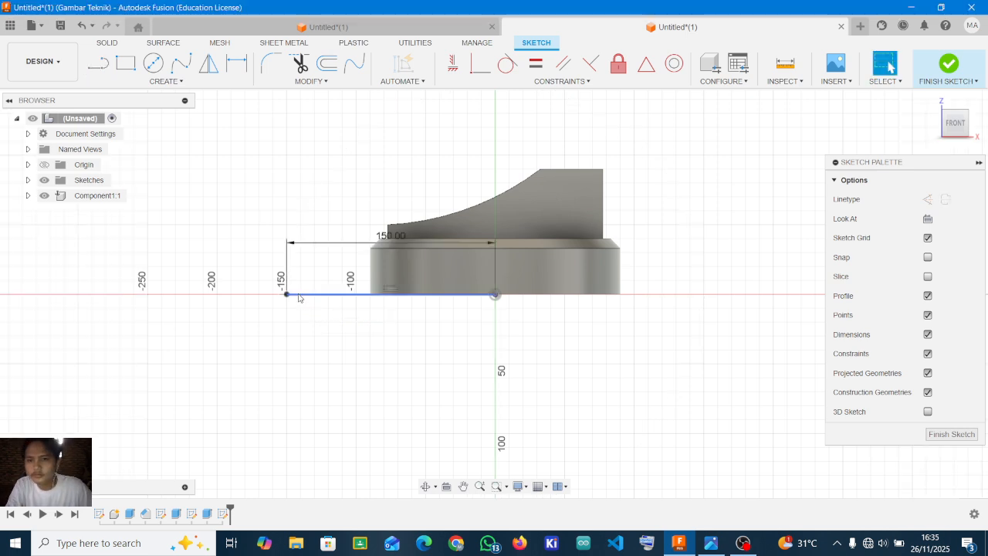
- Draw a 155 mm vertical line upward from the outer end of the 150 mm line
{"action": "left_click", "coordinate": [109, 65]}
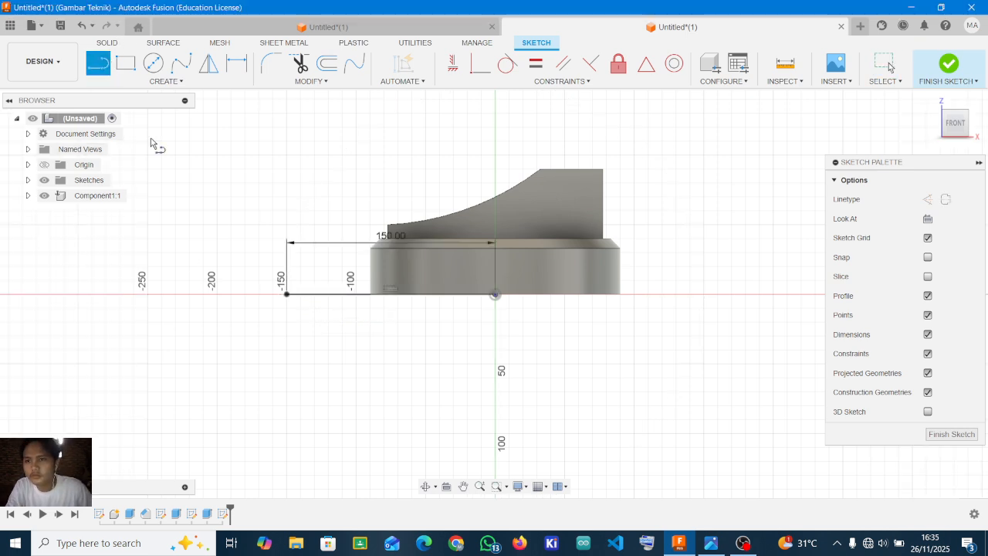
{"action": "left_click", "coordinate": [287, 294]}
{"action": "middle_click_drag", "start_coordinate": [275, 208], "coordinate": [293, 294]}
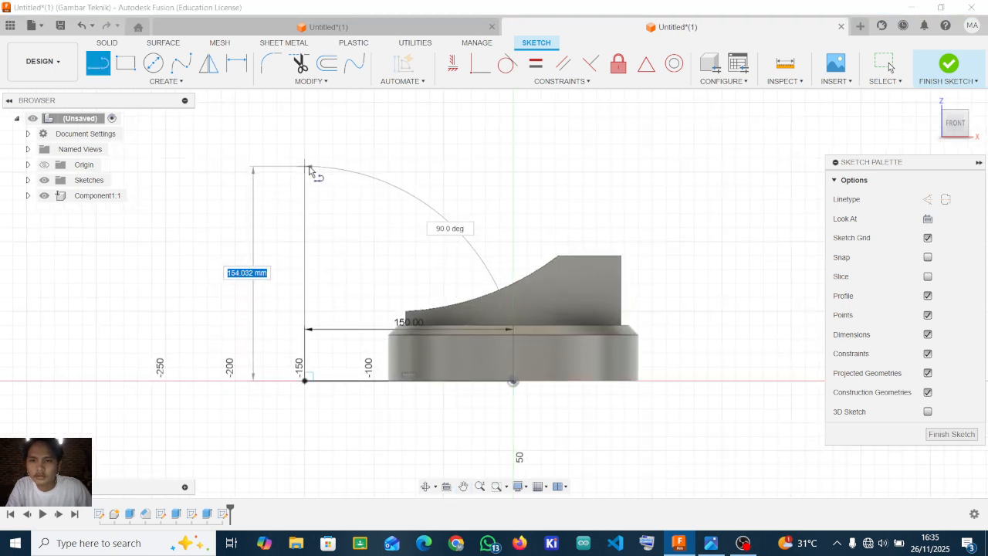
{"action": "type", "text": "1"}
{"action": "type", "text": "5"}
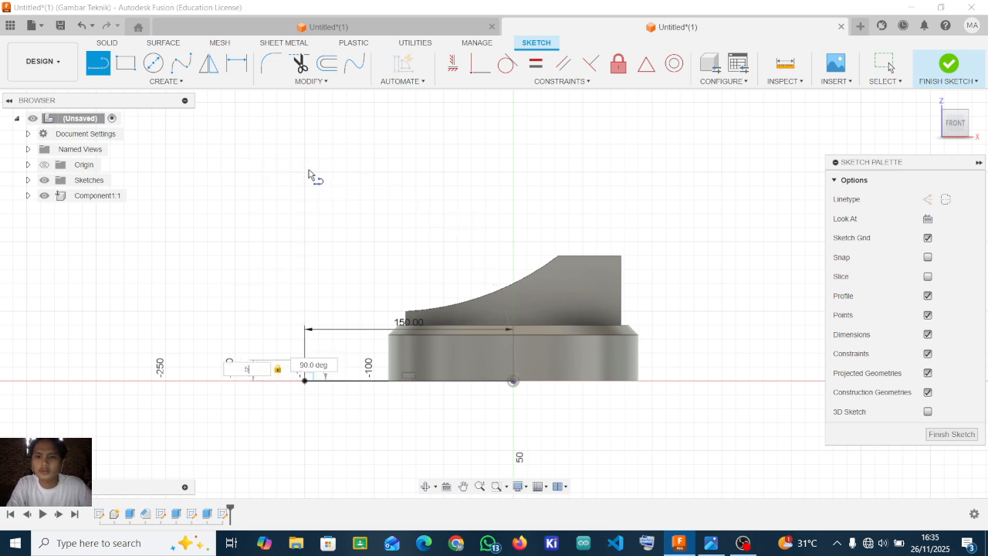
{"action": "key", "text": "BackSpace"}
{"action": "type", "text": "1"}
{"action": "key", "text": "BackSpace"}
{"action": "type", "text": "5"}
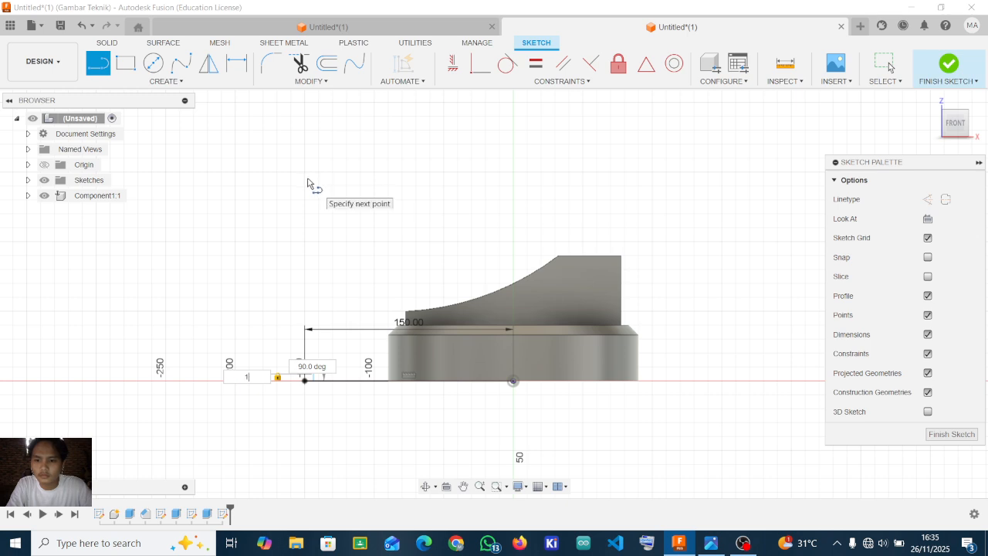
{"action": "type", "text": "55"}
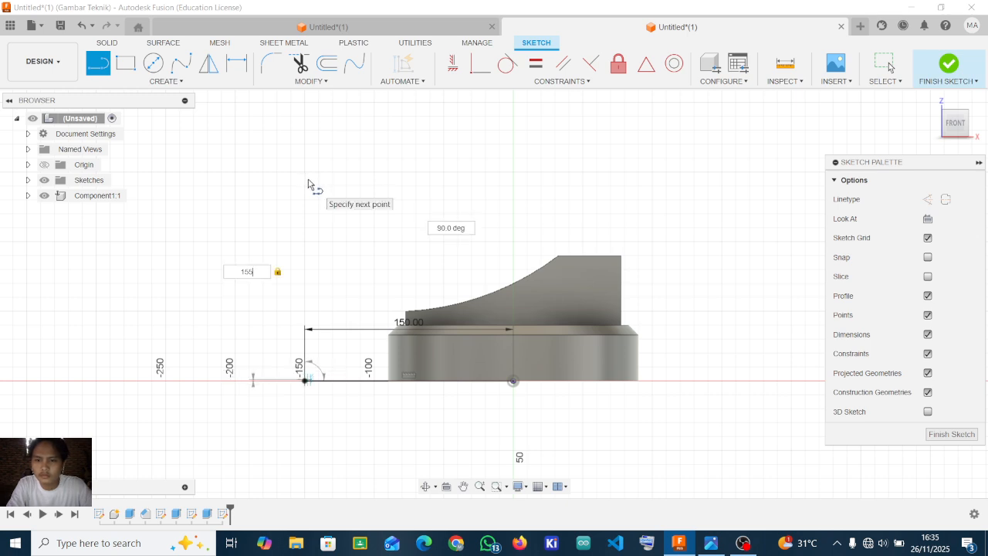
{"action": "key", "text": "Return"}
{"action": "key", "text": "Escape"}
- Draw a 100 mm diameter circle centred on the upper end of the vertical line
{"action": "key", "text": "c"}
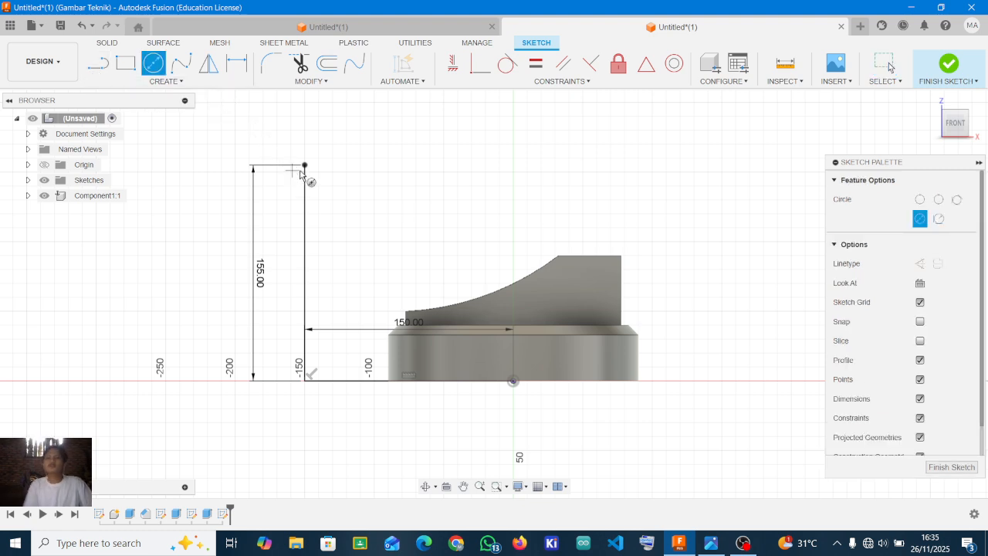
{"action": "left_click", "coordinate": [305, 165]}
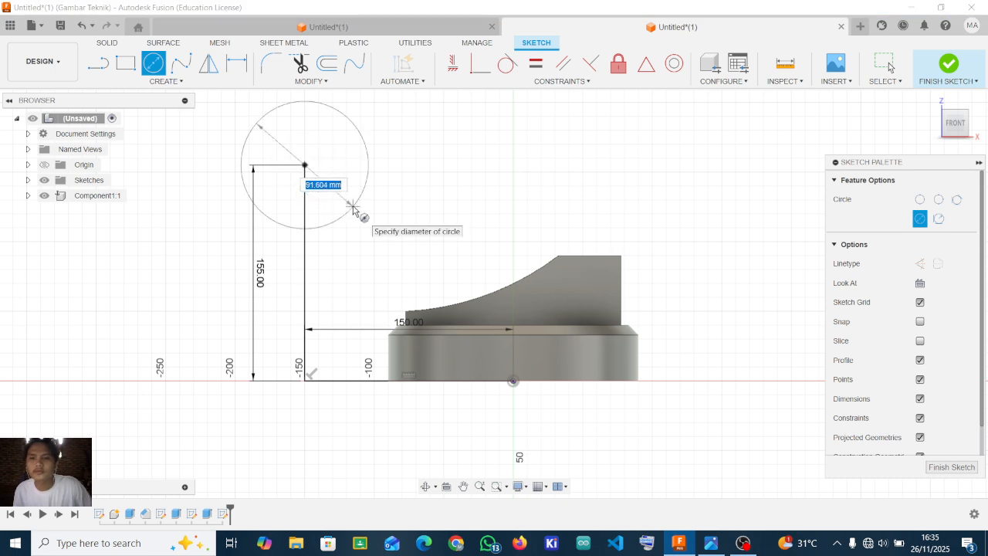
{"action": "type", "text": "100"}
{"action": "key", "text": "Tab"}
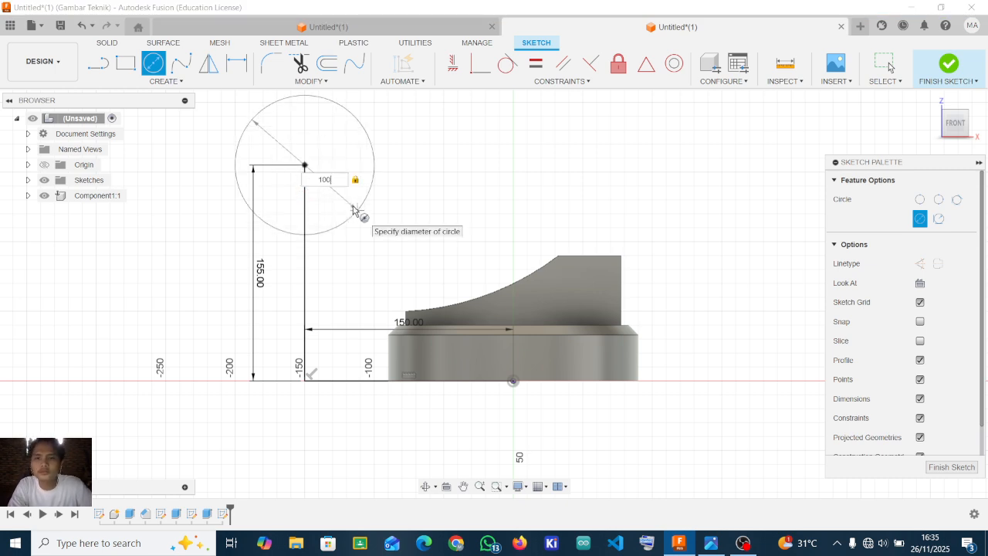
{"action": "key", "text": "Return"}
{"action": "key", "text": "Escape"}
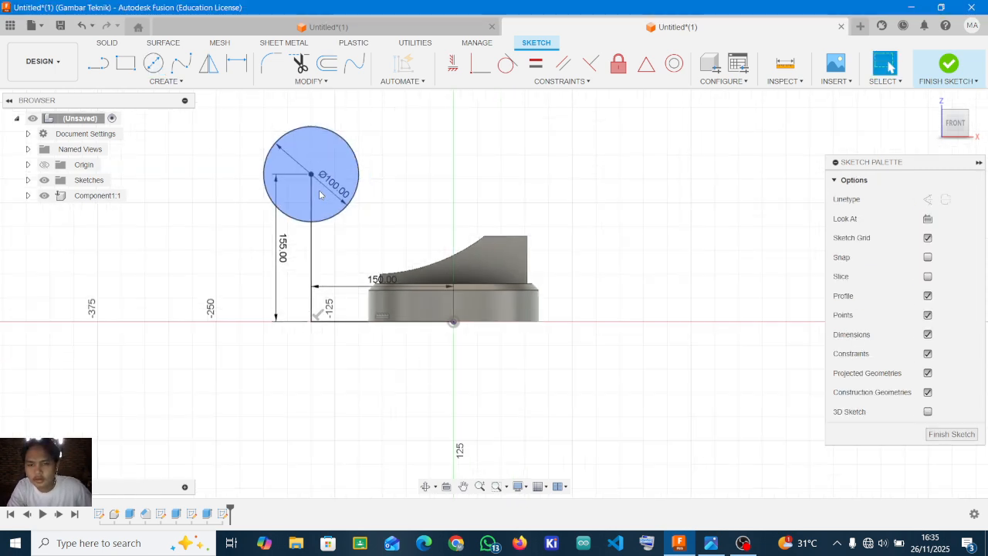
- Trim away the vertical line, both inside and below the circle, and the horizontal line running from the origin
{"action": "scroll", "coordinate": [413, 284], "scroll_direction": "down", "scroll_amount": 1}
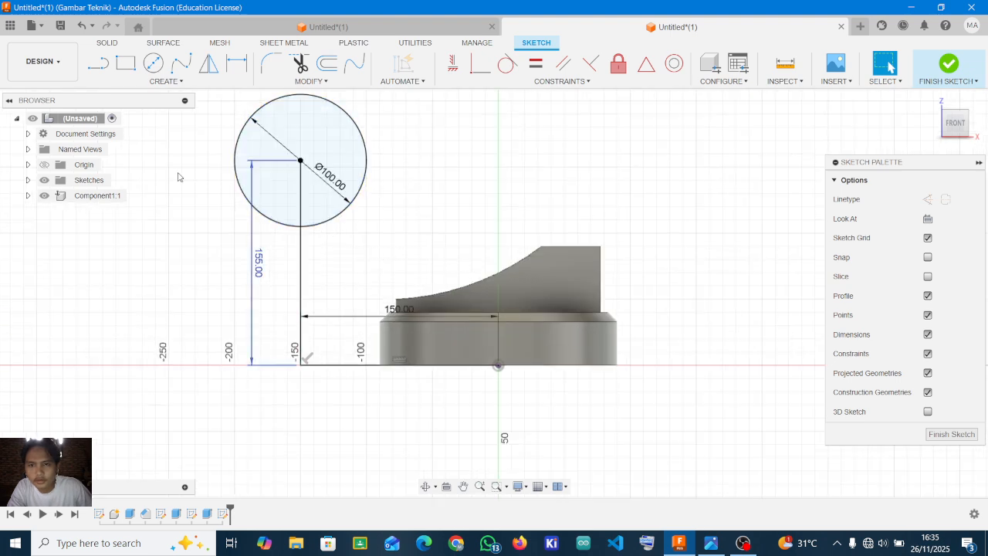
{"action": "left_click", "coordinate": [301, 242]}
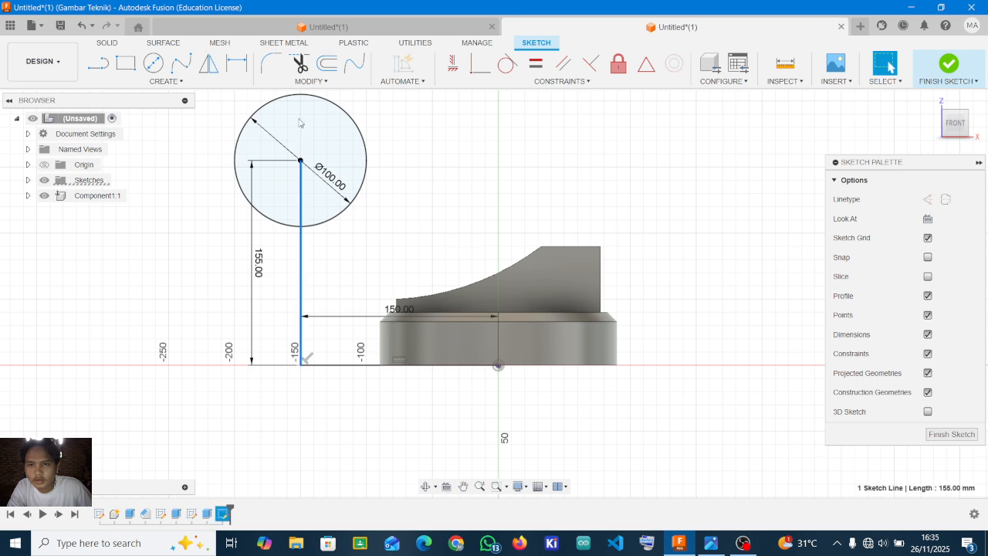
{"action": "left_click", "coordinate": [301, 63]}
{"action": "left_click", "coordinate": [301, 189]}
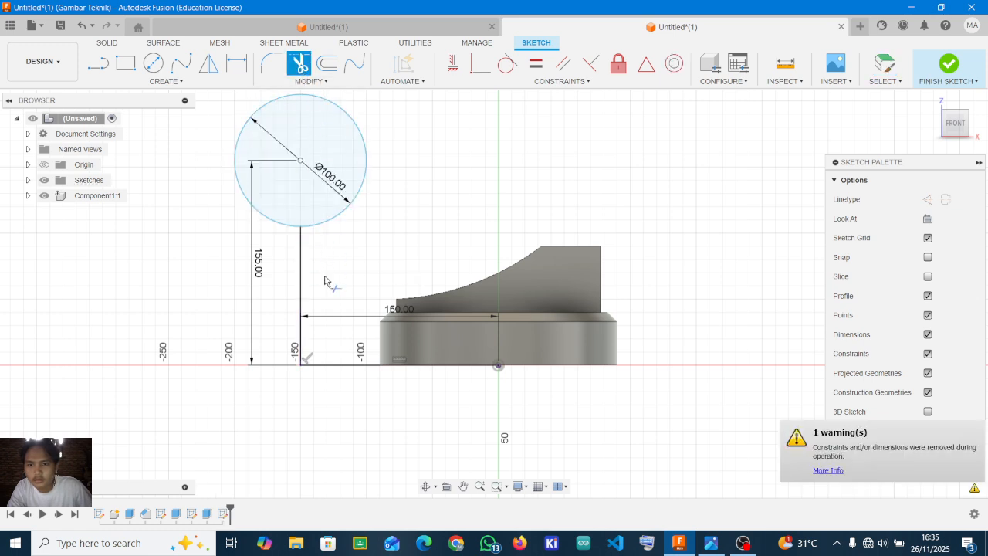
{"action": "left_click", "coordinate": [300, 270]}
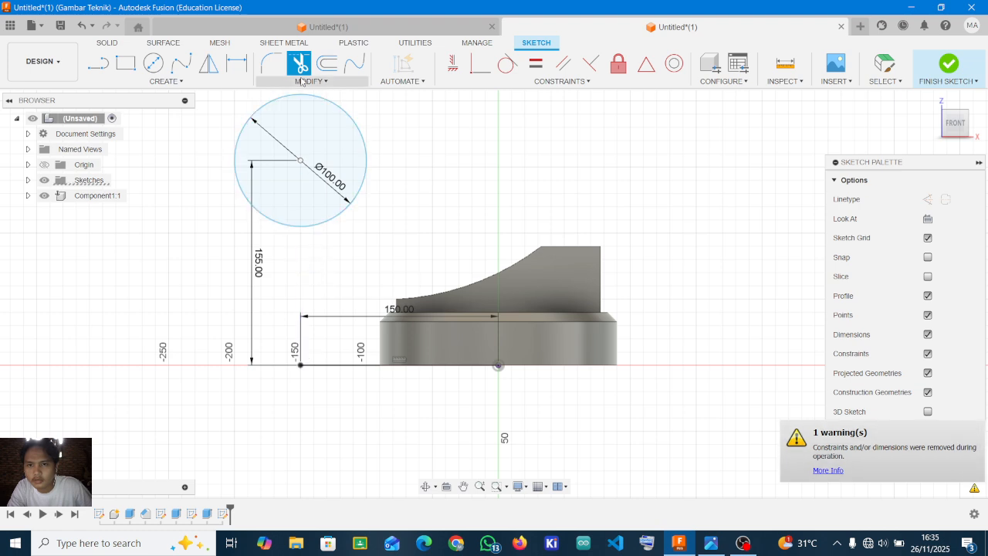
{"action": "left_click", "coordinate": [340, 364]}
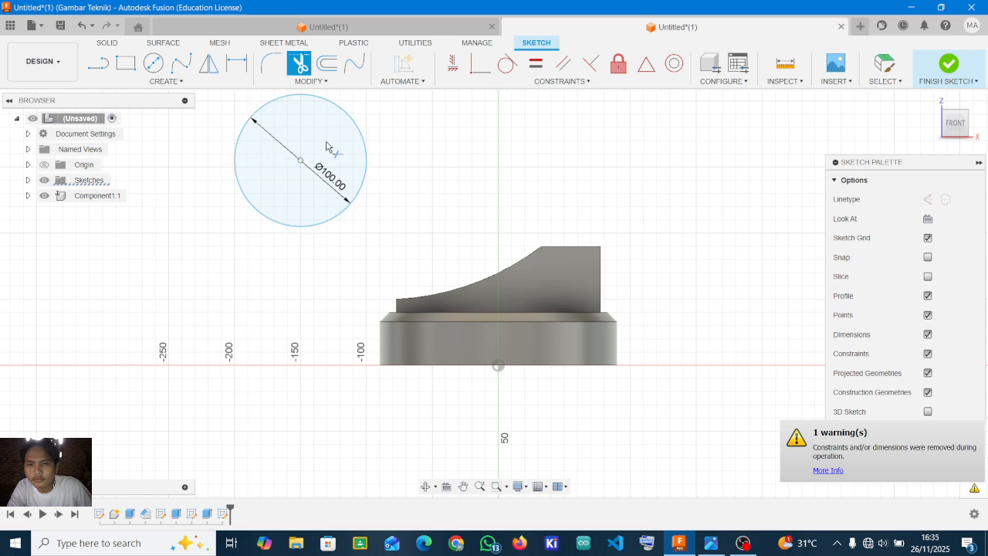
- Draw a three-point arc spanning about 90 mm from the circle's bottom to near the block's low front corner, bulging upward
{"action": "middle_click_drag", "start_coordinate": [343, 197], "coordinate": [332, 254]}
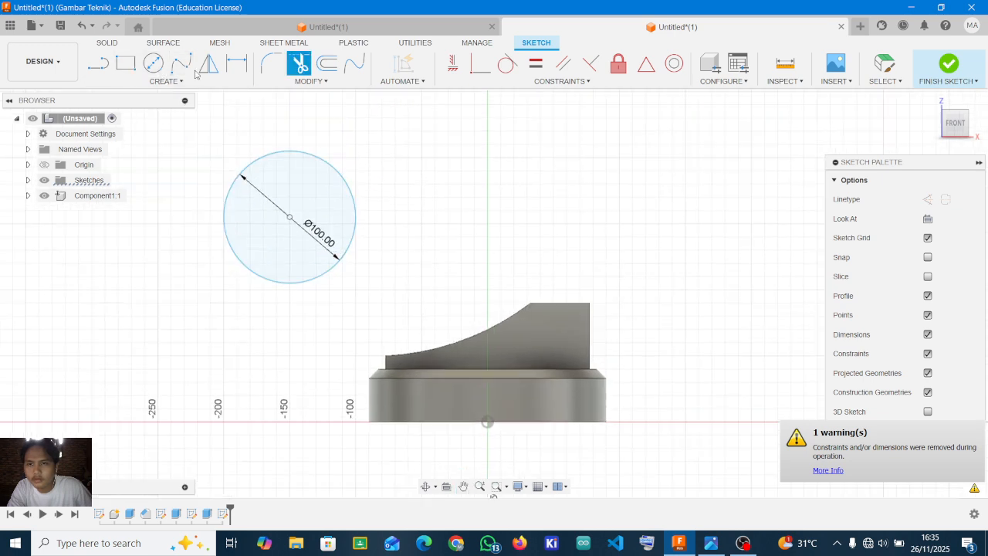
{"action": "left_click", "coordinate": [168, 81]}
{"action": "mouse_move", "coordinate": [176, 133]}
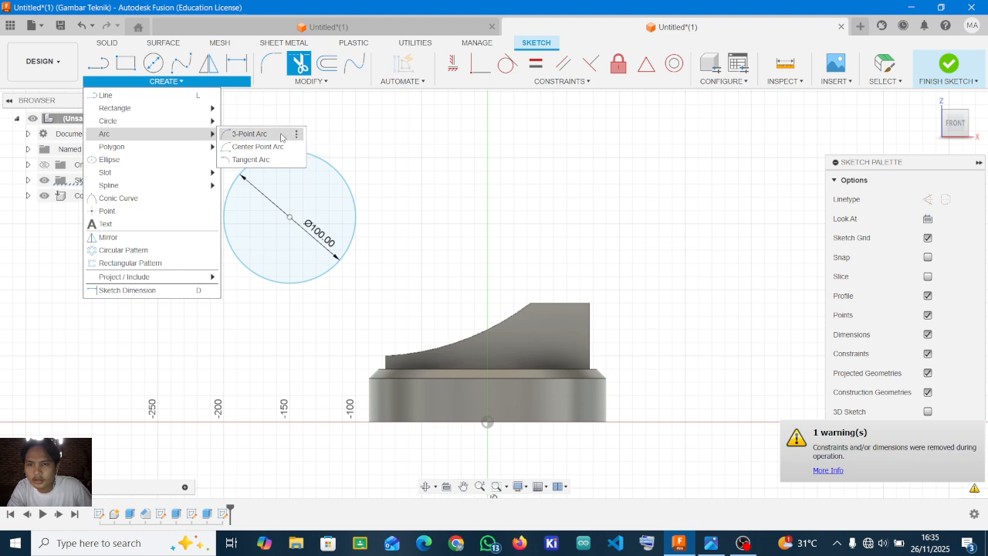
{"action": "left_click", "coordinate": [249, 134]}
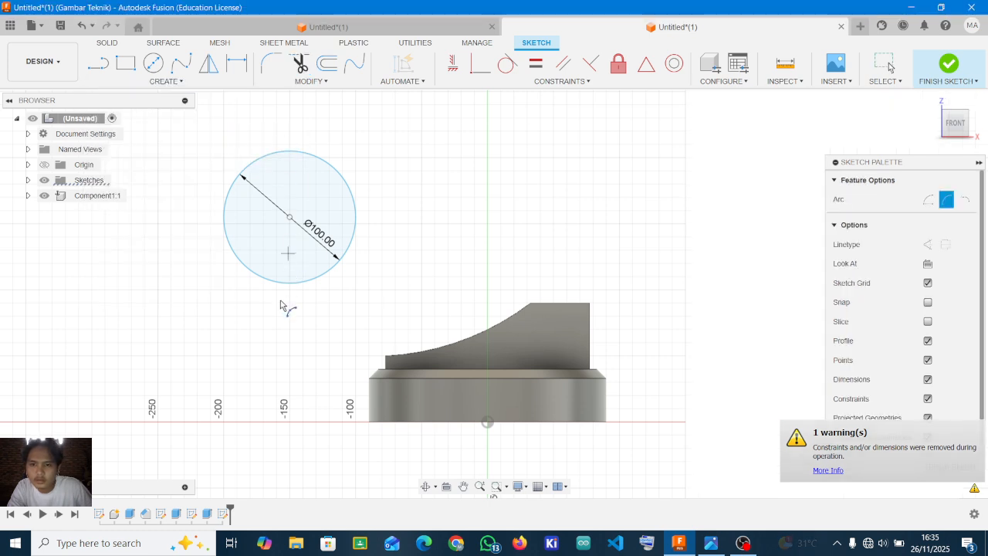
{"action": "left_click", "coordinate": [289, 284]}
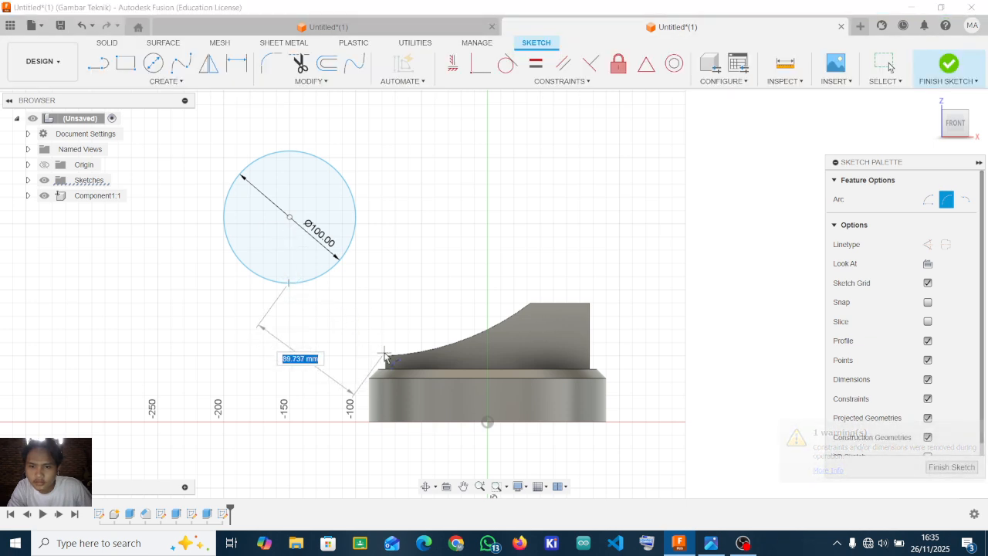
{"action": "left_click", "coordinate": [384, 345]}
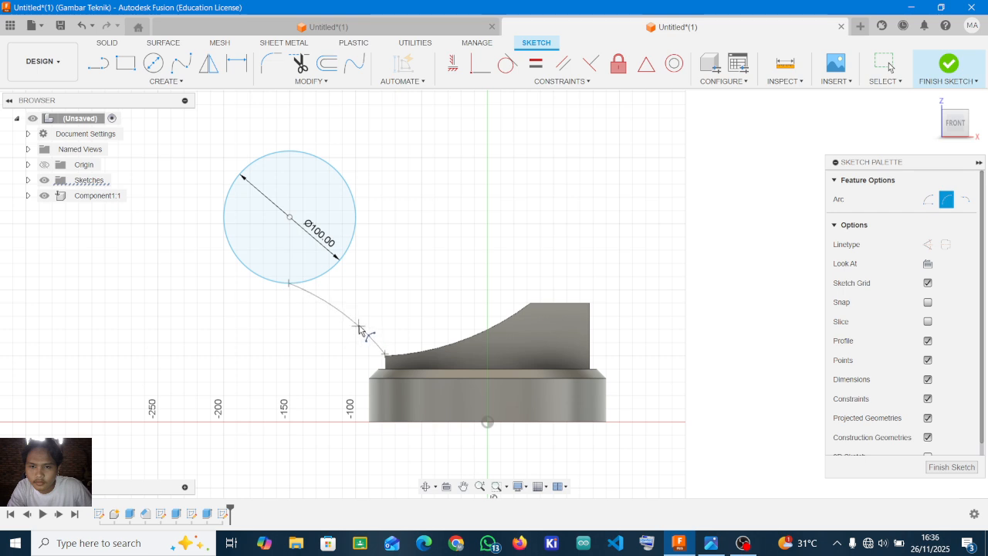
{"action": "left_click", "coordinate": [360, 329]}
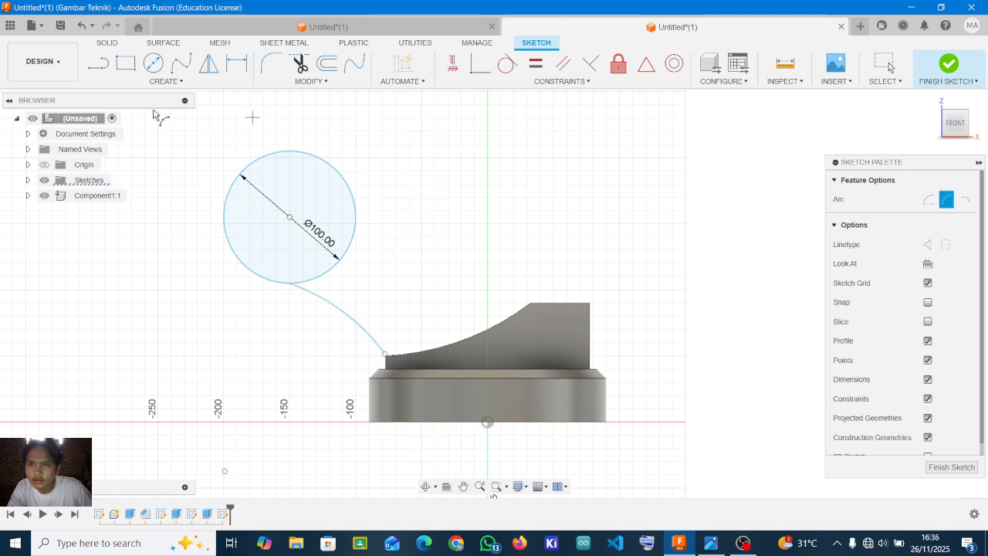
- Draw a three-point arc spanning about 190 mm from the circle's upper edge to near the start of the block's flat top
{"action": "left_click", "coordinate": [316, 157]}
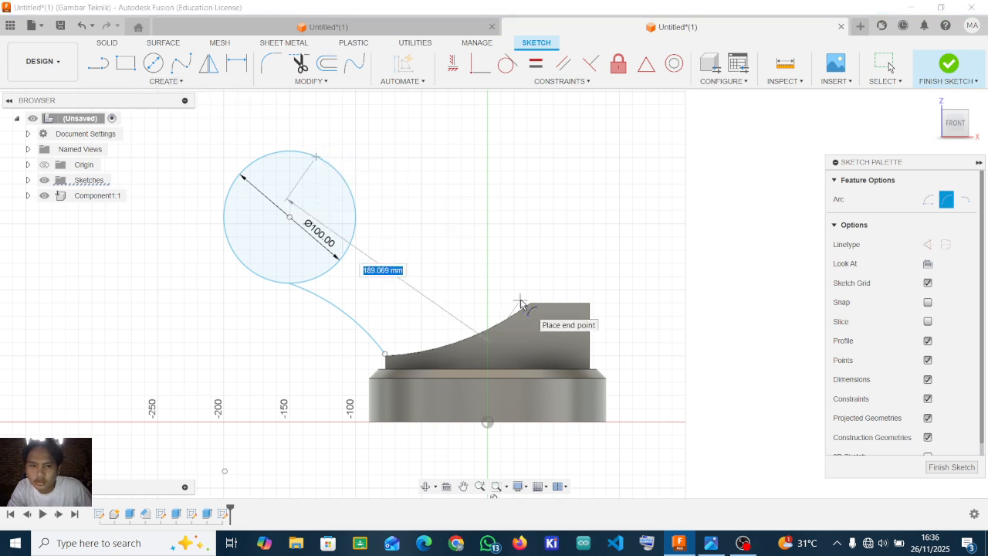
{"action": "left_click", "coordinate": [525, 301]}
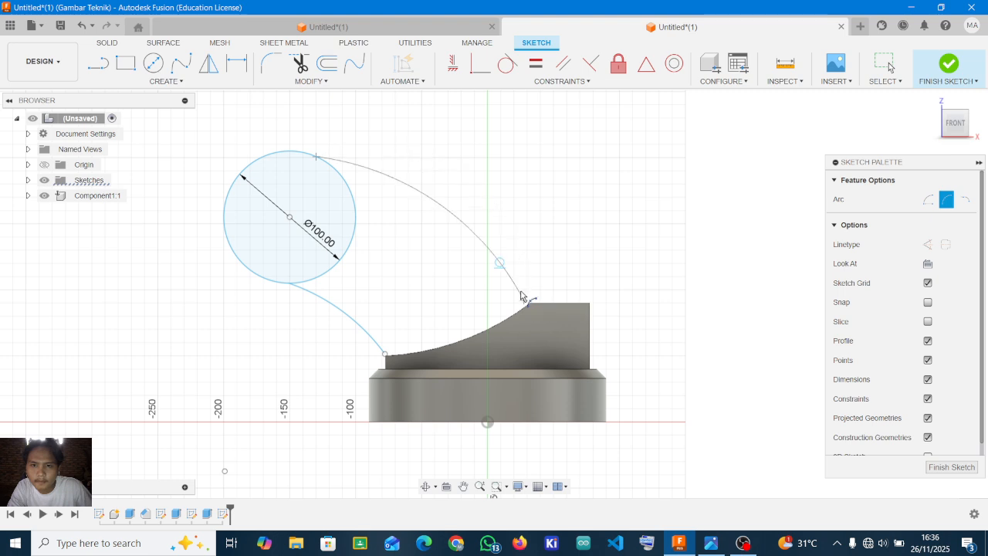
{"action": "left_click", "coordinate": [520, 297]}
{"action": "right_click", "coordinate": [584, 214]}
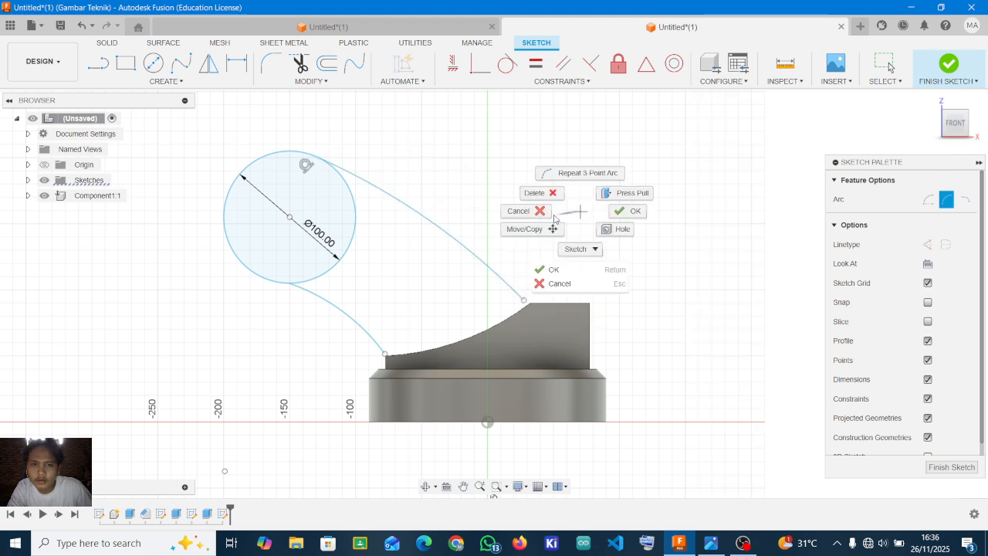
{"action": "left_click", "coordinate": [517, 209]}
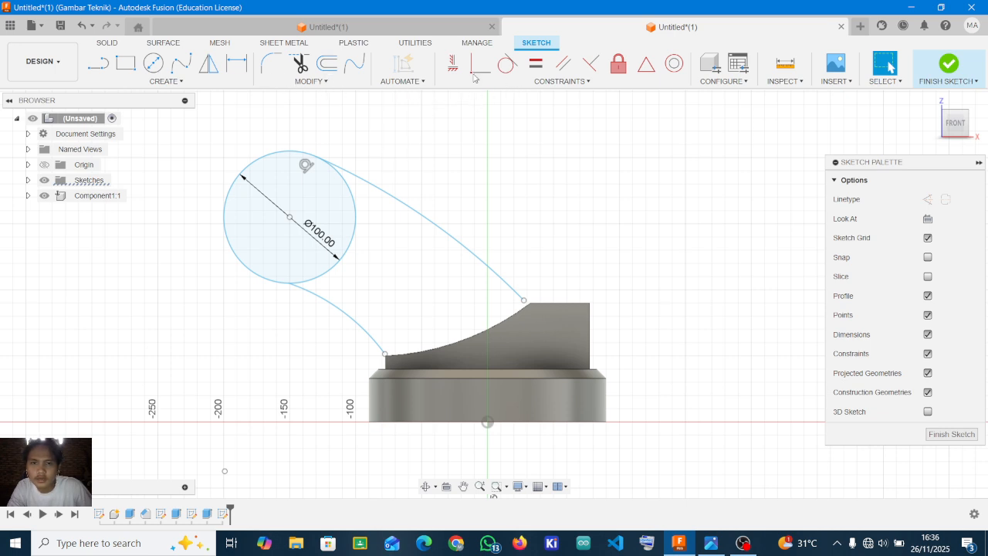
- Make the upper arc's free end coincident with the block corner where the curved face meets the flat top
{"action": "scroll", "coordinate": [528, 272], "scroll_direction": "up", "scroll_amount": 5}
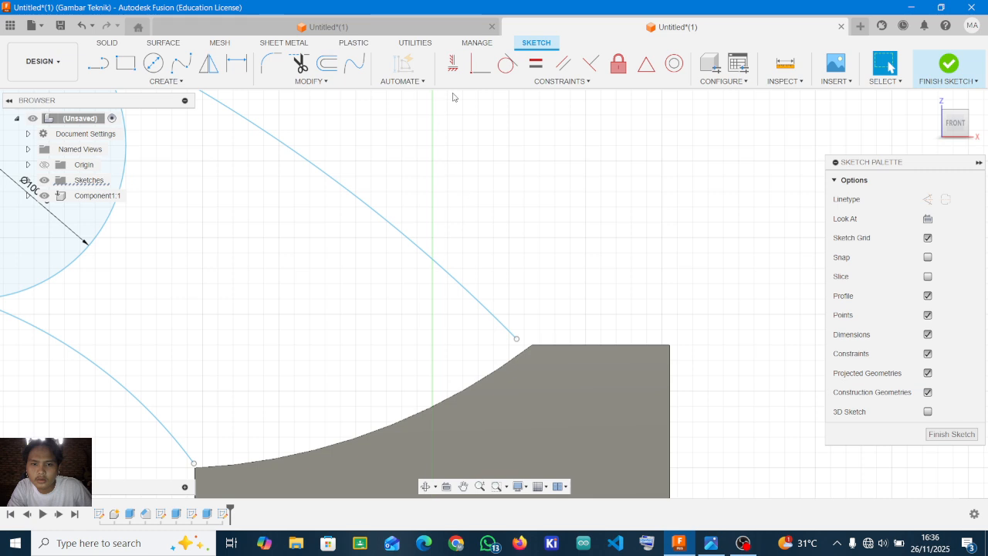
{"action": "left_click", "coordinate": [480, 68]}
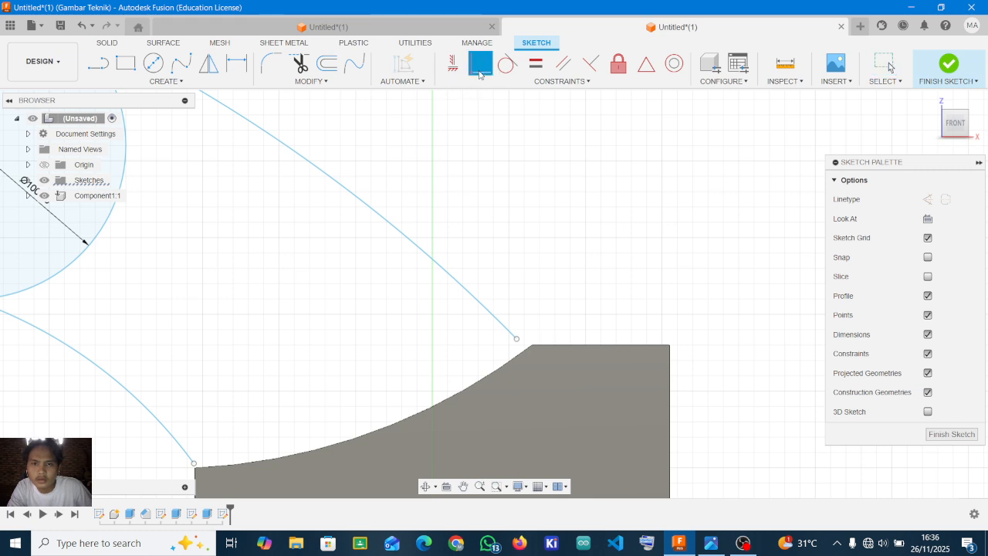
{"action": "right_click", "coordinate": [479, 74]}
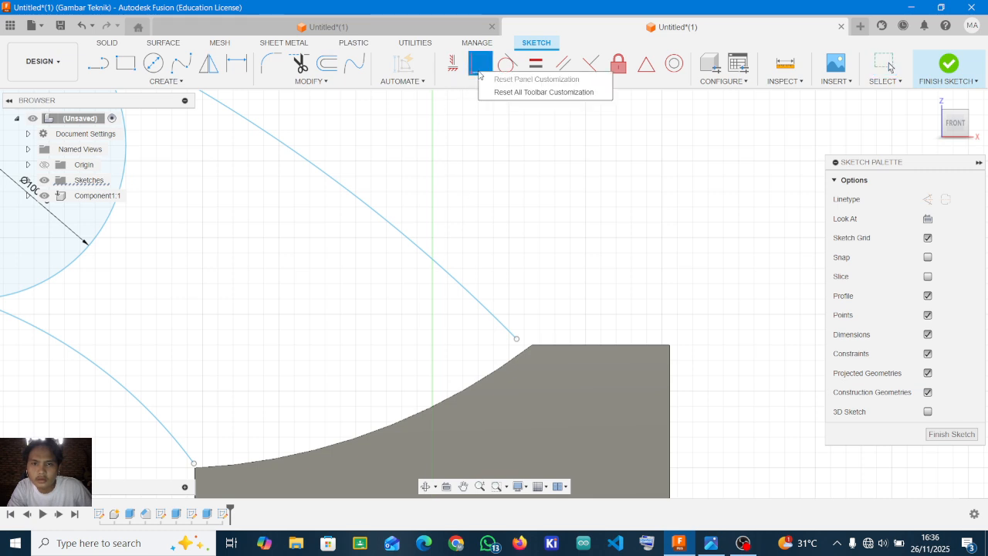
{"action": "left_click", "coordinate": [518, 343]}
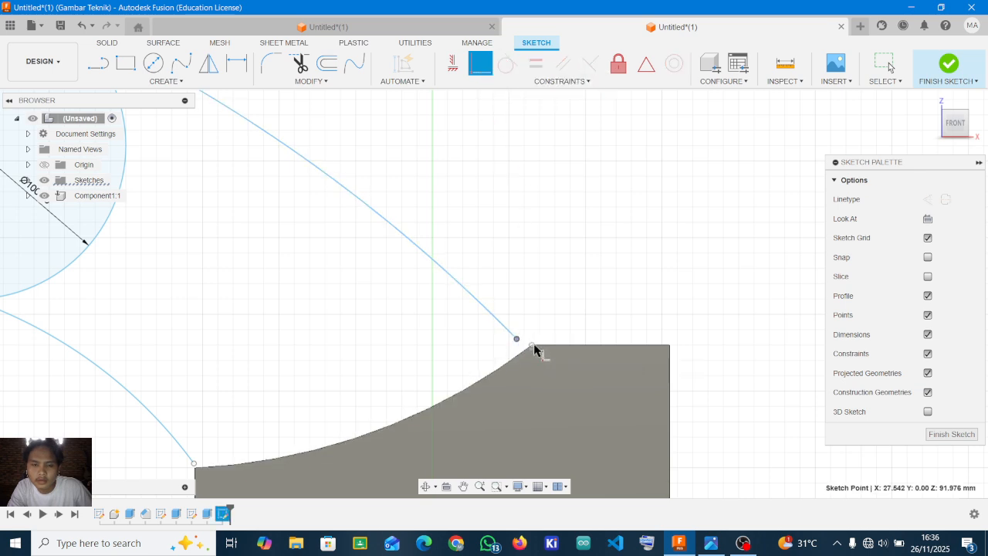
{"action": "left_click", "coordinate": [452, 271]}
- Make the lower arc's free end coincident with the block's low front corner
{"action": "middle_click_drag", "start_coordinate": [453, 271], "coordinate": [516, 227]}
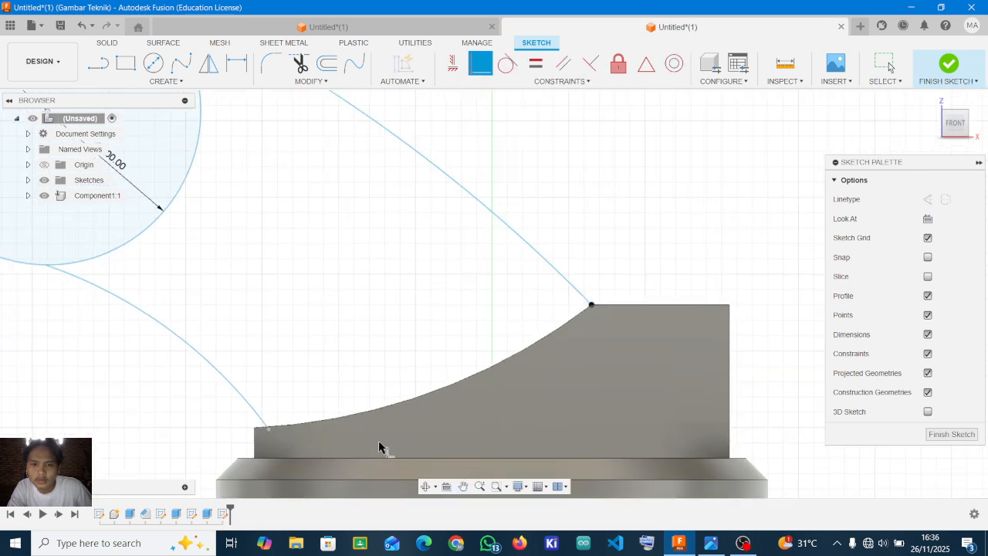
{"action": "left_click", "coordinate": [269, 431]}
{"action": "left_click", "coordinate": [256, 428]}
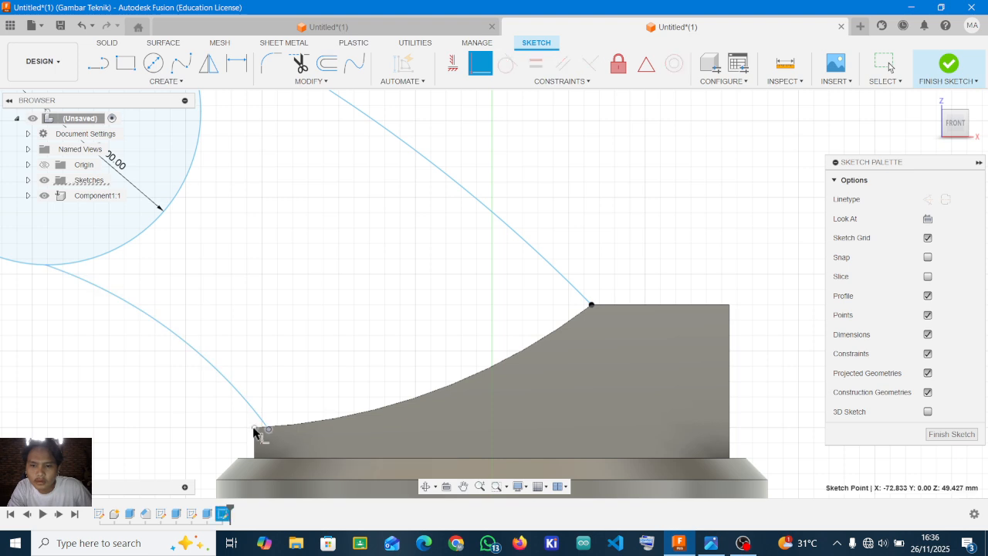
{"action": "scroll", "coordinate": [279, 345], "scroll_direction": "down", "scroll_amount": 4}
{"action": "middle_click_drag", "start_coordinate": [239, 260], "coordinate": [307, 299]}
{"action": "key", "text": "Escape"}
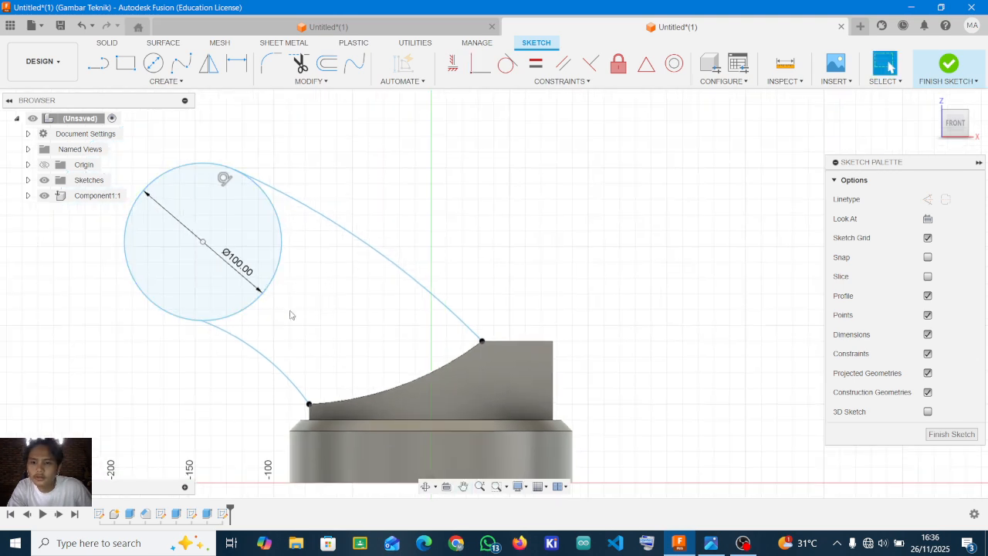
- Apply a tangent constraint between the lower arc and the 100 mm circle
{"action": "left_click", "coordinate": [510, 73]}
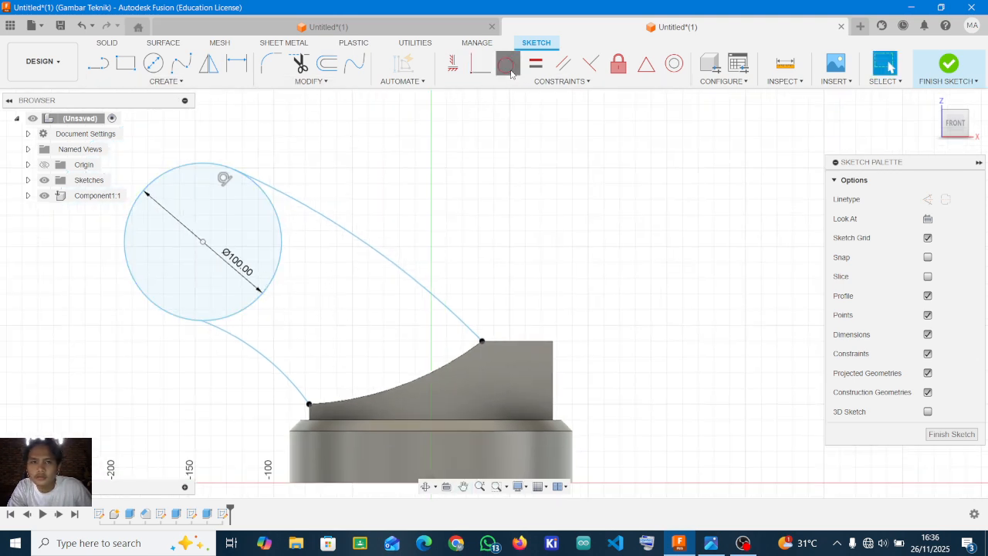
{"action": "left_click", "coordinate": [261, 353]}
{"action": "left_click", "coordinate": [239, 313]}
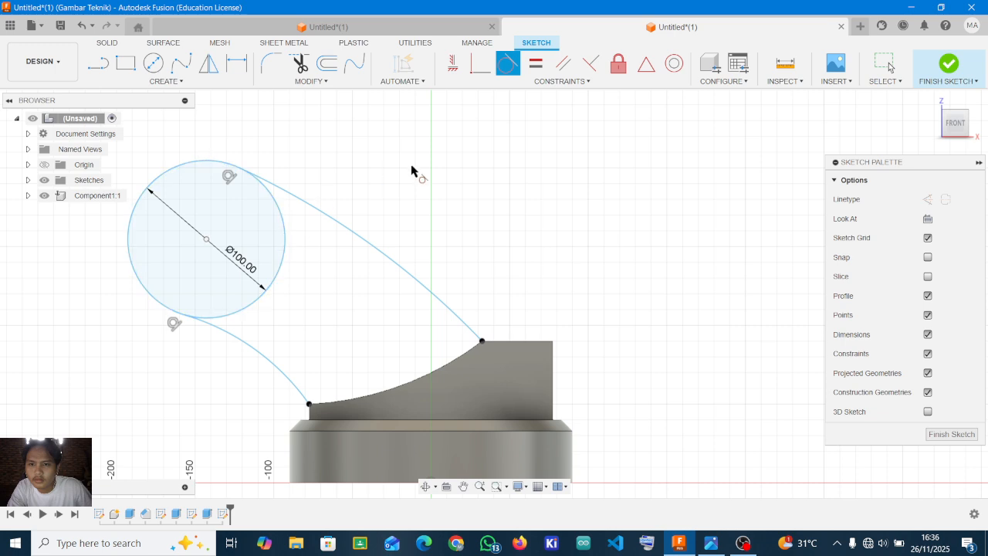
{"action": "left_click", "coordinate": [277, 210]}
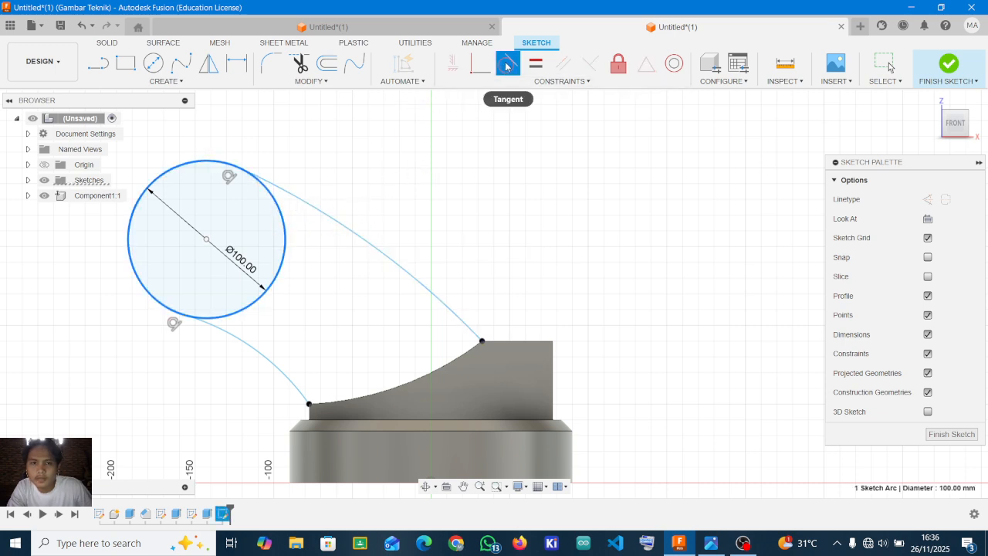
{"action": "right_click", "coordinate": [419, 178]}
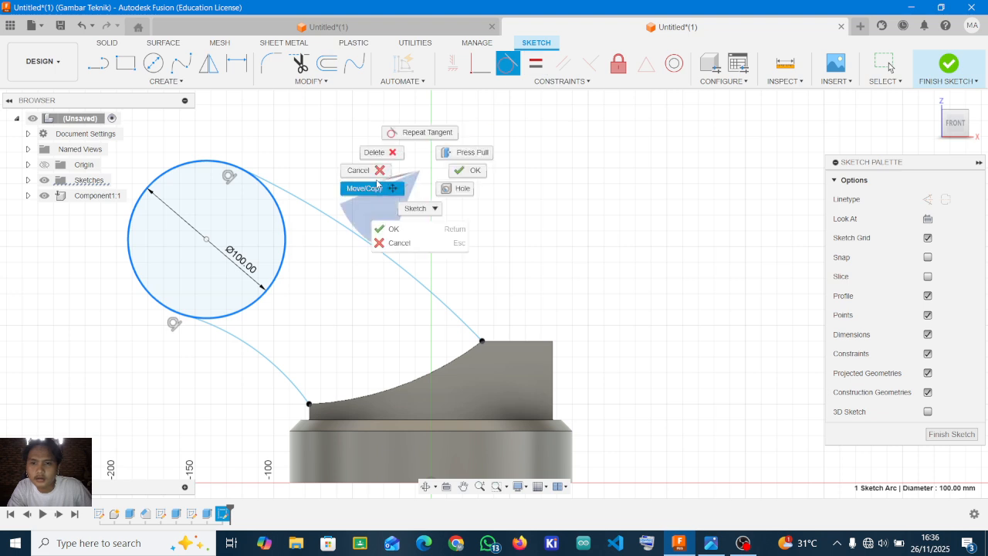
{"action": "key", "text": "Escape"}
- Dimension the lower arc with a radius of 150 mm
{"action": "left_click", "coordinate": [237, 65]}
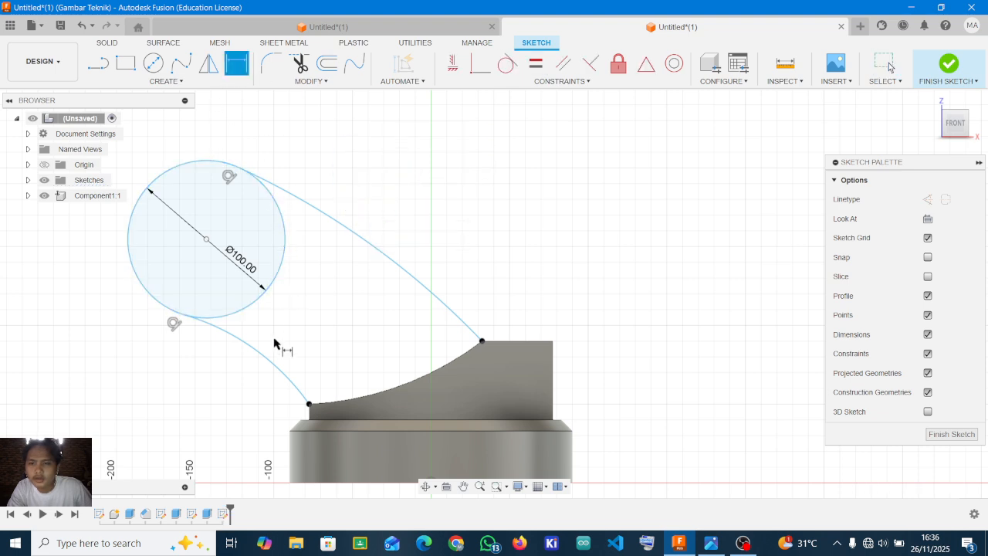
{"action": "left_click", "coordinate": [275, 366]}
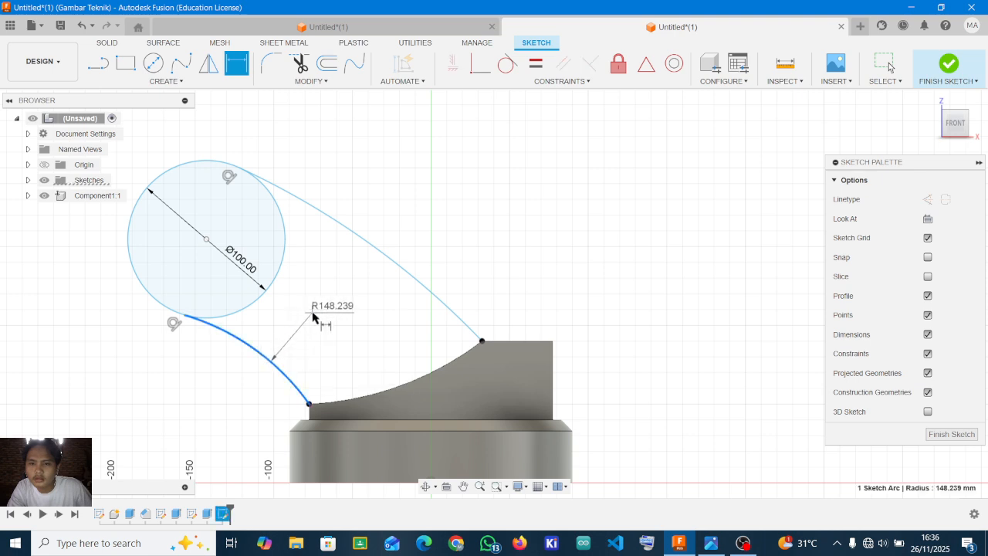
{"action": "left_click", "coordinate": [317, 317]}
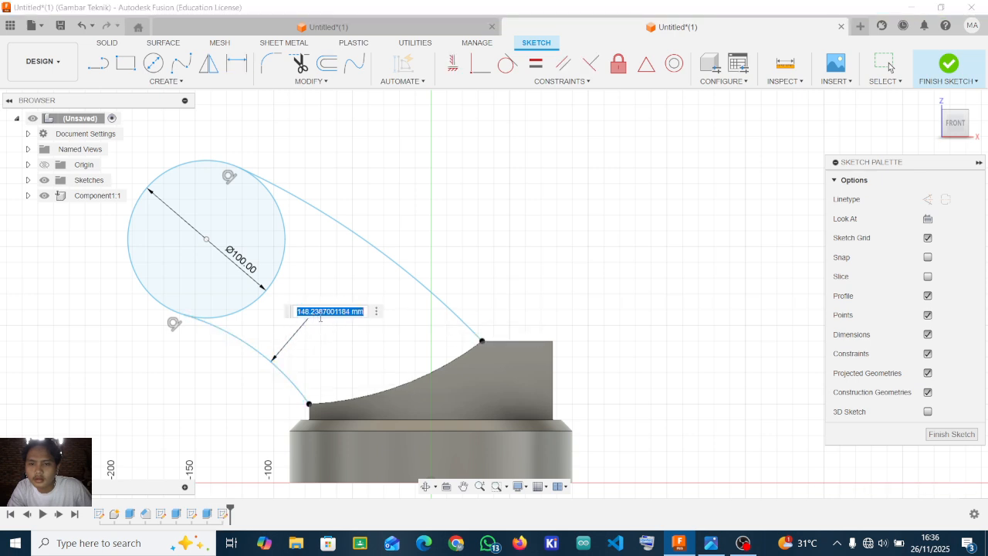
{"action": "type", "text": "15"}
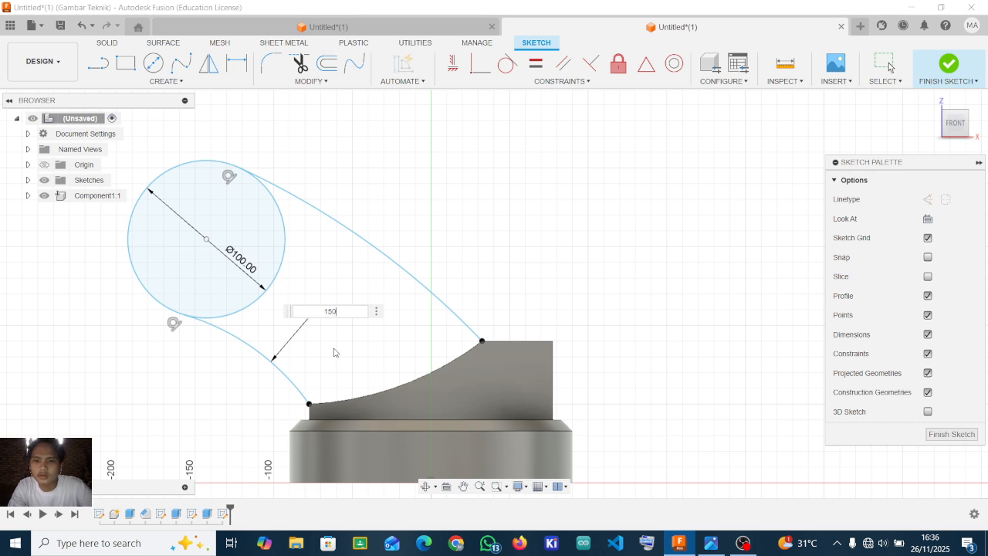
{"action": "type", "text": "0"}
{"action": "key", "text": "Return"}
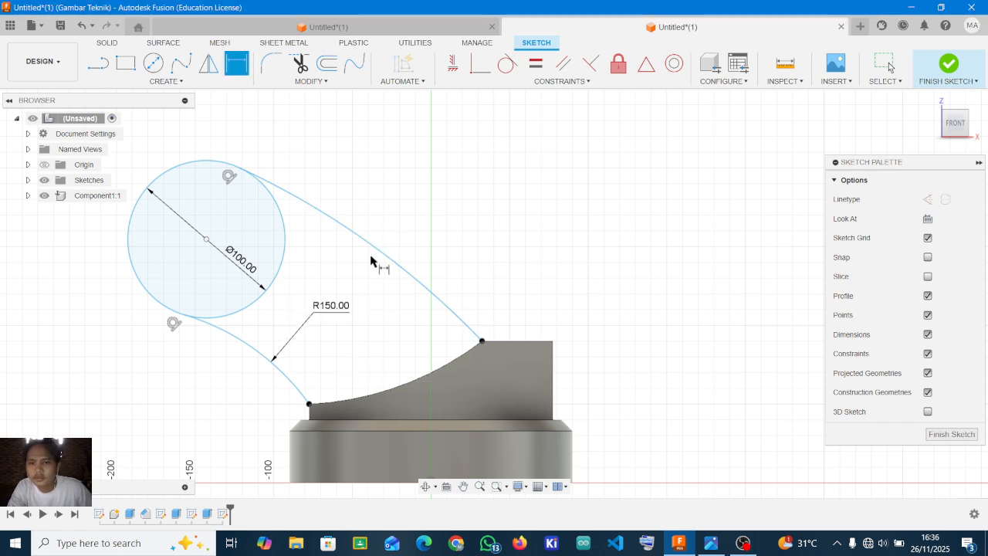
- Dimension the upper arc with a radius of 500 mm
{"action": "left_click", "coordinate": [395, 265]}
{"action": "left_click", "coordinate": [438, 215]}
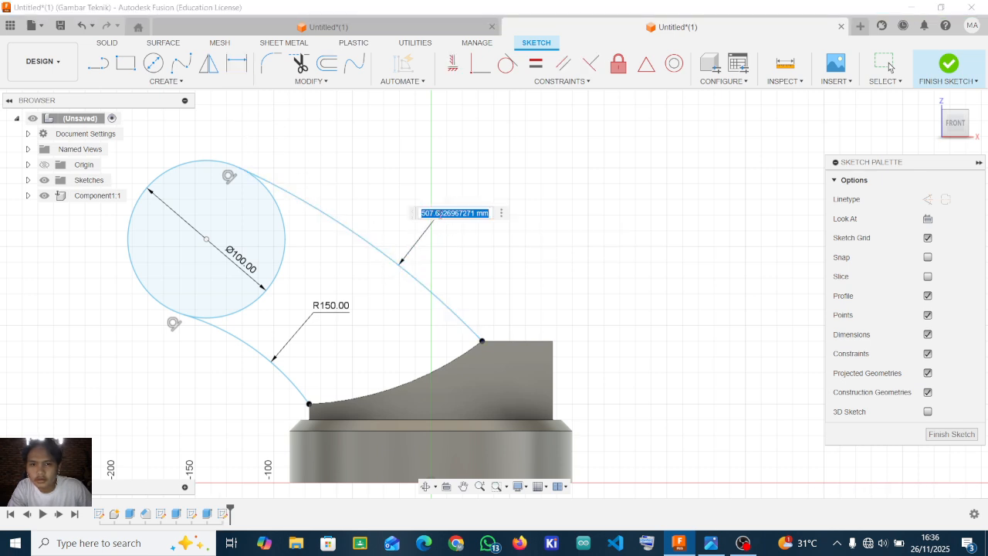
{"action": "type", "text": "1"}
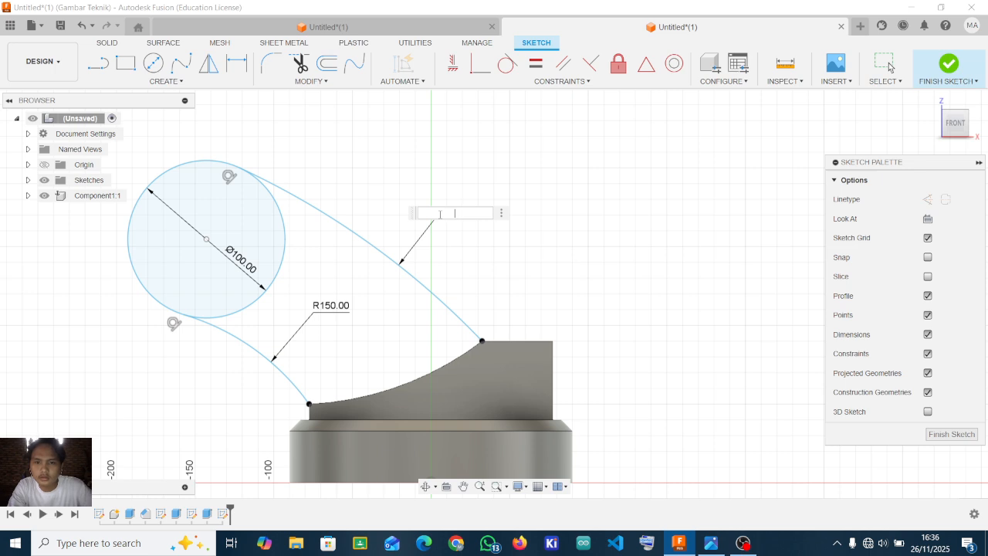
{"action": "type", "text": "00"}
{"action": "key", "text": "Return"}
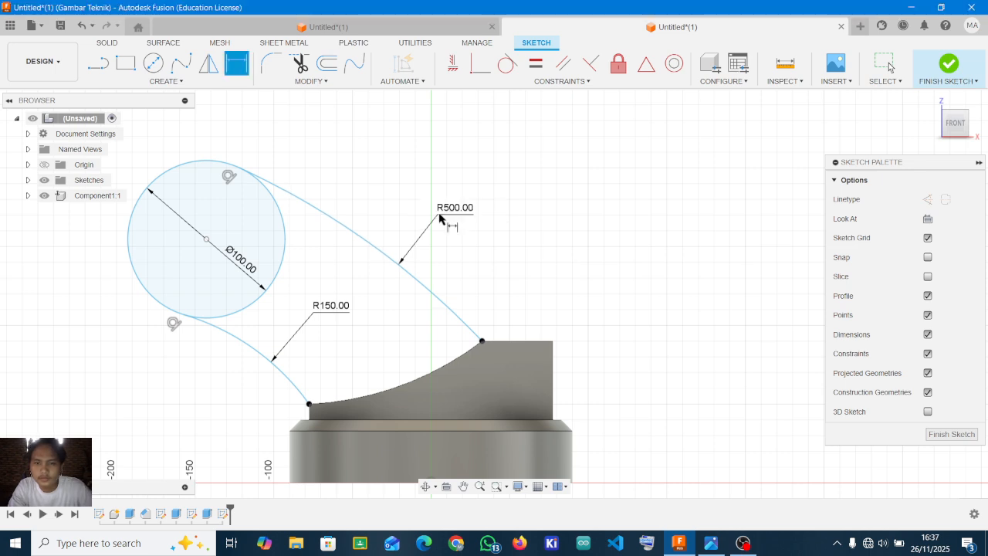
{"action": "scroll", "coordinate": [401, 212], "scroll_direction": "down", "scroll_amount": 2}
{"action": "scroll", "coordinate": [352, 236], "scroll_direction": "down", "scroll_amount": 3}
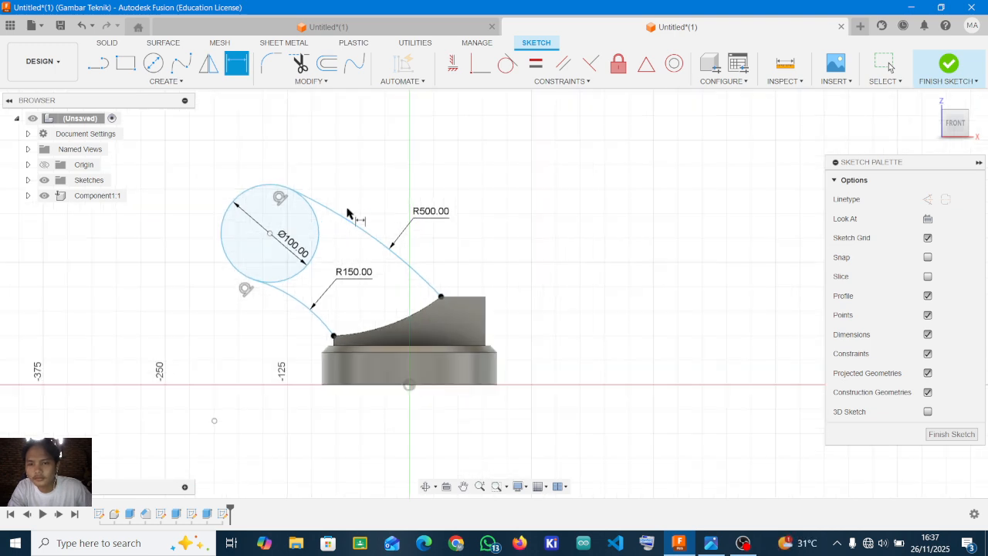
{"action": "middle_click_drag", "start_coordinate": [369, 240], "coordinate": [408, 270], "text": "shift"}
{"action": "key", "text": "e"}
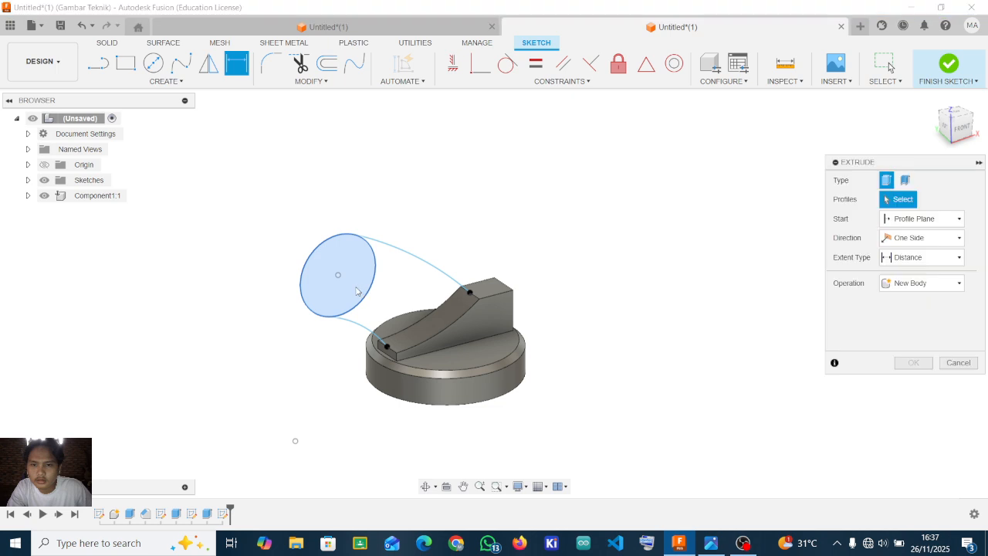
{"action": "left_click", "coordinate": [337, 273]}
{"action": "middle_click_drag", "start_coordinate": [441, 261], "coordinate": [402, 240], "text": "shift"}
{"action": "key", "text": "Escape"}
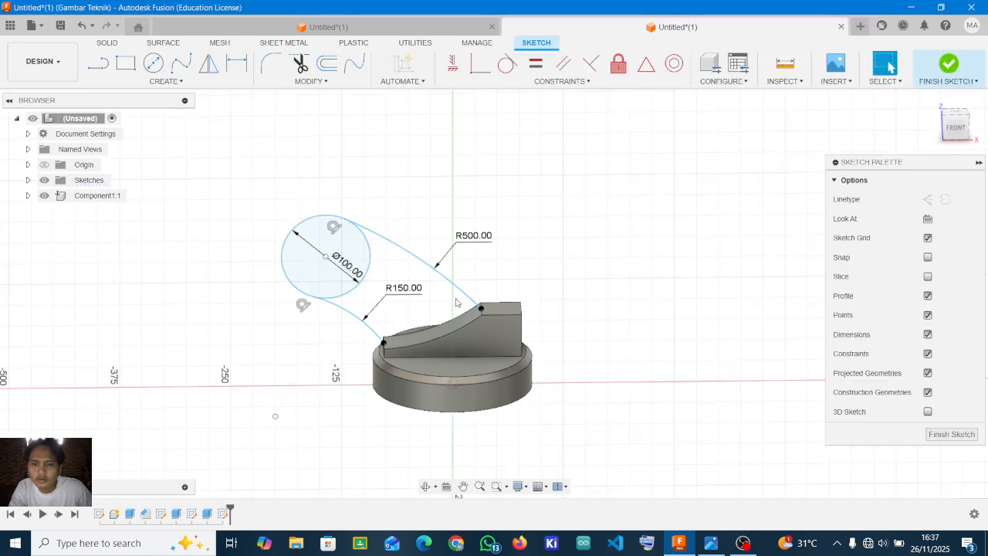
{"action": "scroll", "coordinate": [271, 249], "scroll_direction": "up", "scroll_amount": 3}
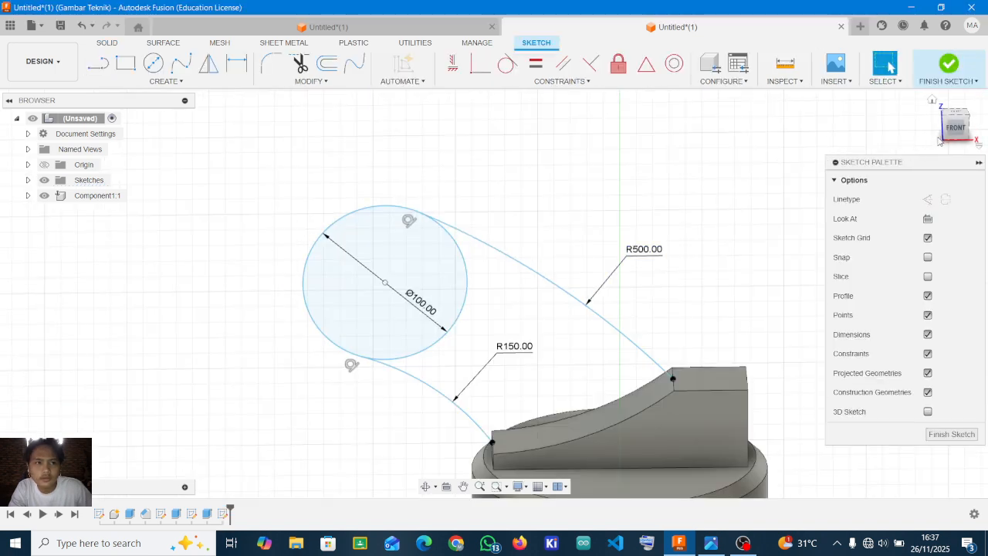
{"action": "left_click", "coordinate": [967, 131]}
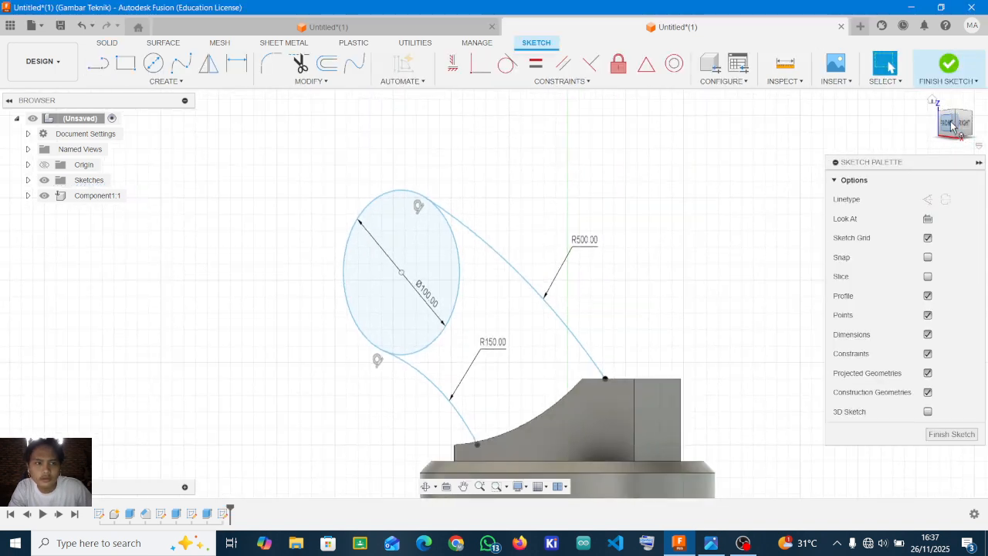
{"action": "left_click", "coordinate": [951, 125]}
{"action": "scroll", "coordinate": [497, 363], "scroll_direction": "up", "scroll_amount": 2}
{"action": "middle_click_drag", "start_coordinate": [643, 400], "coordinate": [651, 321]}
{"action": "scroll", "coordinate": [651, 321], "scroll_direction": "down", "scroll_amount": 1}
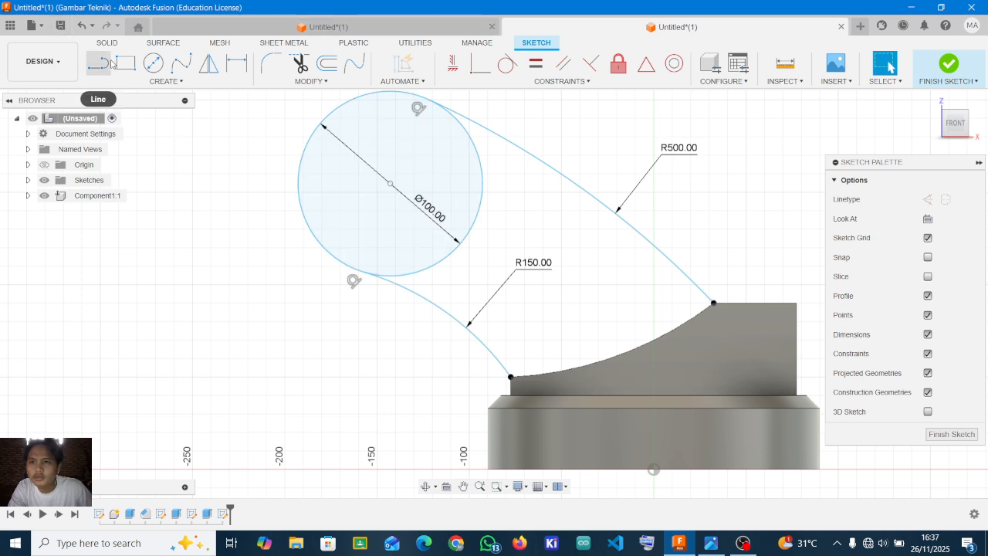
{"action": "left_click", "coordinate": [156, 84]}
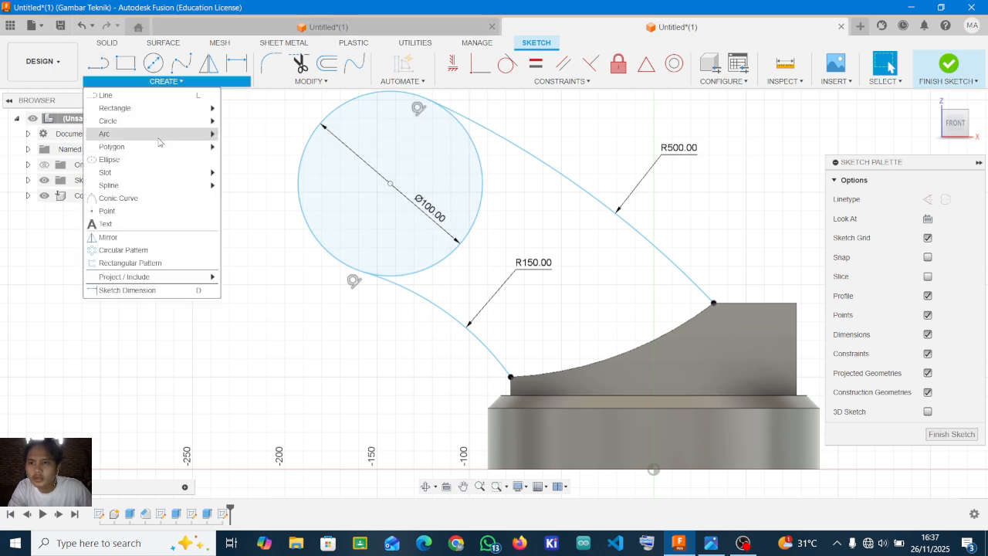
{"action": "mouse_move", "coordinate": [205, 133]}
{"action": "left_click", "coordinate": [248, 134]}
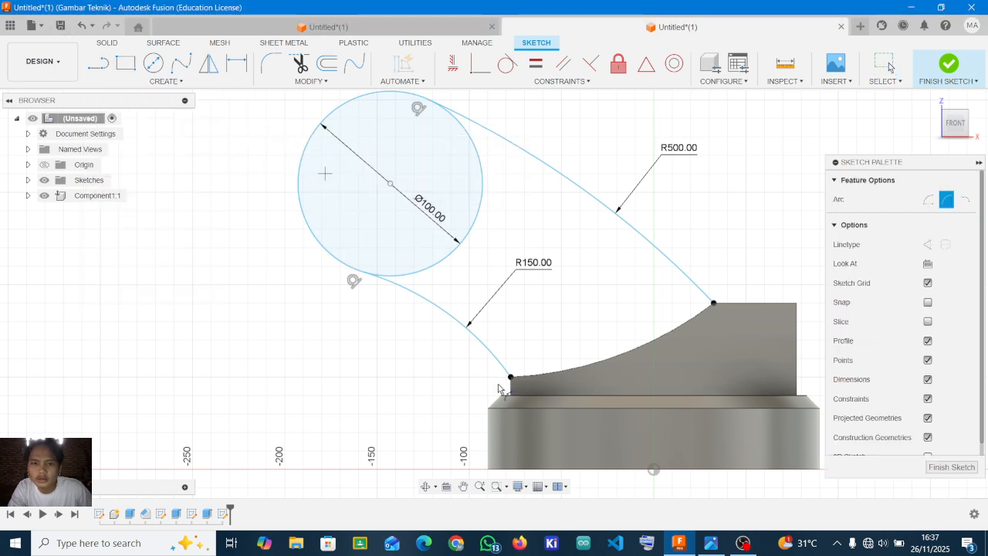
{"action": "left_click", "coordinate": [511, 377]}
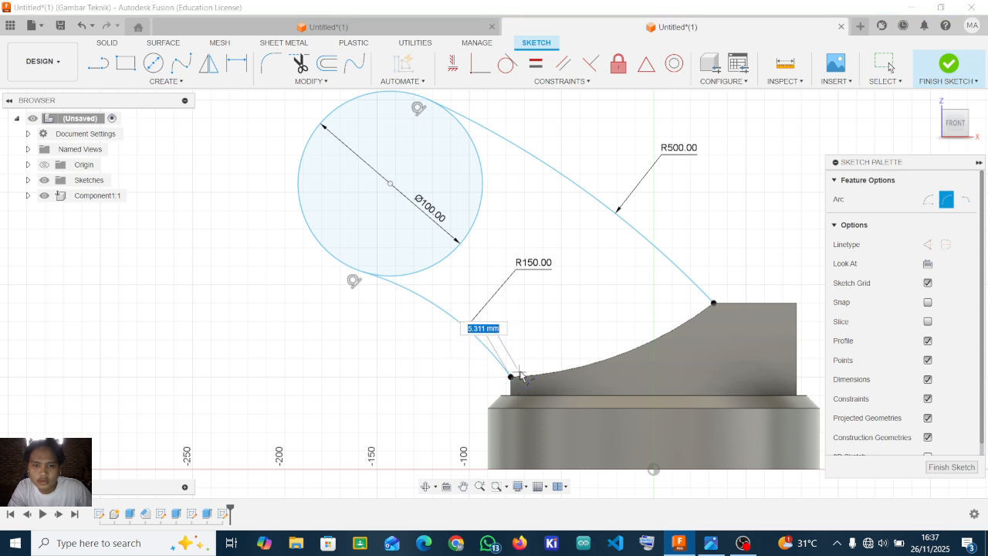
{"action": "key", "text": "Escape"}
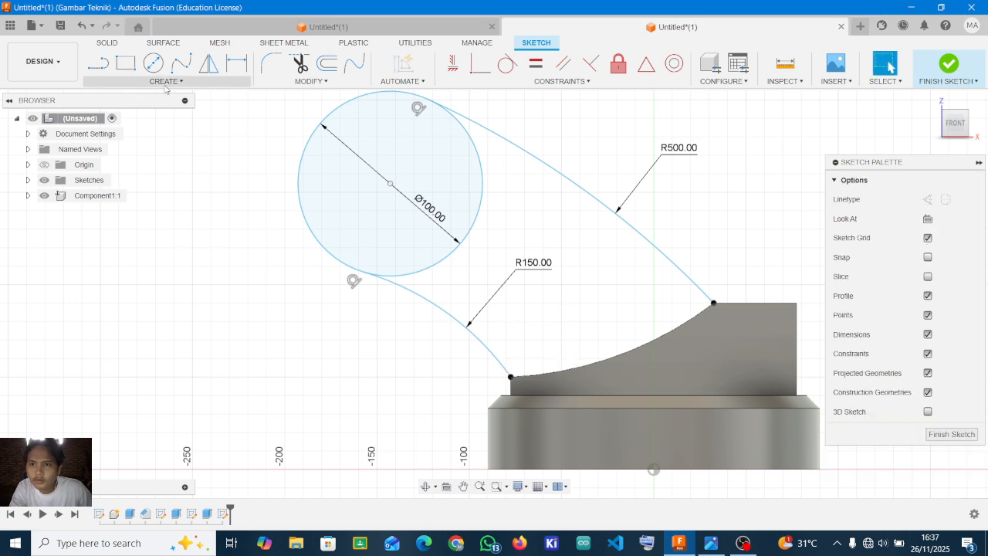
- Close the arm outline with a 3-point arc from the block's low front corner to its upper corner, bowing just below the curved face
{"action": "left_click", "coordinate": [164, 81]}
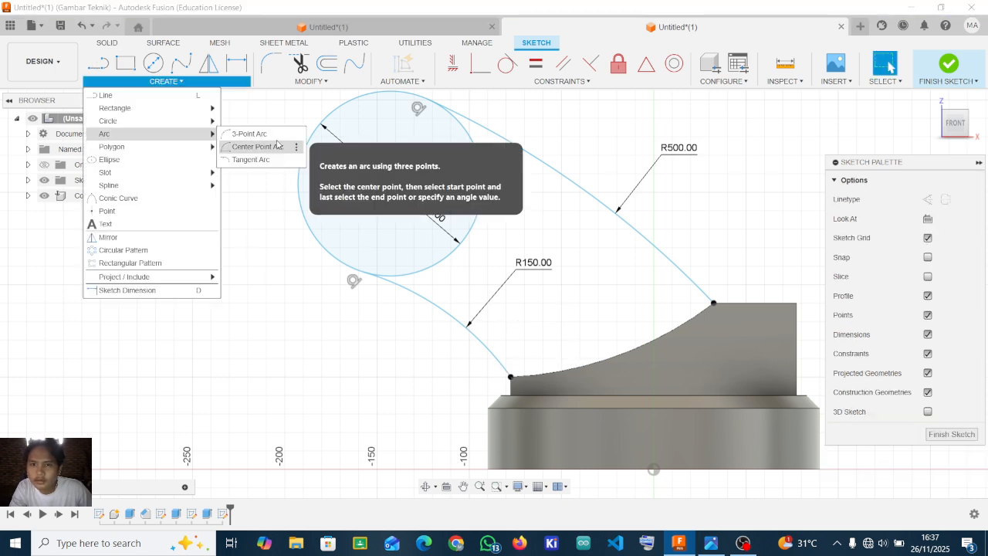
{"action": "left_click", "coordinate": [274, 145]}
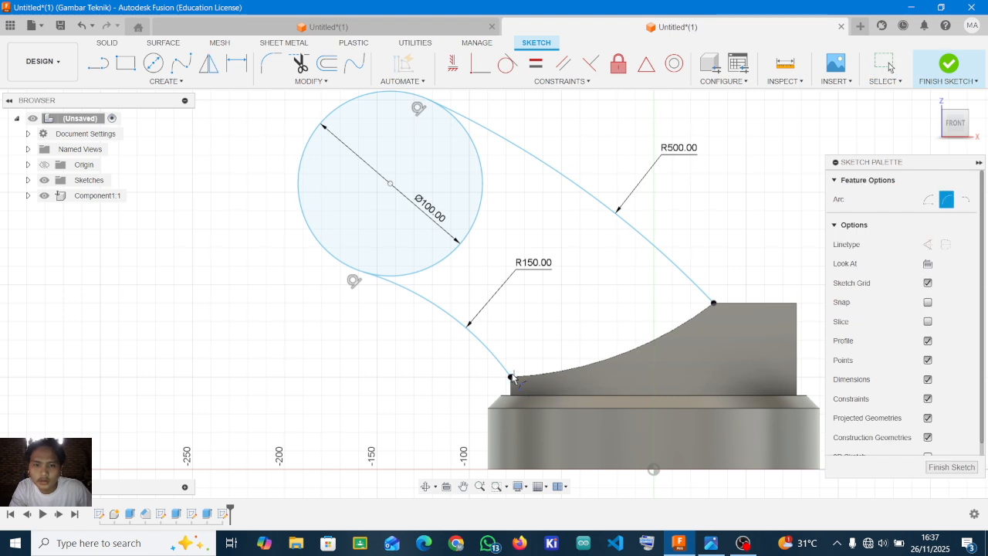
{"action": "left_click", "coordinate": [511, 378]}
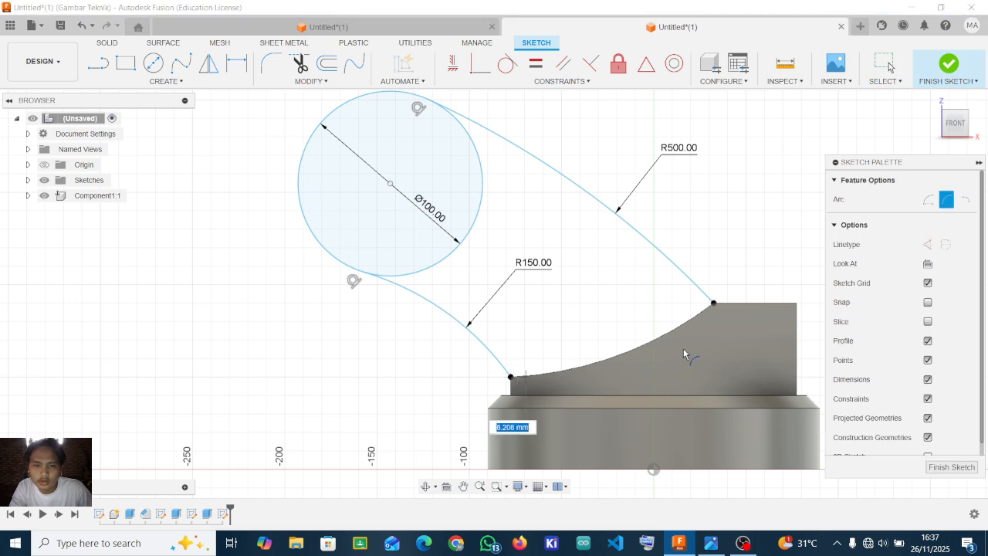
{"action": "left_click", "coordinate": [713, 304]}
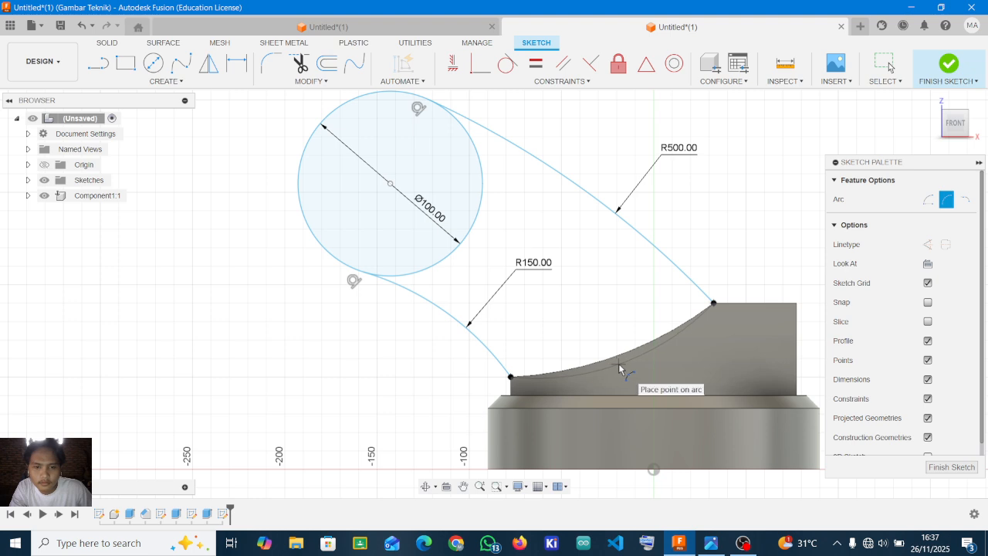
{"action": "left_click", "coordinate": [620, 369]}
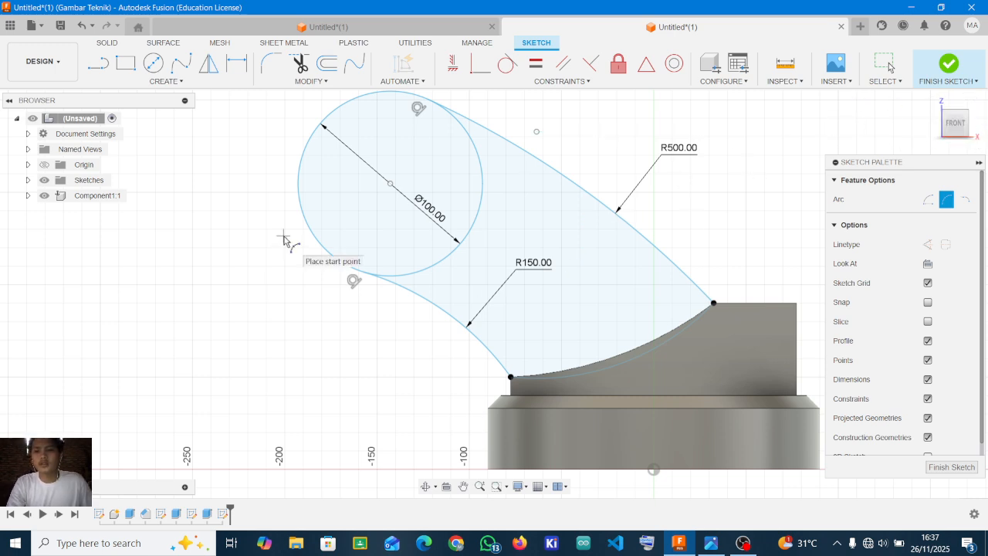
{"action": "key", "text": "Escape"}
- Begin an Extrude of the arm outline and the full 100 mm circle together, with the direction set to Symmetric
{"action": "left_click", "coordinate": [582, 278]}
{"action": "key", "text": "e"}
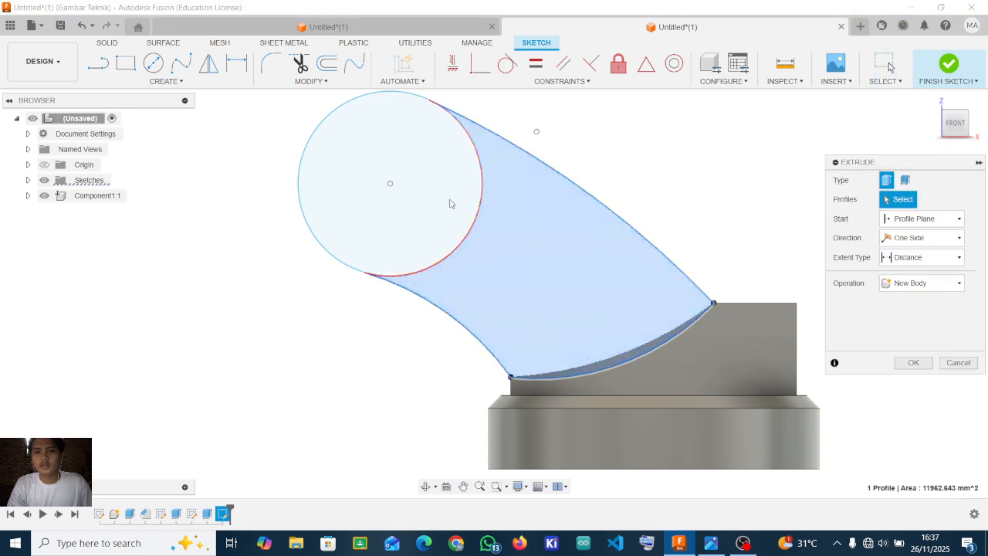
{"action": "left_click", "coordinate": [432, 200]}
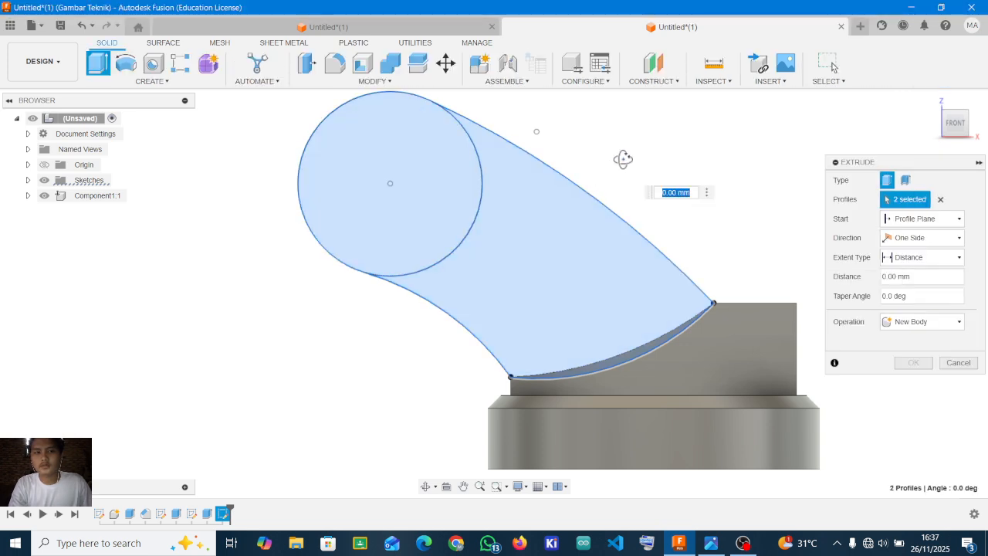
{"action": "middle_click_drag", "start_coordinate": [615, 148], "coordinate": [665, 201], "text": "shift"}
{"action": "middle_click_drag", "start_coordinate": [421, 252], "coordinate": [453, 326], "text": "shift"}
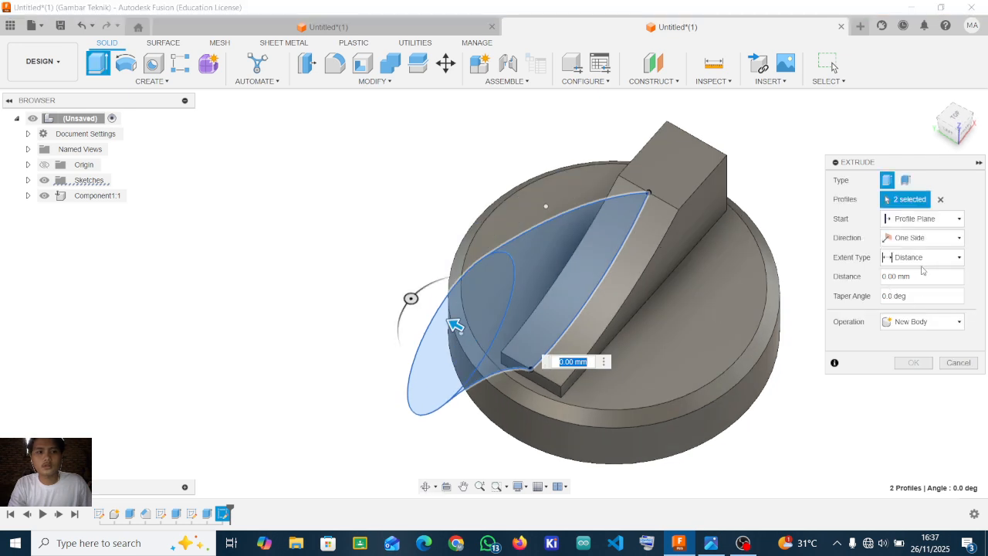
{"action": "left_click", "coordinate": [925, 238]}
{"action": "left_click", "coordinate": [939, 286]}
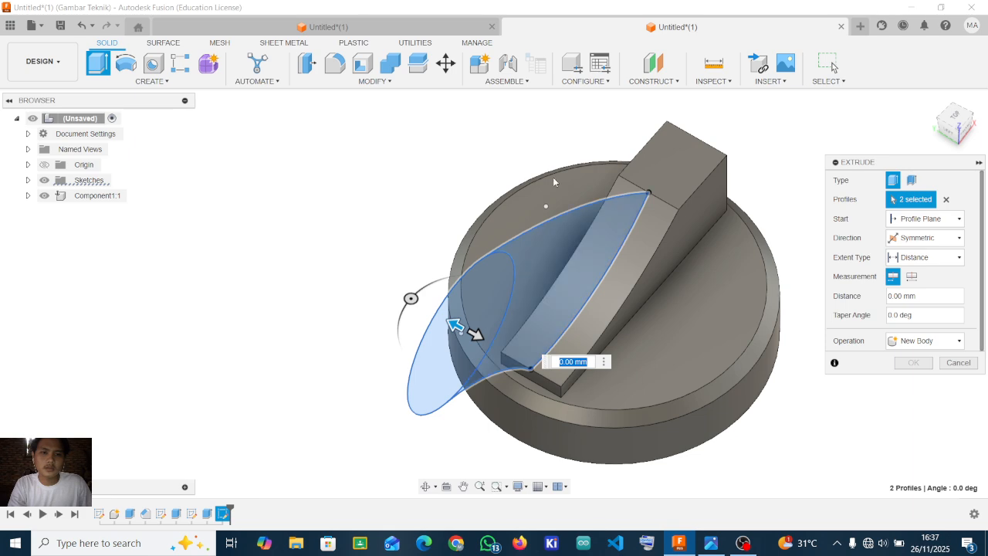
- Extrude both profiles with a distance of -20 mm and join them to the mounting block
{"action": "middle_click_drag", "start_coordinate": [627, 208], "coordinate": [741, 167], "text": "shift"}
{"action": "type", "text": "-20"}
{"action": "key", "text": "Return"}
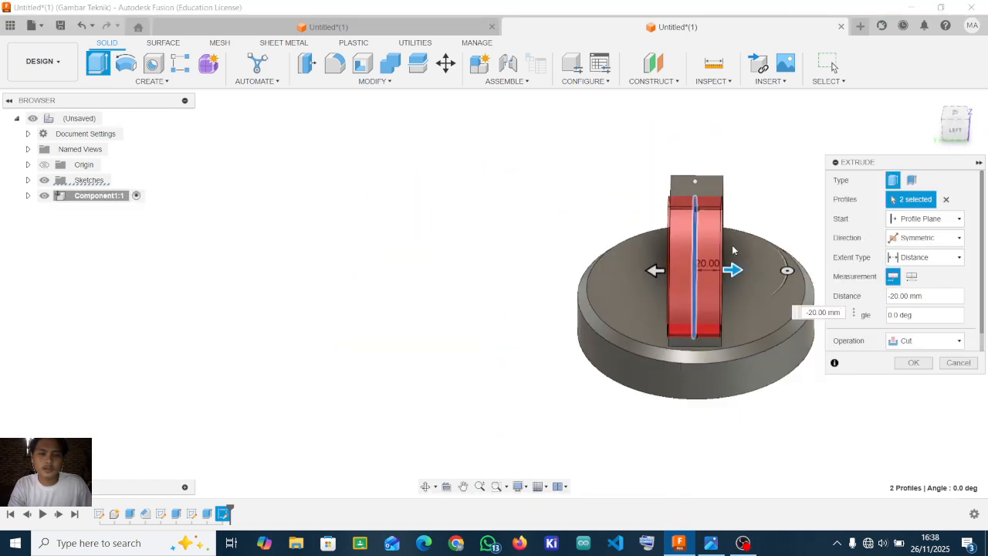
{"action": "left_click", "coordinate": [956, 340]}
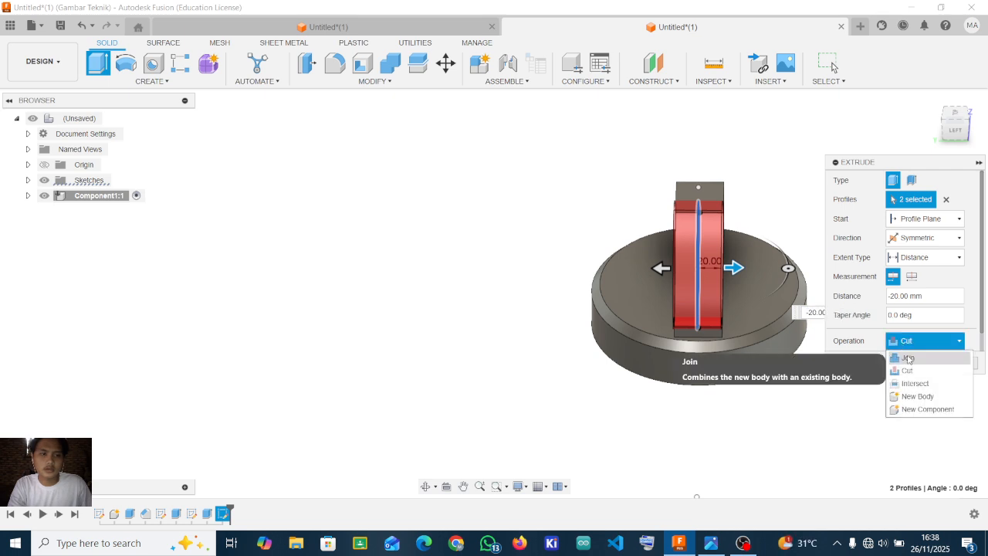
{"action": "left_click", "coordinate": [908, 359]}
{"action": "middle_click_drag", "start_coordinate": [732, 243], "coordinate": [694, 224], "text": "shift"}
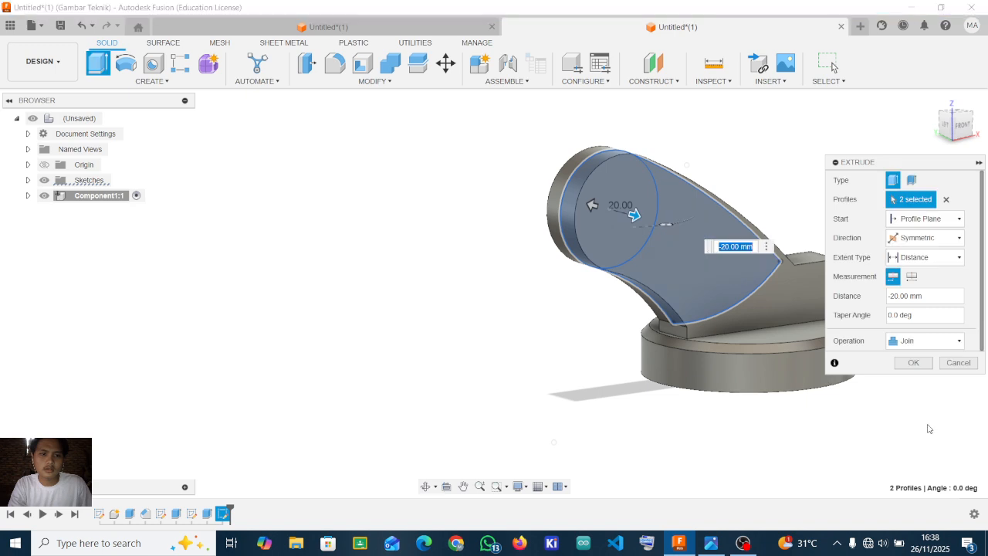
{"action": "left_click", "coordinate": [906, 366]}
- Consult the ARM ROBOT.jpg reference picture and make the arm outline's sketch, Sketch4, visible again
{"action": "middle_click_drag", "start_coordinate": [777, 283], "coordinate": [735, 277], "text": "shift"}
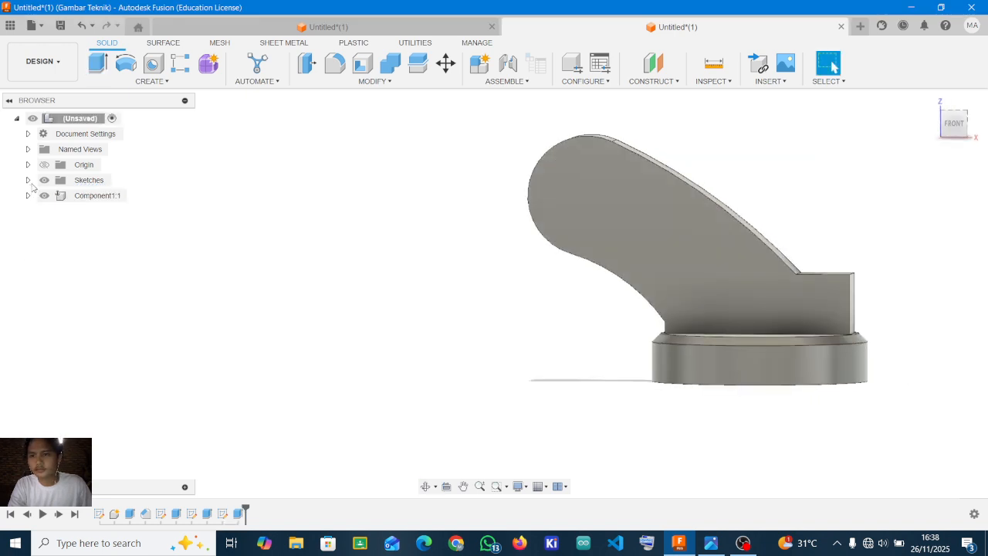
{"action": "left_click", "coordinate": [28, 179]}
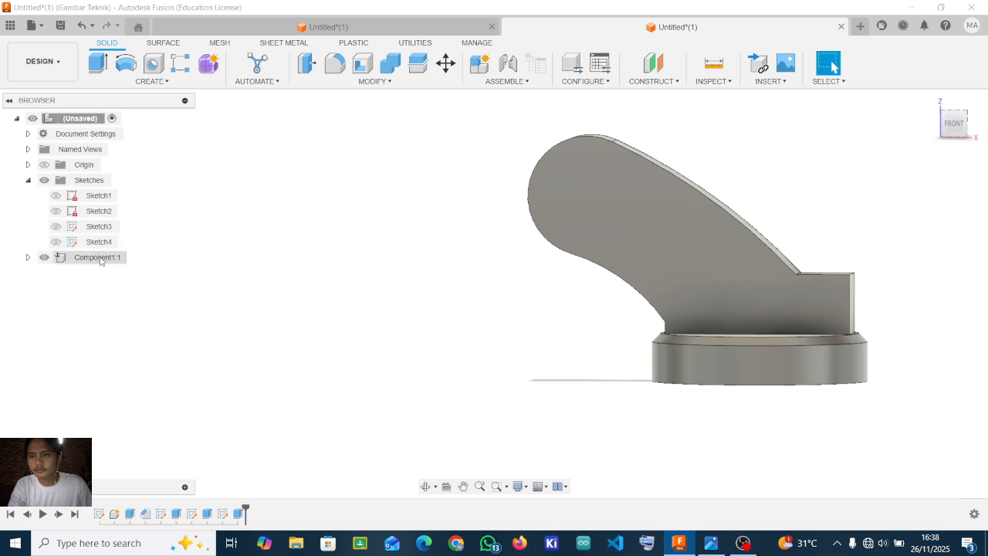
{"action": "left_click", "coordinate": [722, 545]}
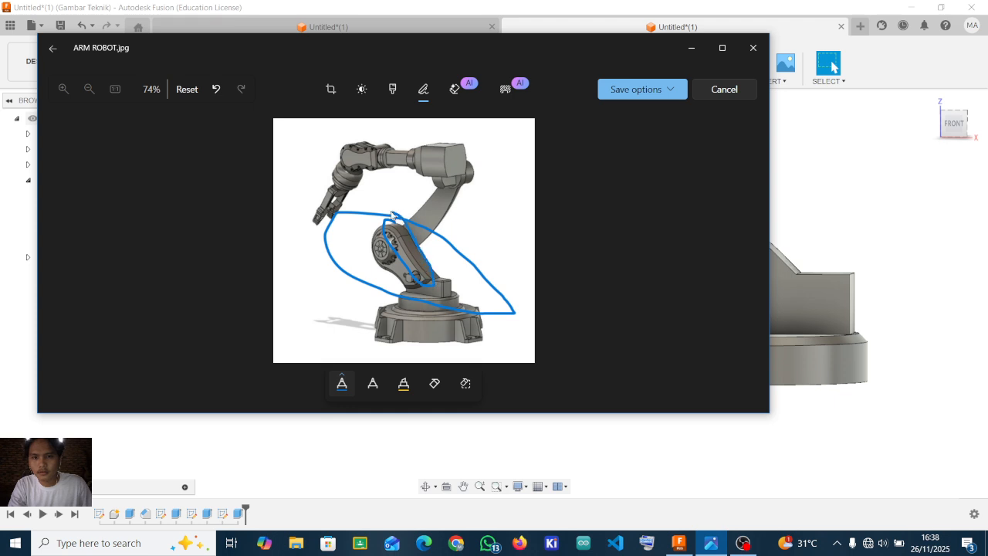
{"action": "left_click", "coordinate": [690, 48]}
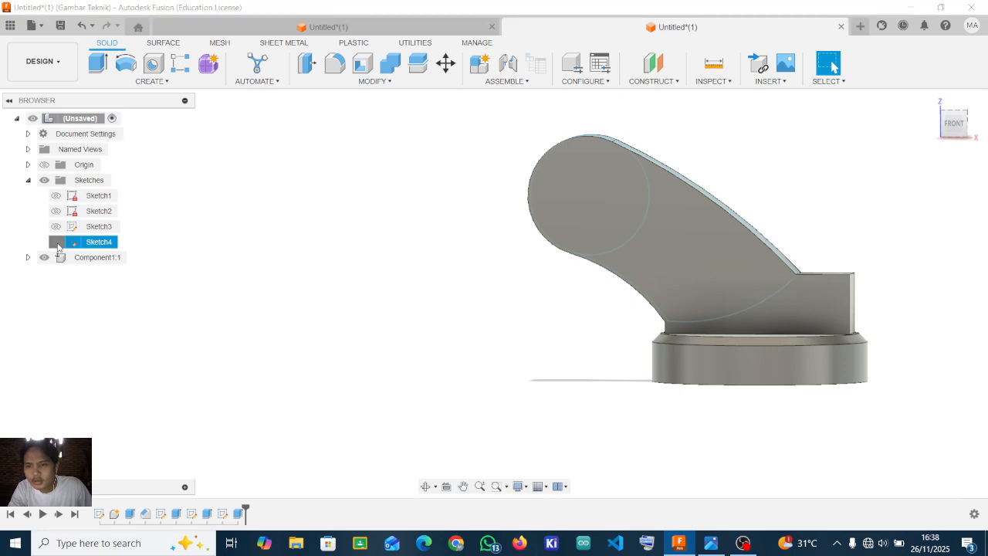
{"action": "left_click", "coordinate": [56, 241]}
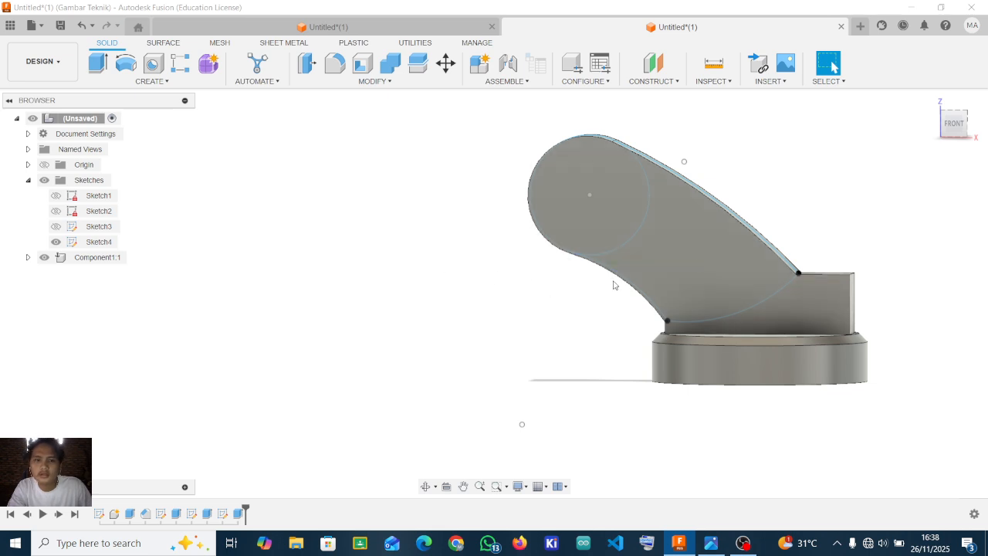
- Create a sketch on the arm's front face and project Sketch4's circle and its upper, lower and closing arcs into it
{"action": "left_click", "coordinate": [689, 275]}
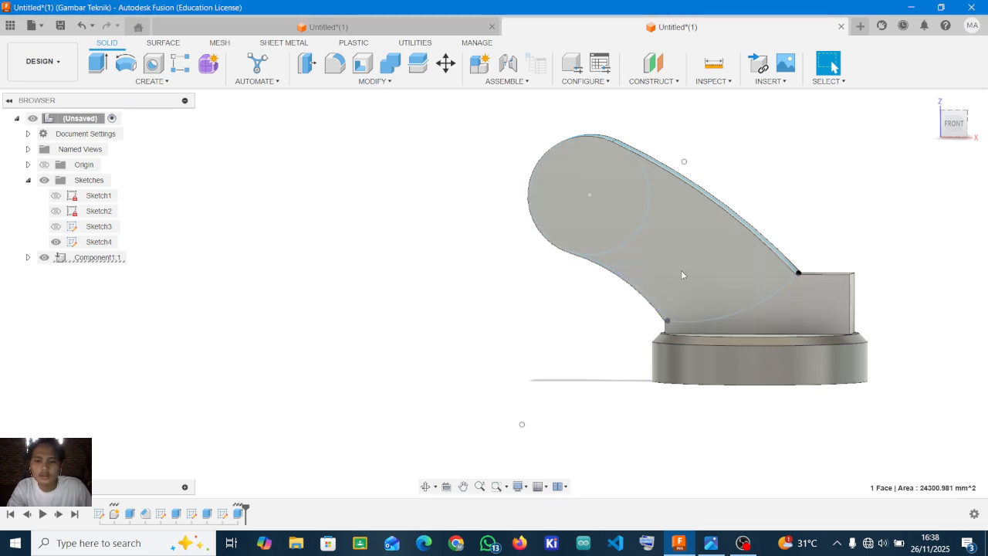
{"action": "middle_click_drag", "start_coordinate": [512, 196], "coordinate": [577, 334]}
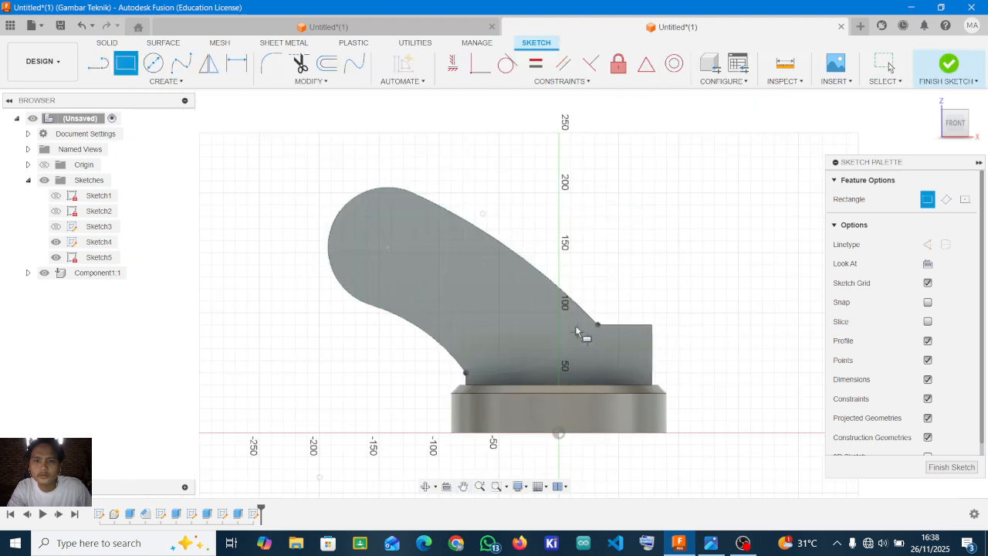
{"action": "key", "text": "p"}
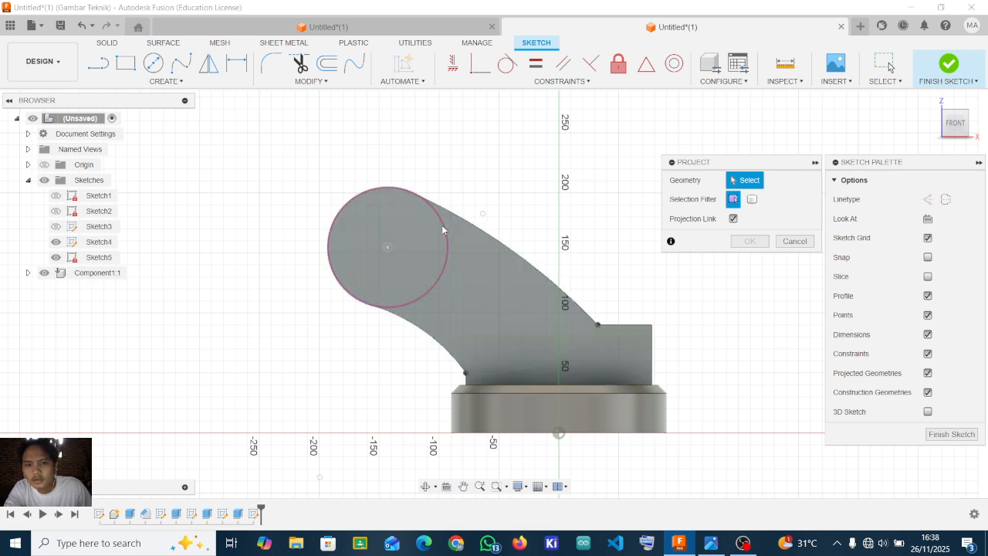
{"action": "left_click", "coordinate": [448, 211]}
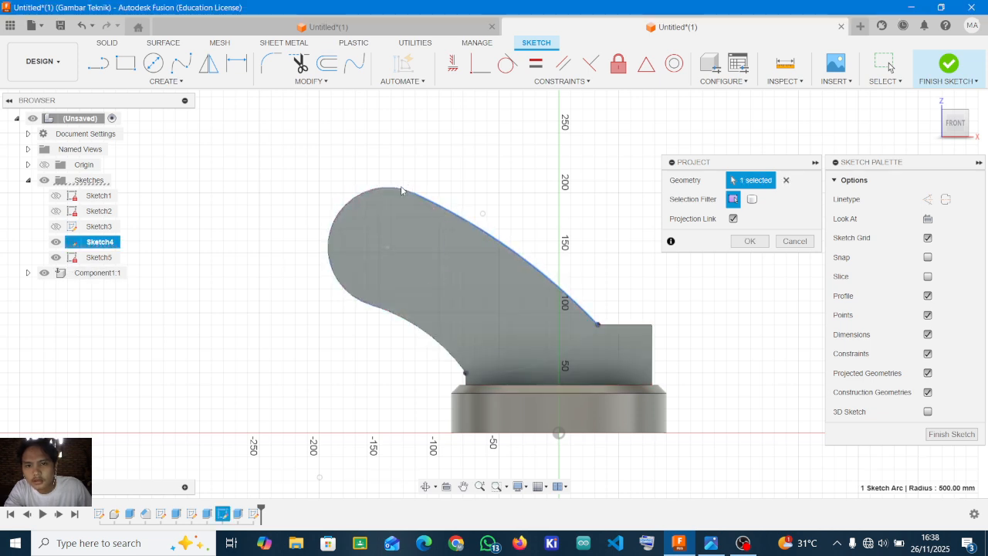
{"action": "left_click", "coordinate": [406, 194]}
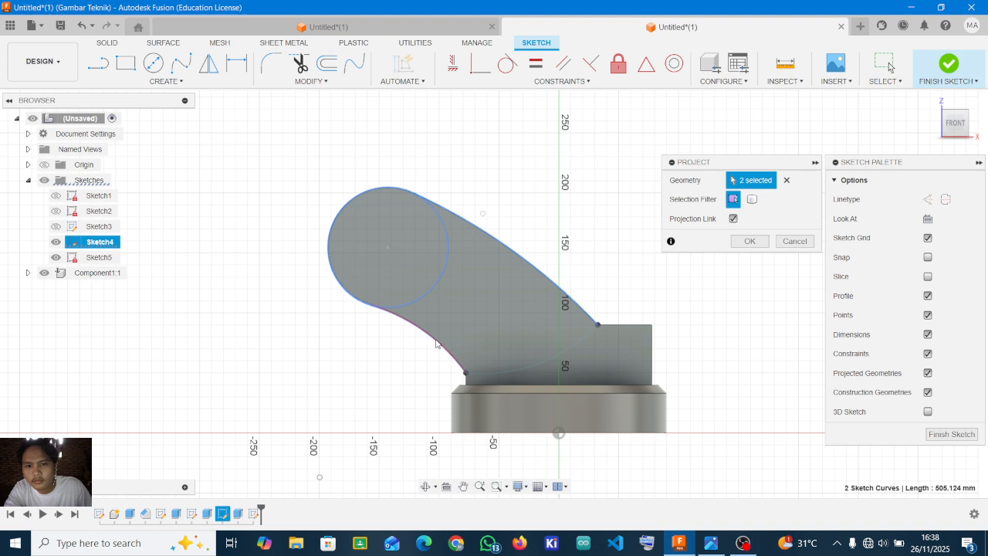
{"action": "left_click", "coordinate": [505, 373]}
{"action": "left_click", "coordinate": [750, 241]}
- Extrude the arm outline and its circle 5 mm outward with a taper angle of -45 degrees, joined to the arm
{"action": "left_click", "coordinate": [496, 303]}
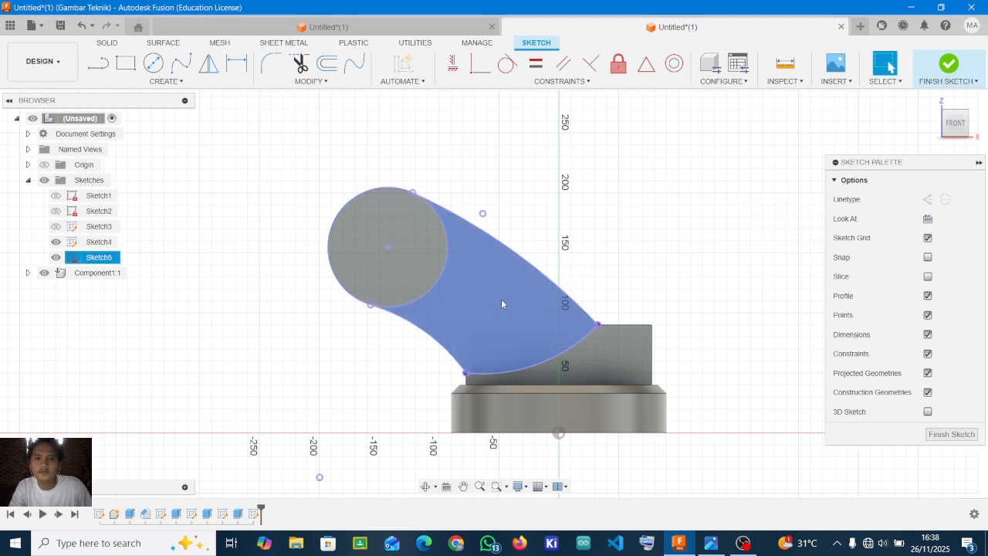
{"action": "key", "text": "r"}
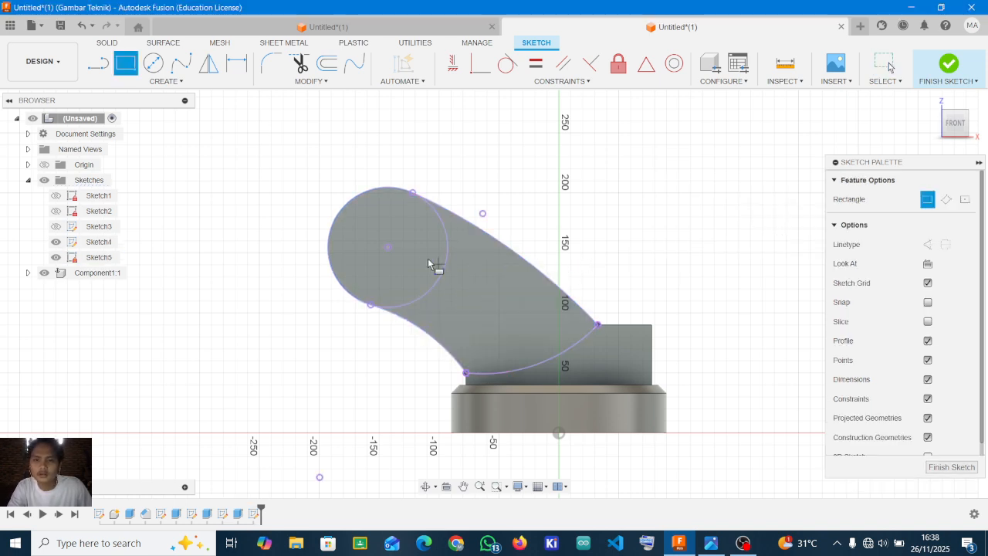
{"action": "key", "text": "Escape"}
{"action": "left_click", "coordinate": [513, 289]}
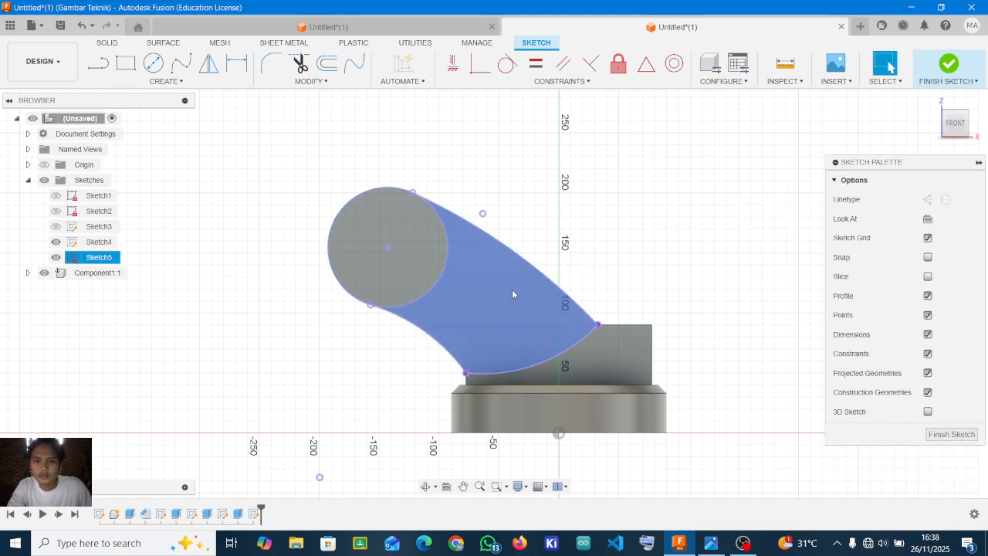
{"action": "key", "text": "e"}
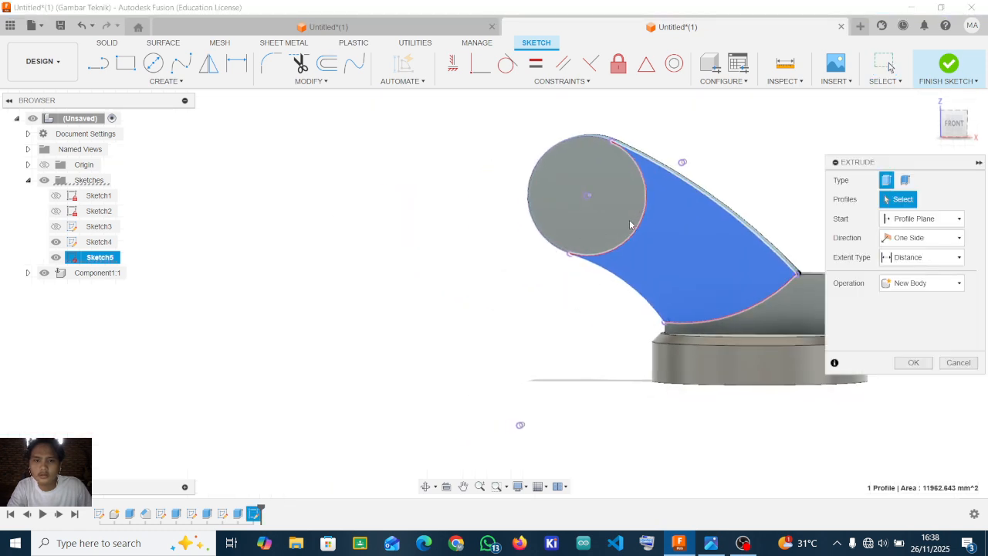
{"action": "left_click", "coordinate": [606, 208]}
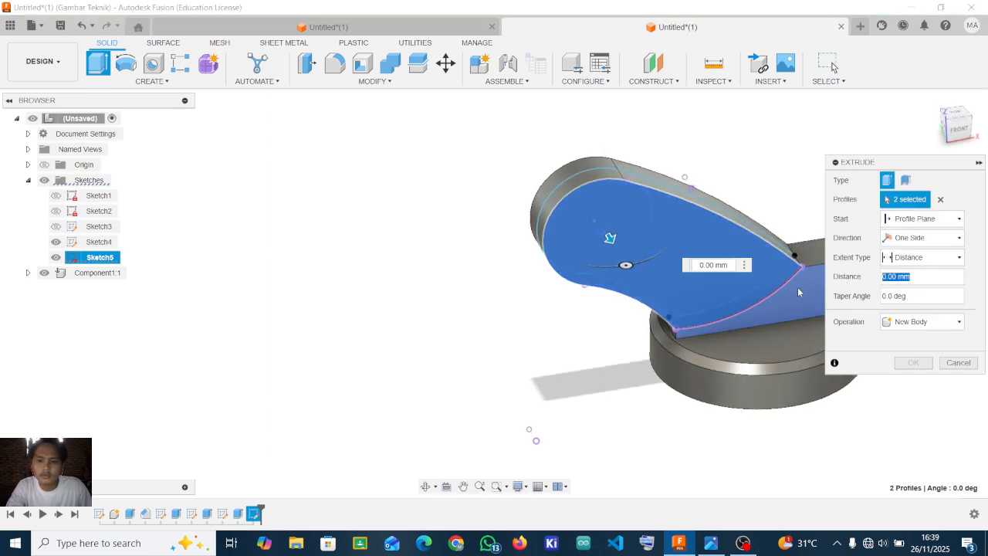
{"action": "key", "text": "Tab"}
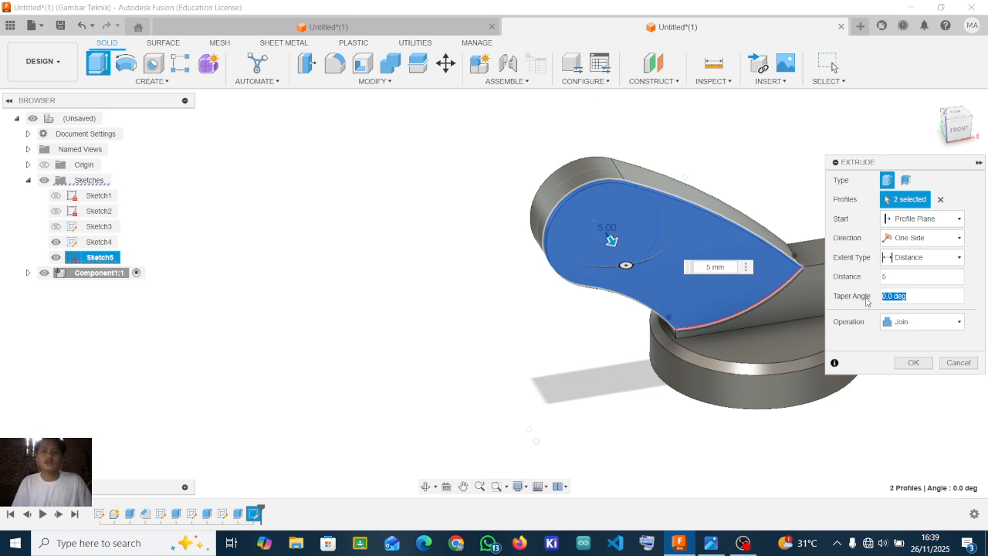
{"action": "type", "text": "-45"}
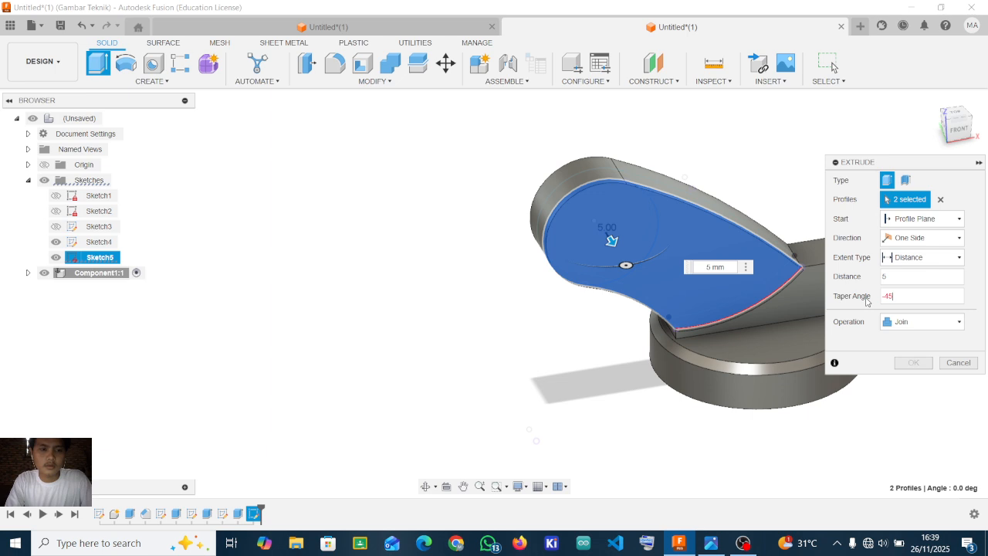
{"action": "key", "text": "Tab"}
{"action": "left_click", "coordinate": [935, 258]}
{"action": "left_click", "coordinate": [977, 281]}
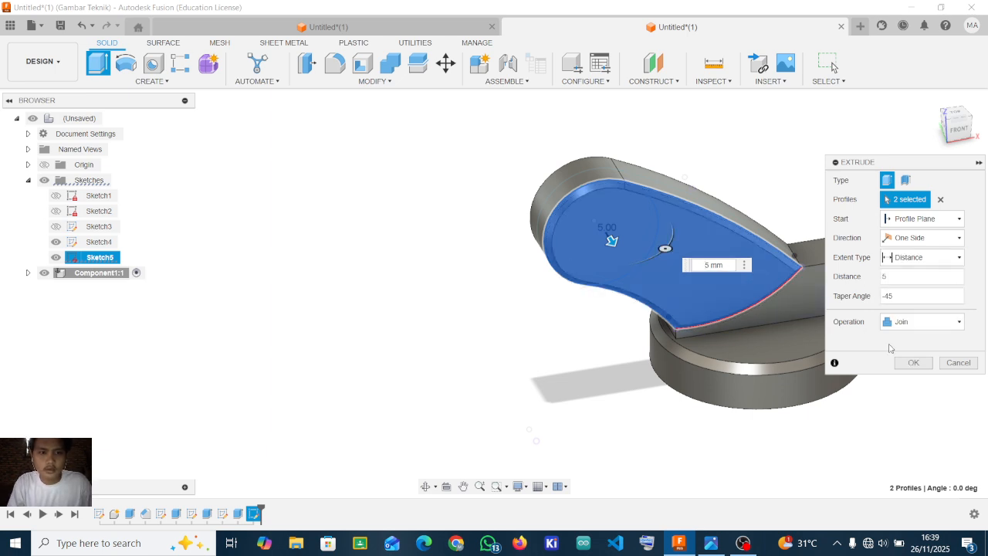
{"action": "left_click", "coordinate": [913, 363]}
- Hide Sketch4 so only the solid arm is displayed
{"action": "middle_click_drag", "start_coordinate": [726, 232], "coordinate": [679, 207], "text": "shift"}
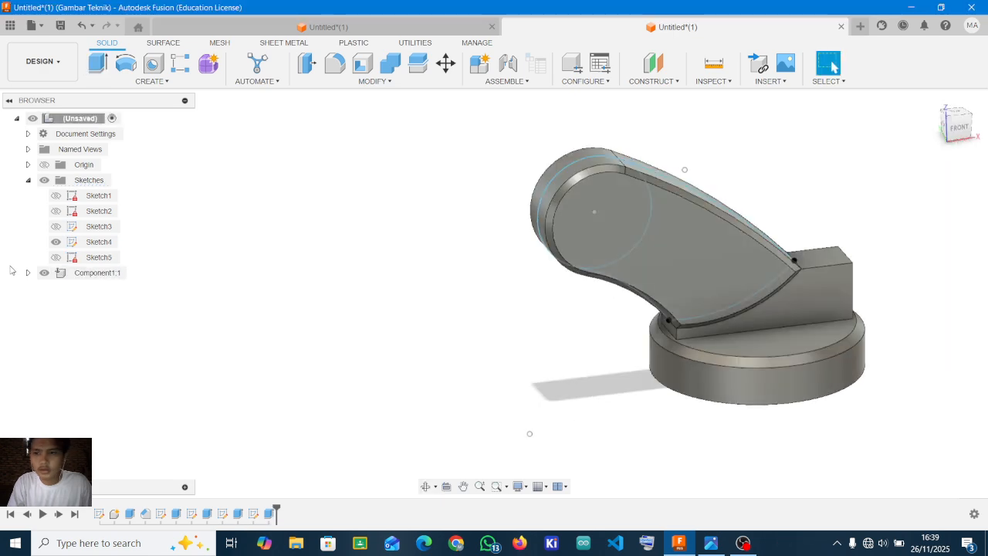
{"action": "left_click", "coordinate": [55, 241]}
{"action": "mouse_move", "coordinate": [517, 231]}
{"action": "middle_mouse_down", "text": "shift"}
{"action": "mouse_move", "coordinate": [566, 215]}
{"action": "mouse_move", "coordinate": [592, 181]}
{"action": "mouse_move", "coordinate": [545, 170]}
{"action": "mouse_move", "coordinate": [514, 223]}
{"action": "mouse_move", "coordinate": [494, 218]}
{"action": "mouse_move", "coordinate": [679, 222]}
{"action": "middle_mouse_up", "text": "shift"}
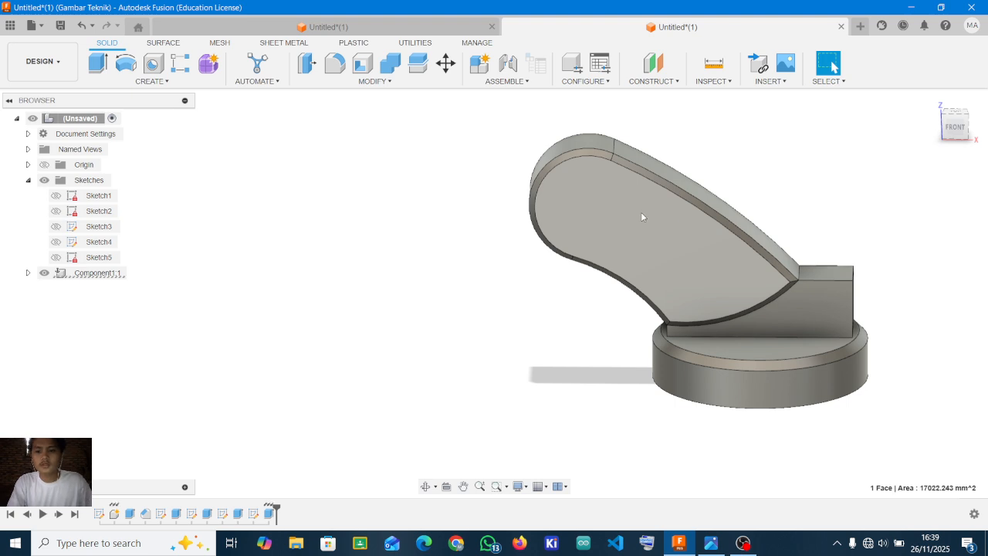
- Sketch an 80 mm diameter circle on the arm's raised front face, concentric with its rounded upper end
{"action": "key", "text": "r"}
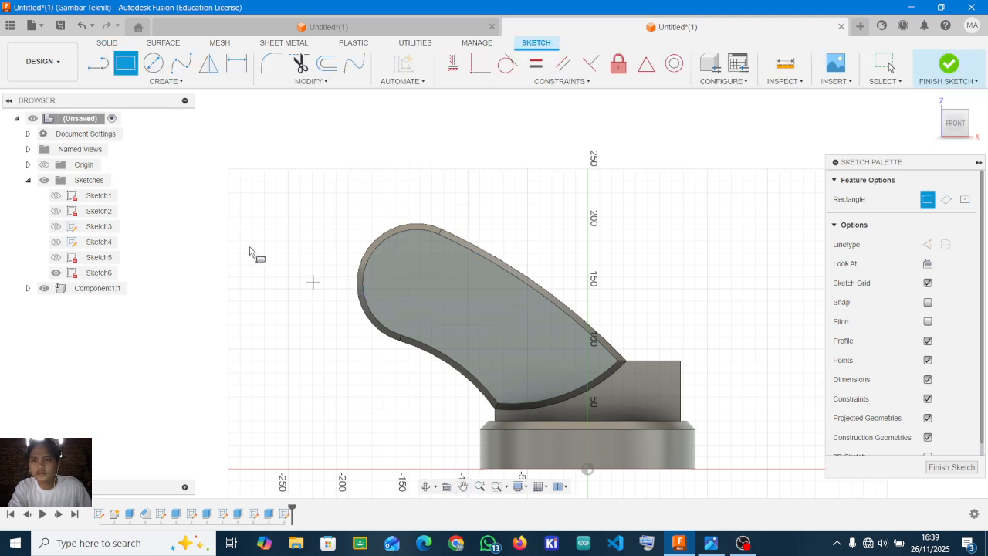
{"action": "key", "text": "c"}
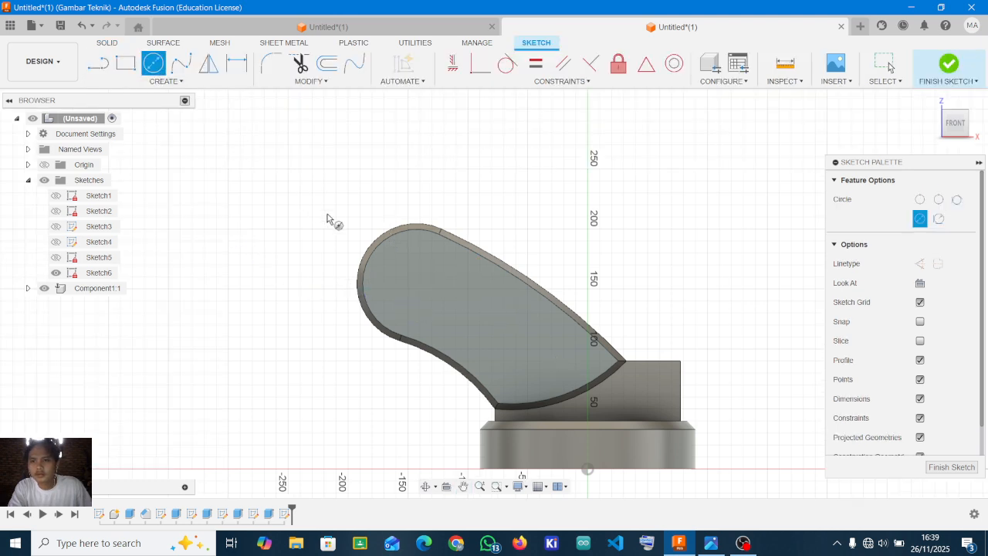
{"action": "left_click", "coordinate": [417, 283]}
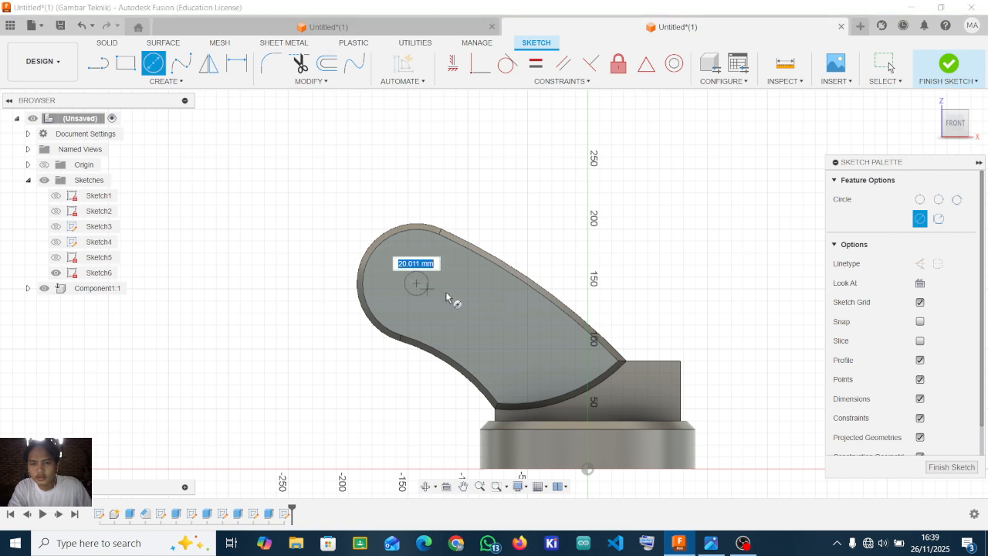
{"action": "type", "text": "80"}
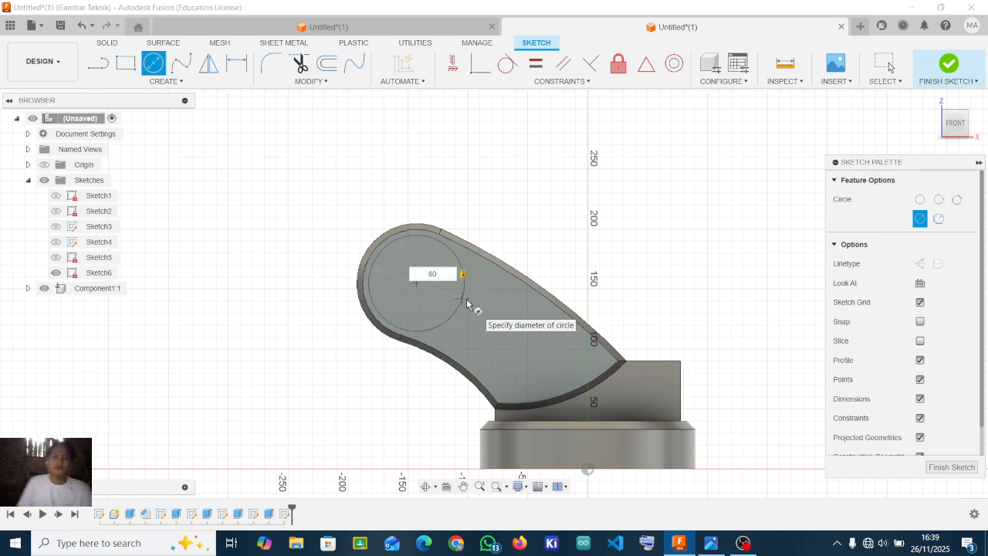
{"action": "key", "text": "Return"}
{"action": "key", "text": "Escape"}
- Extrude the 80 mm circle 5 mm outward with a taper angle of -45 degrees, joined to the arm
{"action": "scroll", "coordinate": [486, 358], "scroll_direction": "down", "scroll_amount": 3}
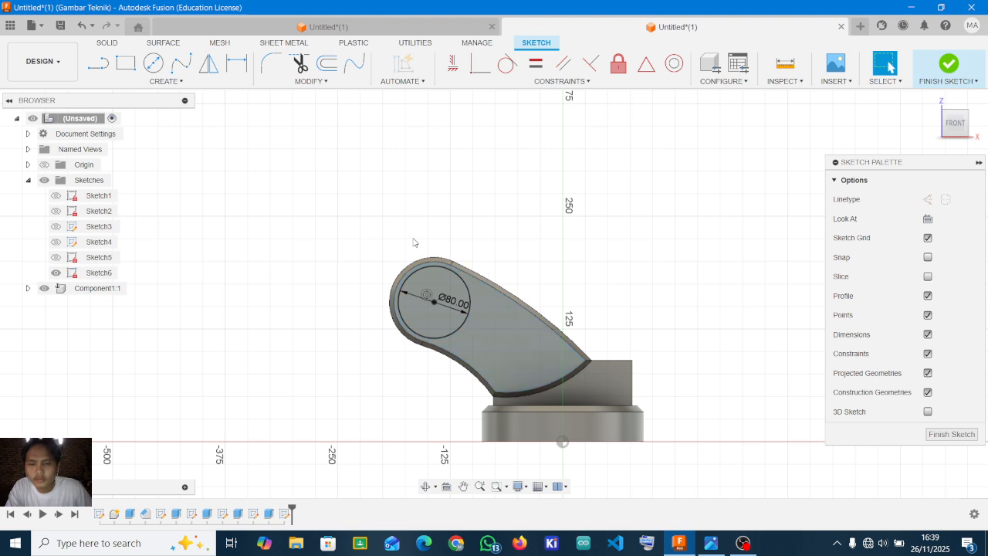
{"action": "scroll", "coordinate": [416, 244], "scroll_direction": "up", "scroll_amount": 3}
{"action": "left_click", "coordinate": [475, 355]}
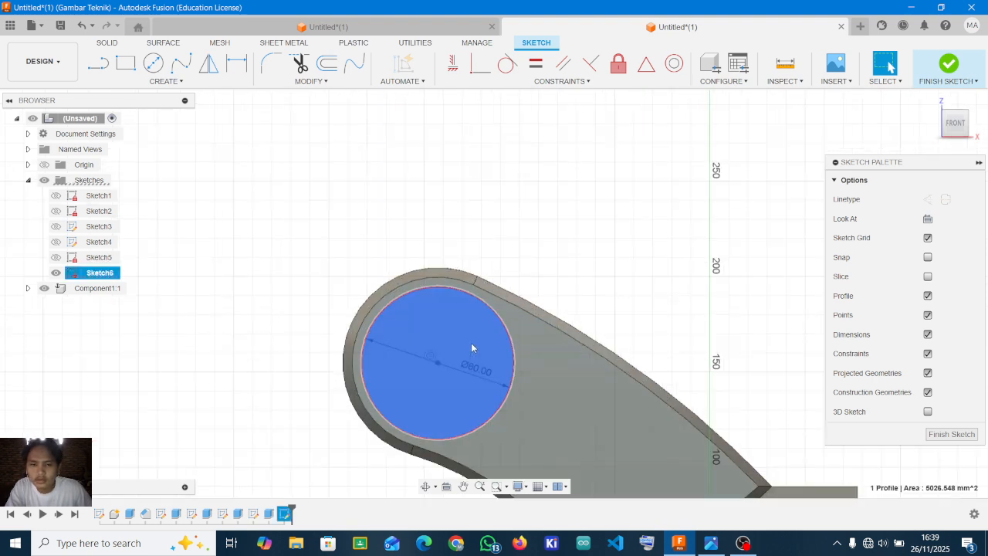
{"action": "key", "text": "e"}
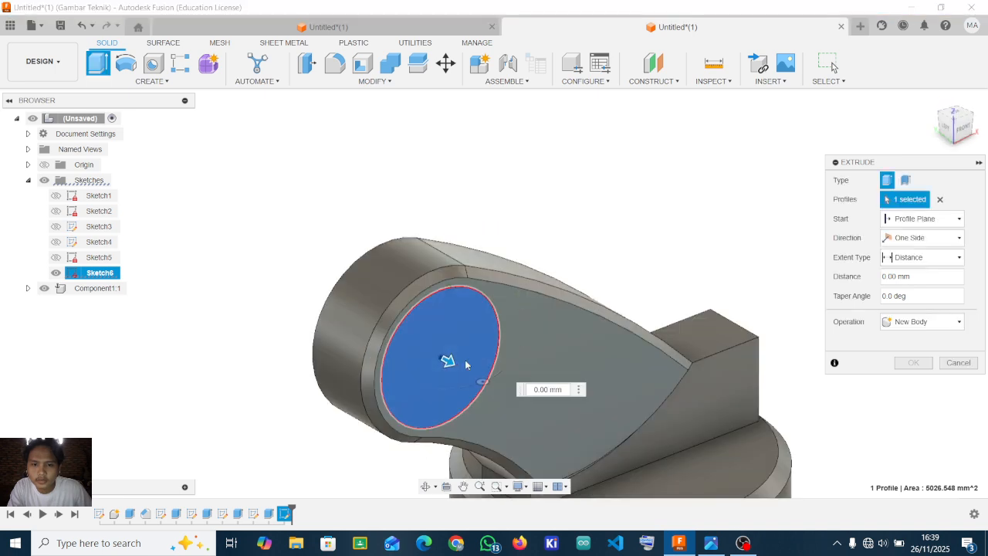
{"action": "type", "text": "5"}
{"action": "key", "text": "Tab"}
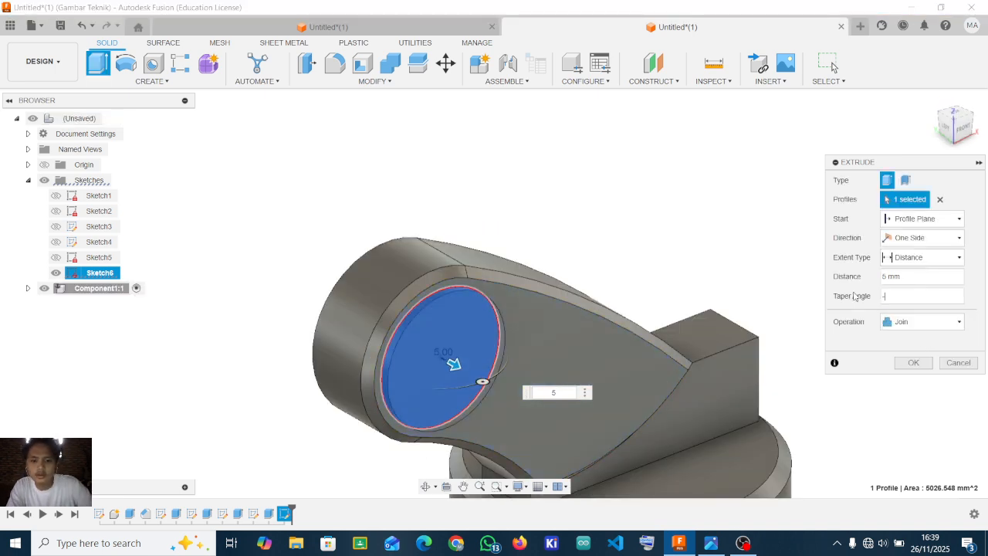
{"action": "type", "text": "-45"}
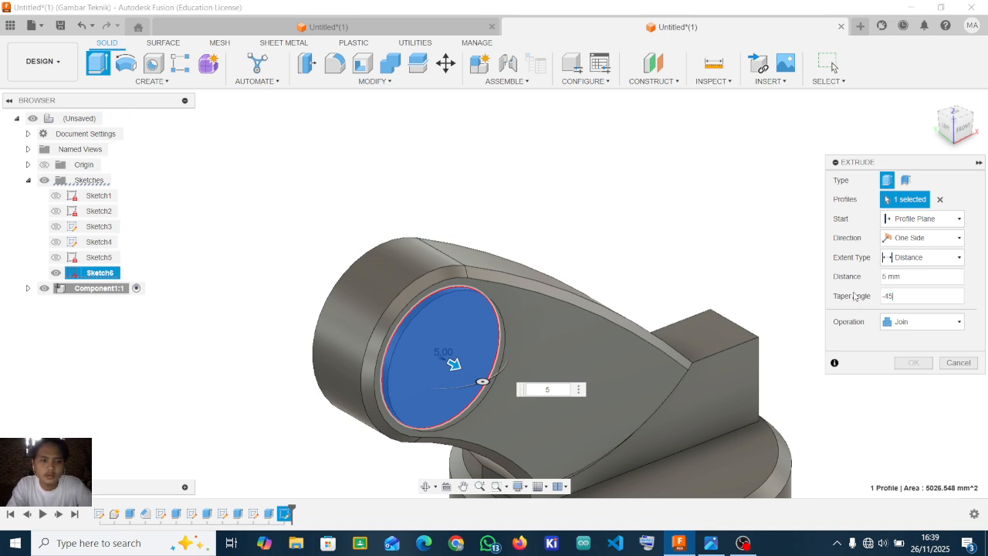
{"action": "key", "text": "Return"}
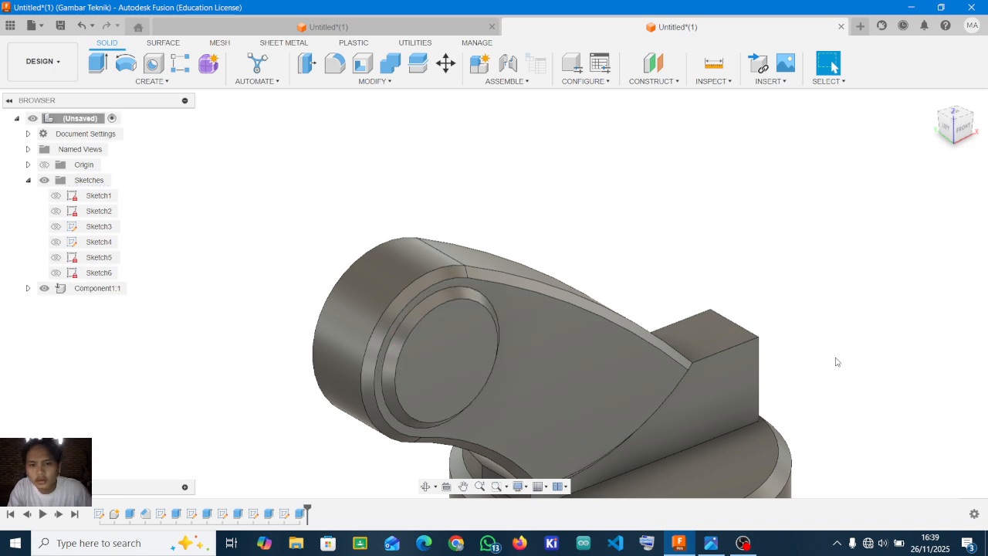
- Create a sketch on the round boss's front face and draw a concentric circle 50 mm in diameter
{"action": "middle_click_drag", "start_coordinate": [481, 338], "coordinate": [382, 340], "text": "shift"}
{"action": "left_click", "coordinate": [445, 352]}
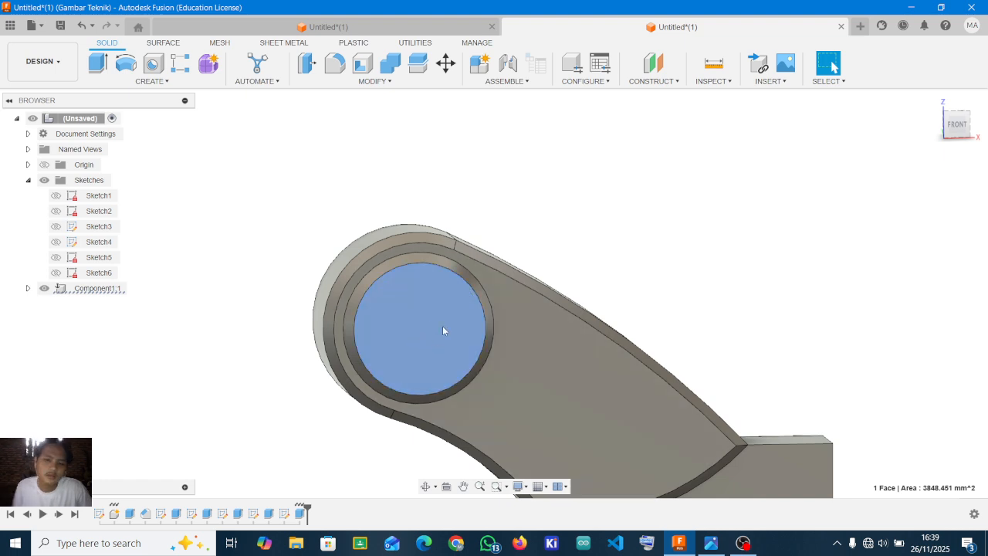
{"action": "key", "text": "r"}
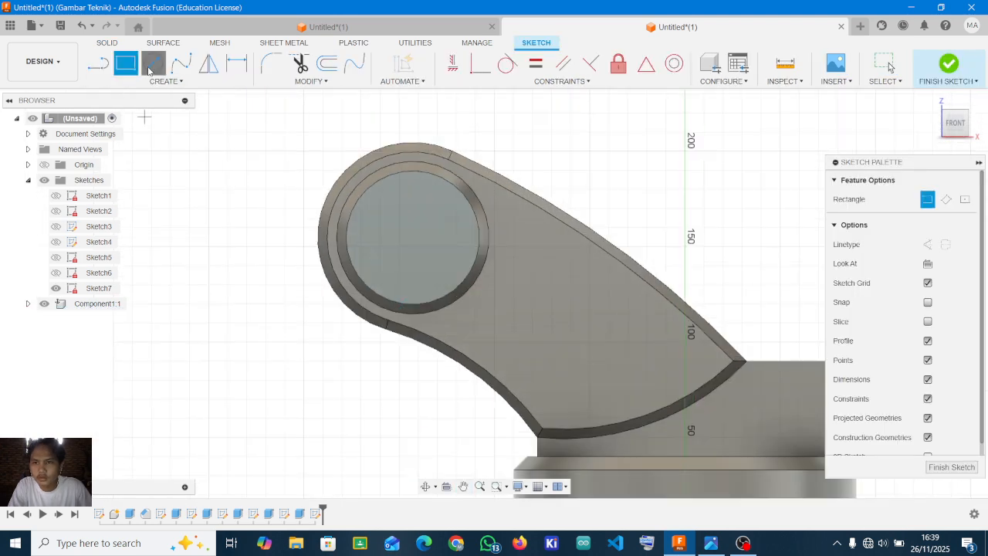
{"action": "key", "text": "c"}
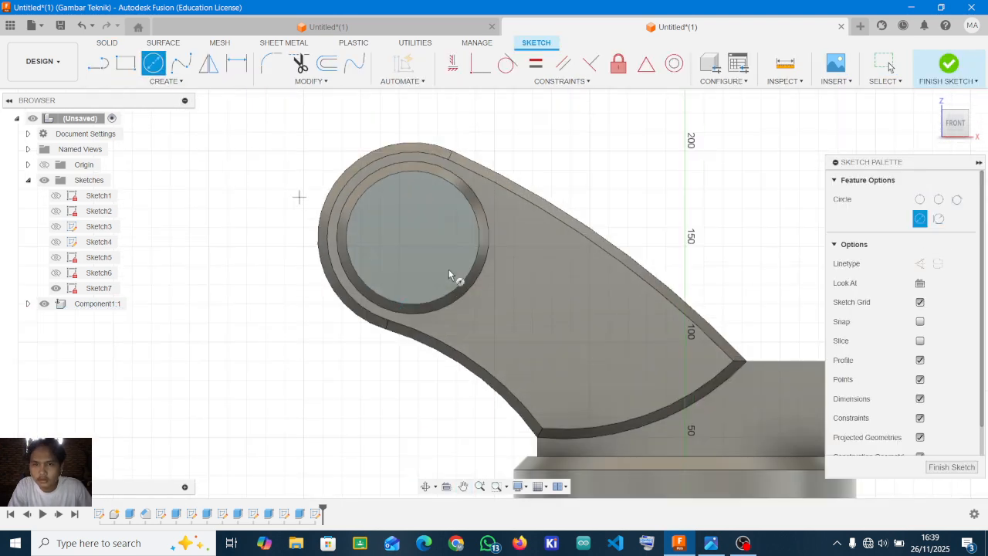
{"action": "left_click", "coordinate": [416, 235]}
{"action": "type", "text": "50"}
{"action": "key", "text": "Return"}
{"action": "key", "text": "Escape"}
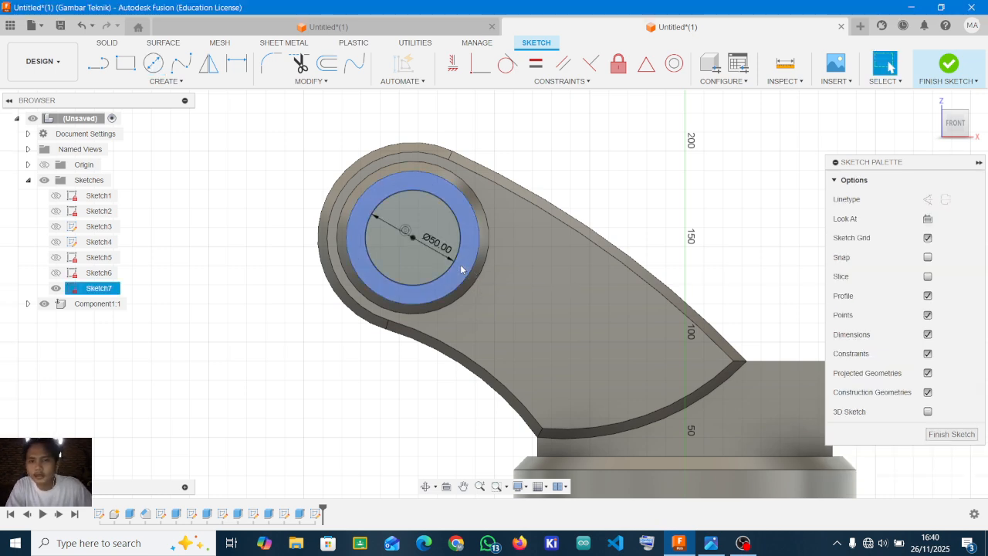
- Add a 25 mm diameter circle at the centre of the 50 mm circle
{"action": "left_click", "coordinate": [156, 66]}
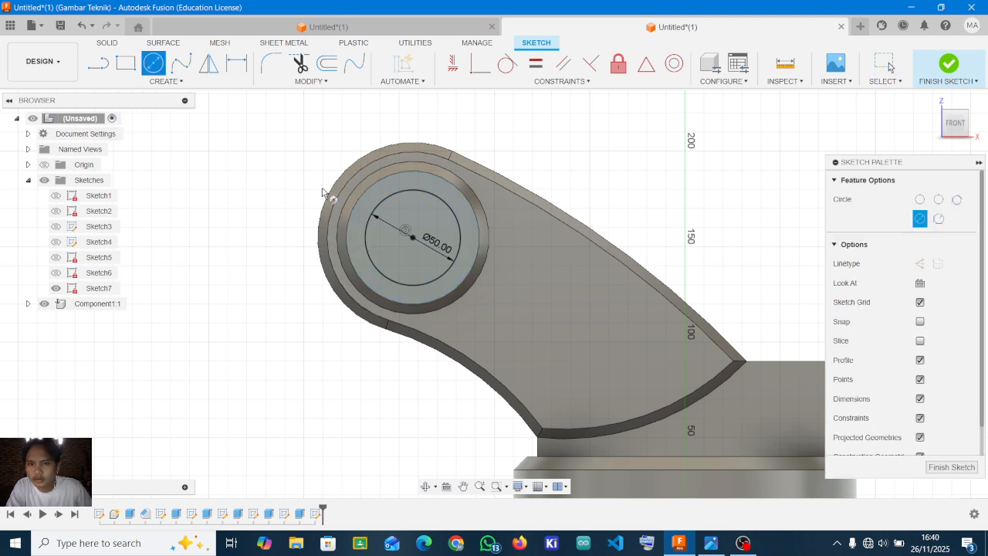
{"action": "left_click", "coordinate": [412, 237]}
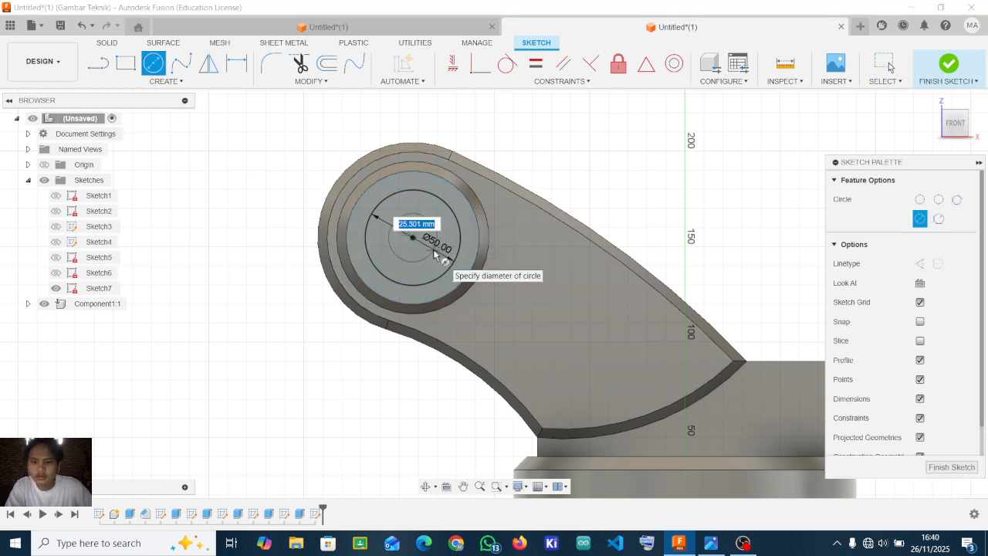
{"action": "type", "text": "25"}
{"action": "key", "text": "Return"}
{"action": "key", "text": "Escape"}
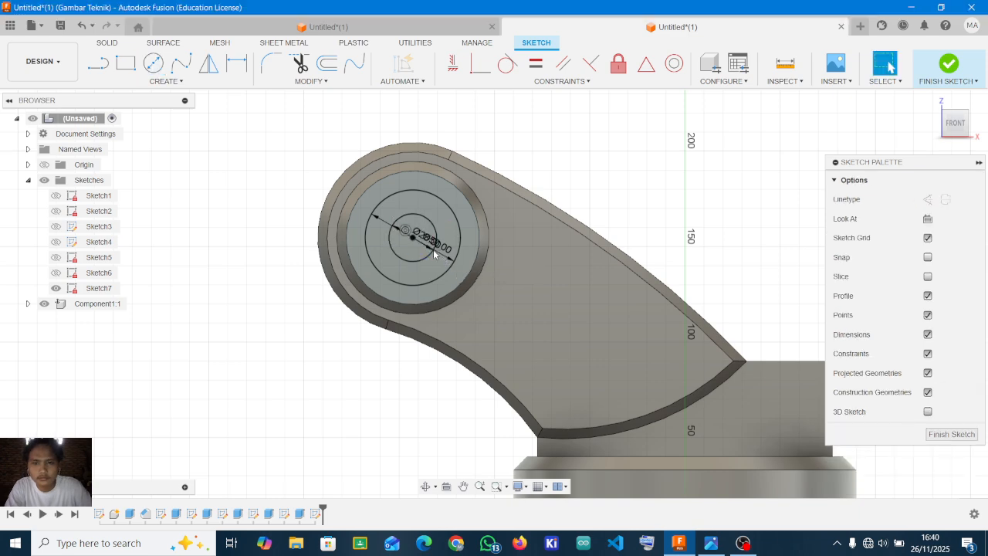
- Consult the ARM ROBOT.jpg reference picture without its annotations, examining the toothed round hub on the lower arm up close
{"action": "left_click", "coordinate": [724, 546]}
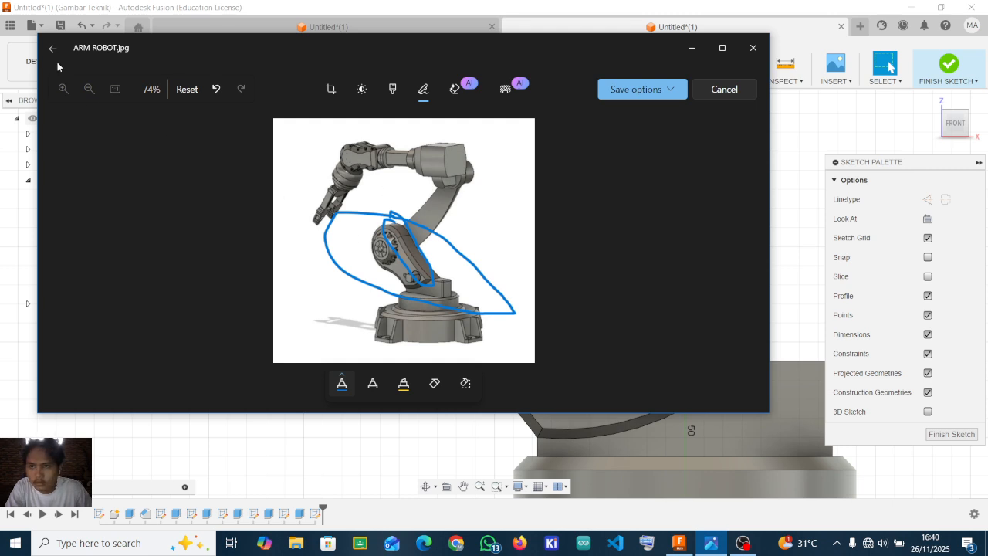
{"action": "left_click", "coordinate": [53, 50]}
{"action": "left_click", "coordinate": [373, 255]}
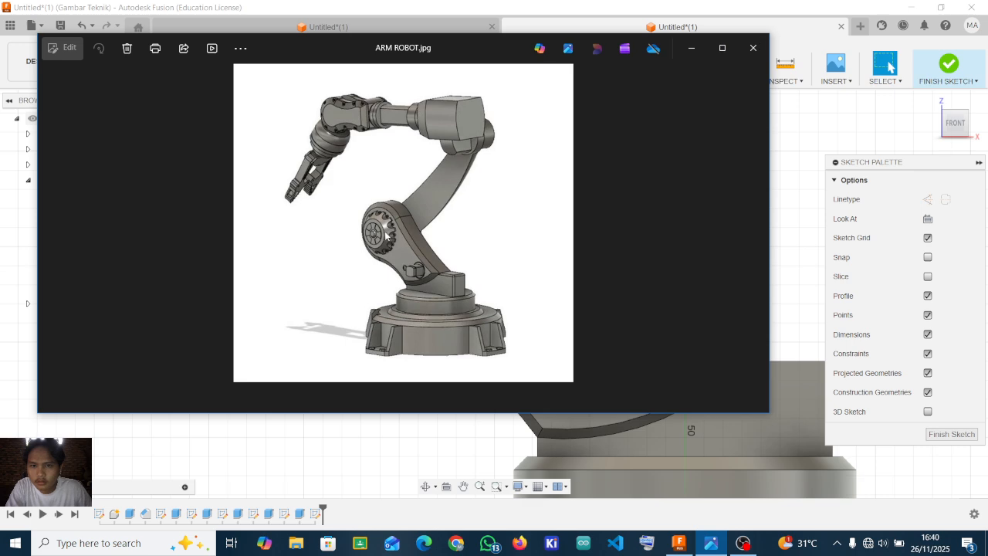
{"action": "scroll", "coordinate": [384, 236], "scroll_direction": "up", "scroll_amount": 3}
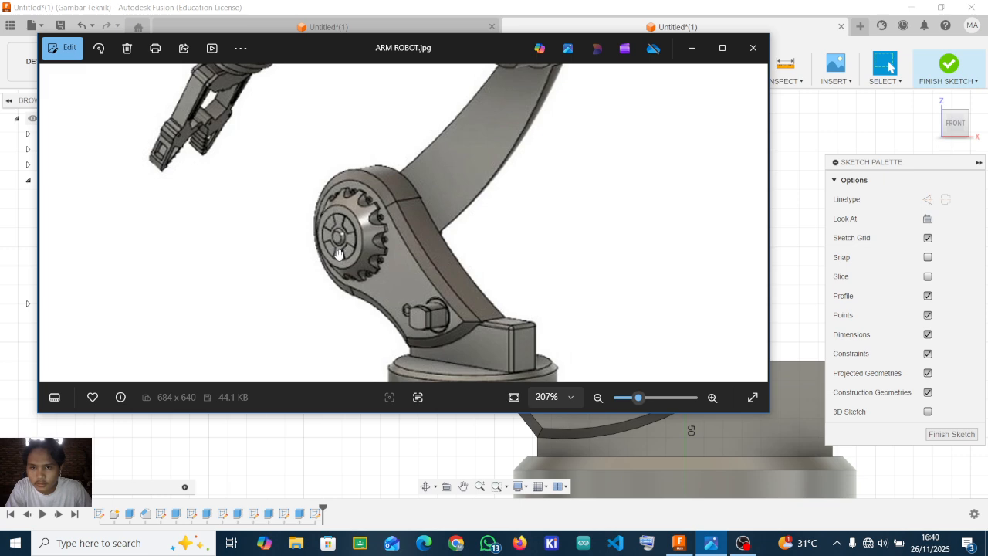
{"action": "left_click", "coordinate": [690, 47]}
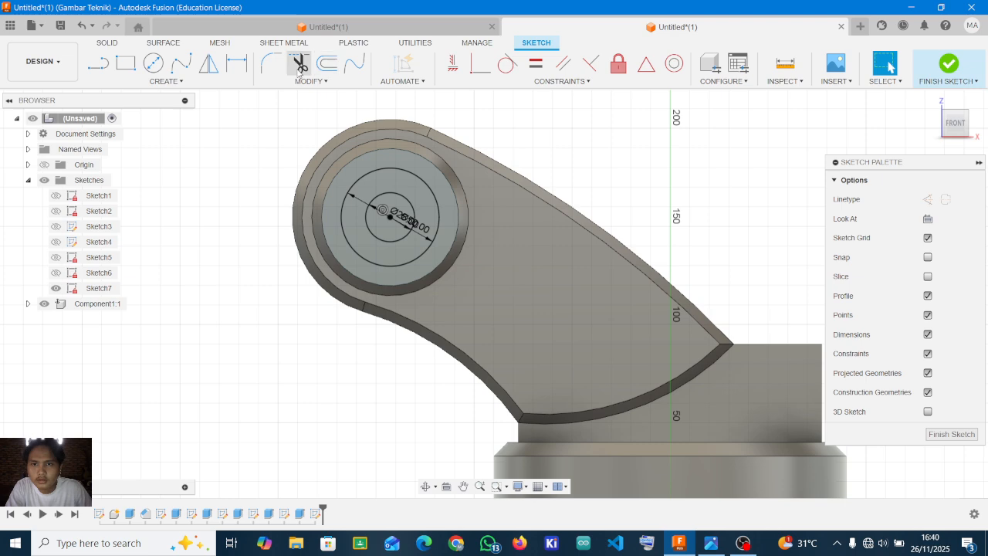
- Draw a vertical line from the top of the 25 mm circle to the top of the 50 mm circle
{"action": "left_click", "coordinate": [98, 63]}
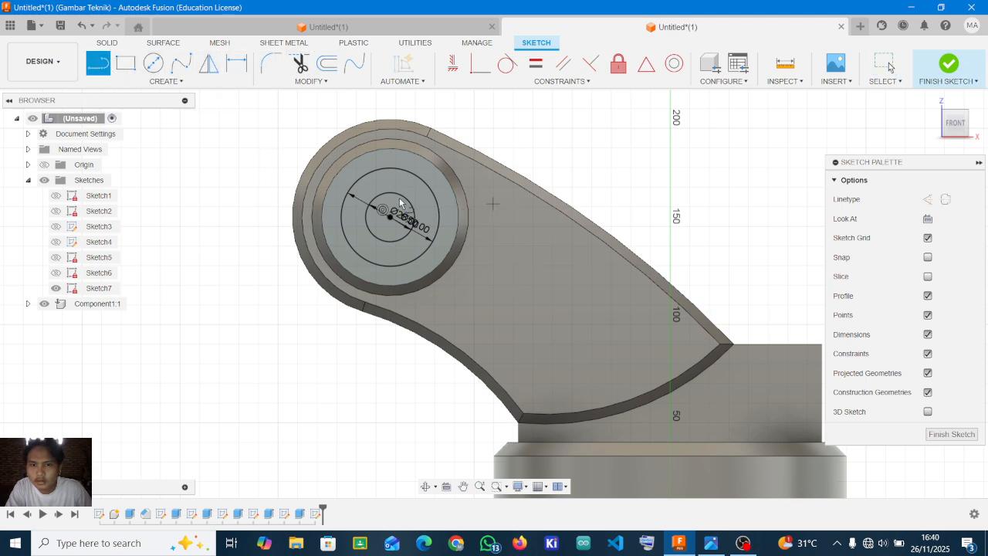
{"action": "scroll", "coordinate": [400, 202], "scroll_direction": "up", "scroll_amount": 5}
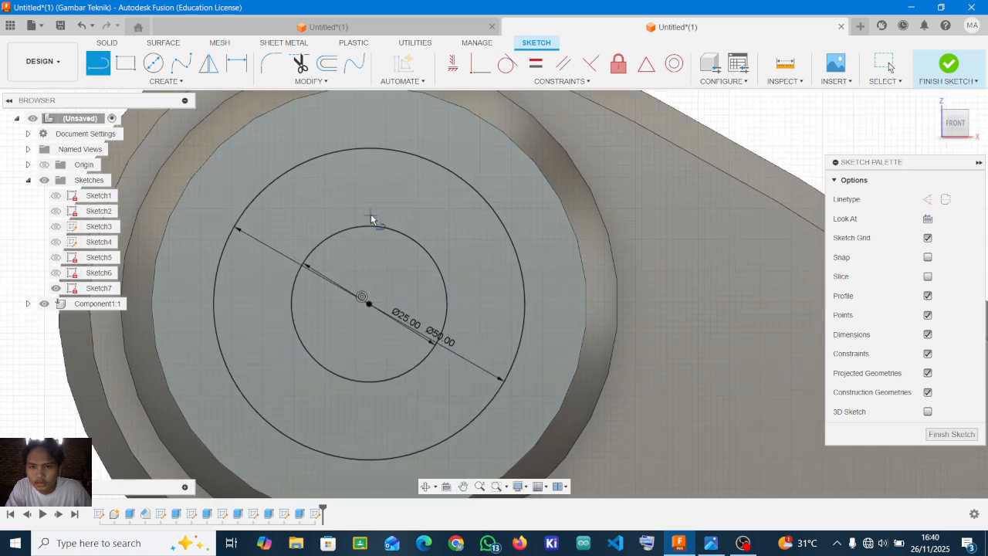
{"action": "left_click", "coordinate": [368, 226]}
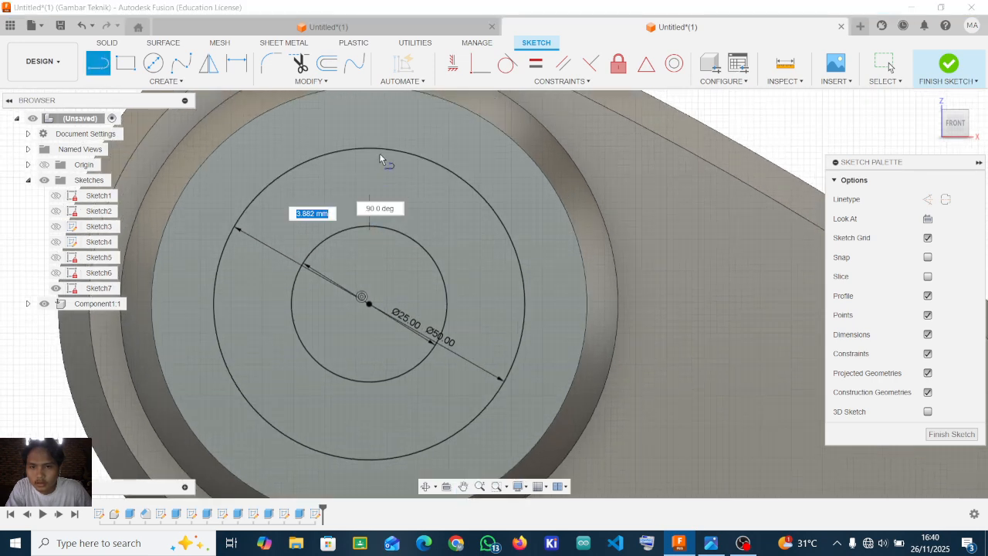
{"action": "left_click", "coordinate": [369, 148]}
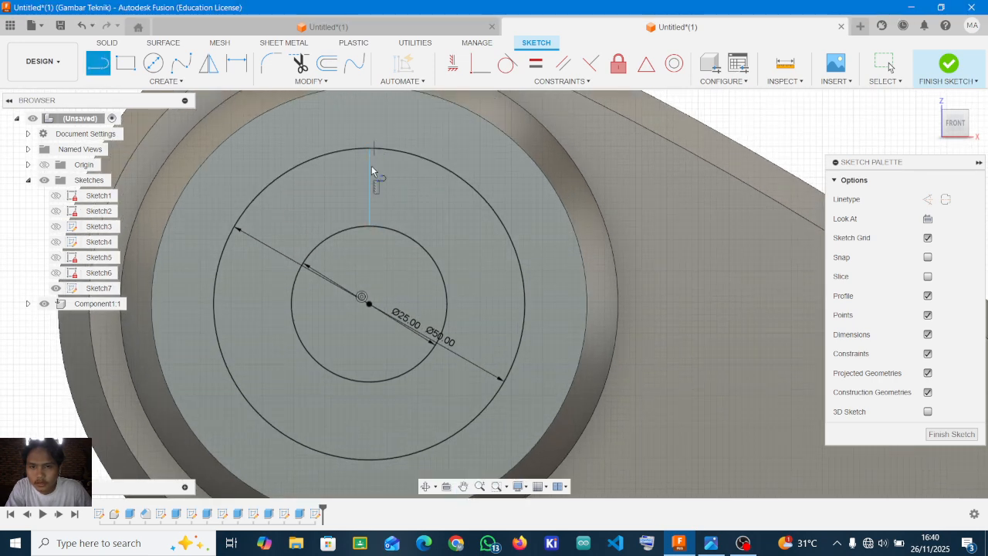
- Draw one slanted line on each side of the vertical line, each running from the 25 mm circle to the 50 mm circle
{"action": "left_click", "coordinate": [402, 230]}
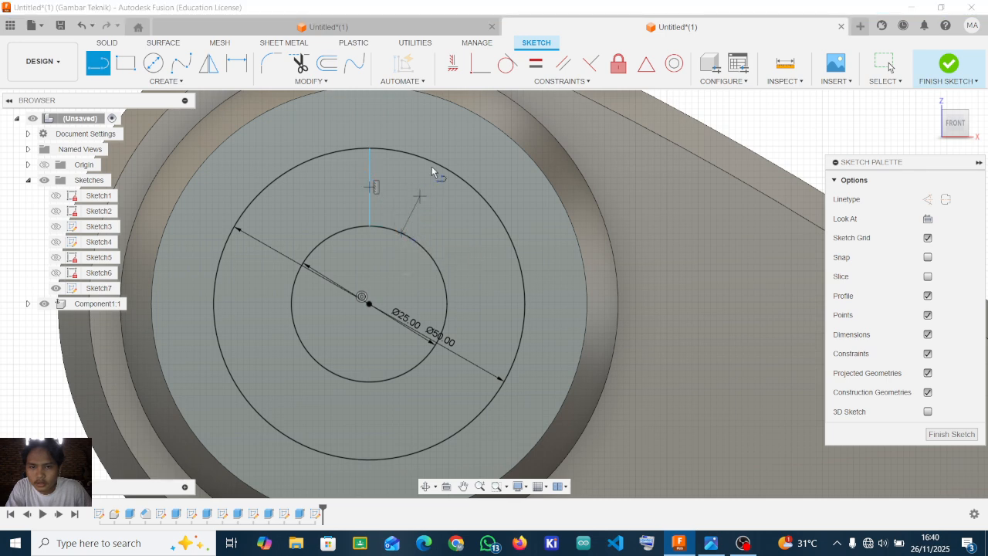
{"action": "left_click", "coordinate": [431, 163]}
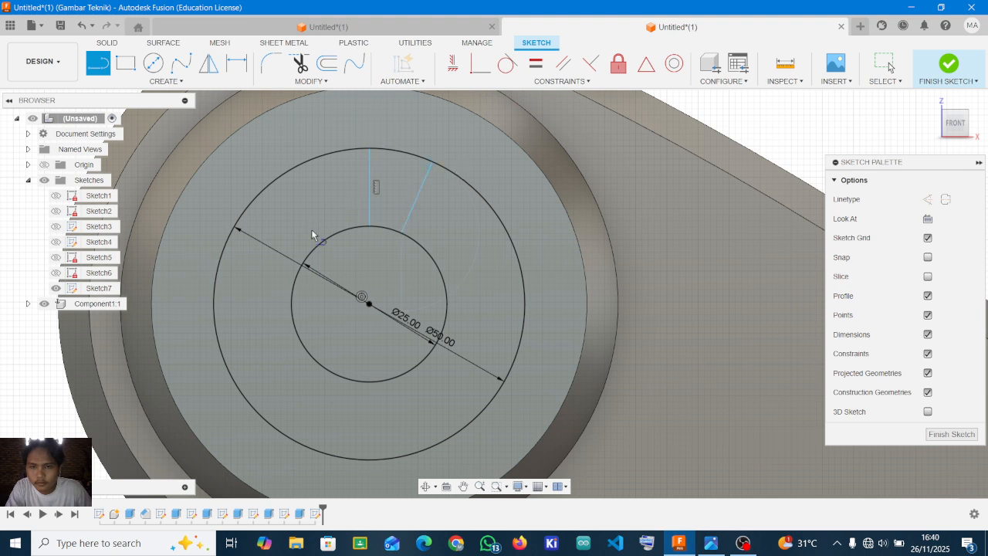
{"action": "left_click", "coordinate": [337, 231]}
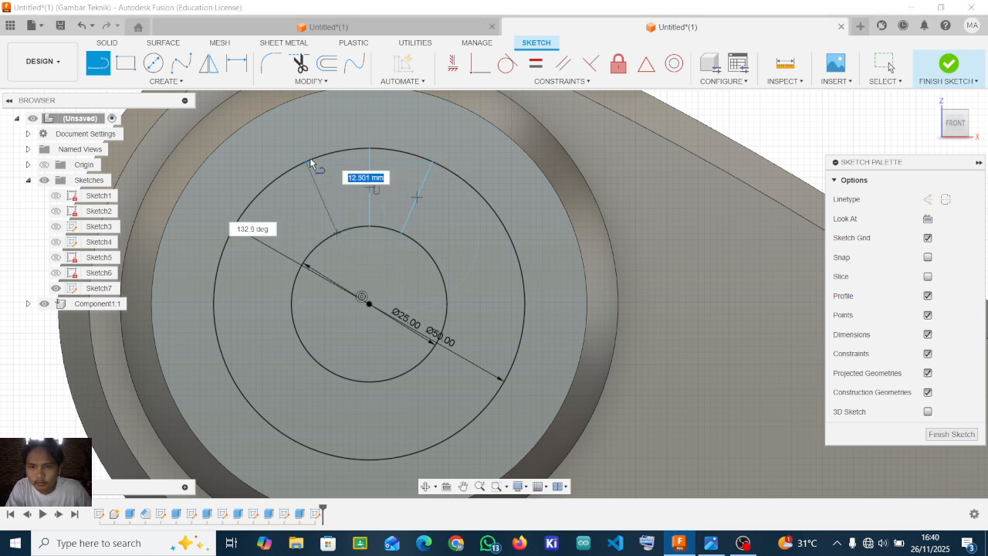
{"action": "left_click", "coordinate": [310, 159]}
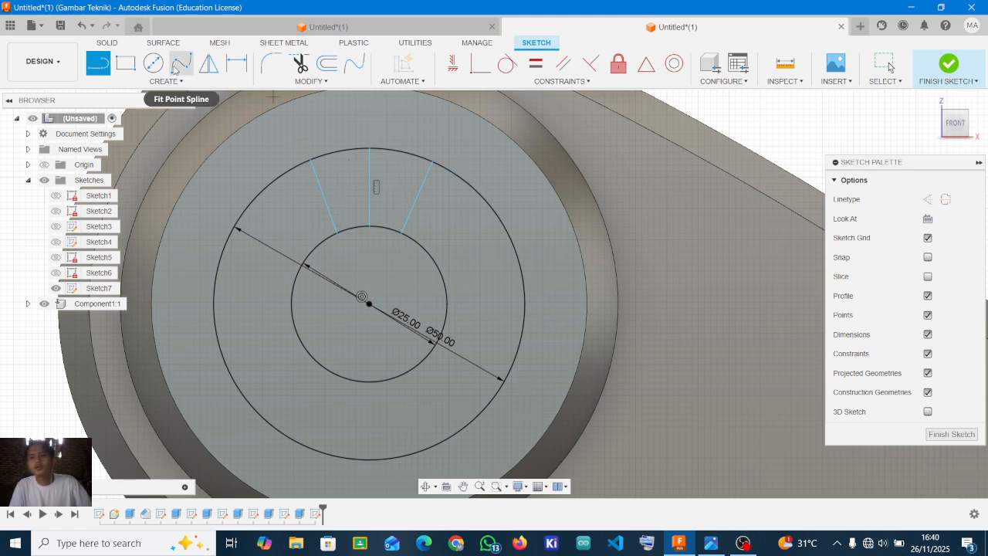
- Dimension the angle between the left slanted line and the vertical line at 30 degrees
{"action": "left_click", "coordinate": [234, 69]}
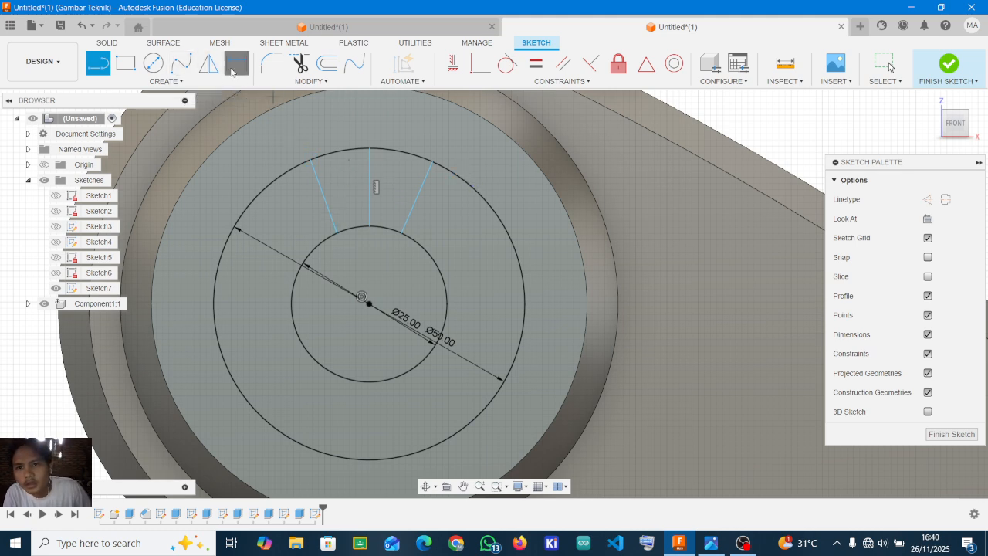
{"action": "left_click", "coordinate": [317, 186]}
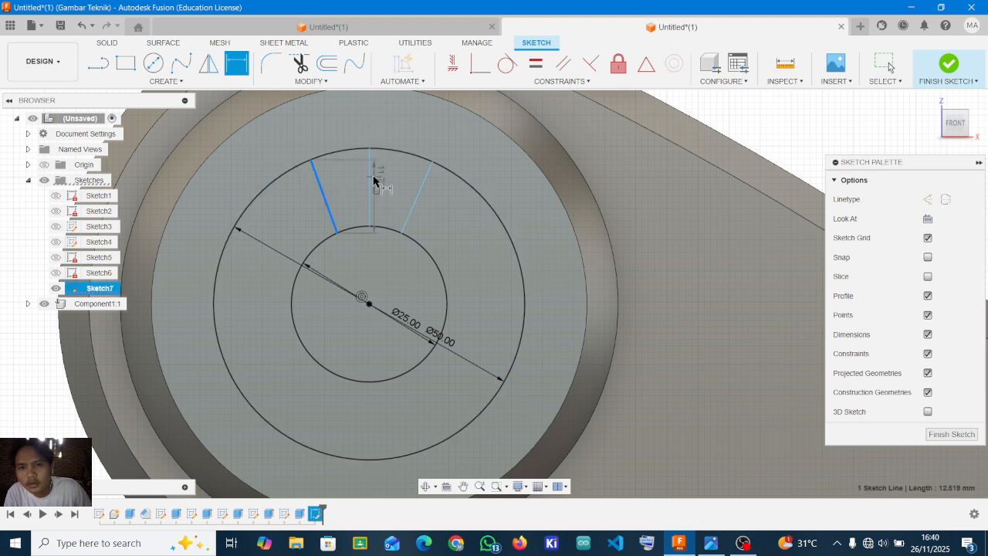
{"action": "left_click", "coordinate": [371, 173]}
{"action": "left_click", "coordinate": [338, 112]}
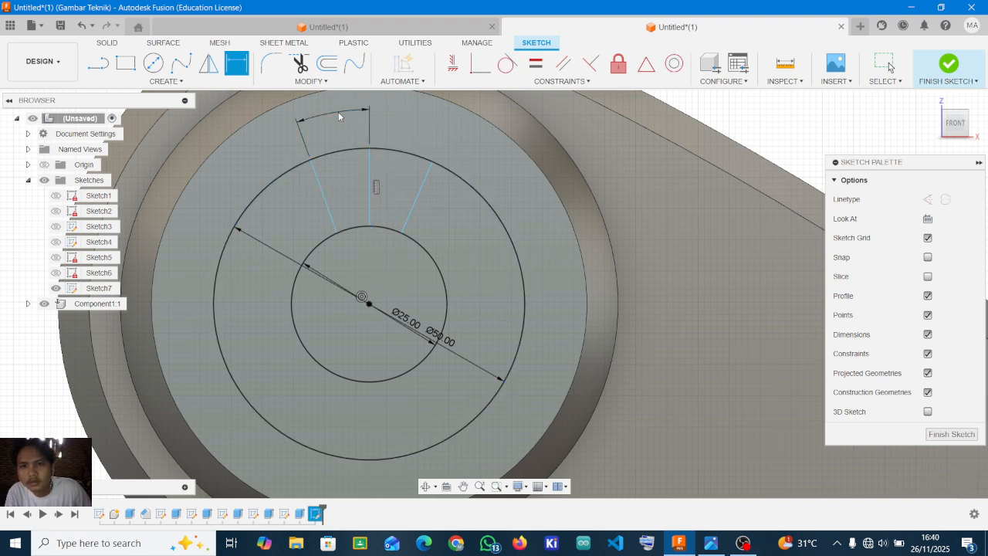
{"action": "type", "text": "3"}
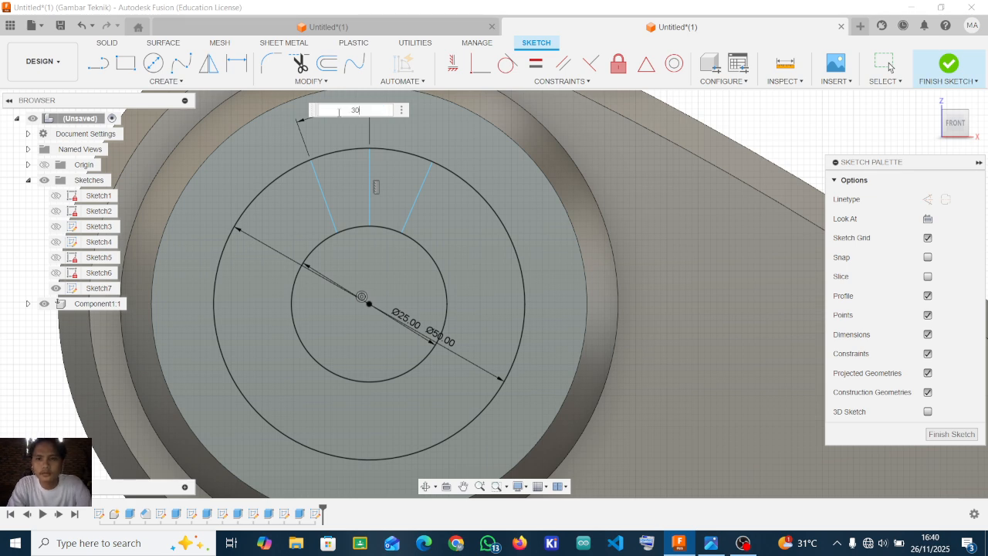
{"action": "type", "text": "0"}
{"action": "key", "text": "Return"}
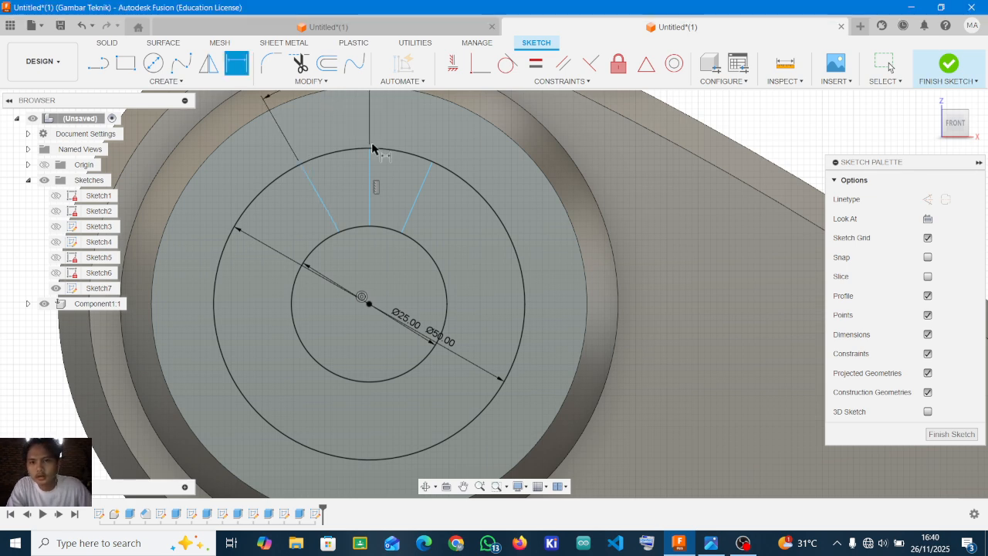
- Dimension the angle between the right slanted line and the vertical line at 30 degrees
{"action": "scroll", "coordinate": [370, 173], "scroll_direction": "down", "scroll_amount": 2}
{"action": "scroll", "coordinate": [375, 185], "scroll_direction": "down", "scroll_amount": 2}
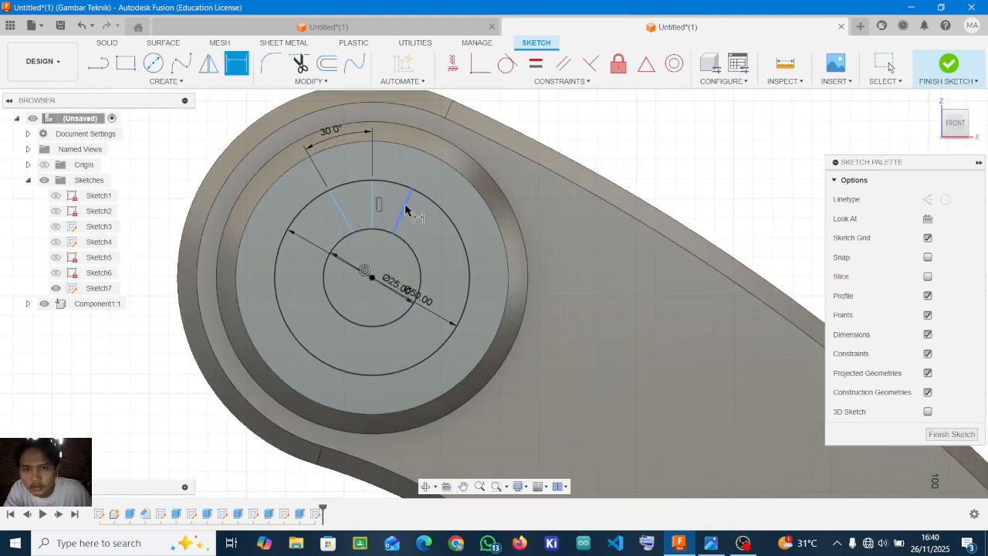
{"action": "left_click", "coordinate": [403, 210]}
{"action": "left_click", "coordinate": [372, 199]}
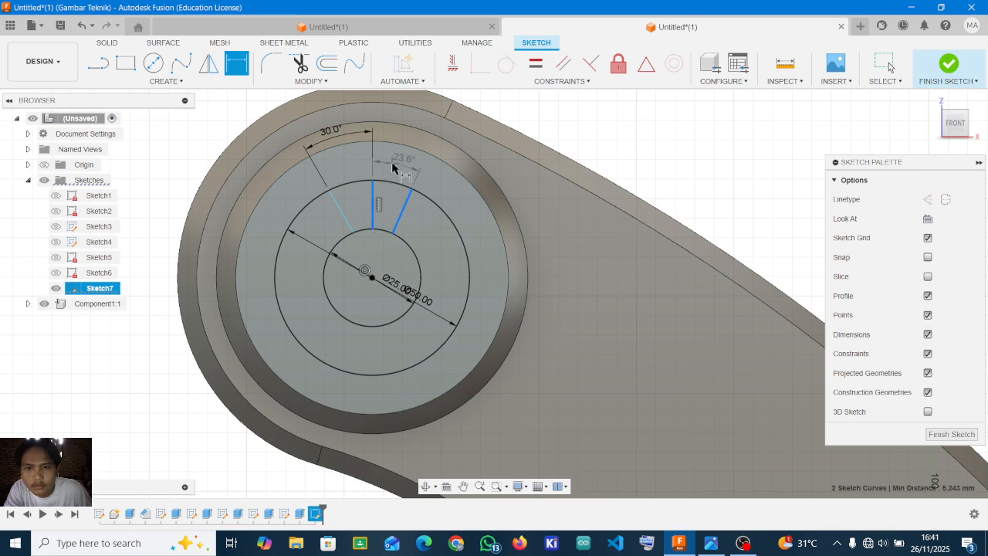
{"action": "left_click", "coordinate": [393, 166]}
{"action": "type", "text": "30"}
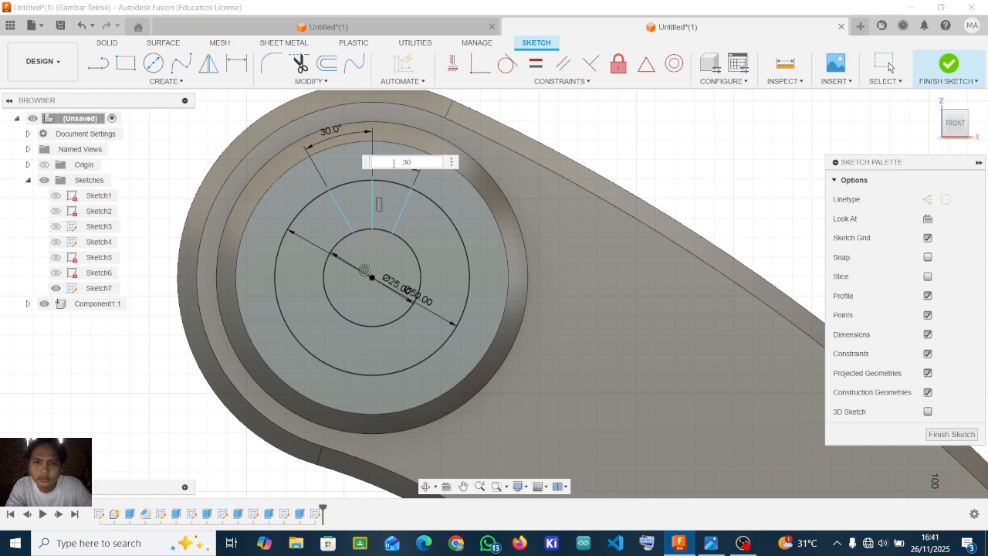
{"action": "key", "text": "Return"}
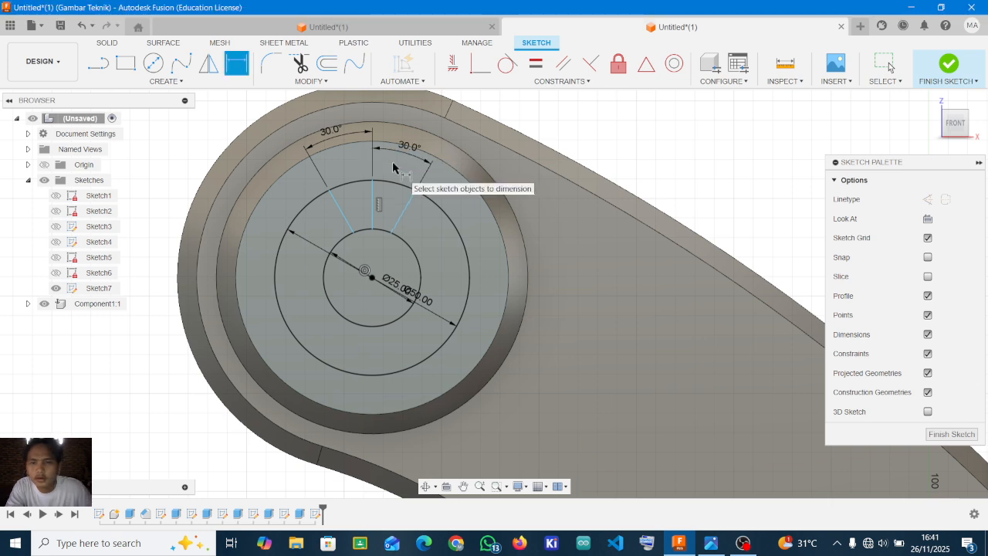
- Trim away the vertical line between the two slanted lines
{"action": "key", "text": "t"}
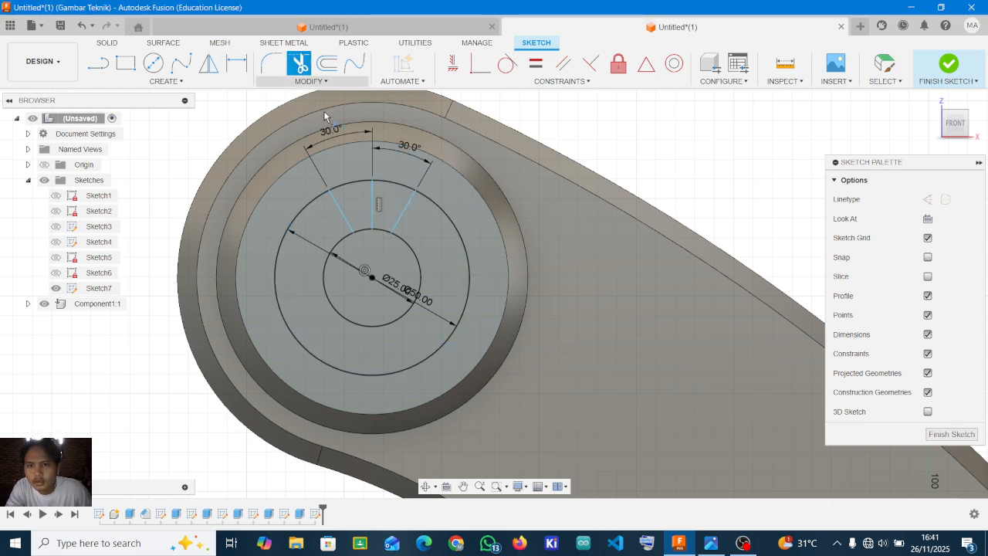
{"action": "left_click", "coordinate": [374, 204]}
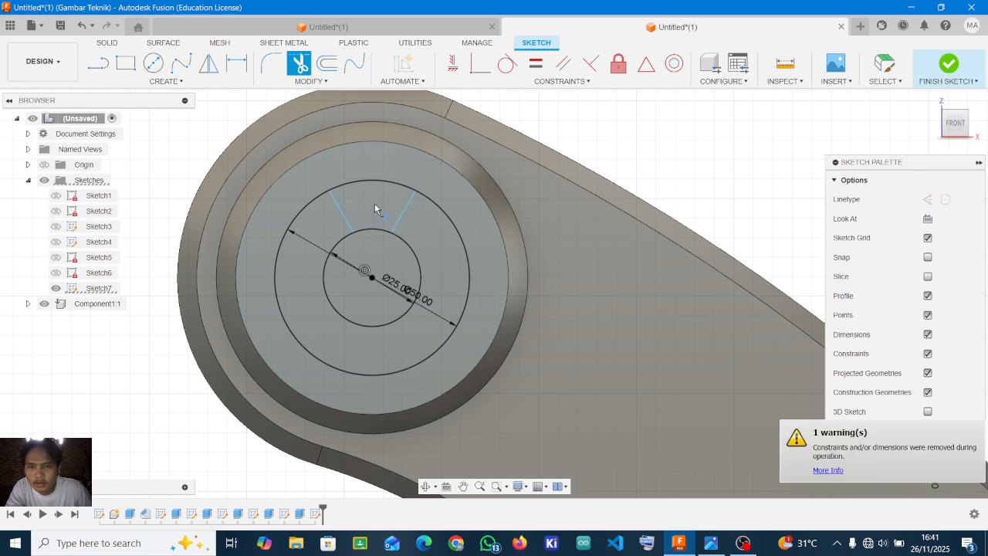
{"action": "key", "text": "Escape"}
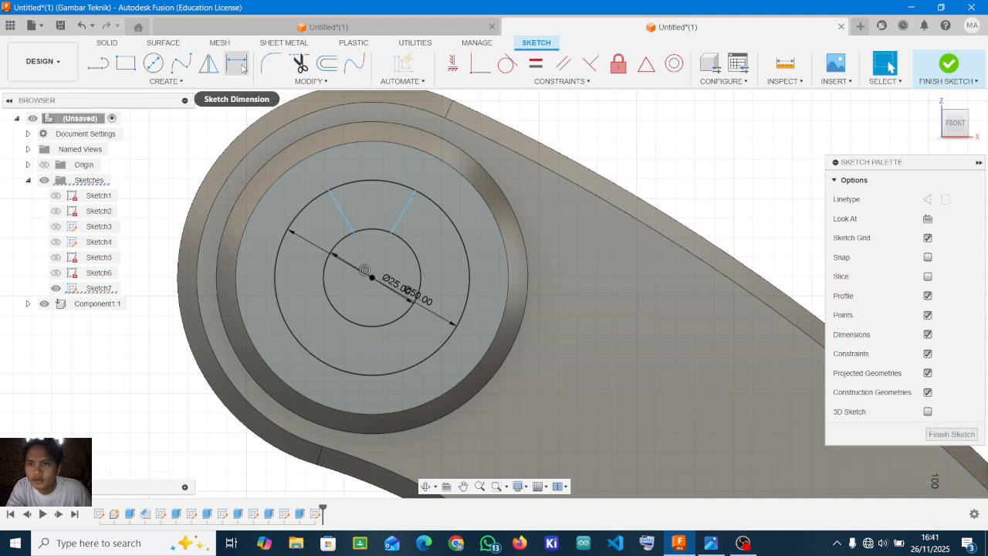
{"action": "left_click", "coordinate": [208, 63]}
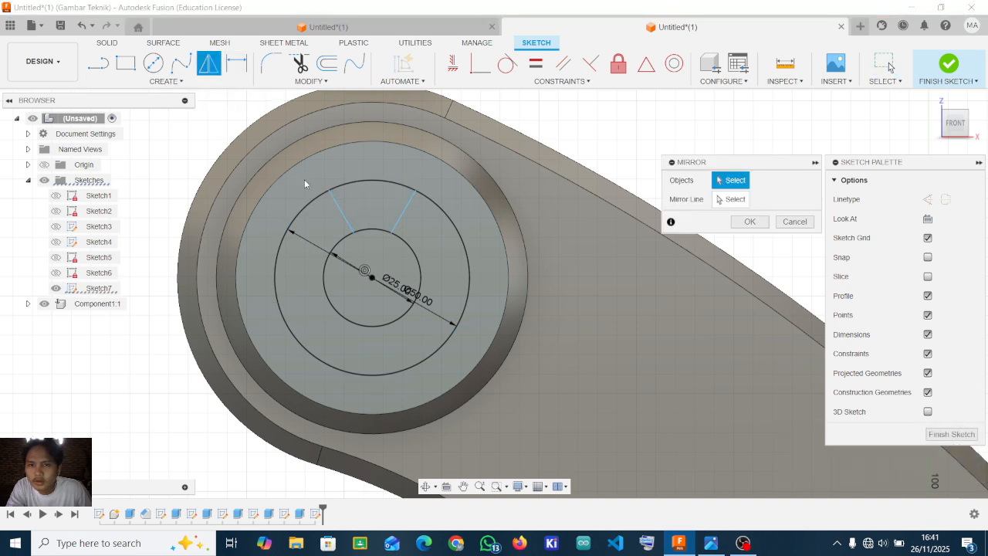
{"action": "left_click", "coordinate": [345, 216]}
{"action": "left_click", "coordinate": [396, 224]}
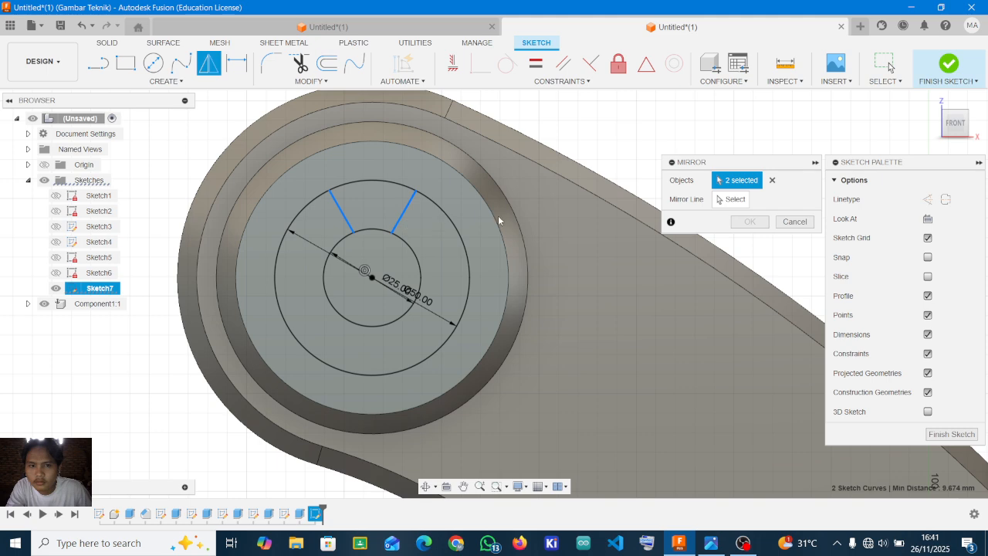
{"action": "left_click", "coordinate": [782, 225]}
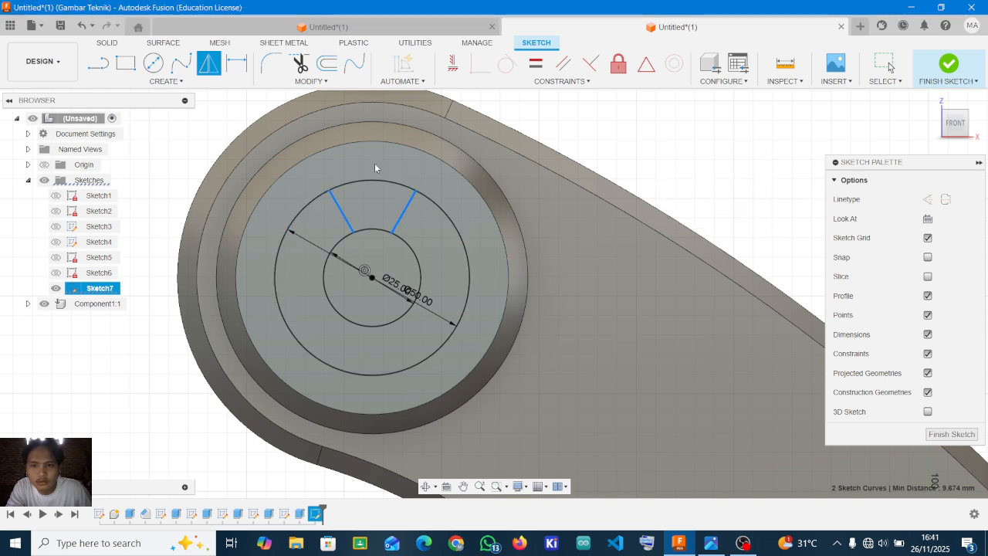
- Create a full circular pattern of the two slanted lines around the circles' centre point with a quantity of 4
{"action": "left_click", "coordinate": [161, 82]}
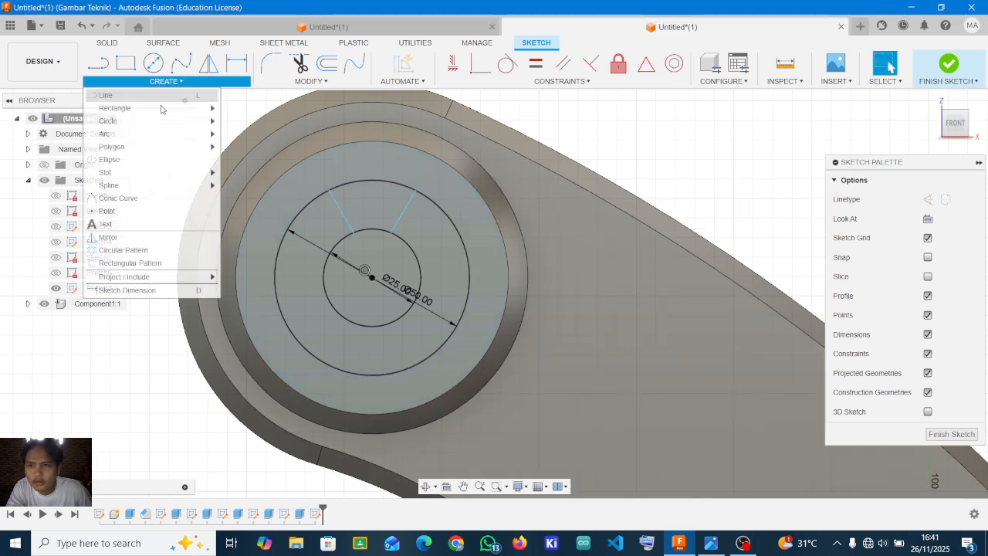
{"action": "left_click", "coordinate": [182, 251]}
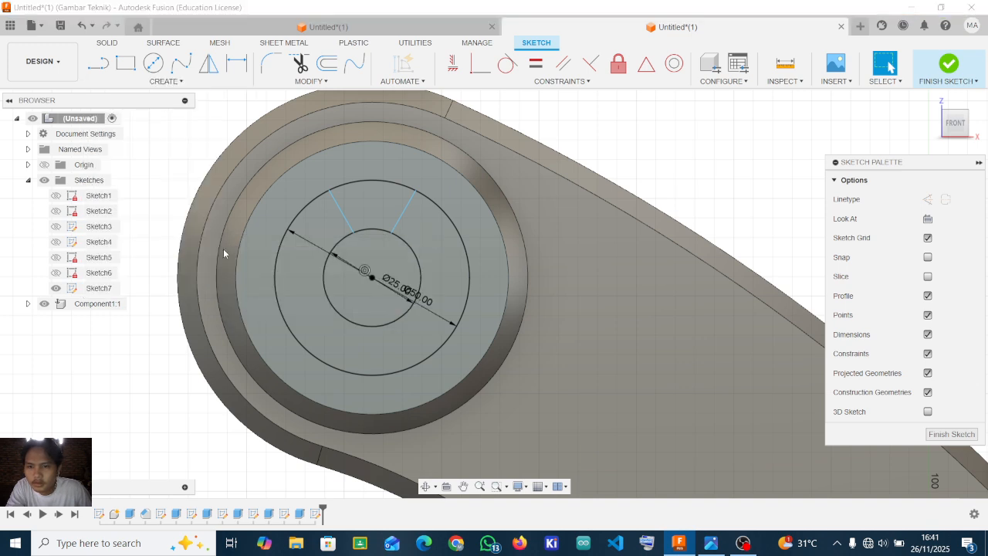
{"action": "left_click", "coordinate": [395, 225]}
{"action": "left_click", "coordinate": [343, 214]}
{"action": "left_click", "coordinate": [745, 202]}
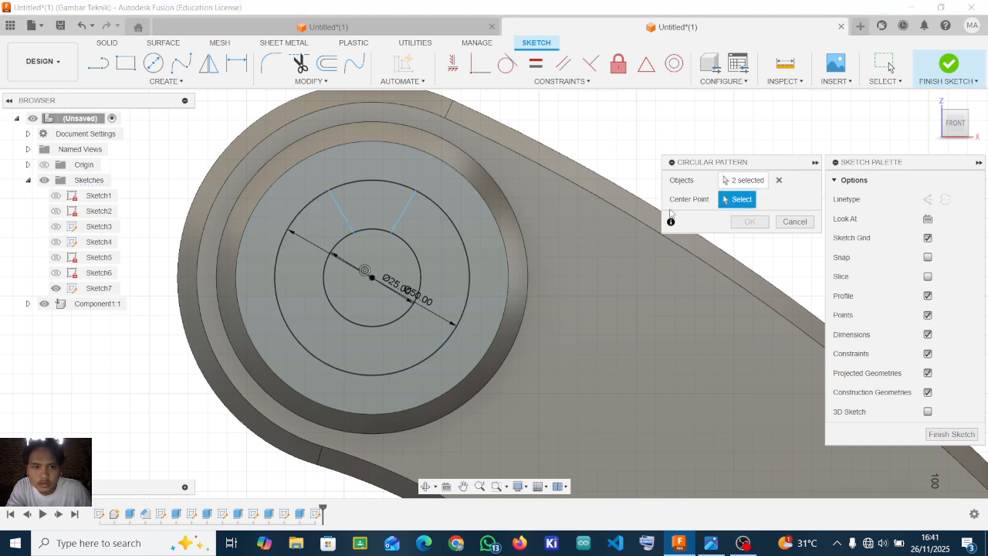
{"action": "left_click", "coordinate": [373, 277]}
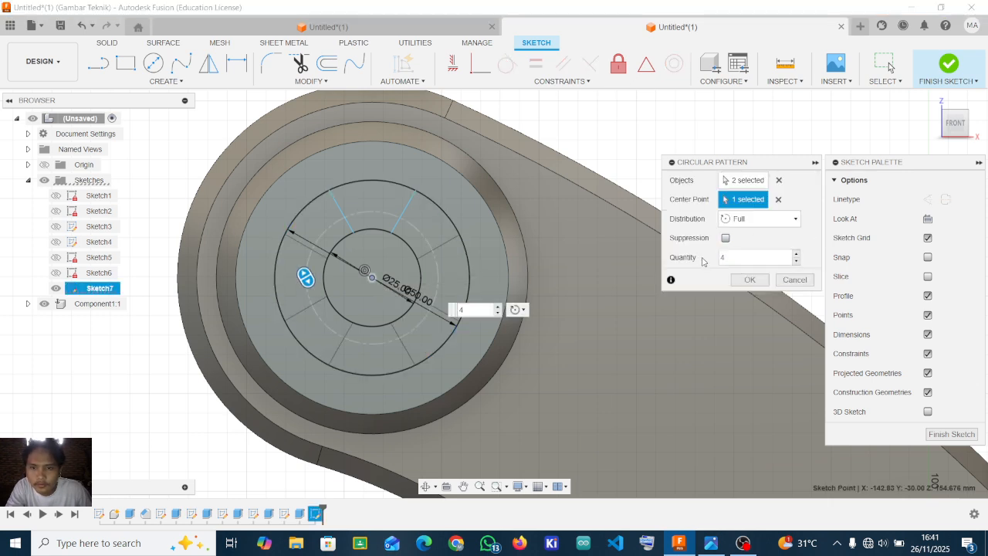
{"action": "scroll", "coordinate": [383, 298], "scroll_direction": "up", "scroll_amount": 3}
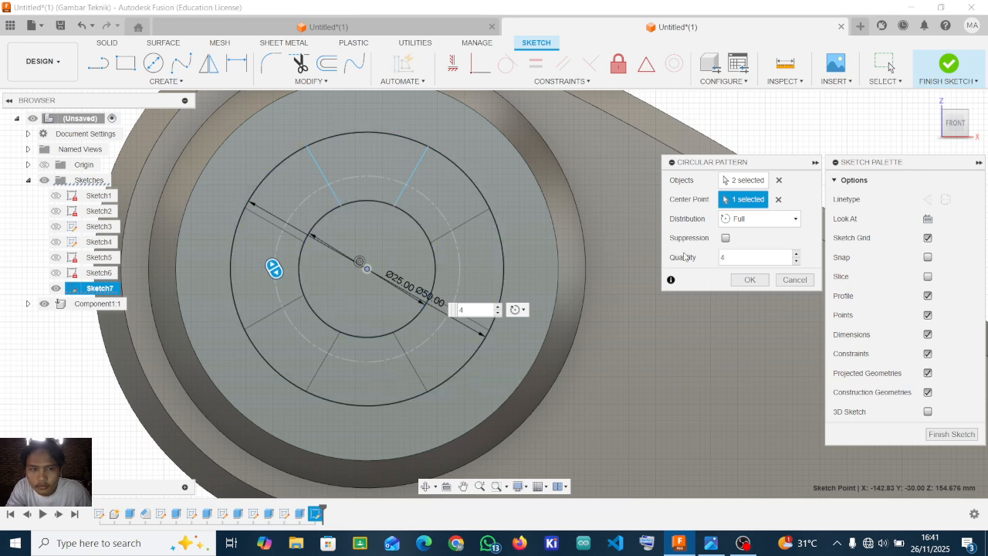
{"action": "left_click", "coordinate": [749, 280]}
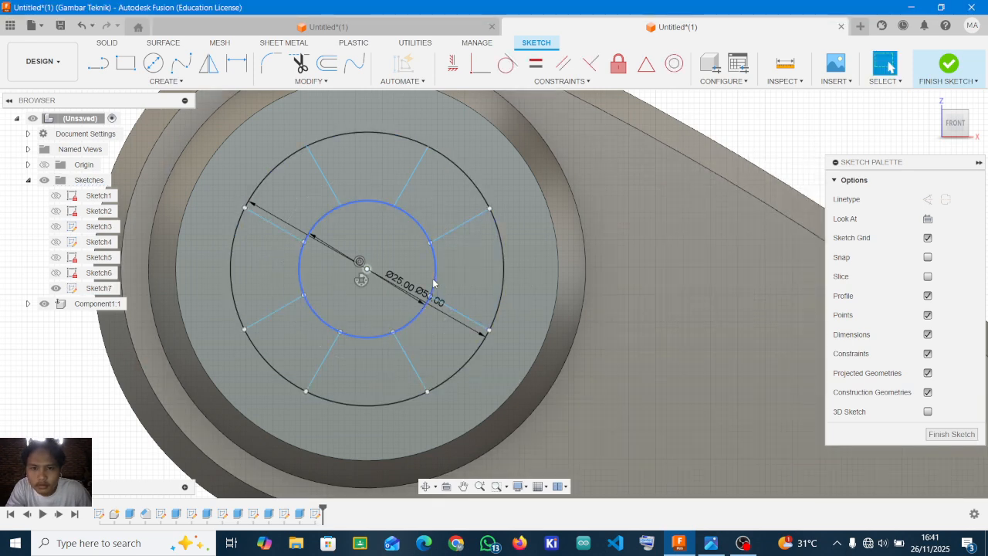
- Extrude the top, bottom, left and right ring segments together with the central circle 5 mm outward, joined to the body
{"action": "scroll", "coordinate": [386, 280], "scroll_direction": "down", "scroll_amount": 3}
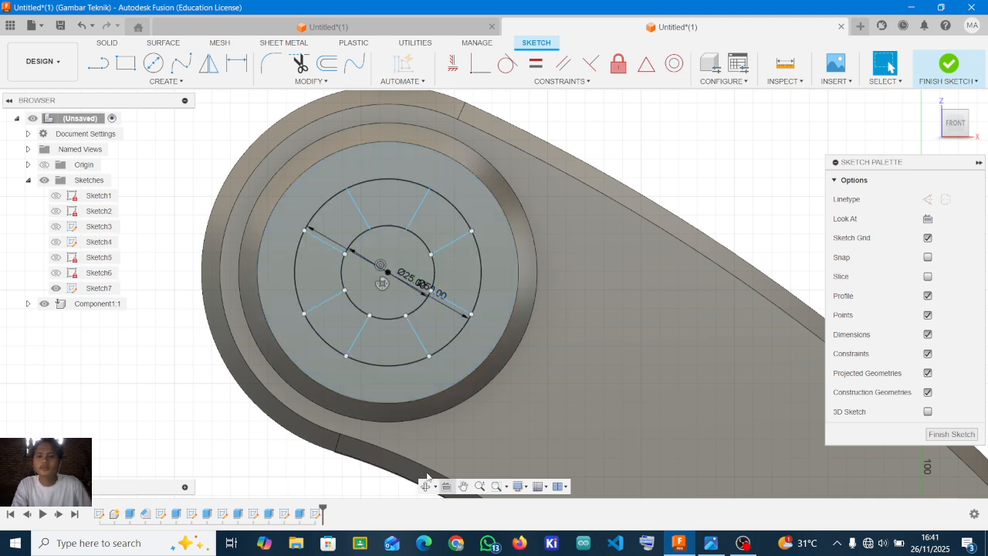
{"action": "left_click", "coordinate": [394, 339]}
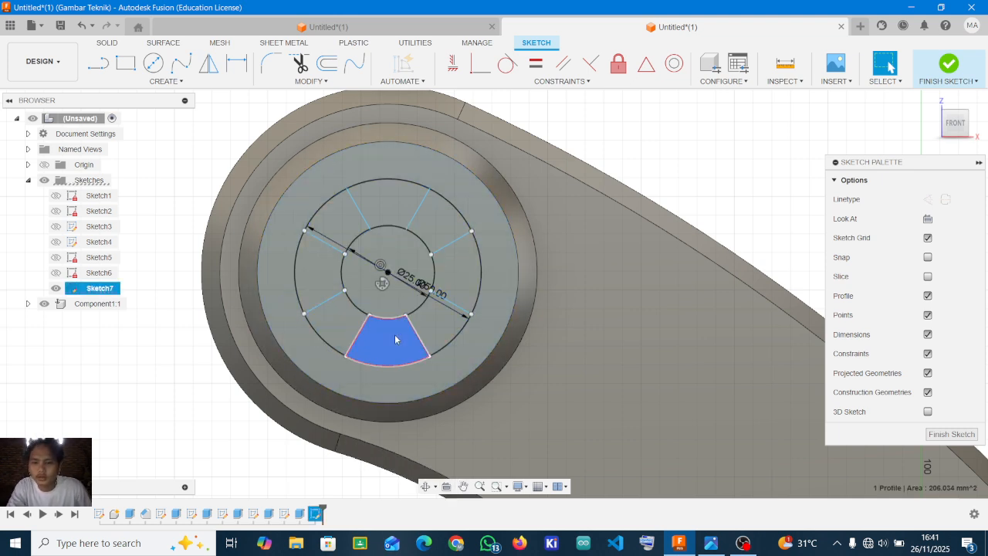
{"action": "key", "text": "e"}
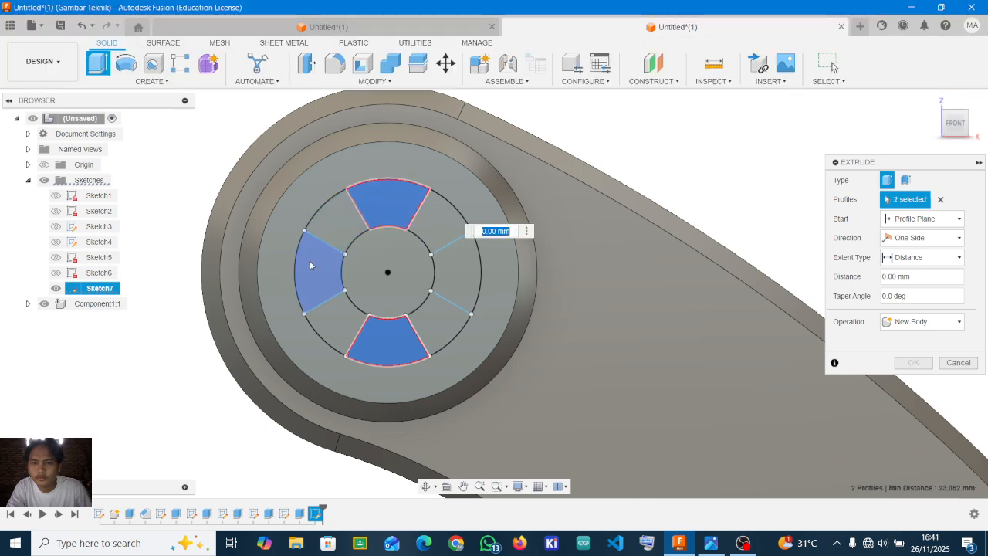
{"action": "left_click", "coordinate": [310, 263]}
{"action": "left_click", "coordinate": [486, 274]}
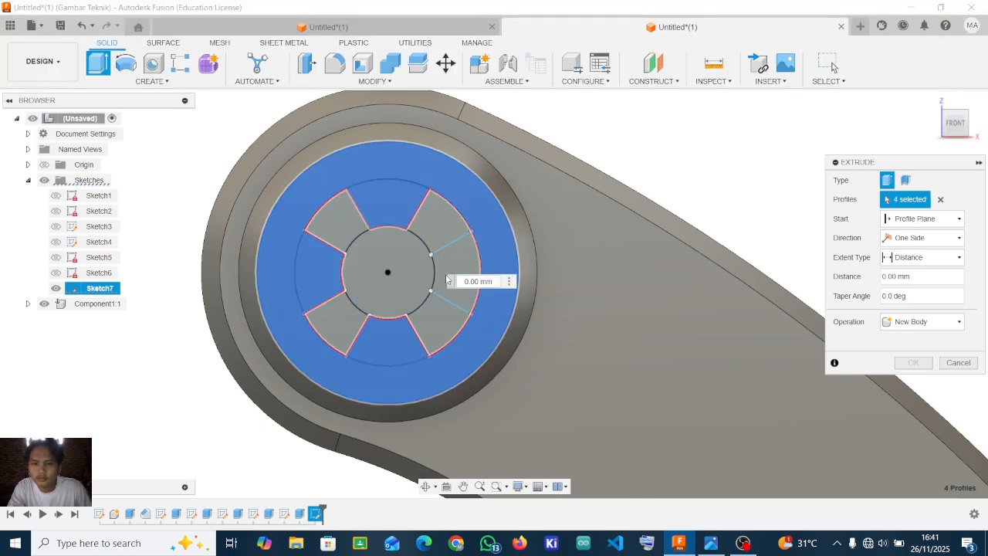
{"action": "left_click", "coordinate": [455, 265]}
{"action": "left_click", "coordinate": [452, 270]}
{"action": "left_click", "coordinate": [388, 269]}
{"action": "middle_click_drag", "start_coordinate": [379, 214], "coordinate": [394, 268], "text": "shift"}
{"action": "left_click_drag", "start_coordinate": [393, 269], "coordinate": [405, 271]}
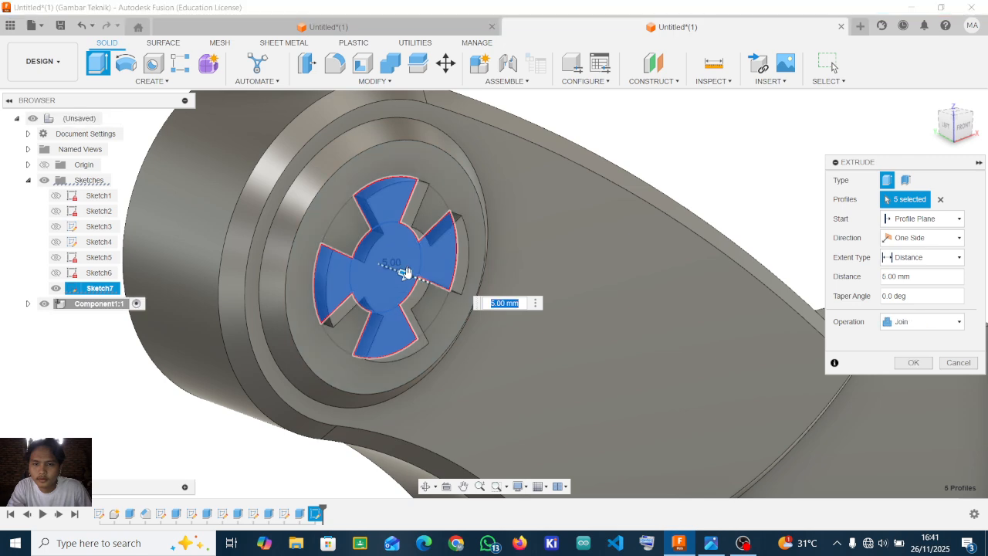
{"action": "left_click", "coordinate": [910, 363]}
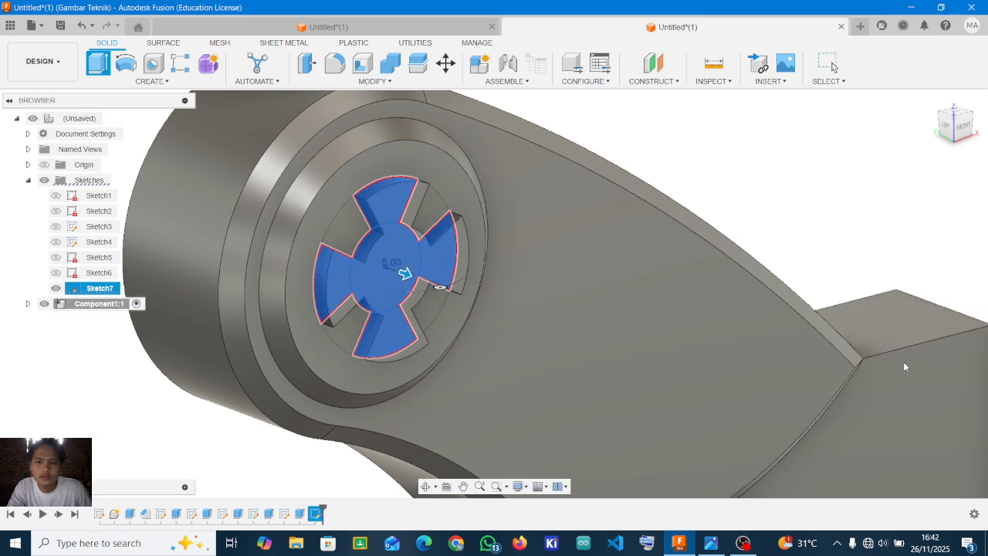
- Inspect the raised cross on the hub and compare it with the round hub in the ARM ROBOT.jpg reference picture
{"action": "middle_click_drag", "start_coordinate": [433, 254], "coordinate": [347, 191], "text": "shift"}
{"action": "scroll", "coordinate": [361, 235], "scroll_direction": "down", "scroll_amount": 2}
{"action": "scroll", "coordinate": [352, 238], "scroll_direction": "up", "scroll_amount": 2}
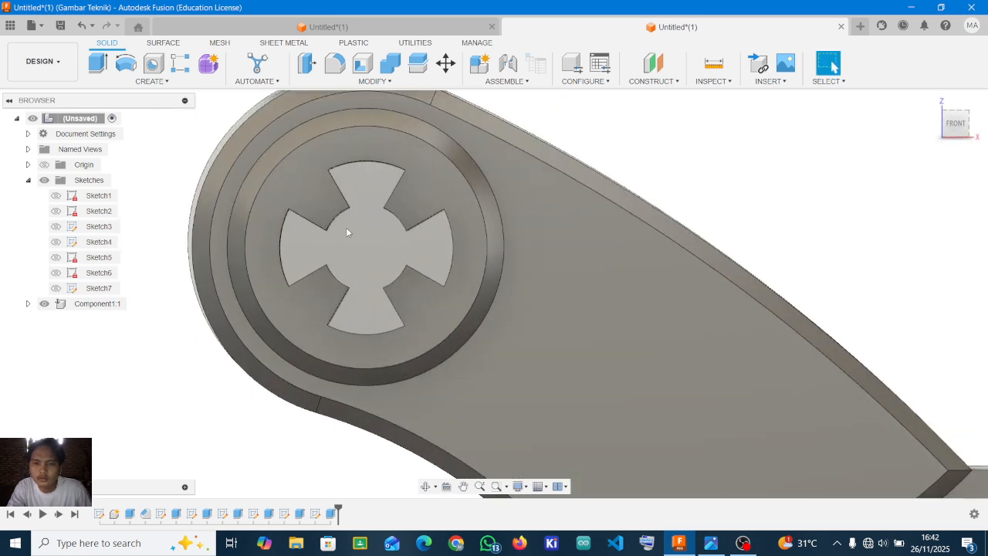
{"action": "left_click", "coordinate": [710, 543]}
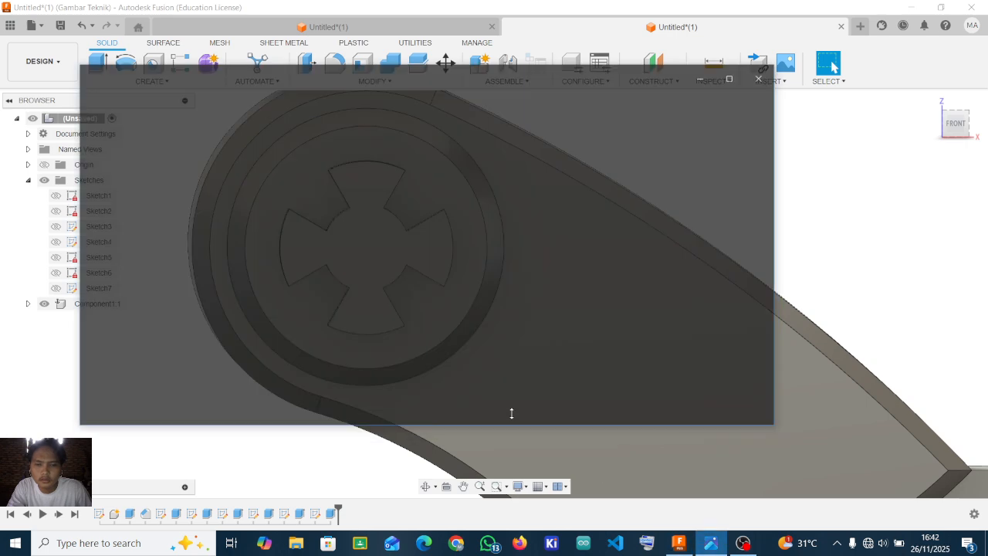
{"action": "scroll", "coordinate": [353, 242], "scroll_direction": "up", "scroll_amount": 3}
{"action": "scroll", "coordinate": [353, 241], "scroll_direction": "up", "scroll_amount": 3}
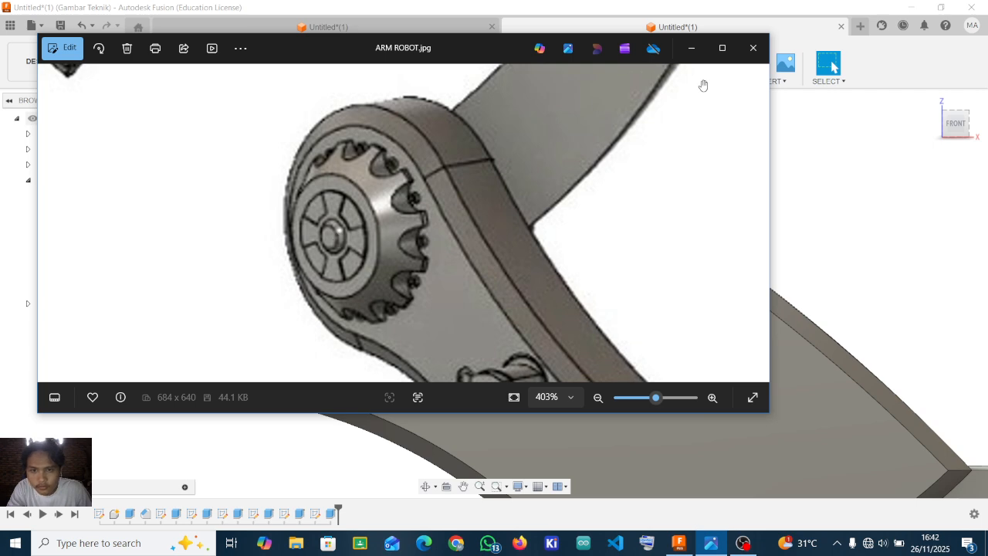
{"action": "left_click", "coordinate": [691, 48]}
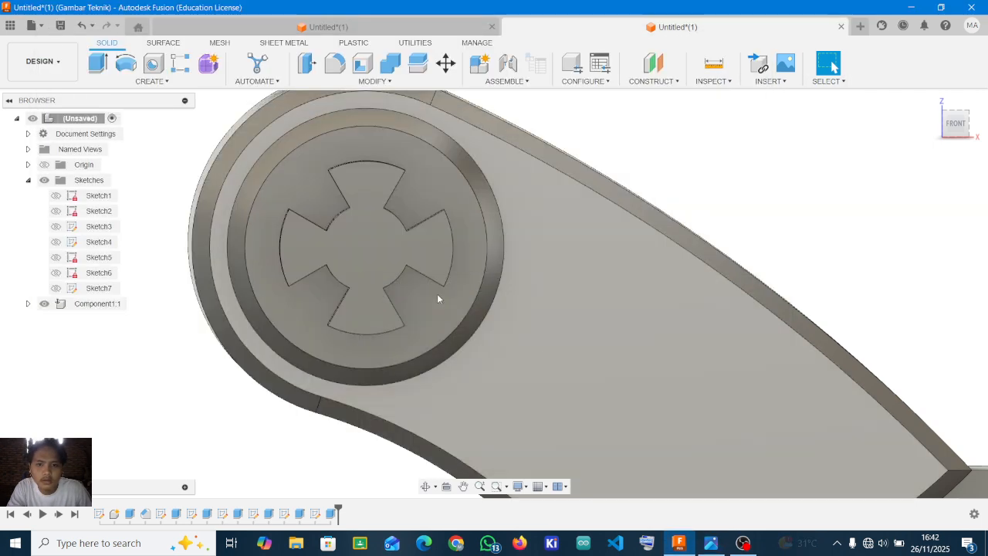
- Sketch a 13 mm diameter circle on the raised cross's front face, centred on the hub
{"action": "scroll", "coordinate": [199, 130], "scroll_direction": "down", "scroll_amount": 1}
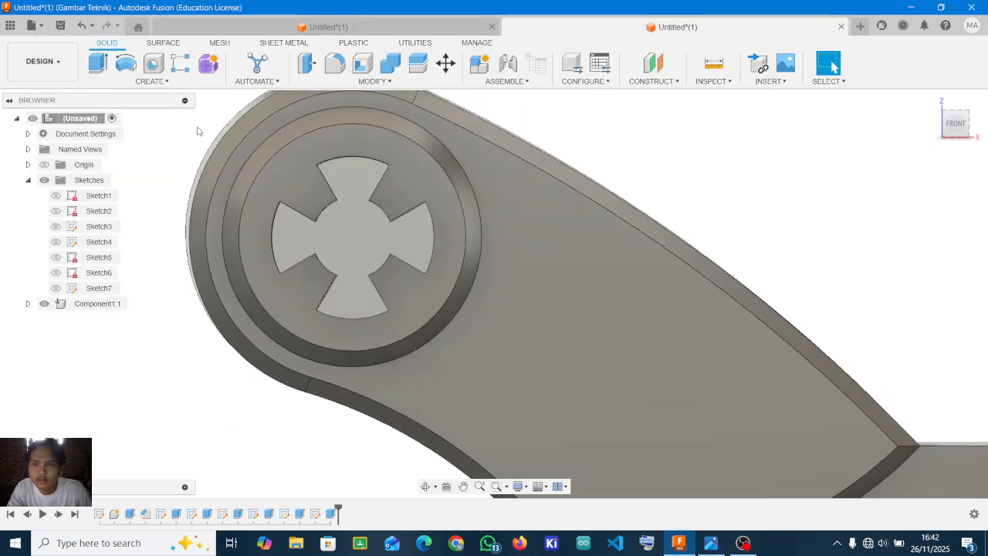
{"action": "left_click", "coordinate": [368, 245]}
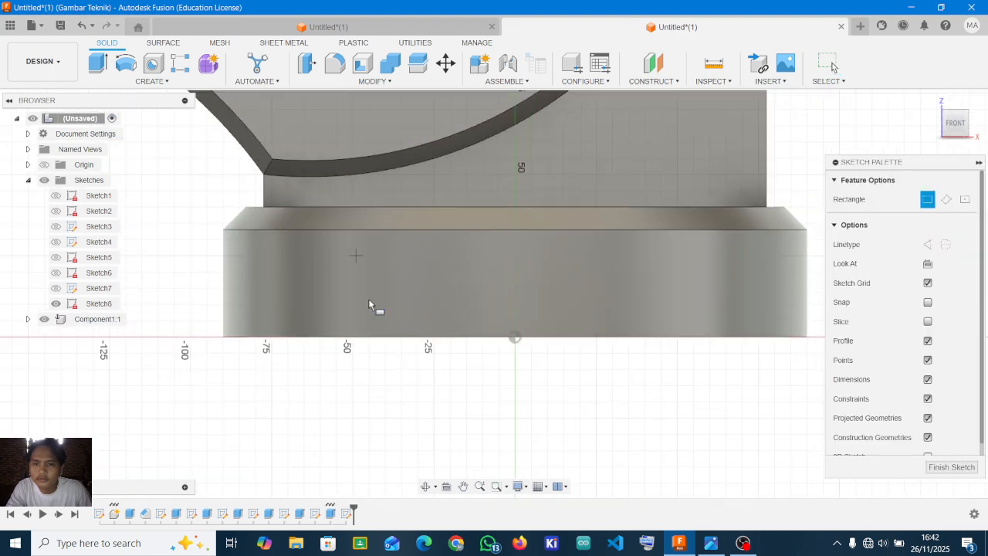
{"action": "scroll", "coordinate": [368, 305], "scroll_direction": "down", "scroll_amount": 5}
{"action": "key", "text": "c"}
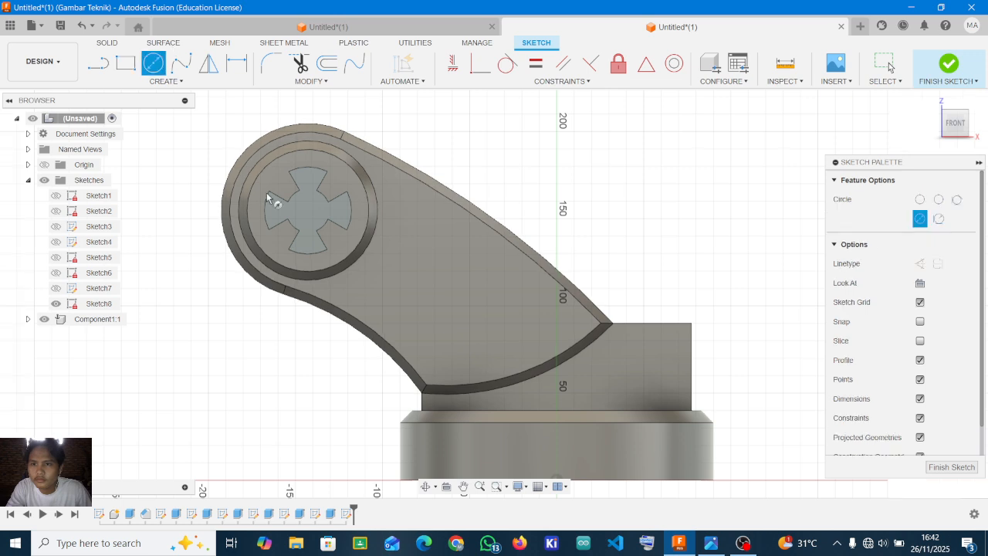
{"action": "scroll", "coordinate": [298, 205], "scroll_direction": "up", "scroll_amount": 3}
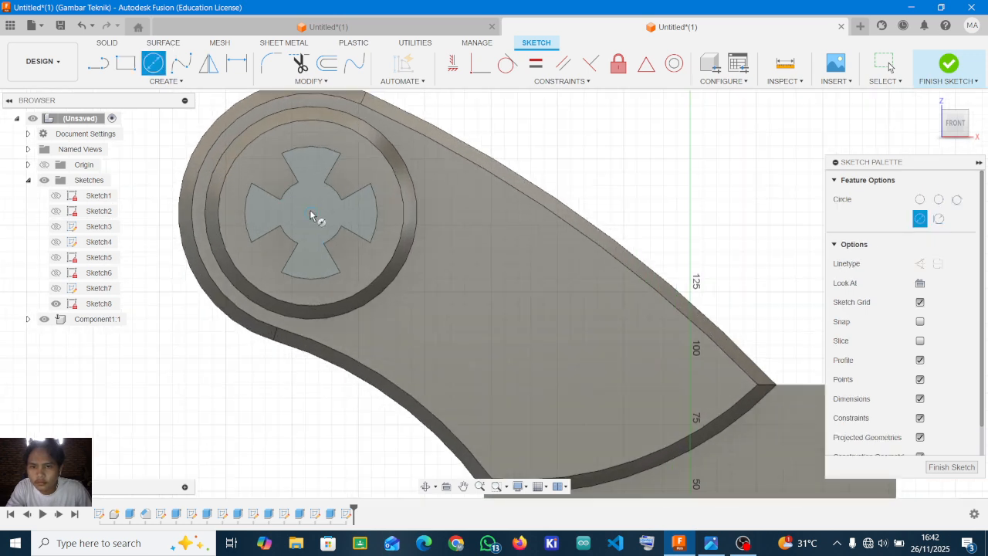
{"action": "left_click", "coordinate": [310, 212]}
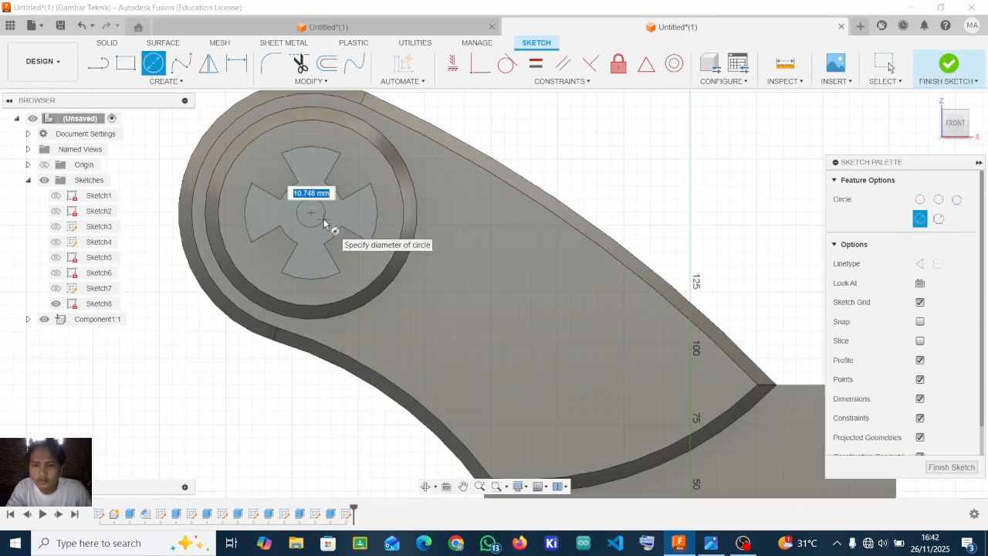
{"action": "type", "text": "13"}
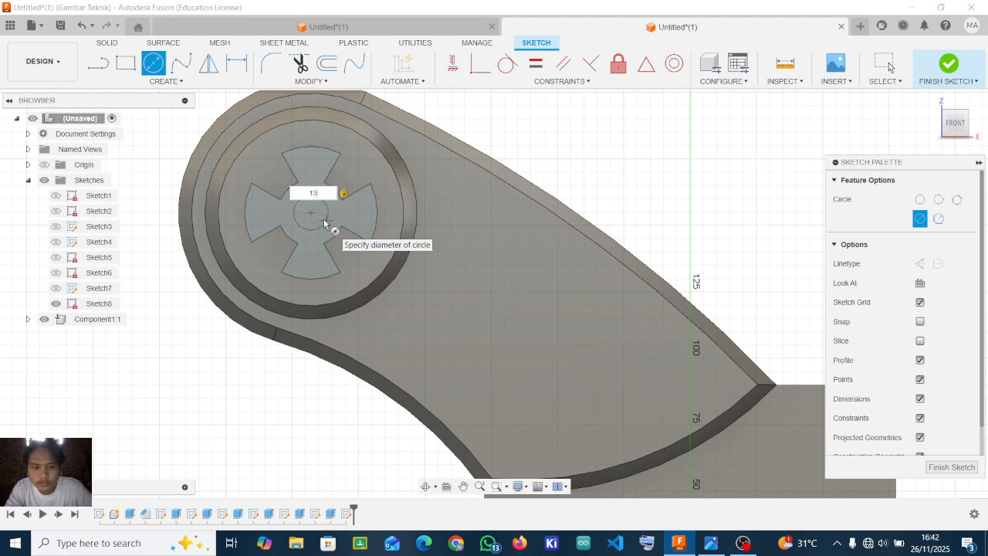
{"action": "key", "text": "Return"}
{"action": "key", "text": "Escape"}
- Extrude the 13 mm circle 8 mm outward with a taper angle of 0, joined to the body
{"action": "key", "text": "e"}
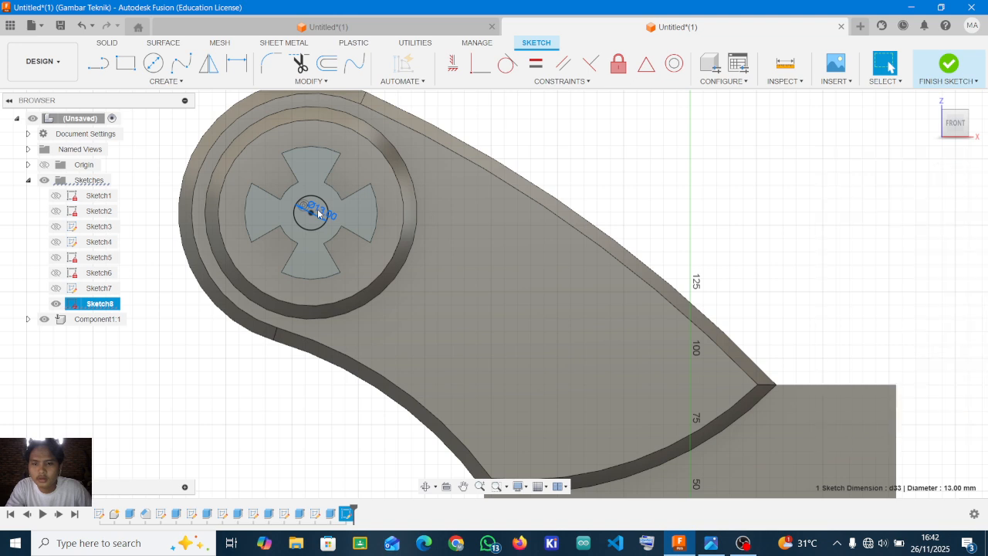
{"action": "left_click", "coordinate": [315, 211]}
{"action": "middle_click_drag", "start_coordinate": [347, 180], "coordinate": [329, 223], "text": "shift"}
{"action": "left_click_drag", "start_coordinate": [319, 216], "coordinate": [332, 224]}
{"action": "middle_click_drag", "start_coordinate": [332, 223], "coordinate": [401, 225], "text": "shift"}
{"action": "type", "text": "7"}
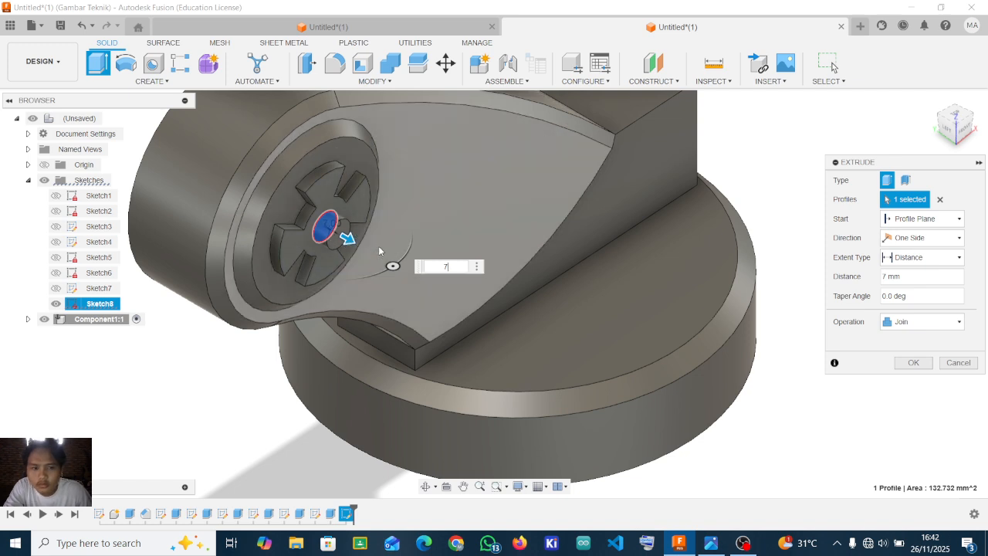
{"action": "key", "text": "BackSpace"}
{"action": "type", "text": "8"}
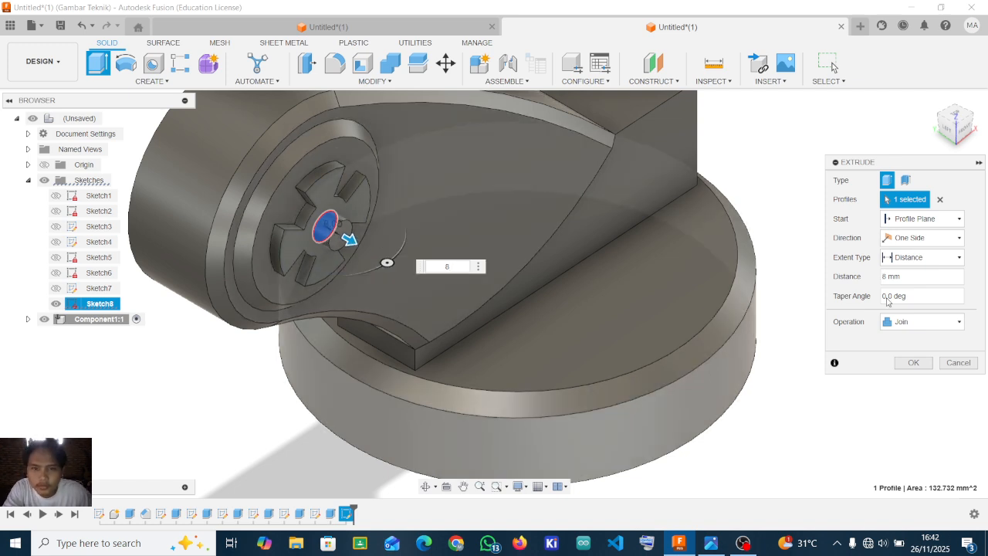
{"action": "left_click_drag", "start_coordinate": [919, 297], "coordinate": [891, 297]}
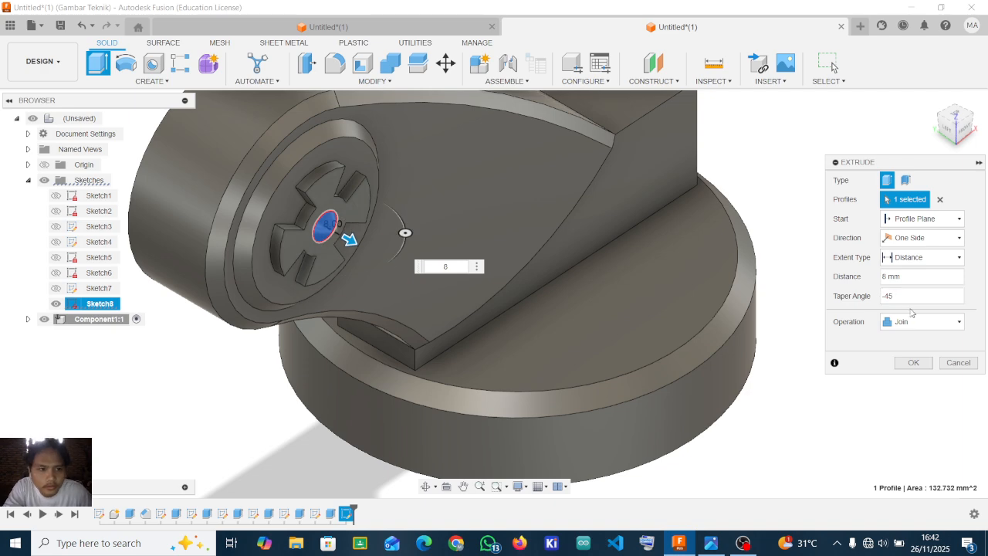
{"action": "scroll", "coordinate": [322, 232], "scroll_direction": "up", "scroll_amount": 6}
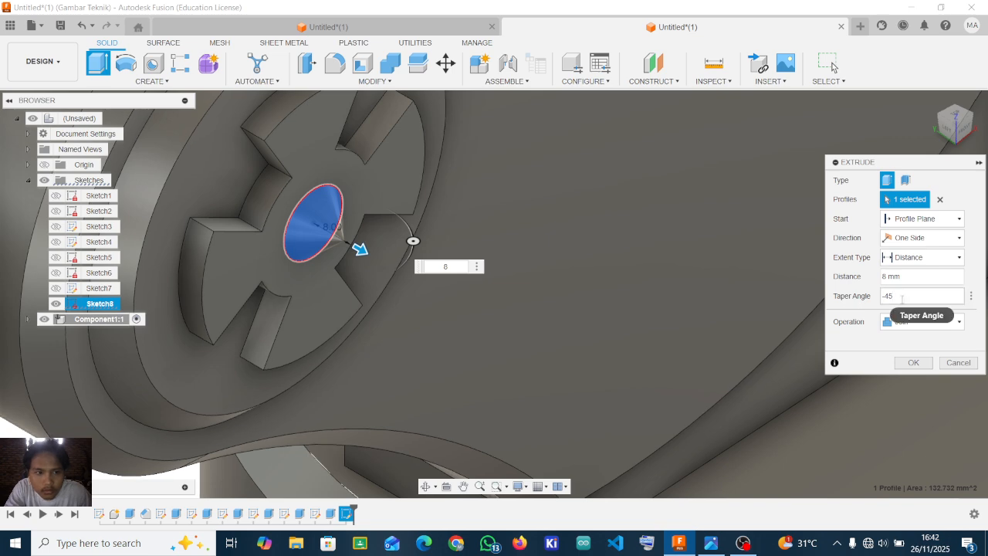
{"action": "left_click_drag", "start_coordinate": [899, 296], "coordinate": [876, 297]}
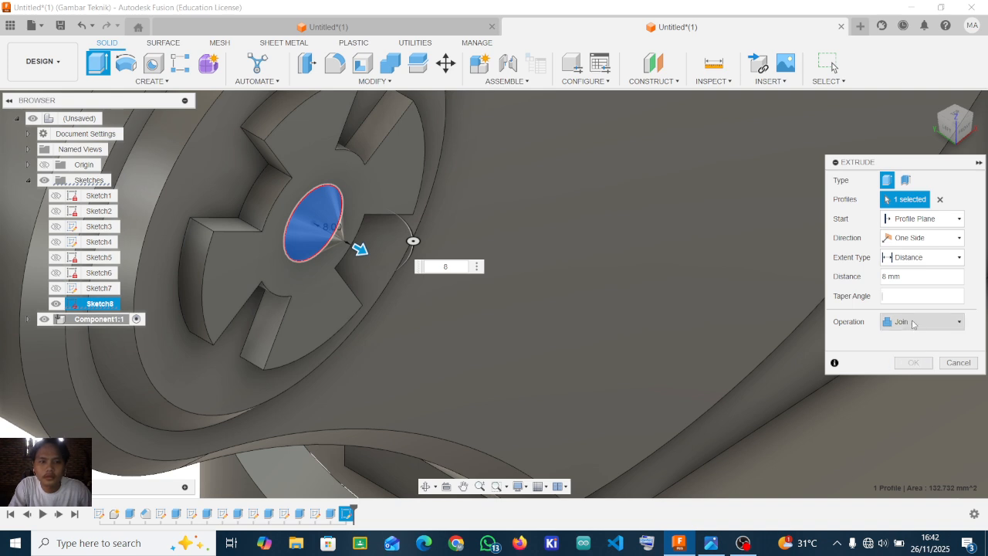
{"action": "type", "text": "0"}
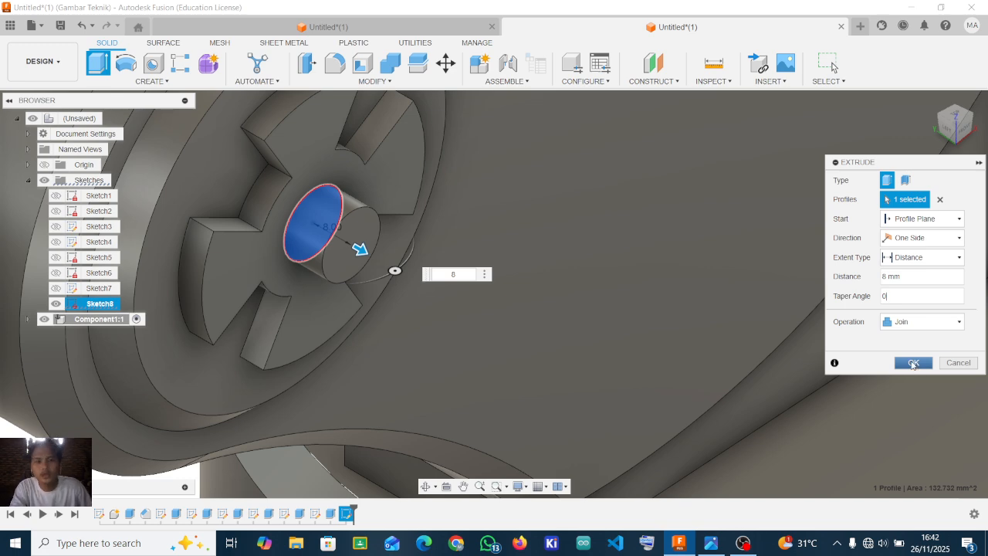
{"action": "left_click", "coordinate": [913, 363]}
- Inspect the hub with its centre pin and compare its rim with the ARM ROBOT.jpg reference picture
{"action": "middle_click_drag", "start_coordinate": [511, 328], "coordinate": [402, 236], "text": "shift"}
{"action": "scroll", "coordinate": [436, 230], "scroll_direction": "down", "scroll_amount": 5}
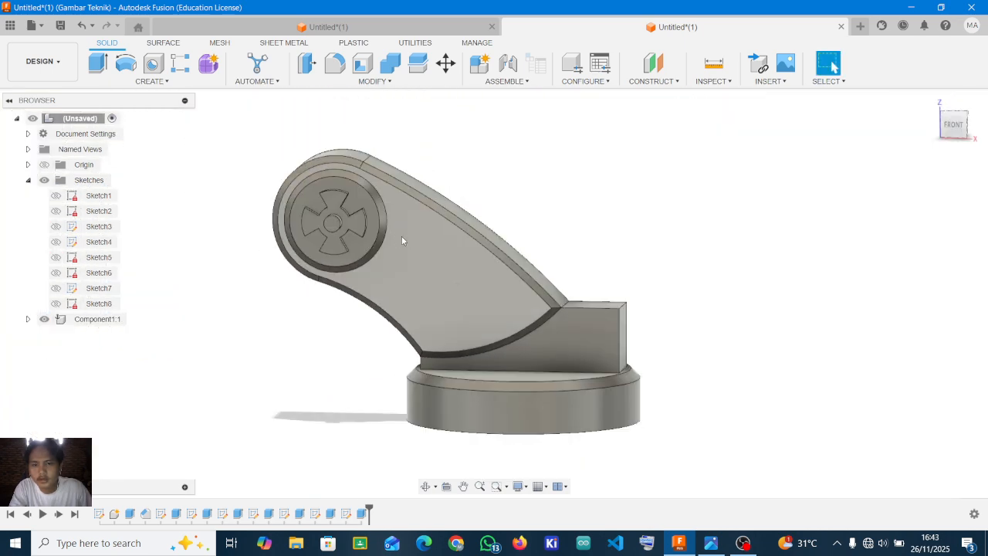
{"action": "scroll", "coordinate": [400, 236], "scroll_direction": "up", "scroll_amount": 2}
{"action": "scroll", "coordinate": [345, 144], "scroll_direction": "up", "scroll_amount": 2}
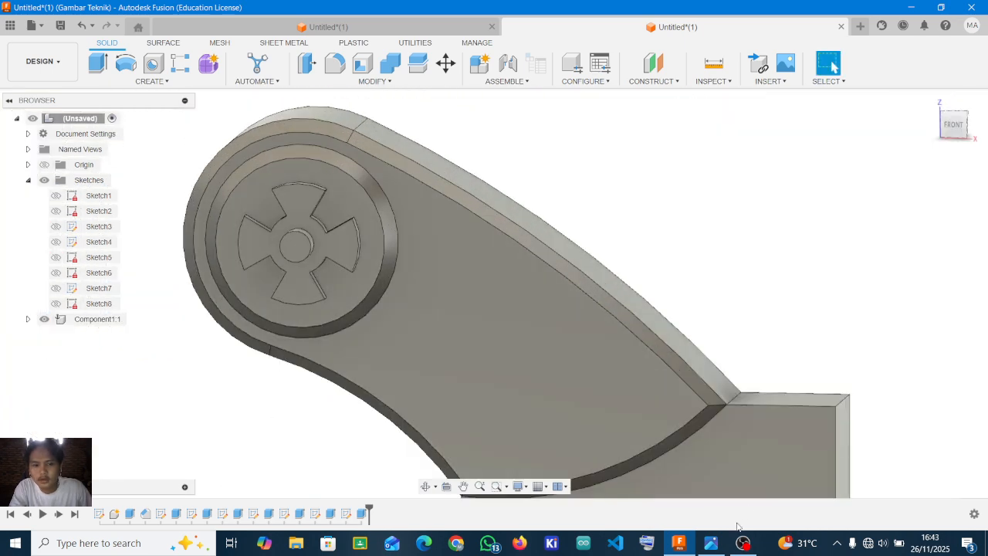
{"action": "left_click", "coordinate": [711, 542]}
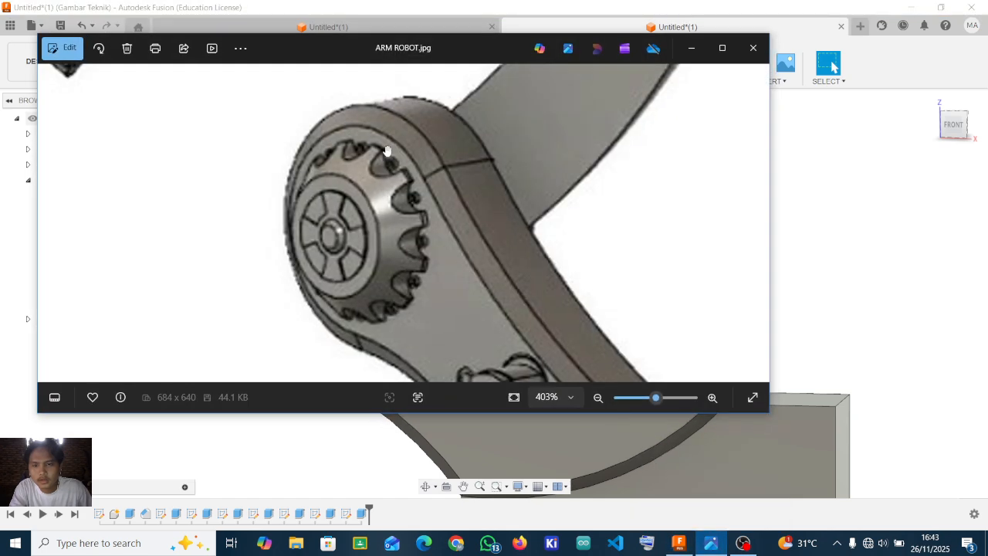
{"action": "left_click", "coordinate": [691, 47]}
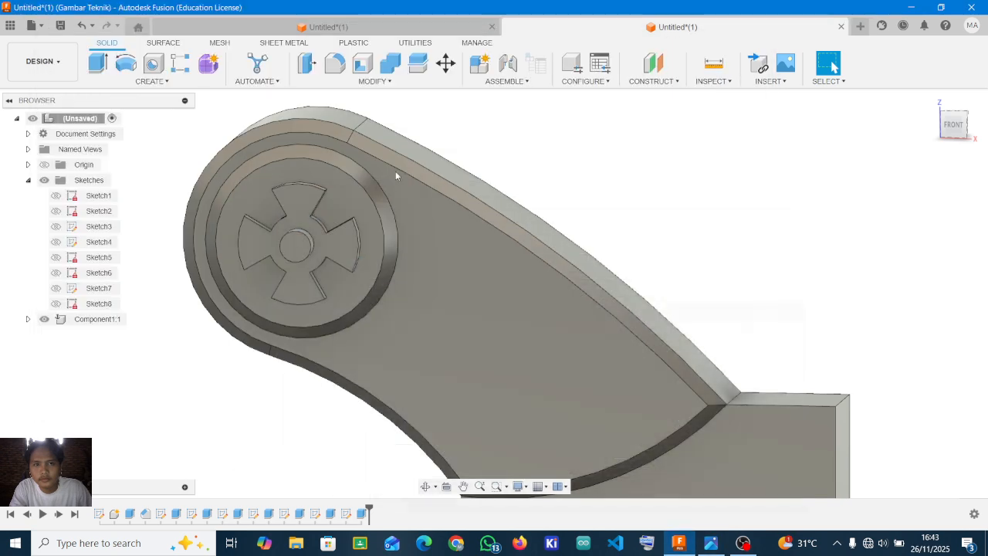
{"action": "scroll", "coordinate": [349, 219], "scroll_direction": "up", "scroll_amount": 2}
- Sketch a vertical line about 5 mm long on the hub's round face plane, from the inner rim's topmost point to the bevel's outer edge
{"action": "left_click", "coordinate": [349, 219]}
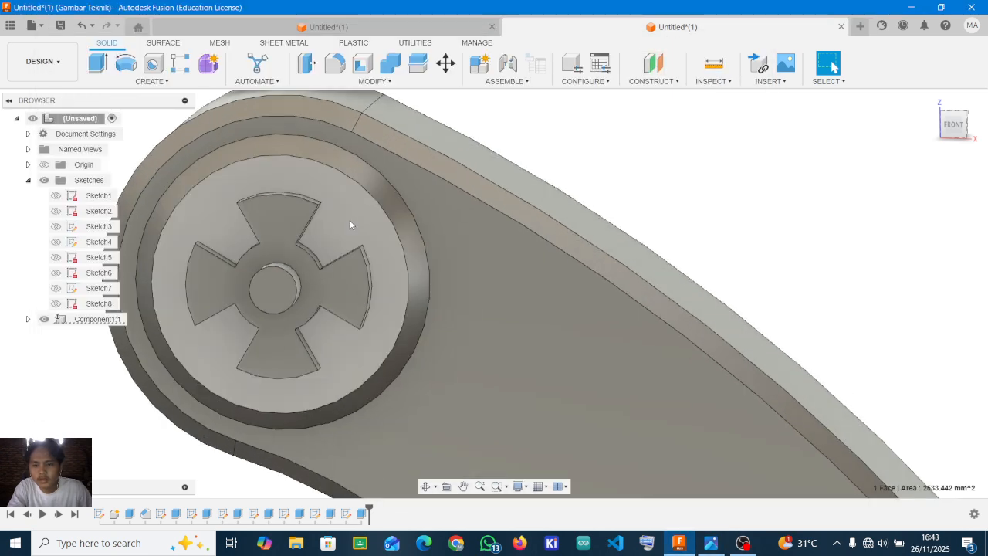
{"action": "scroll", "coordinate": [348, 217], "scroll_direction": "up", "scroll_amount": 1}
{"action": "key", "text": "r"}
{"action": "scroll", "coordinate": [326, 181], "scroll_direction": "down", "scroll_amount": 3}
{"action": "key", "text": "Escape"}
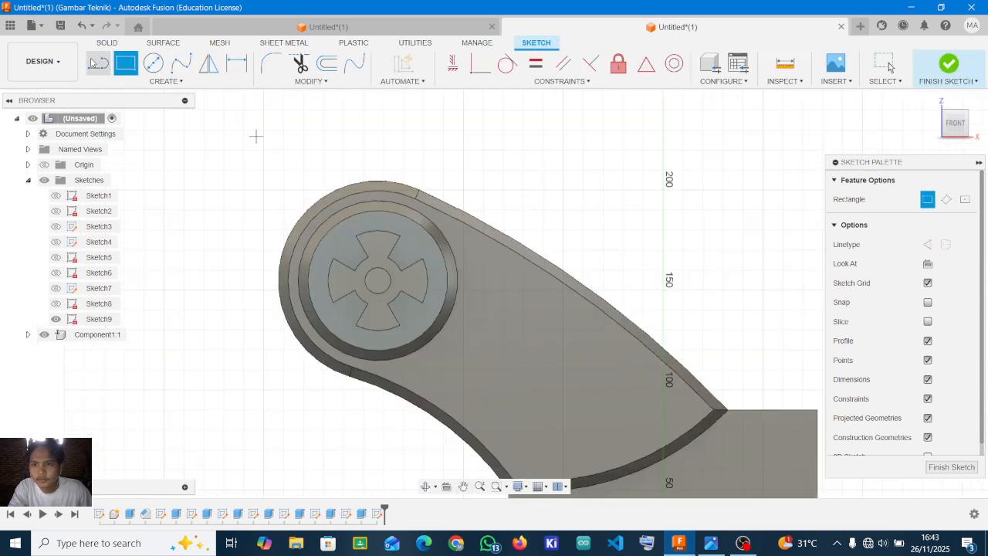
{"action": "key", "text": "l"}
{"action": "scroll", "coordinate": [312, 228], "scroll_direction": "up", "scroll_amount": 1}
{"action": "scroll", "coordinate": [312, 227], "scroll_direction": "up", "scroll_amount": 4}
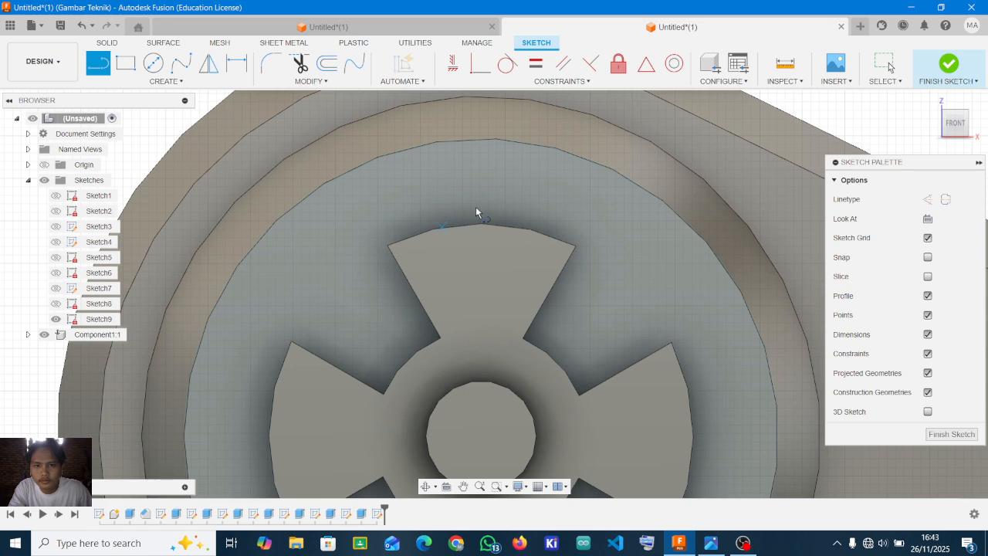
{"action": "scroll", "coordinate": [460, 194], "scroll_direction": "up", "scroll_amount": 3}
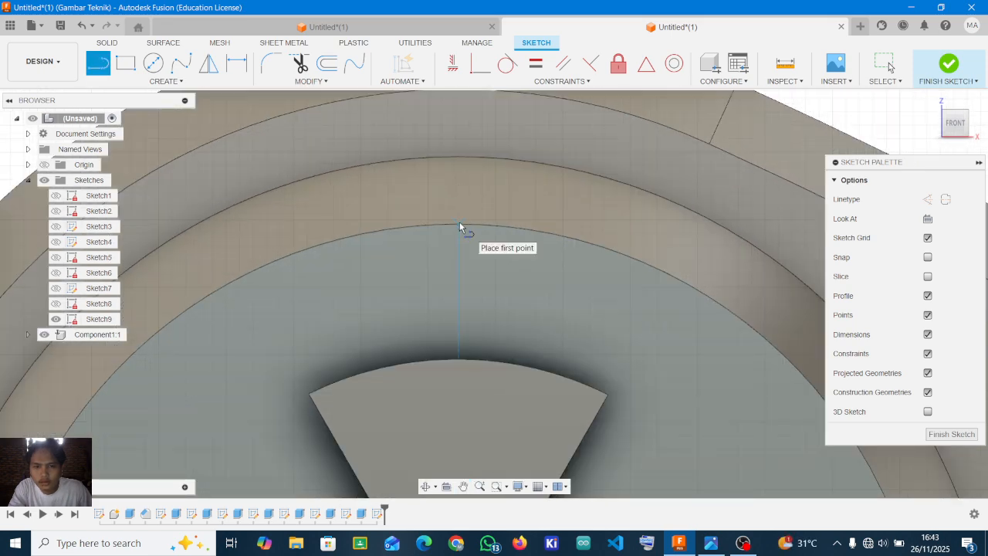
{"action": "left_click", "coordinate": [459, 224]}
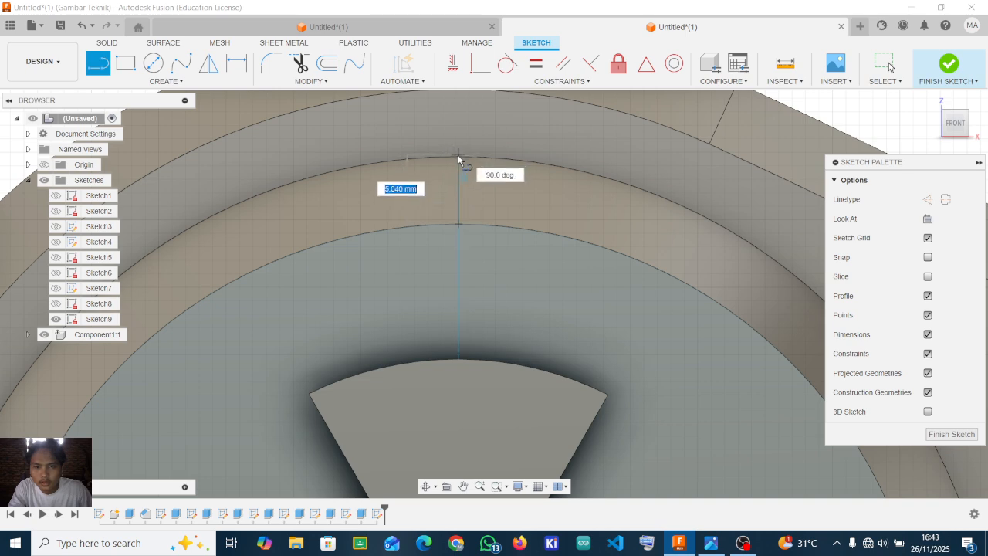
{"action": "left_click", "coordinate": [458, 158]}
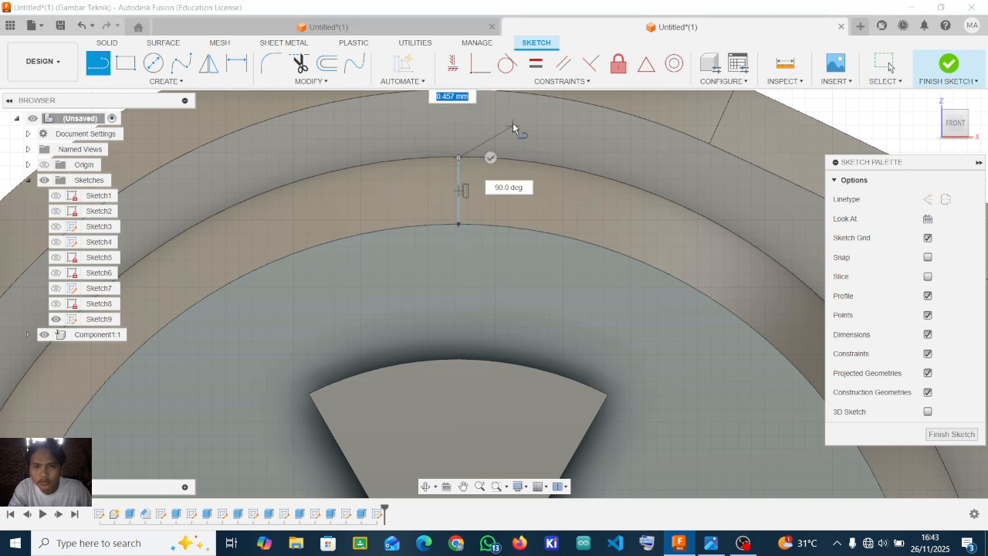
{"action": "left_click", "coordinate": [490, 157]}
- Draw a 3-point arc from the vertical line's lower end to the bevel's outer edge on the line's left side
{"action": "left_click", "coordinate": [154, 82]}
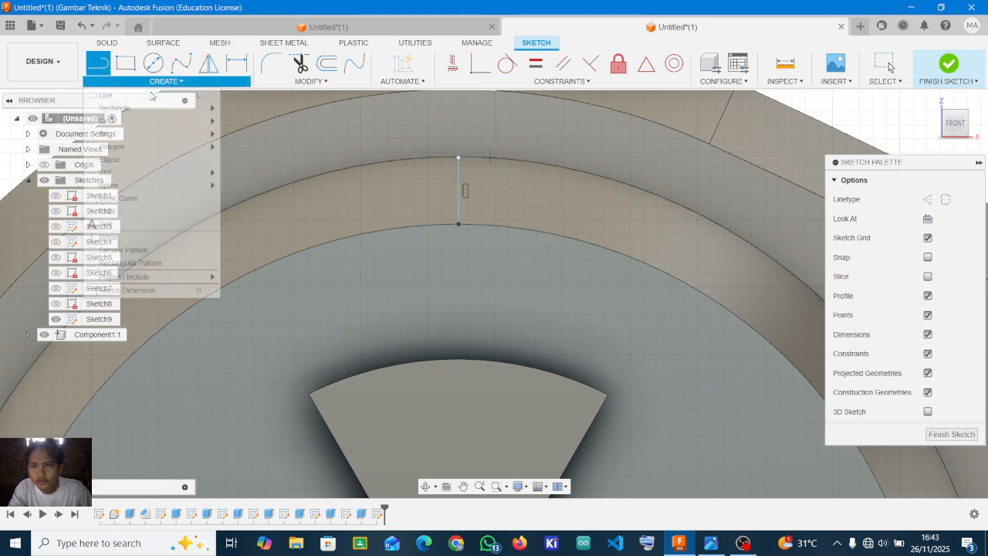
{"action": "mouse_move", "coordinate": [189, 135]}
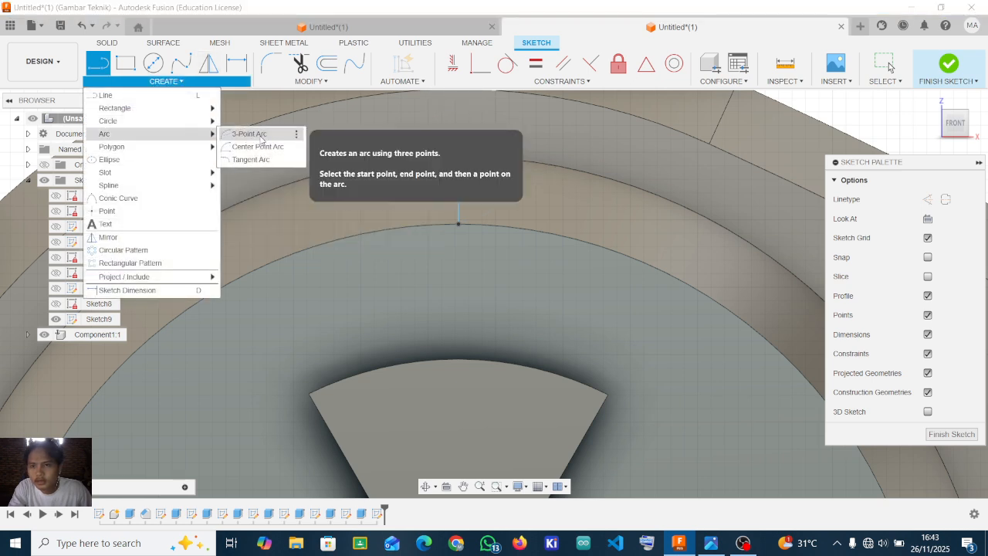
{"action": "left_click", "coordinate": [249, 134]}
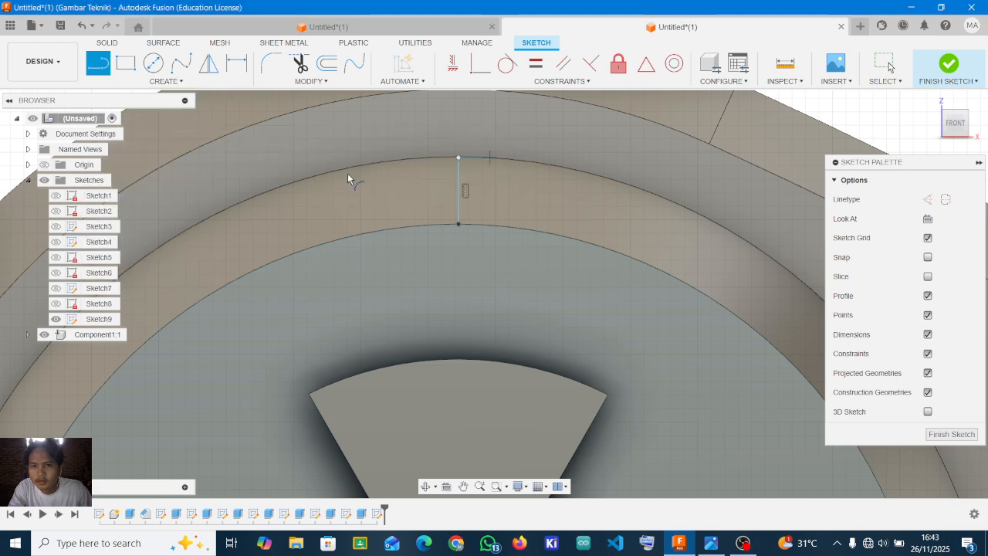
{"action": "left_click", "coordinate": [455, 223]}
{"action": "left_click", "coordinate": [402, 160]}
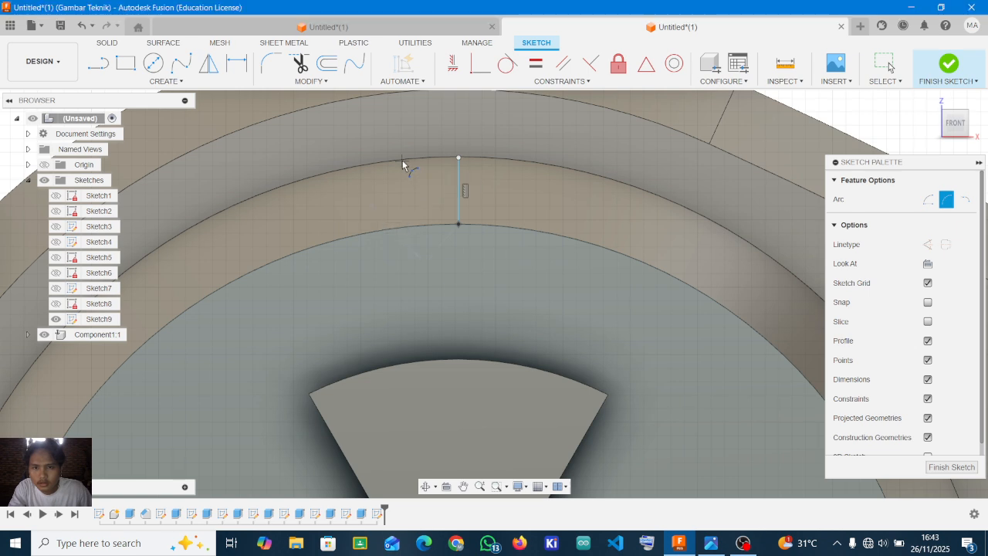
{"action": "left_click", "coordinate": [411, 199]}
{"action": "right_click", "coordinate": [557, 140]}
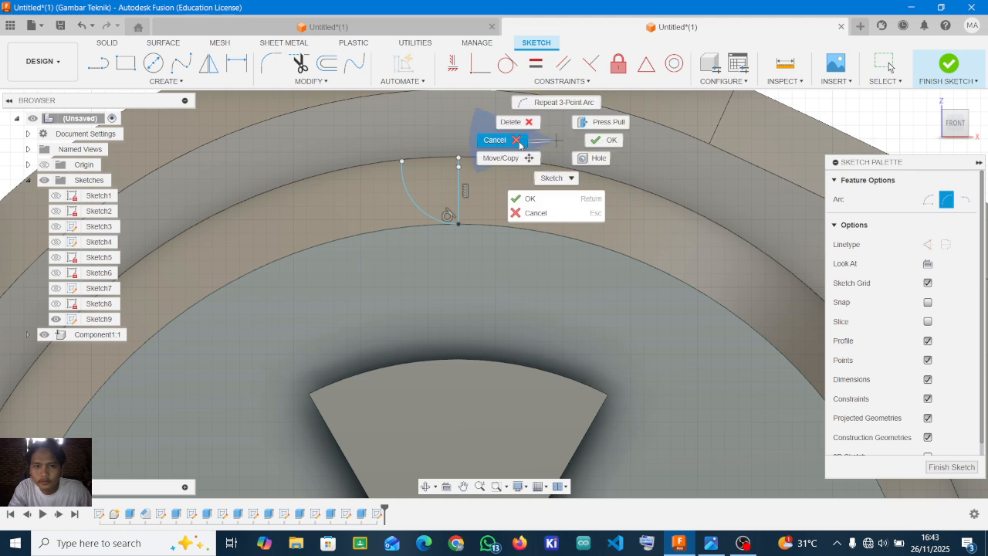
{"action": "left_click", "coordinate": [524, 197]}
- Constrain the upper ends of the vertical line and the arc to be coincident with the bevel's outer circular edge
{"action": "scroll", "coordinate": [452, 156], "scroll_direction": "up", "scroll_amount": 3}
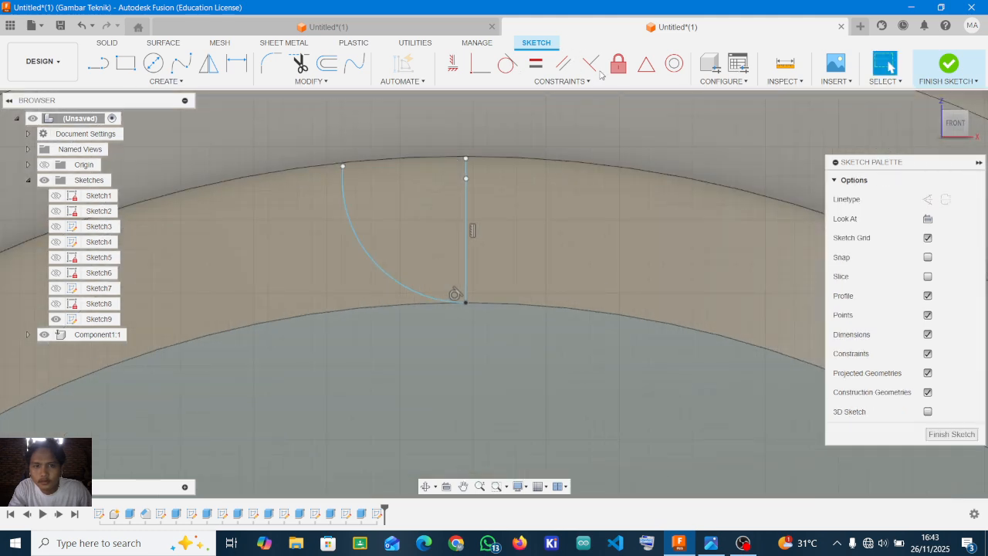
{"action": "left_click", "coordinate": [476, 70]}
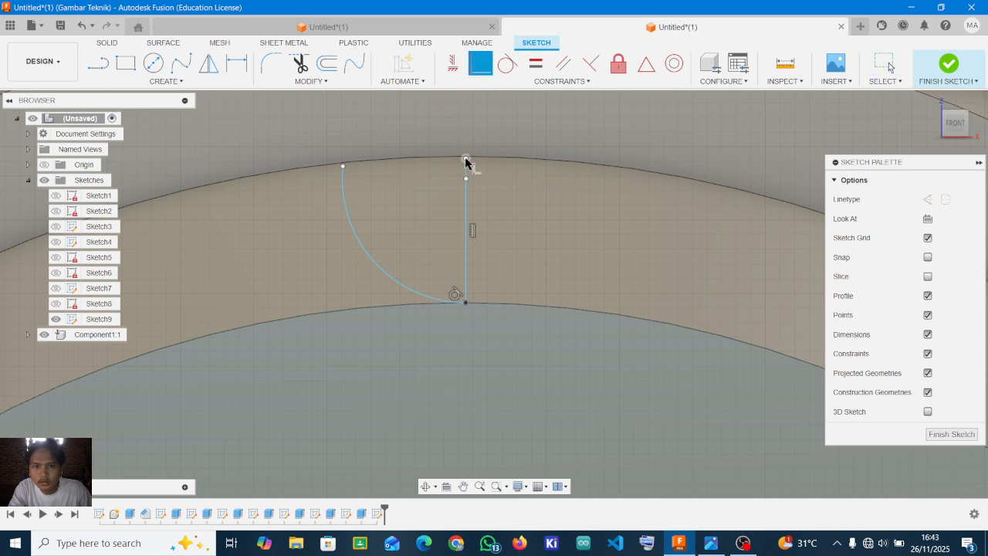
{"action": "left_click", "coordinate": [467, 159]}
{"action": "left_click", "coordinate": [518, 161]}
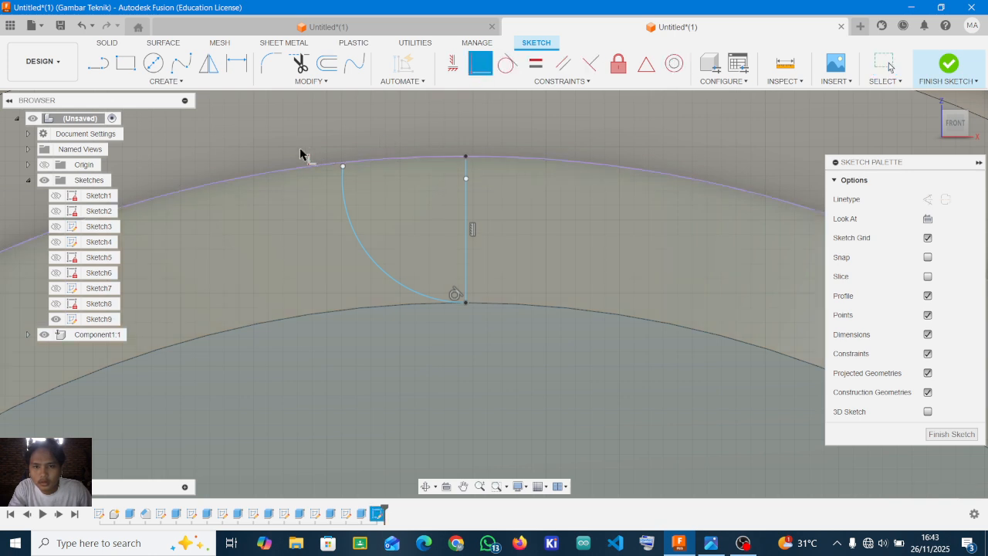
{"action": "left_click", "coordinate": [345, 165]}
{"action": "left_click", "coordinate": [354, 163]}
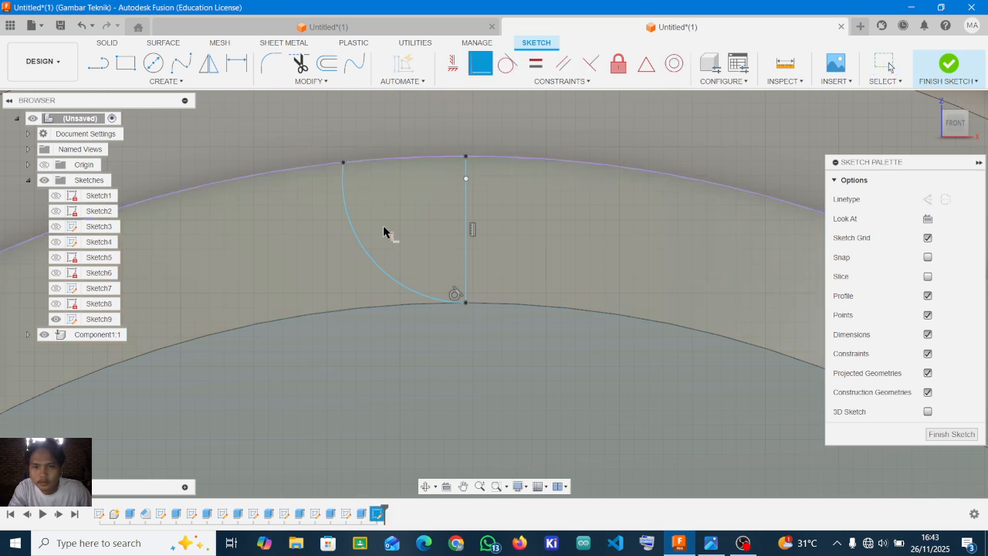
{"action": "left_click", "coordinate": [467, 303]}
{"action": "left_click", "coordinate": [514, 307]}
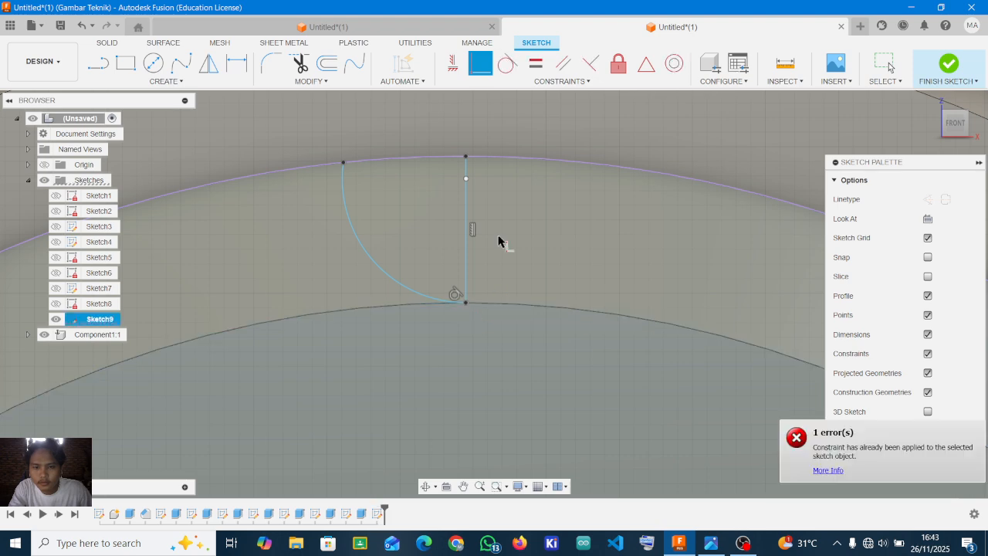
{"action": "right_click", "coordinate": [515, 228]}
{"action": "left_click", "coordinate": [478, 228]}
- Mirror the arc across the vertical line to close the rim notch profile, and delete the vertical line
{"action": "scroll", "coordinate": [415, 201], "scroll_direction": "up", "scroll_amount": 2}
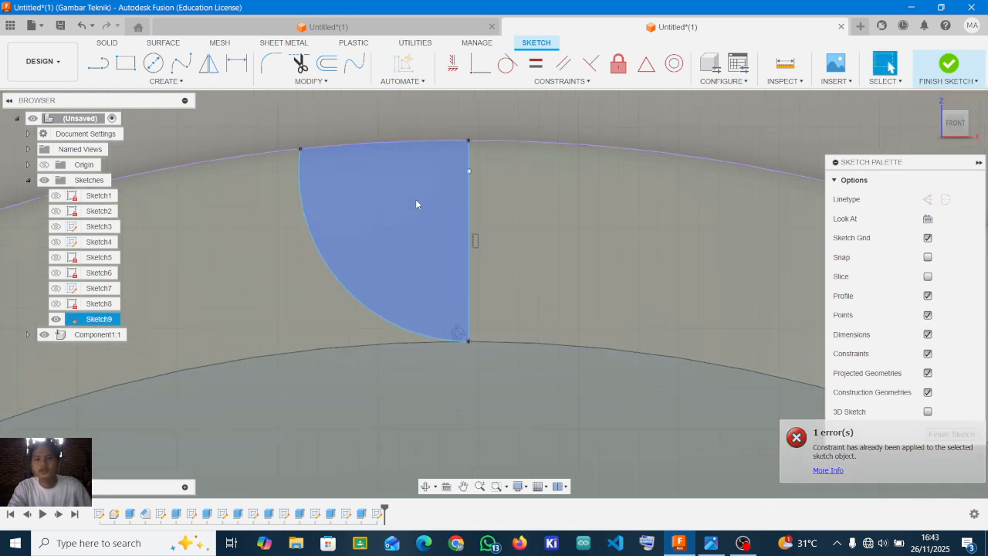
{"action": "scroll", "coordinate": [415, 203], "scroll_direction": "down", "scroll_amount": 1}
{"action": "left_click", "coordinate": [212, 64]}
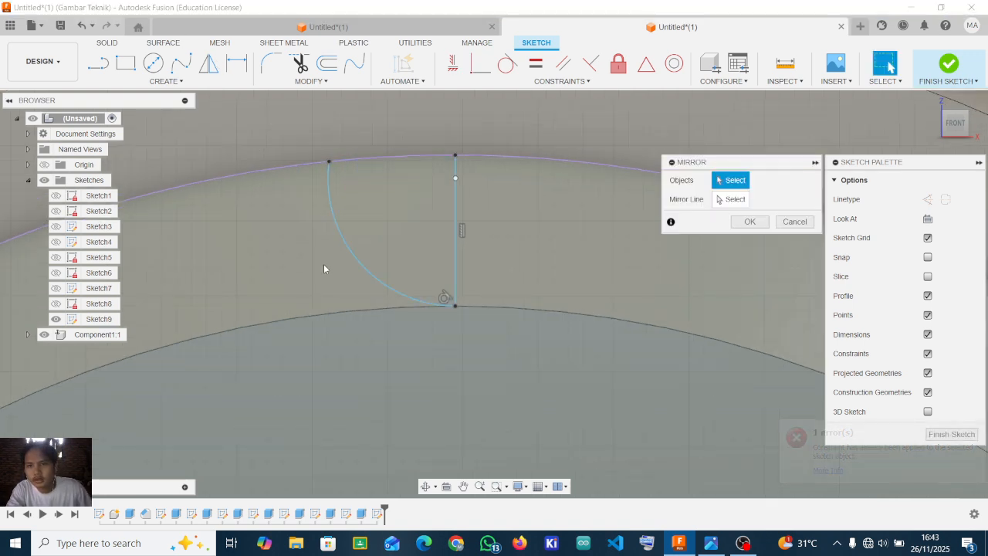
{"action": "left_click", "coordinate": [407, 292]}
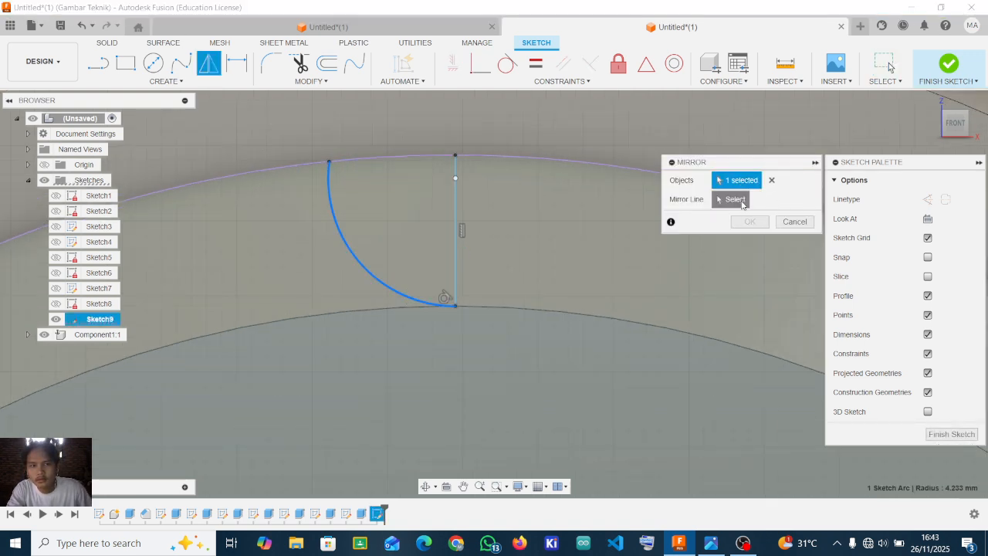
{"action": "left_click", "coordinate": [742, 202]}
{"action": "left_click", "coordinate": [455, 231]}
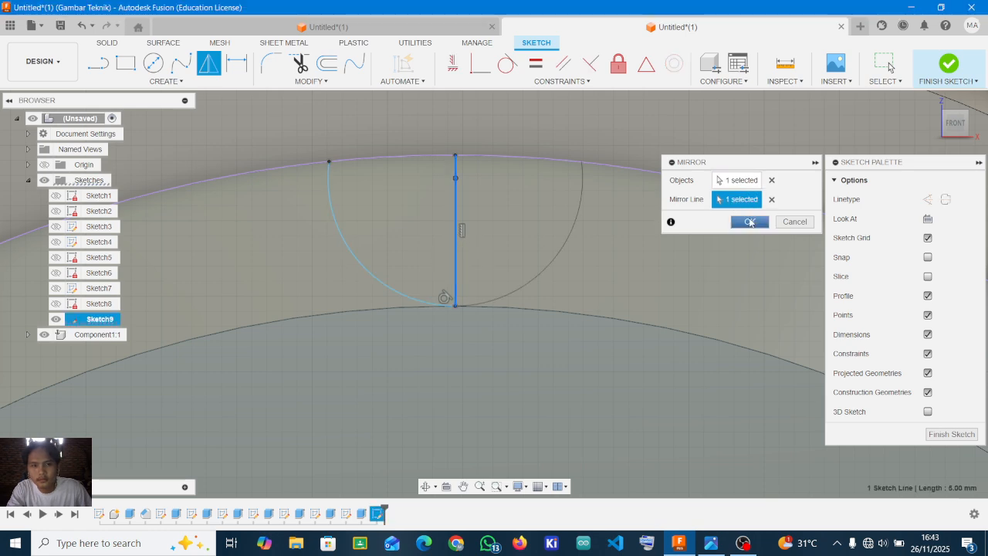
{"action": "key", "text": "Return"}
{"action": "scroll", "coordinate": [503, 238], "scroll_direction": "down", "scroll_amount": 2}
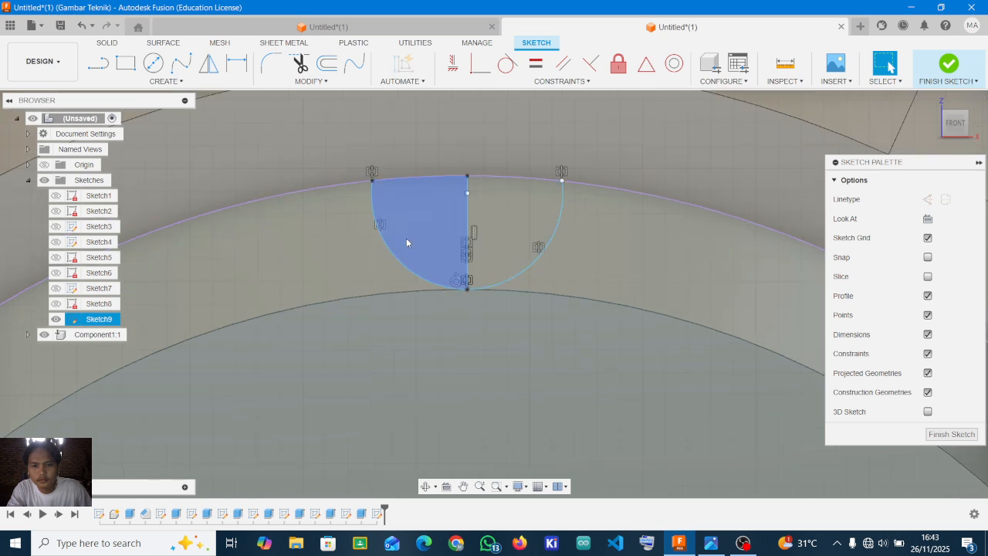
{"action": "left_click", "coordinate": [468, 223]}
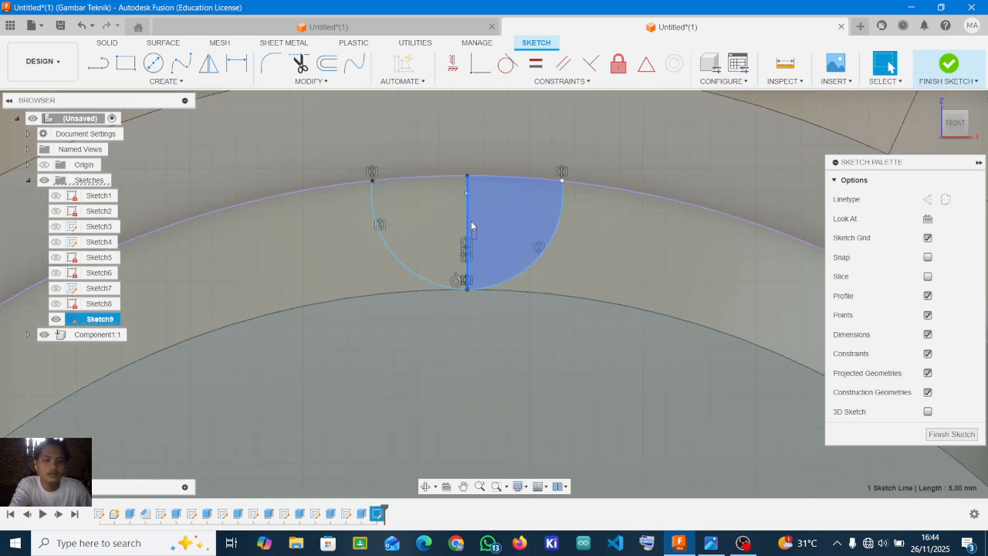
{"action": "key", "text": "Delete"}
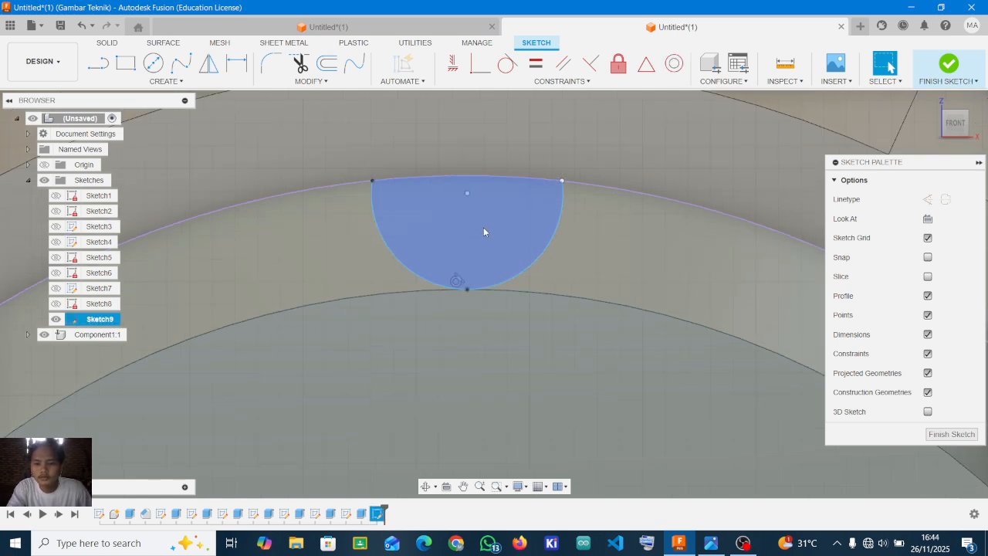
- Extrude the rounded notch profile -5 mm as a cut through the hub's bevelled rim
{"action": "key", "text": "e"}
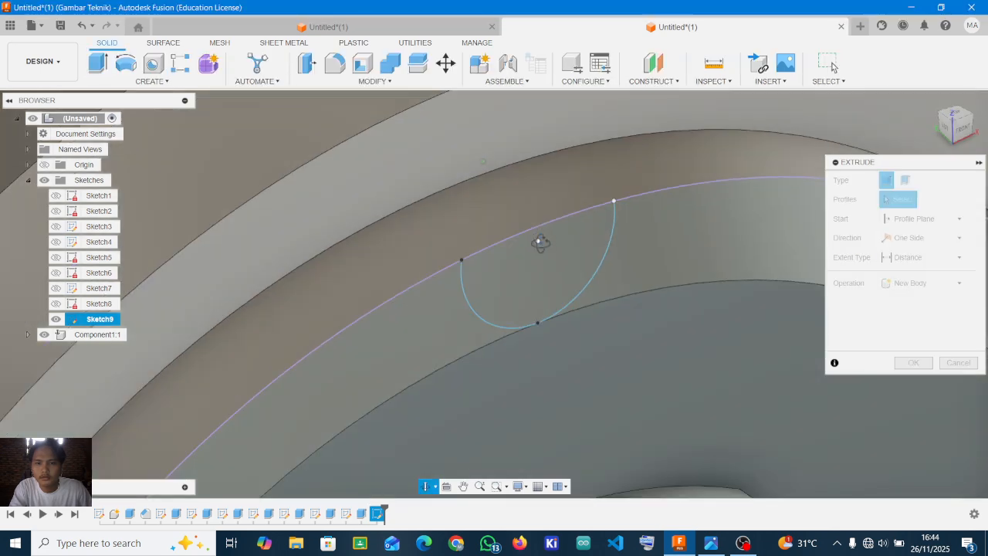
{"action": "left_click", "coordinate": [546, 274]}
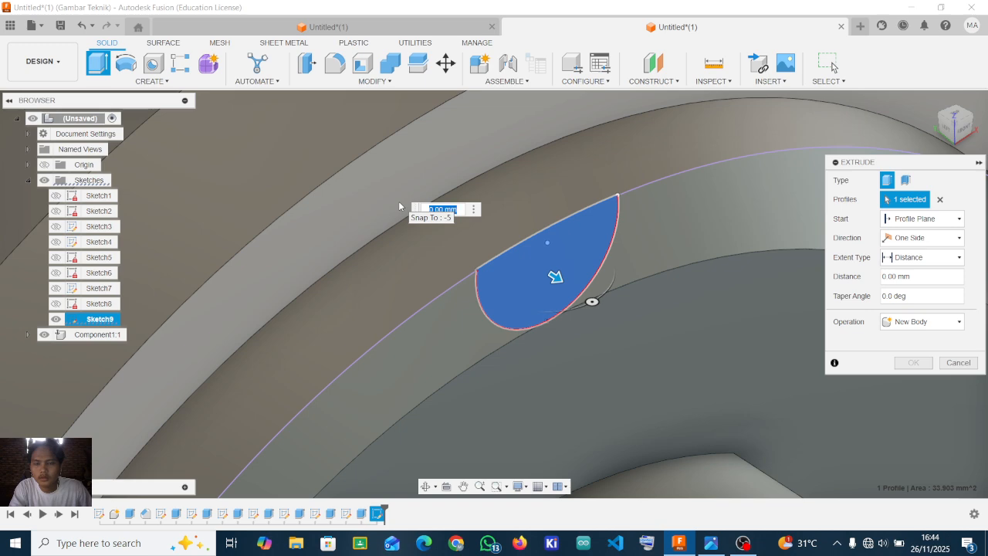
{"action": "left_click", "coordinate": [398, 202]}
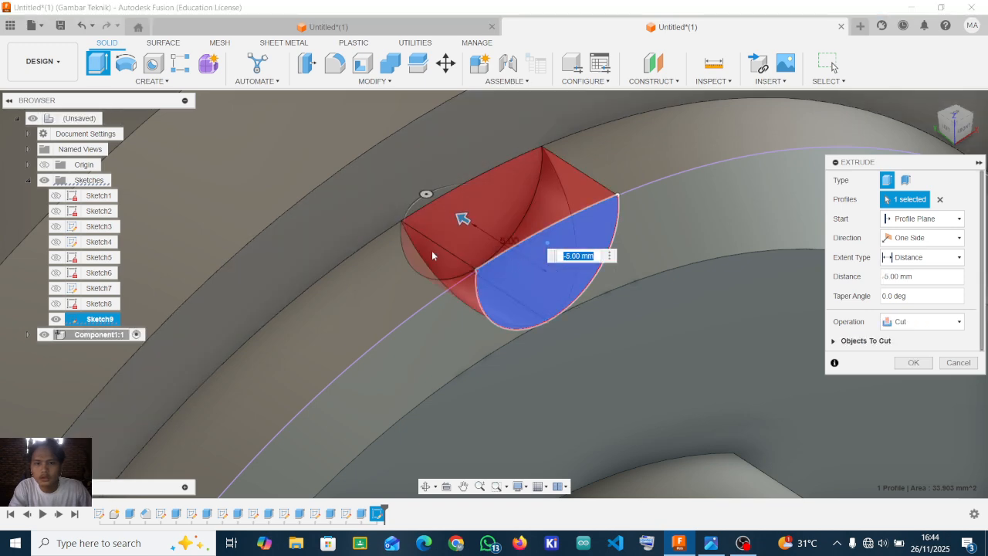
{"action": "middle_click_drag", "start_coordinate": [461, 219], "coordinate": [550, 209], "text": "shift"}
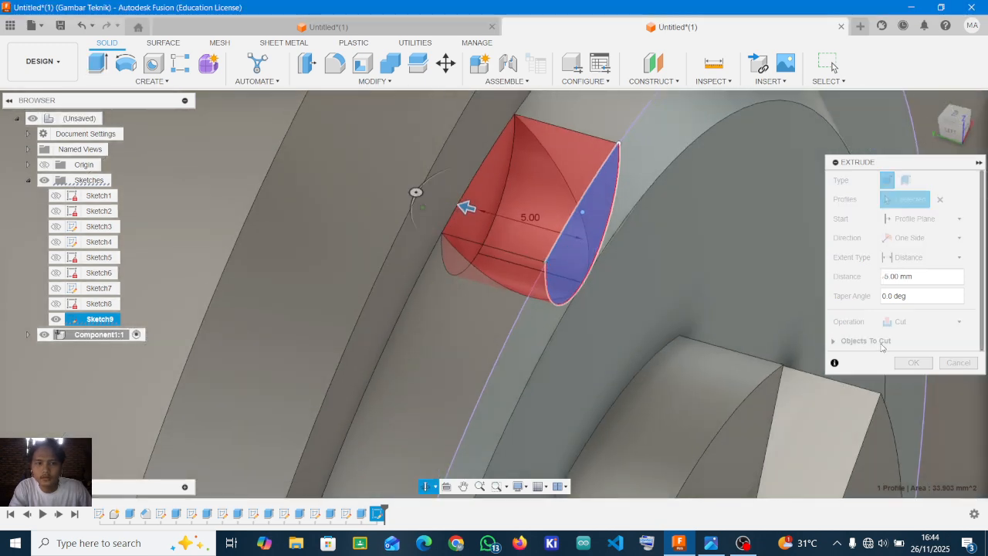
{"action": "left_click", "coordinate": [914, 363]}
{"action": "middle_click_drag", "start_coordinate": [721, 275], "coordinate": [692, 342], "text": "shift"}
{"action": "scroll", "coordinate": [692, 341], "scroll_direction": "down", "scroll_amount": 4}
{"action": "left_click", "coordinate": [598, 177]}
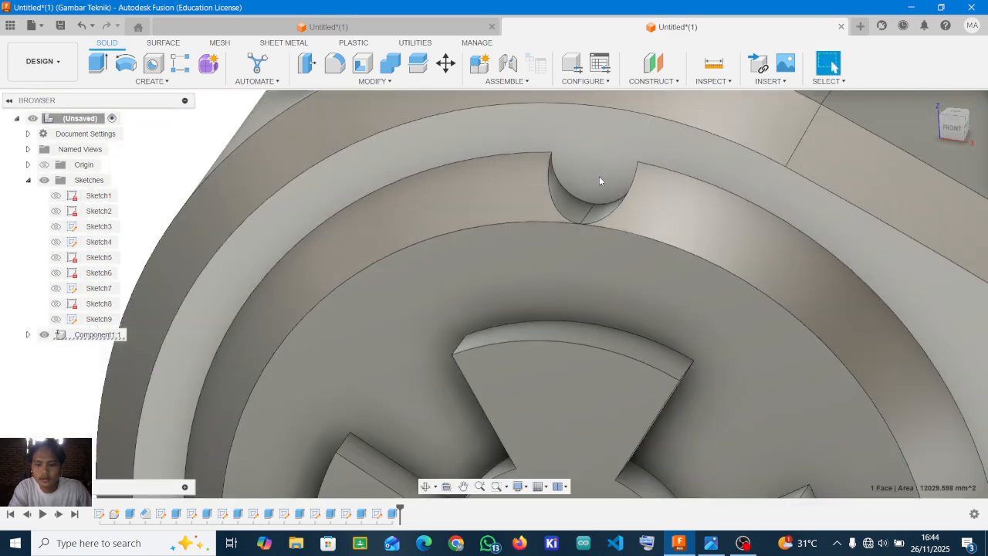
{"action": "key", "text": "e"}
{"action": "key", "text": "Escape"}
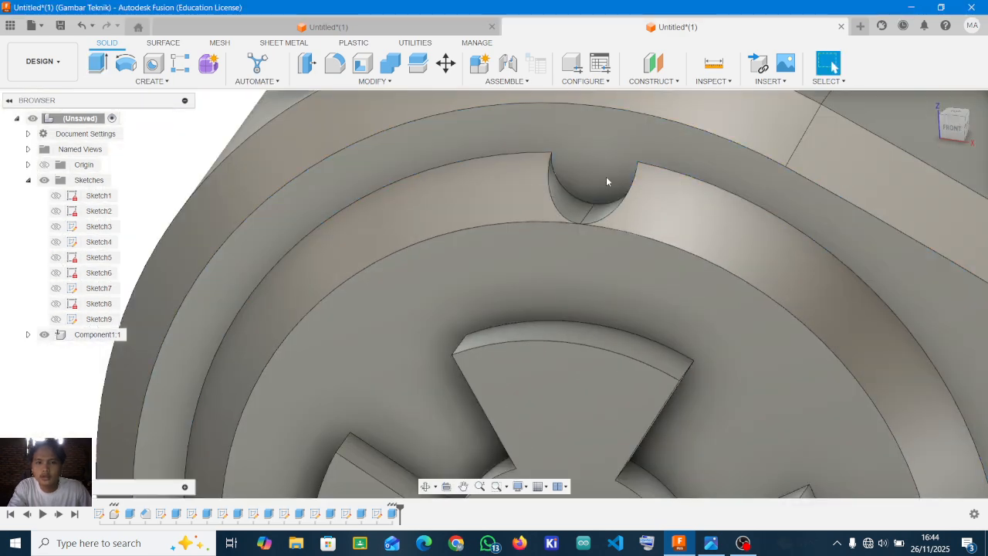
- Start a new sketch on the arm's recessed side face surrounding the hub, at the rim notch
{"action": "left_click", "coordinate": [604, 171]}
{"action": "key", "text": "r"}
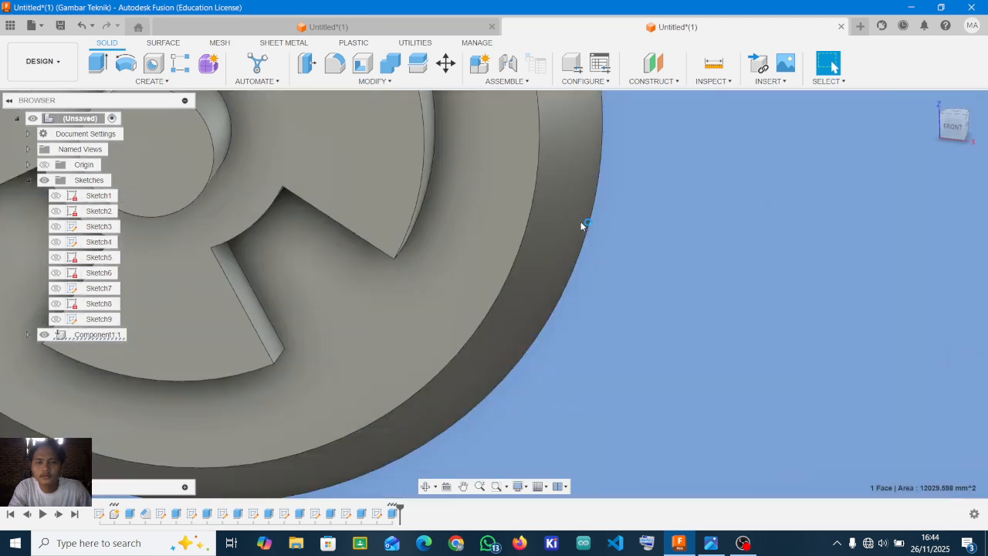
{"action": "scroll", "coordinate": [603, 295], "scroll_direction": "down", "scroll_amount": 4}
{"action": "mouse_move", "coordinate": [509, 209]}
{"action": "middle_mouse_down"}
{"action": "mouse_move", "coordinate": [614, 363]}
{"action": "mouse_move", "coordinate": [566, 322]}
{"action": "mouse_move", "coordinate": [609, 375]}
{"action": "middle_mouse_up"}
{"action": "scroll", "coordinate": [515, 206], "scroll_direction": "down", "scroll_amount": 2}
{"action": "middle_click_drag", "start_coordinate": [410, 221], "coordinate": [432, 256]}
{"action": "scroll", "coordinate": [383, 141], "scroll_direction": "down", "scroll_amount": 2}
{"action": "middle_click_drag", "start_coordinate": [377, 135], "coordinate": [410, 228]}
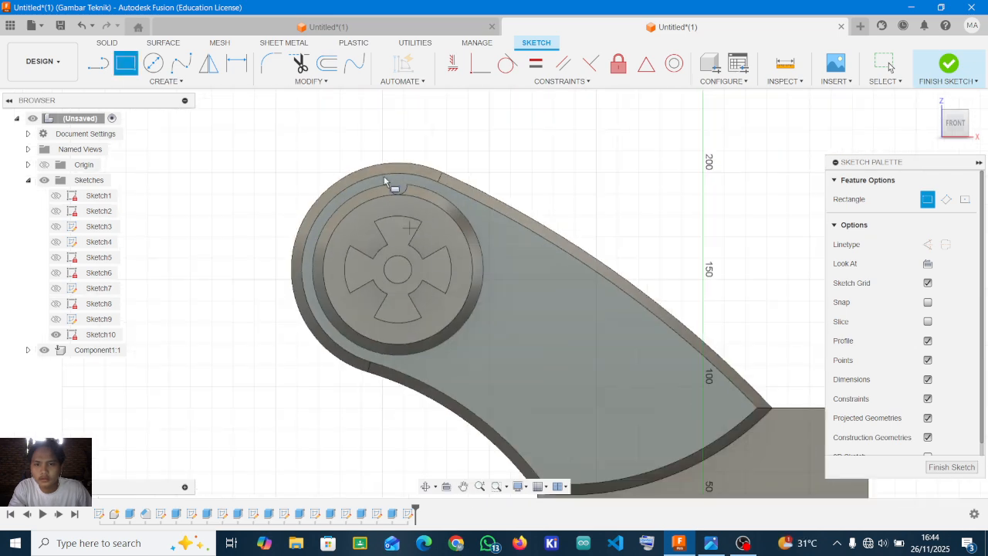
{"action": "scroll", "coordinate": [396, 178], "scroll_direction": "up", "scroll_amount": 8}
{"action": "scroll", "coordinate": [408, 186], "scroll_direction": "up", "scroll_amount": 2}
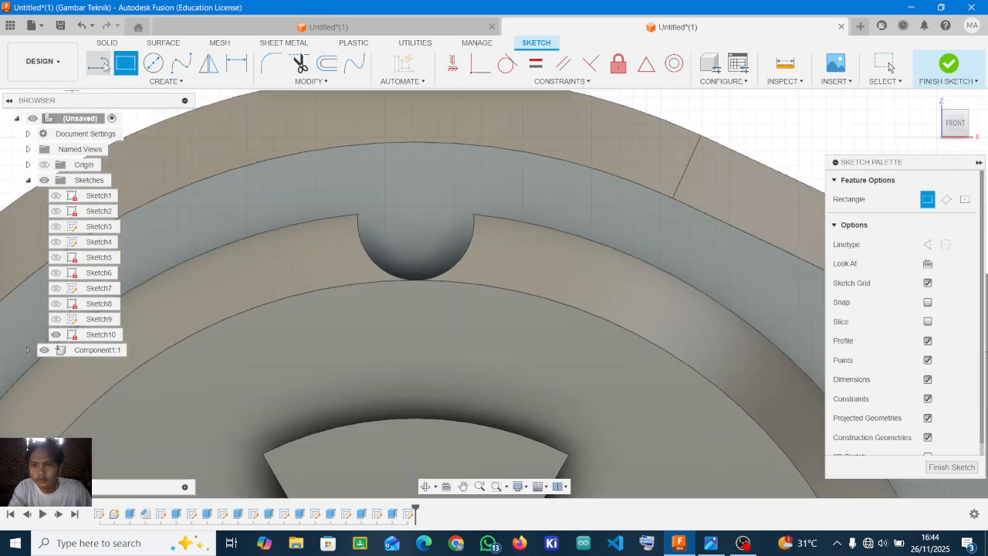
- Draw a vertical line about 5.4 mm long upward from the lowest point of the rim notch
{"action": "key", "text": "l"}
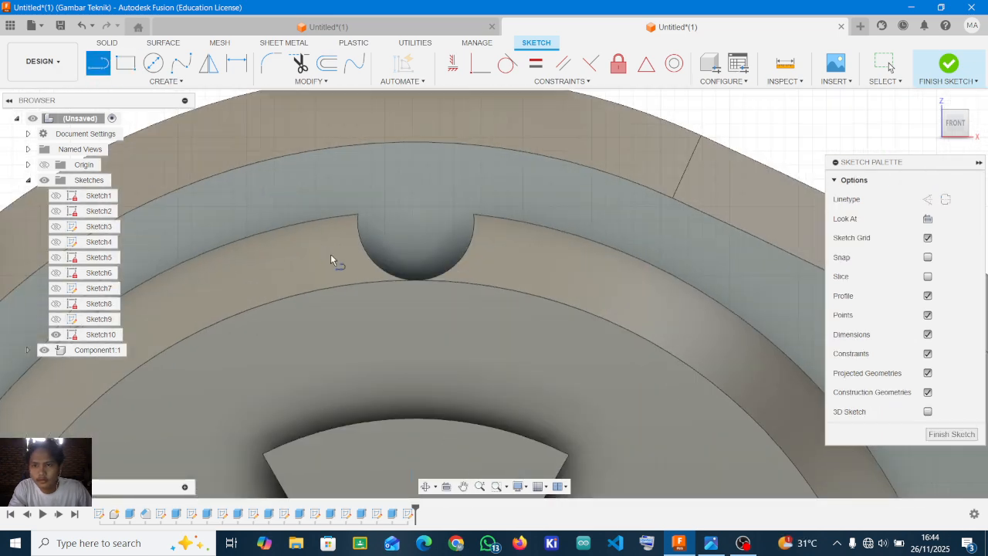
{"action": "left_click", "coordinate": [415, 280]}
{"action": "left_click", "coordinate": [415, 204]}
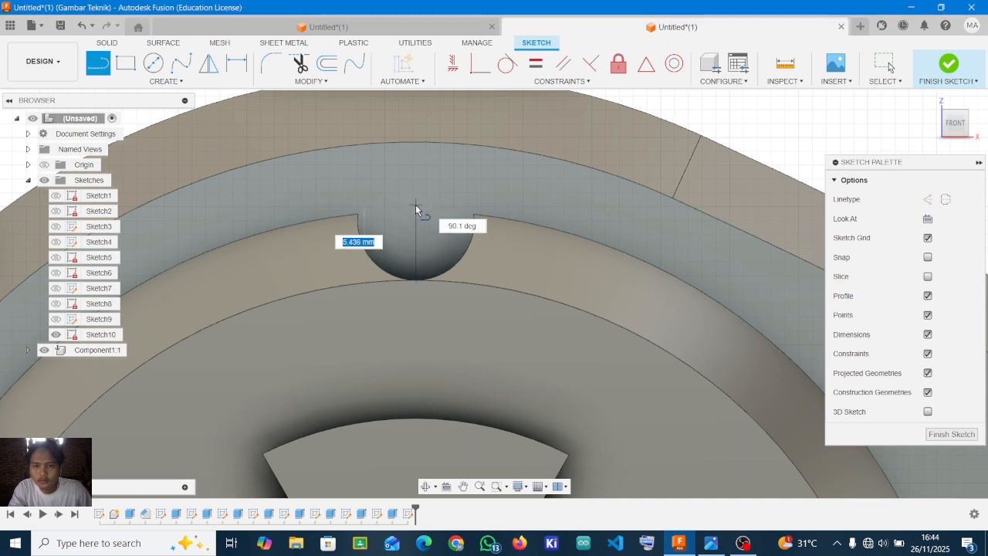
{"action": "right_click", "coordinate": [443, 179]}
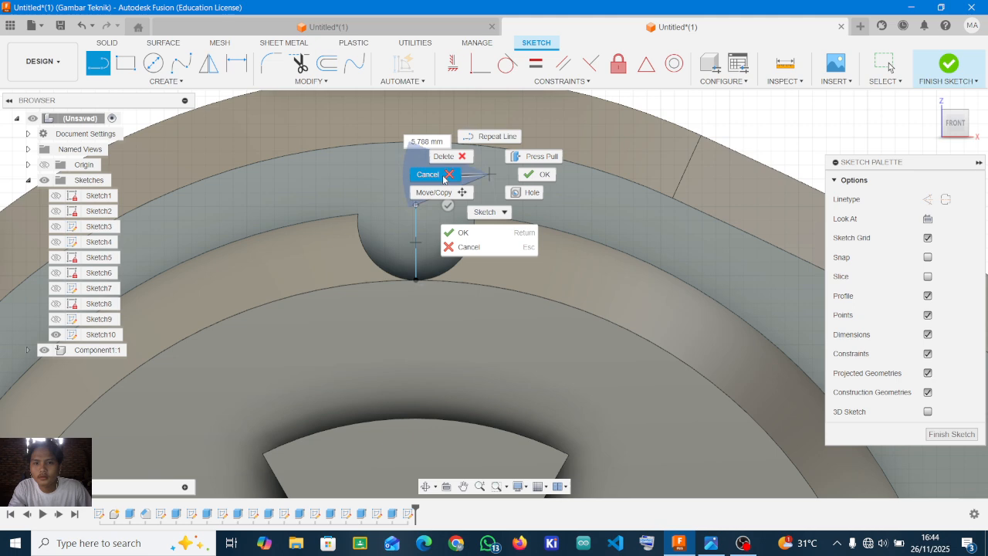
{"action": "left_click", "coordinate": [442, 175]}
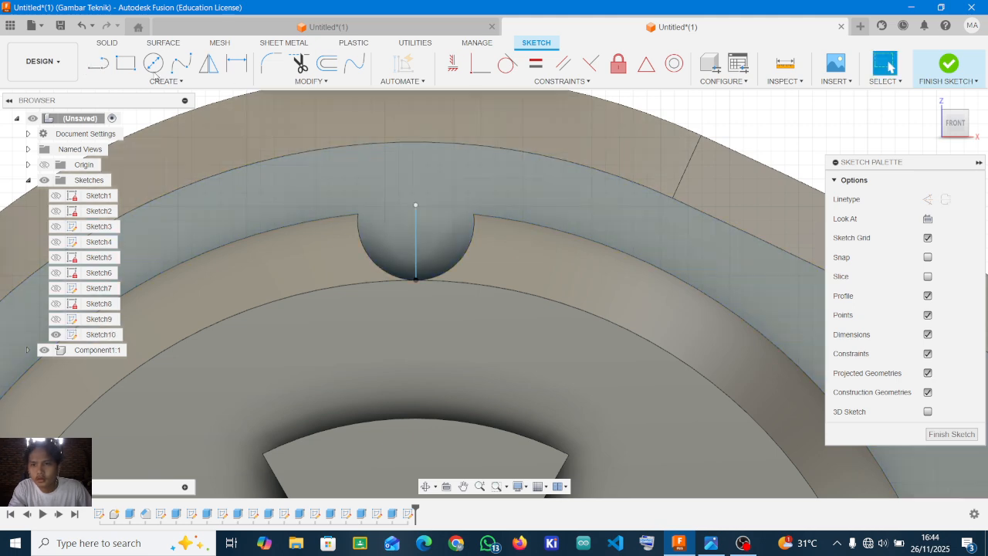
- Draw a 5 mm diameter circle centred on the vertical line's midpoint inside the notch
{"action": "key", "text": "c"}
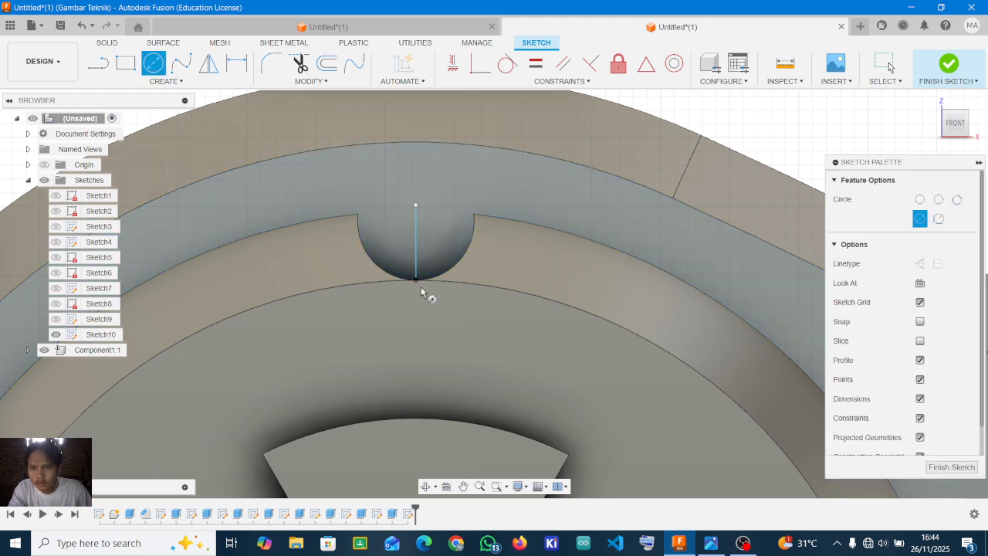
{"action": "left_click", "coordinate": [415, 244]}
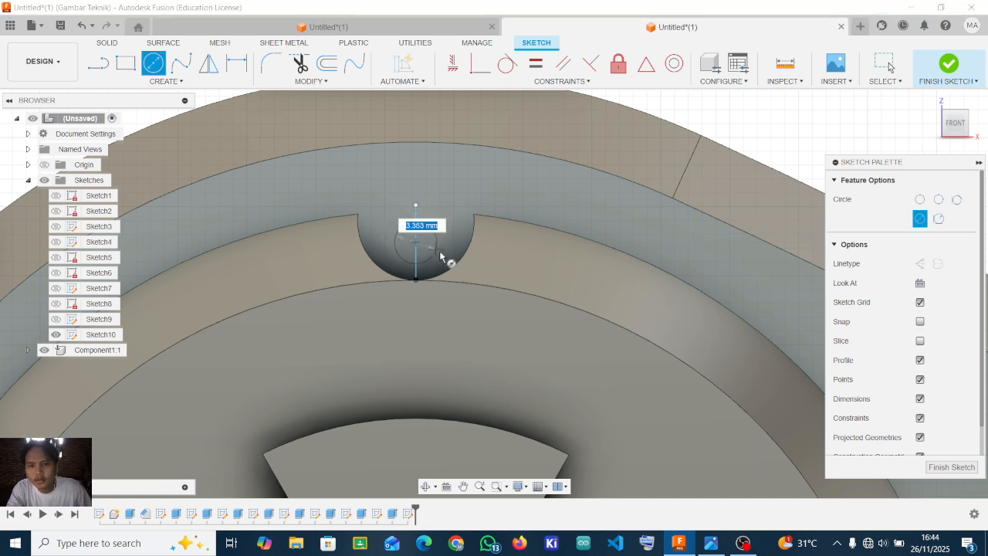
{"action": "type", "text": "5"}
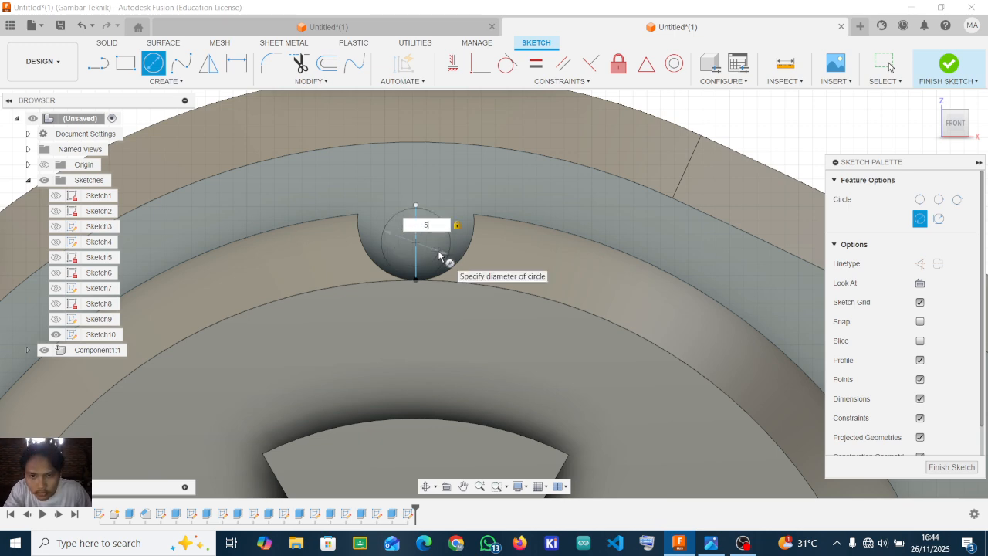
{"action": "key", "text": "Return"}
{"action": "key", "text": "Escape"}
- Add a concentric circle 2.5 mm in diameter inside the 5 mm circle
{"action": "key", "text": "c"}
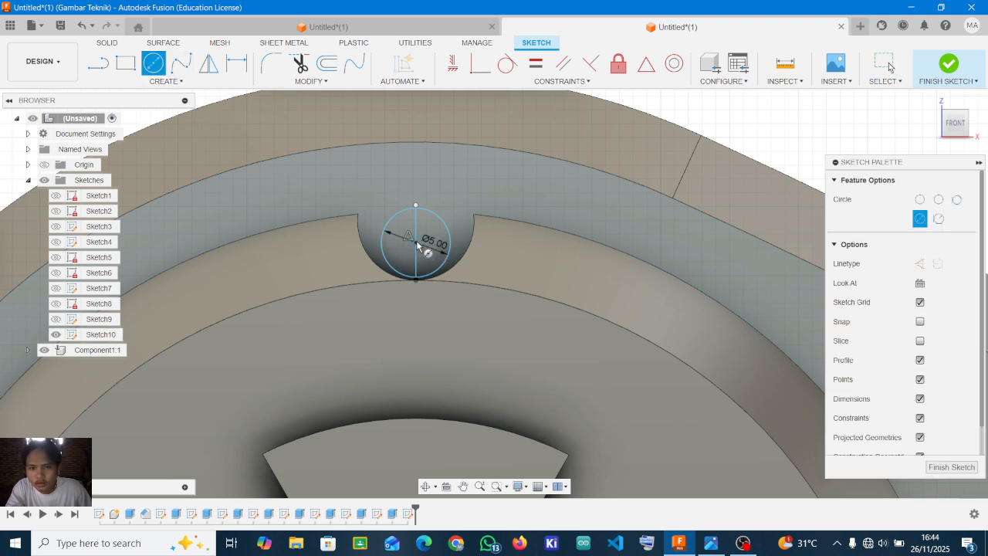
{"action": "left_click", "coordinate": [416, 245]}
{"action": "scroll", "coordinate": [429, 252], "scroll_direction": "up", "scroll_amount": 3}
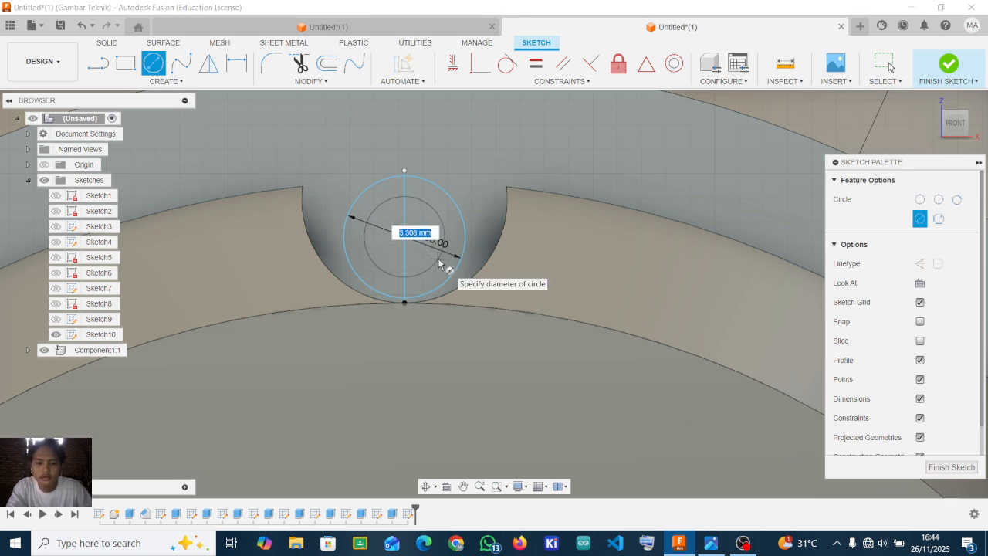
{"action": "key", "text": "Tab"}
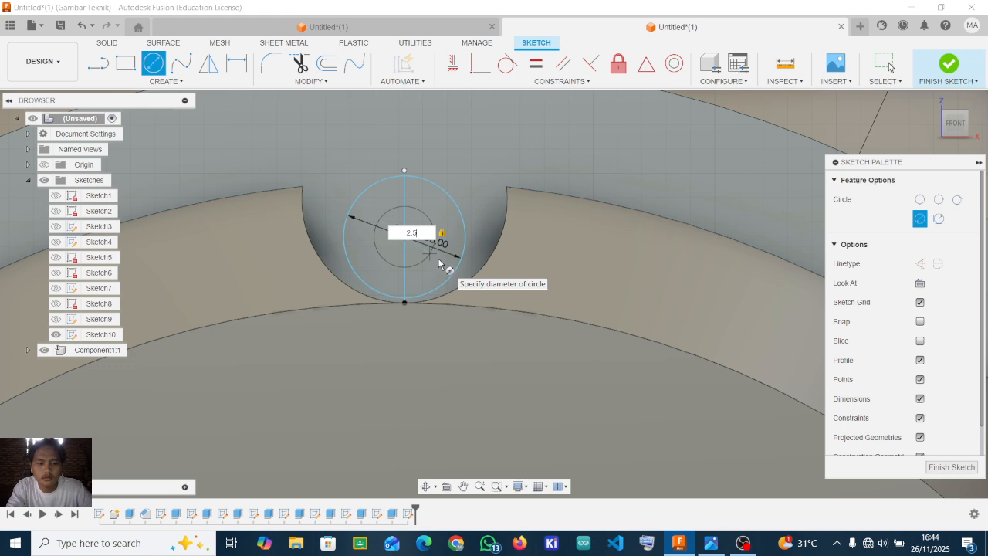
{"action": "key", "text": "Return"}
{"action": "key", "text": "Escape"}
{"action": "scroll", "coordinate": [492, 252], "scroll_direction": "down", "scroll_amount": 2}
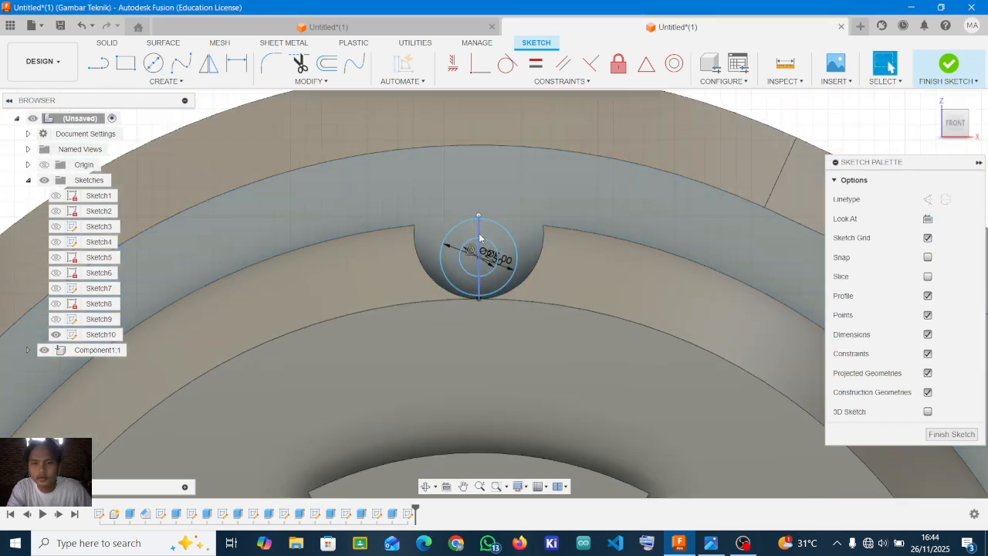
- Extrude both halves of the ring between the two circles 3.6 mm outward, joined to the arm body
{"action": "left_click", "coordinate": [522, 236]}
{"action": "left_click", "coordinate": [489, 235]}
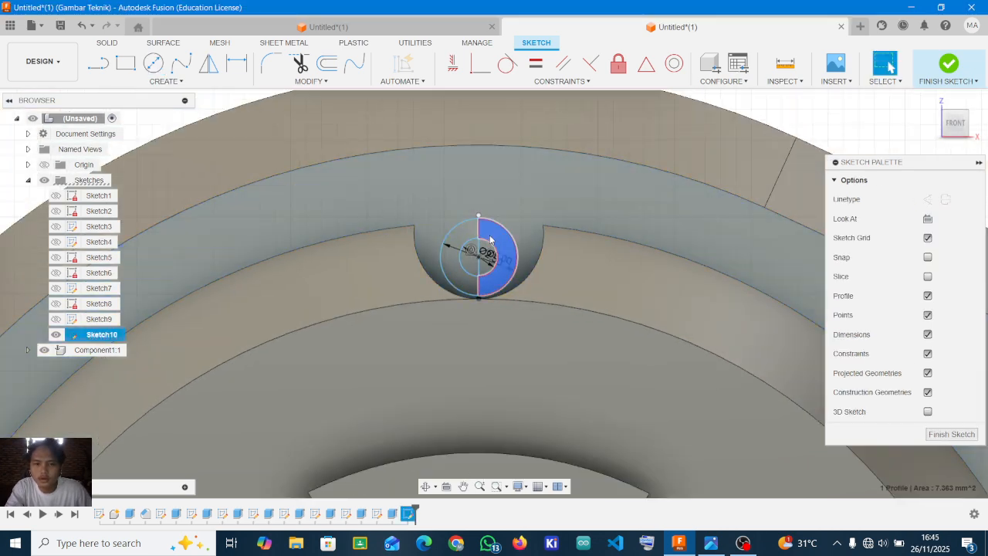
{"action": "key", "text": "e"}
{"action": "left_click", "coordinate": [459, 231]}
{"action": "middle_click_drag", "start_coordinate": [515, 169], "coordinate": [613, 277], "text": "shift"}
{"action": "left_click_drag", "start_coordinate": [469, 259], "coordinate": [479, 345]}
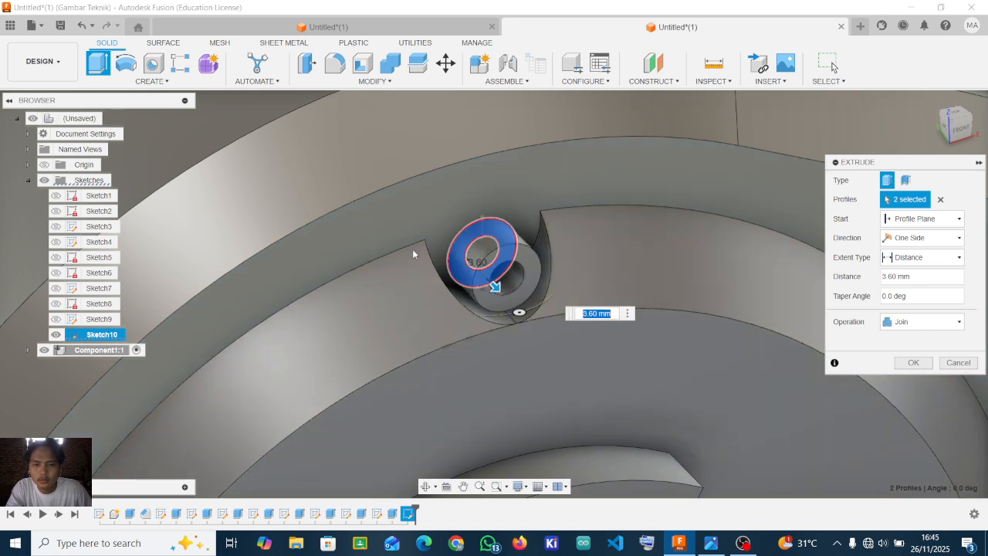
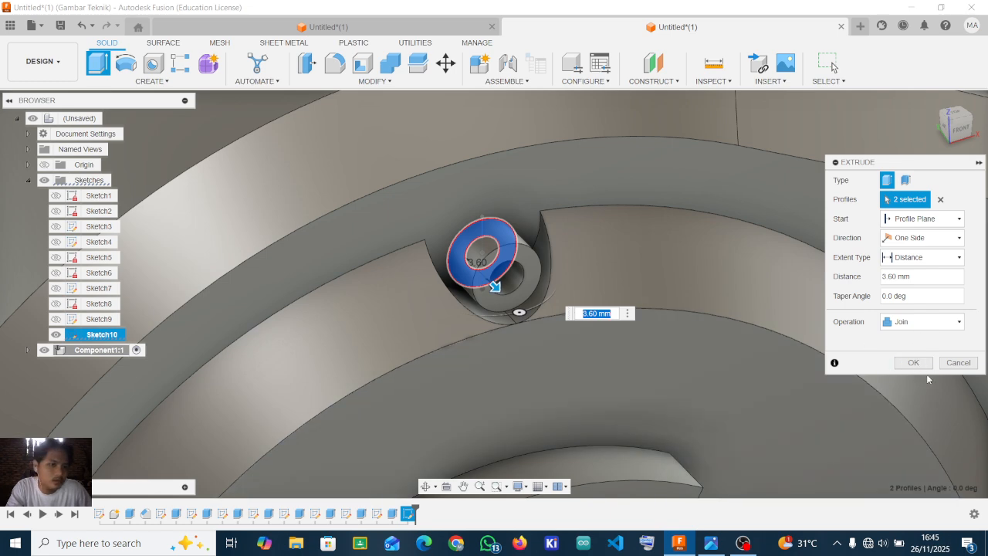
{"action": "scroll", "coordinate": [573, 335], "scroll_direction": "down", "scroll_amount": 5}
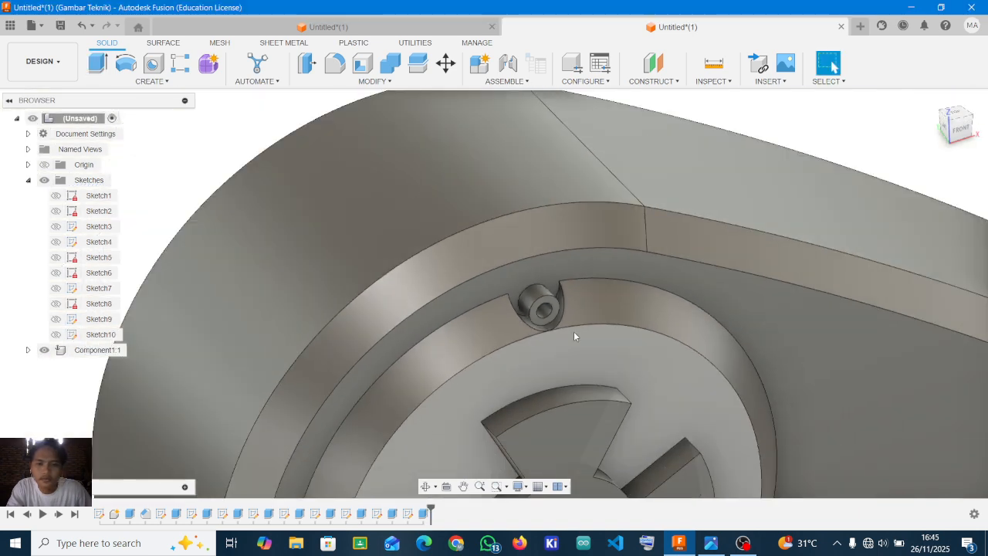
{"action": "middle_click_drag", "start_coordinate": [528, 260], "coordinate": [564, 290]}
{"action": "scroll", "coordinate": [412, 287], "scroll_direction": "down", "scroll_amount": 3}
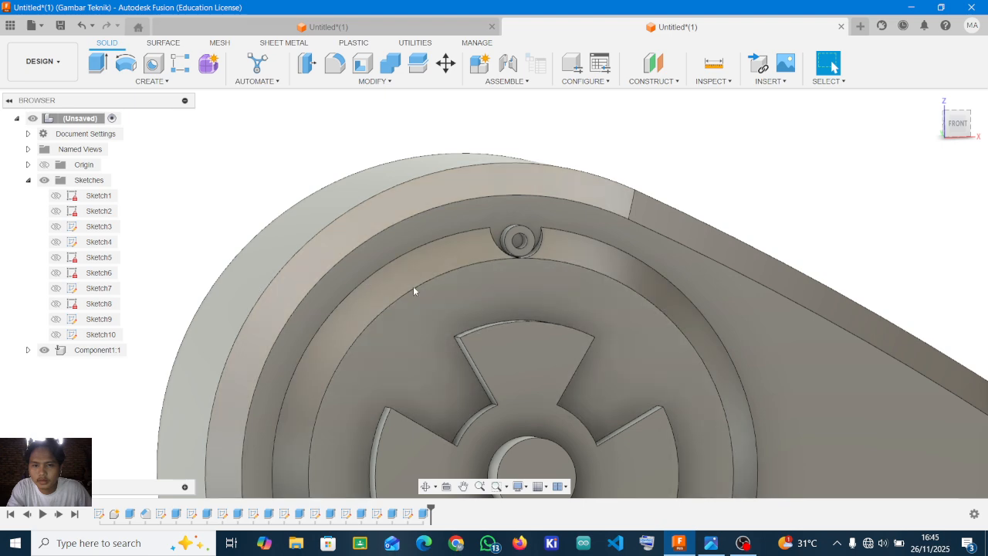
- Start a circular pattern of features with the hollow pin extrusion and the rim notch cut as its objects
{"action": "left_click", "coordinate": [152, 81]}
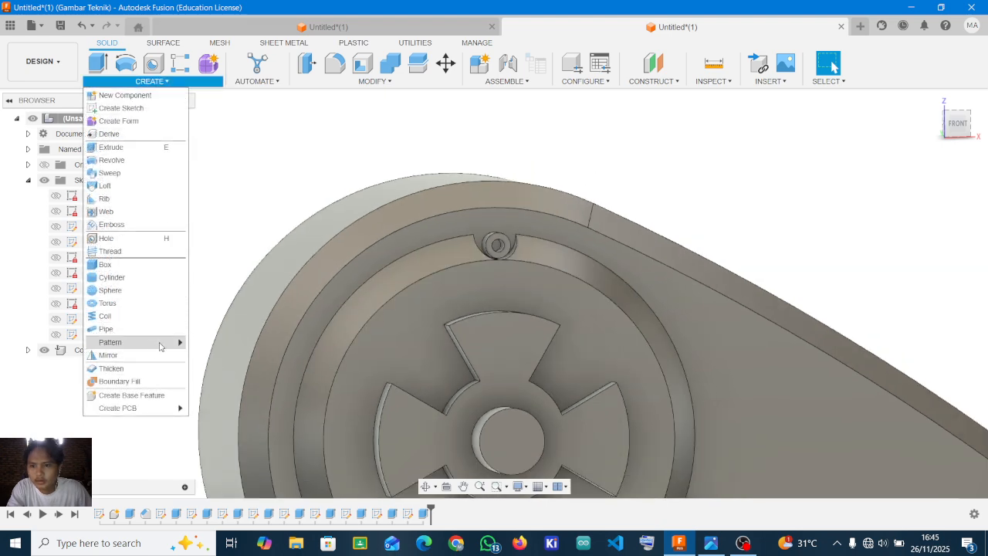
{"action": "mouse_move", "coordinate": [161, 344]}
{"action": "left_click", "coordinate": [219, 357]}
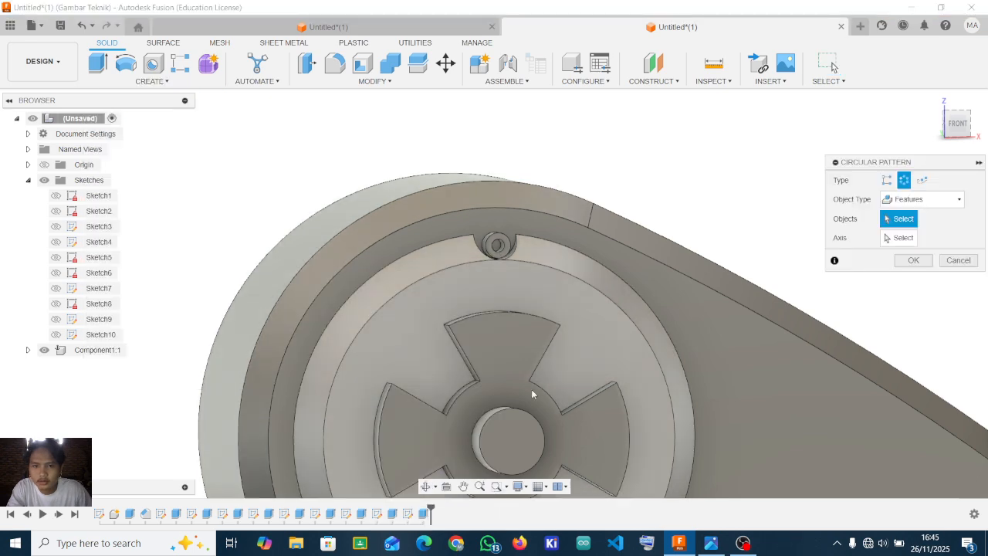
{"action": "left_click", "coordinate": [936, 202]}
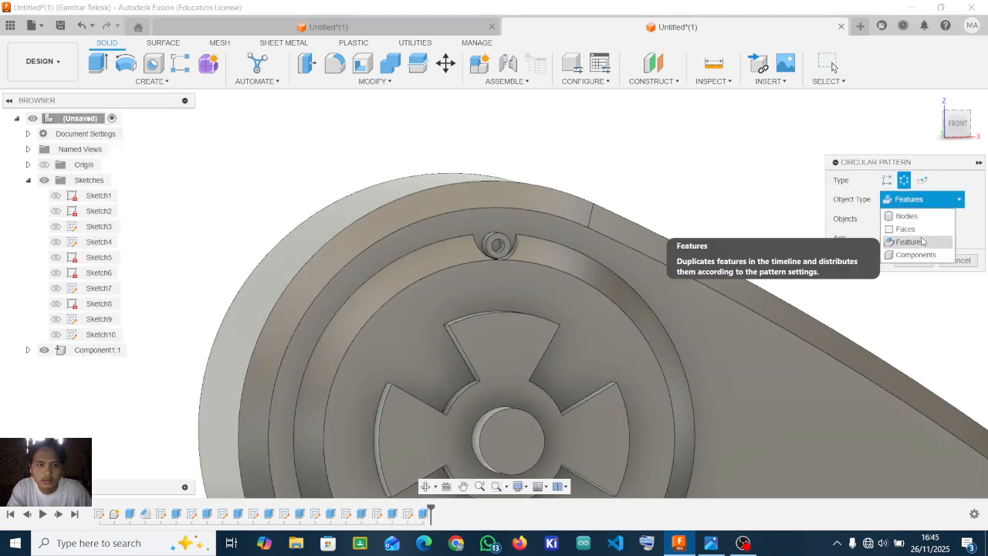
{"action": "left_click", "coordinate": [922, 241]}
{"action": "middle_click_drag", "start_coordinate": [629, 230], "coordinate": [620, 161]}
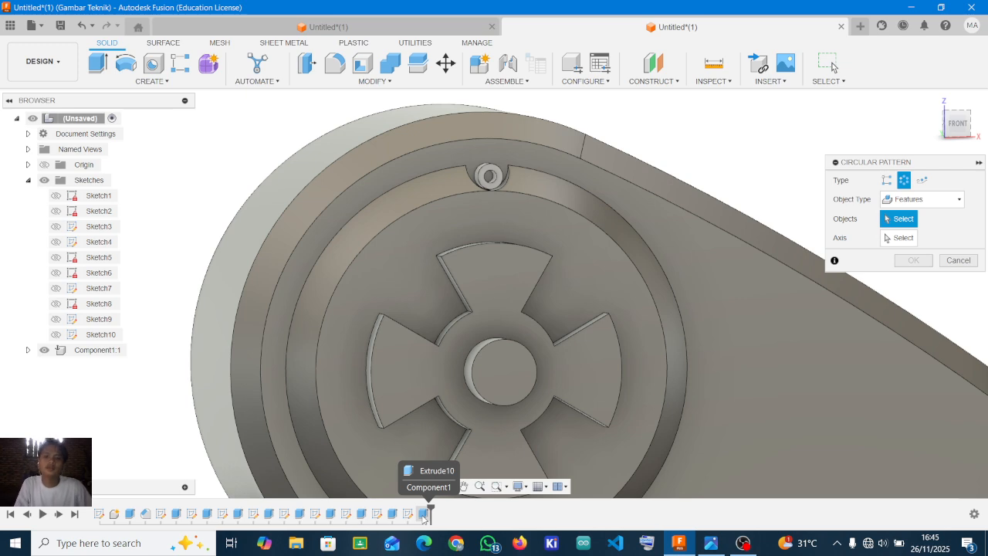
{"action": "left_click", "coordinate": [424, 514]}
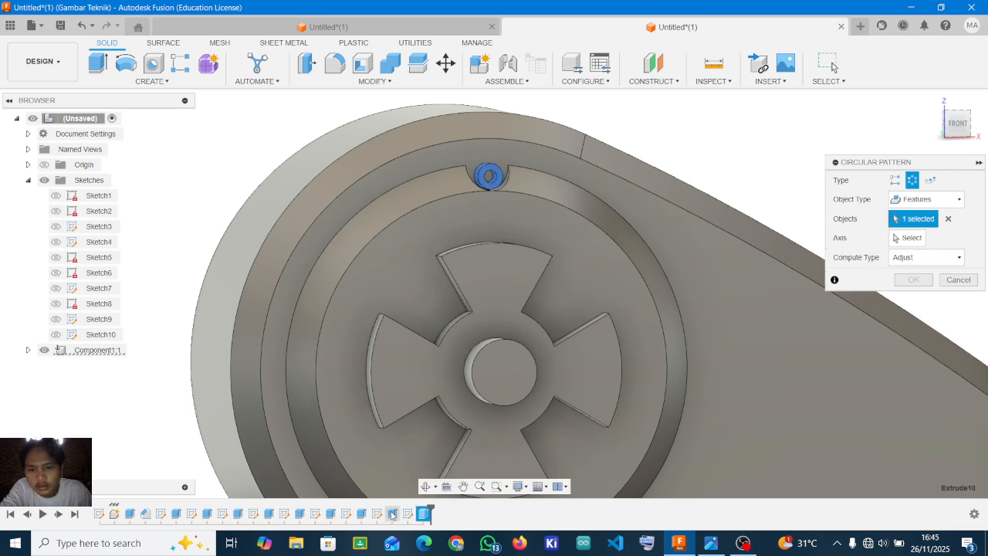
{"action": "left_click", "coordinate": [392, 514]}
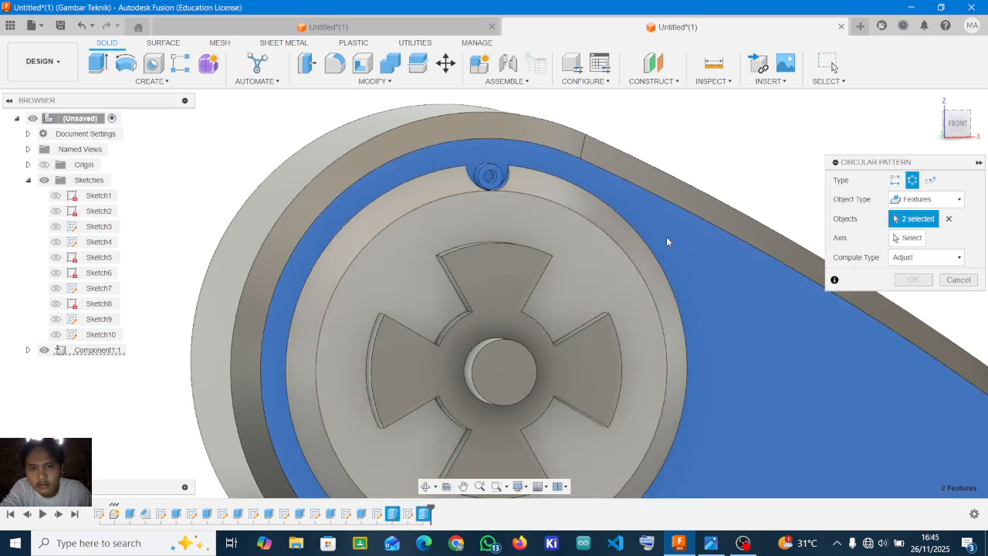
- Pattern the selected pin and notch around the hub's central boss with full distribution and a quantity of 12
{"action": "left_click", "coordinate": [908, 237]}
{"action": "middle_click_drag", "start_coordinate": [622, 282], "coordinate": [677, 176]}
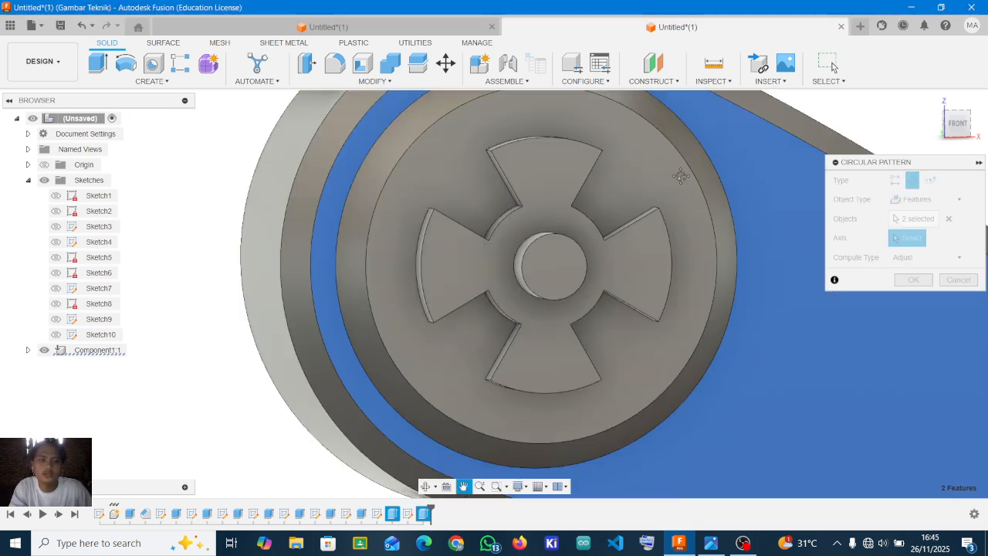
{"action": "left_click", "coordinate": [589, 265]}
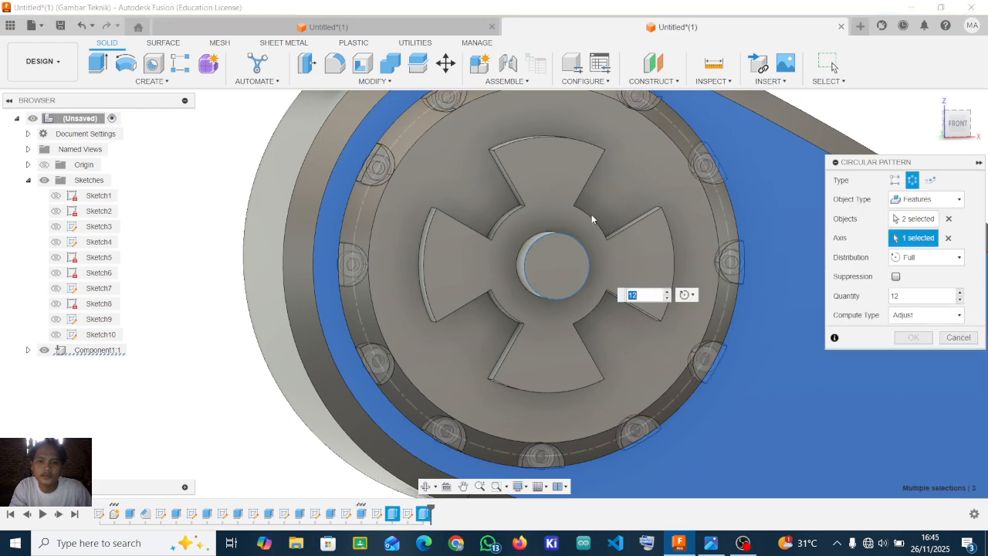
{"action": "scroll", "coordinate": [593, 219], "scroll_direction": "down", "scroll_amount": 3}
{"action": "middle_click_drag", "start_coordinate": [617, 262], "coordinate": [550, 261], "text": "shift"}
{"action": "left_click", "coordinate": [907, 296]}
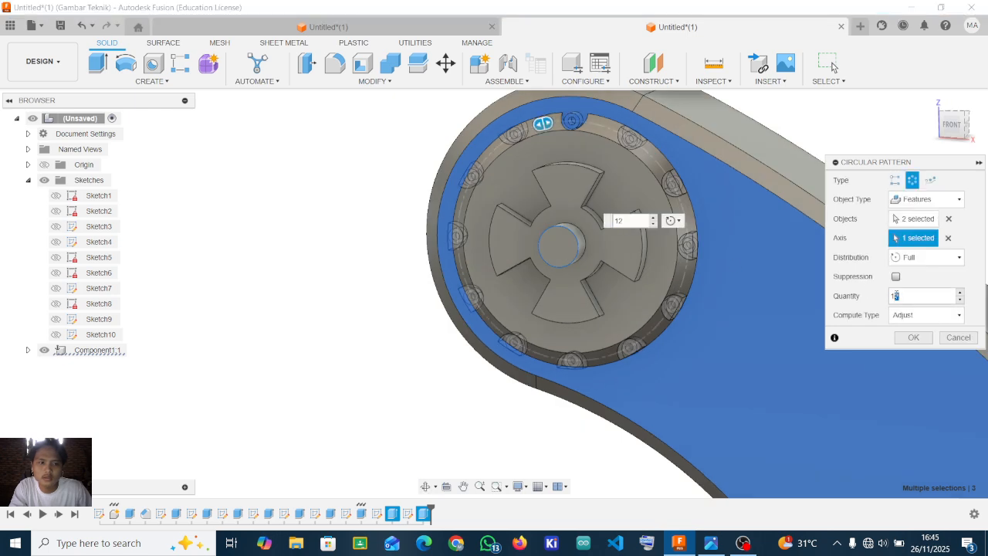
{"action": "type", "text": "12"}
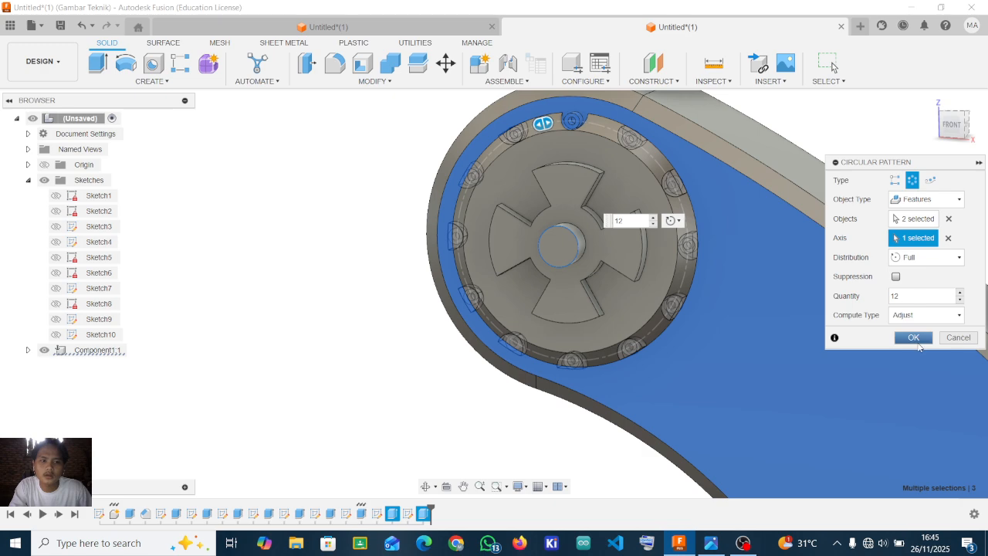
{"action": "key", "text": "Return"}
- Start a rectangle sketch on the arm's flat side face and examine the protruding block near the arm's base in ARM ROBOT.jpg
{"action": "scroll", "coordinate": [645, 254], "scroll_direction": "down", "scroll_amount": 2}
{"action": "scroll", "coordinate": [661, 247], "scroll_direction": "down", "scroll_amount": 3}
{"action": "mouse_move", "coordinate": [666, 202]}
{"action": "middle_mouse_down", "text": "shift"}
{"action": "mouse_move", "coordinate": [675, 224]}
{"action": "mouse_move", "coordinate": [673, 202]}
{"action": "mouse_move", "coordinate": [682, 212]}
{"action": "middle_mouse_up", "text": "shift"}
{"action": "scroll", "coordinate": [690, 293], "scroll_direction": "down", "scroll_amount": 3}
{"action": "middle_click_drag", "start_coordinate": [690, 295], "coordinate": [538, 224]}
{"action": "scroll", "coordinate": [621, 284], "scroll_direction": "up", "scroll_amount": 4}
{"action": "middle_click_drag", "start_coordinate": [627, 267], "coordinate": [595, 261], "text": "shift"}
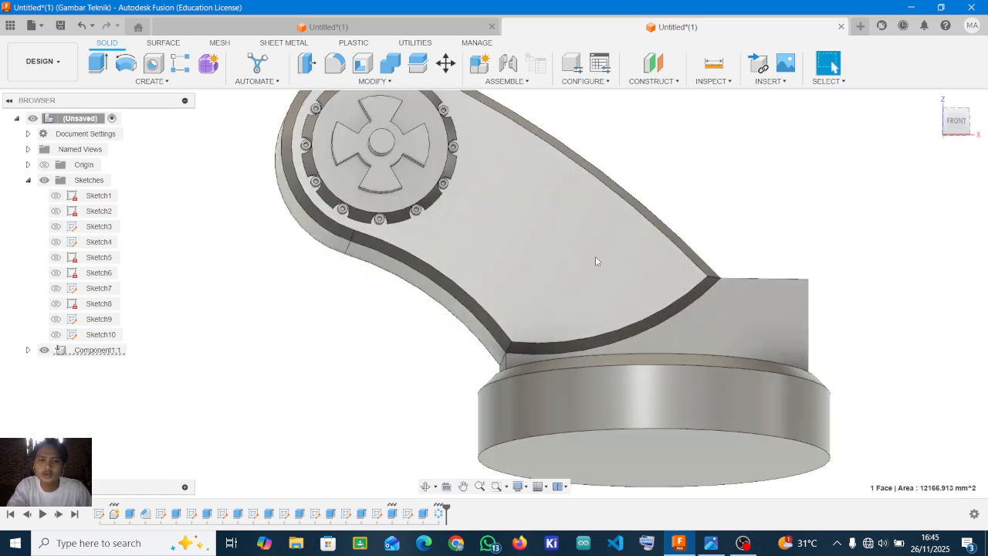
{"action": "left_click", "coordinate": [595, 261]}
{"action": "key", "text": "r"}
{"action": "left_click", "coordinate": [711, 542]}
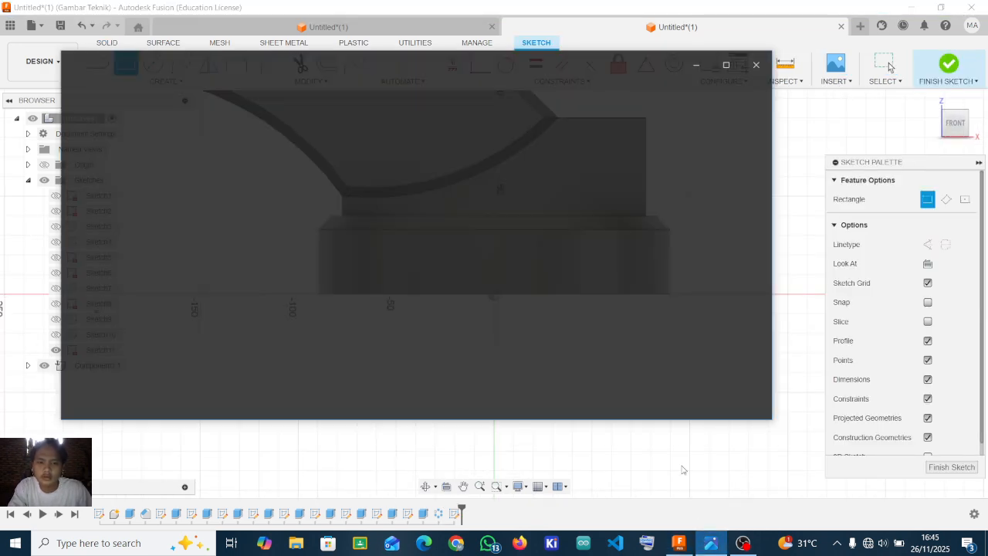
{"action": "scroll", "coordinate": [497, 276], "scroll_direction": "up", "scroll_amount": 1}
{"action": "left_click_drag", "start_coordinate": [502, 233], "coordinate": [501, 155]}
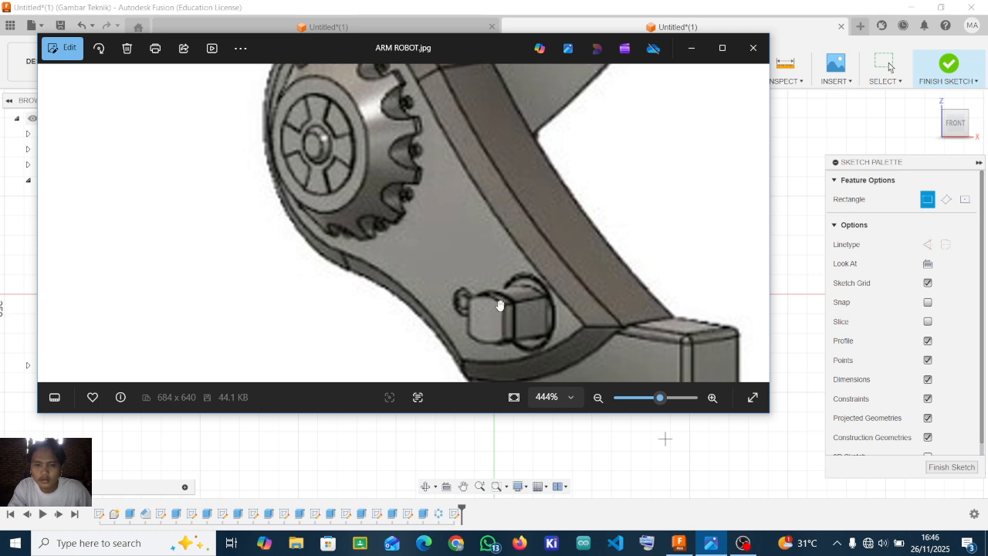
{"action": "left_click", "coordinate": [691, 48]}
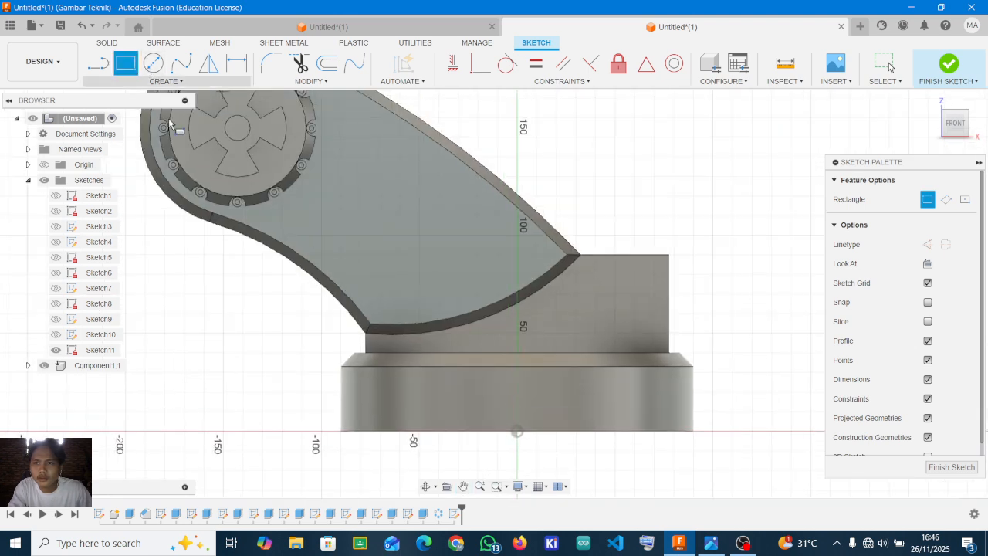
- Draw a center rectangle 30 mm wide and 20 mm high on the lower part of the arm's side face
{"action": "left_click", "coordinate": [965, 200]}
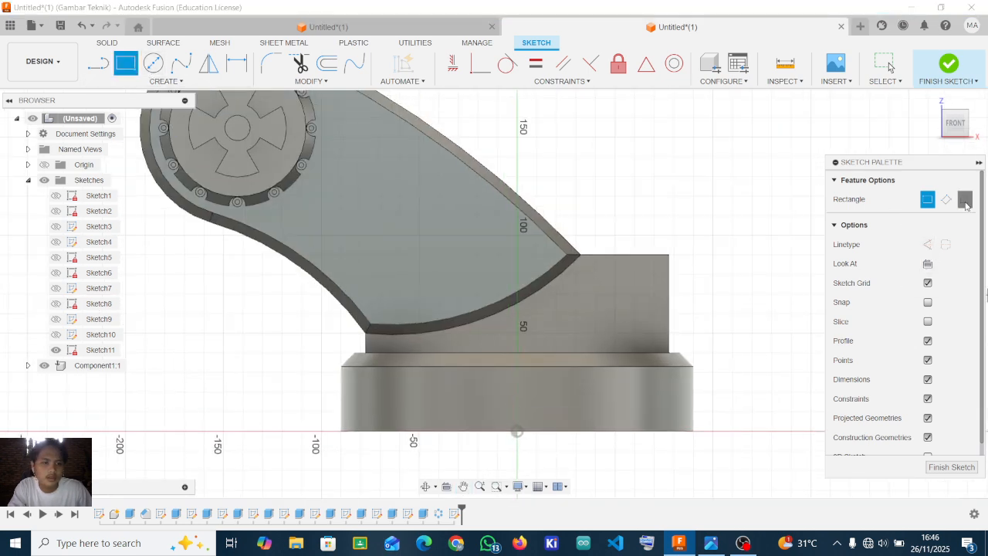
{"action": "left_click", "coordinate": [457, 236]}
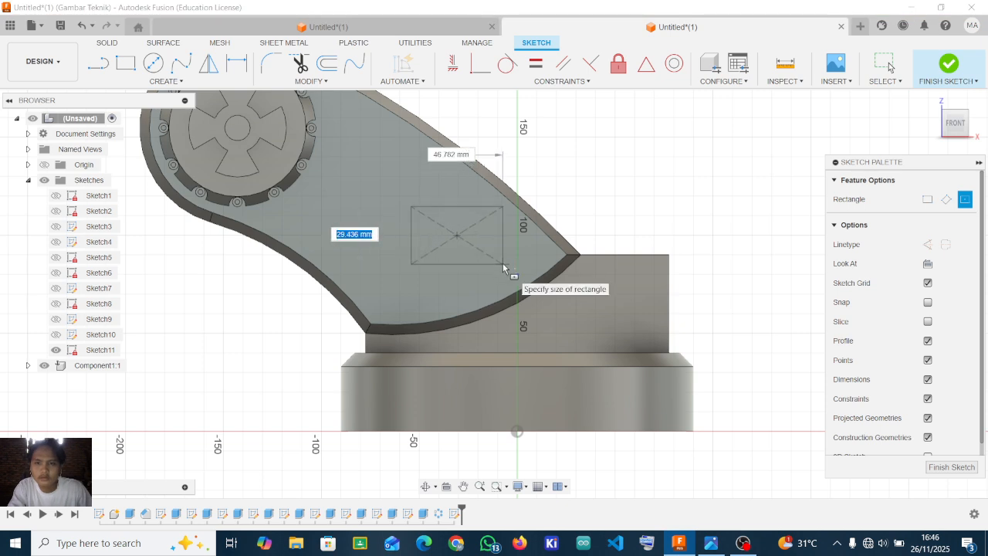
{"action": "type", "text": "20"}
{"action": "key", "text": "Tab"}
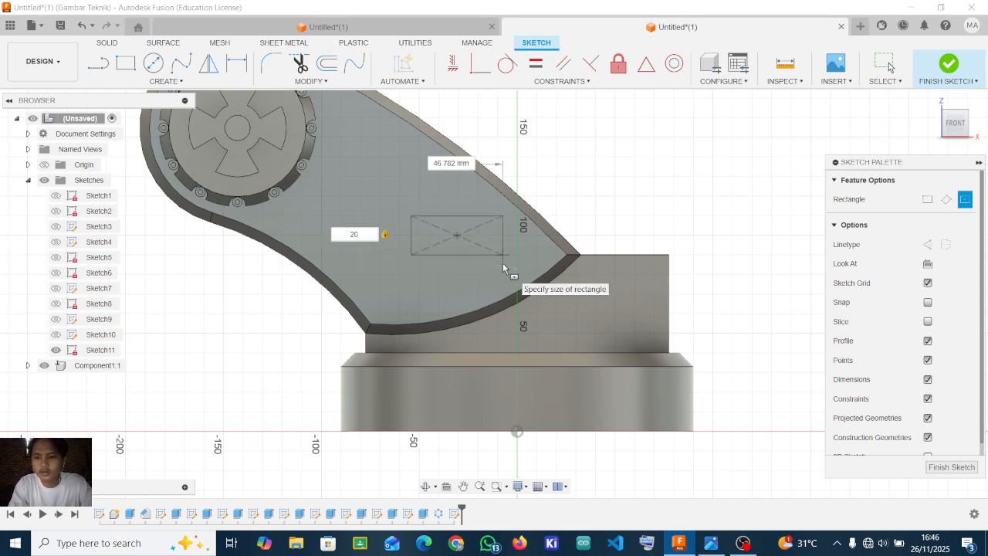
{"action": "type", "text": "30"}
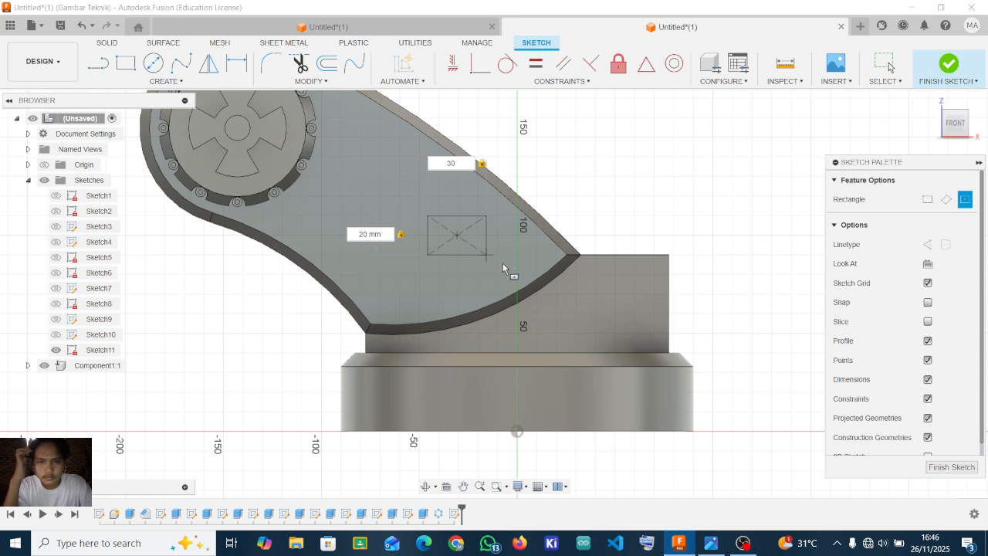
{"action": "key", "text": "Return"}
- Draw a three-point arc of about 24.7 mm radius between the rectangle's upper corners, bulging outward
{"action": "scroll", "coordinate": [432, 177], "scroll_direction": "up", "scroll_amount": 2}
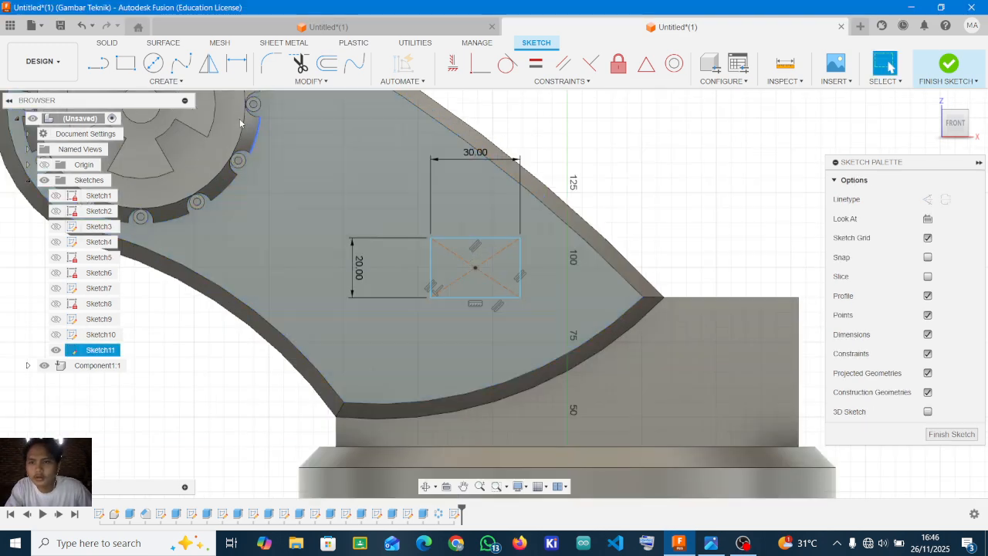
{"action": "left_click", "coordinate": [182, 82]}
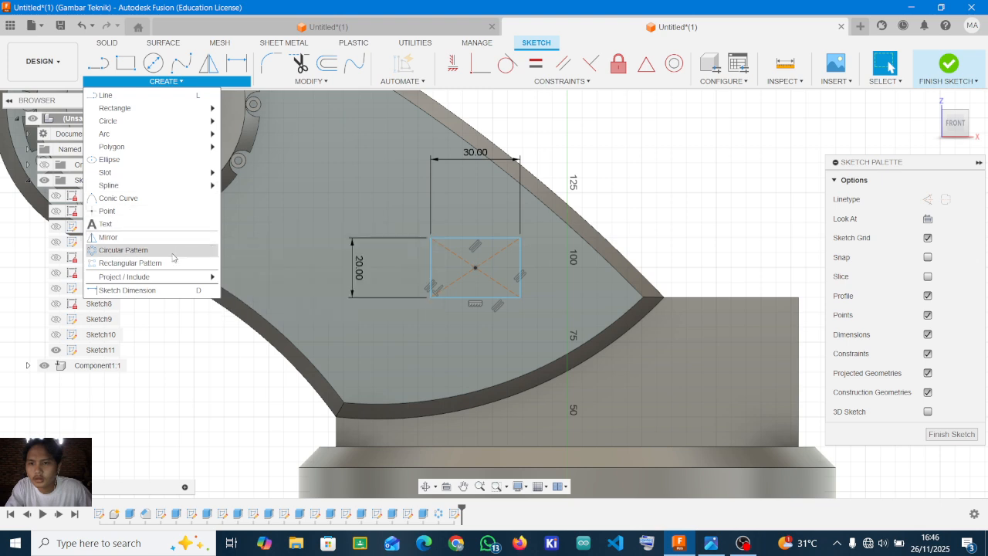
{"action": "mouse_move", "coordinate": [177, 134]}
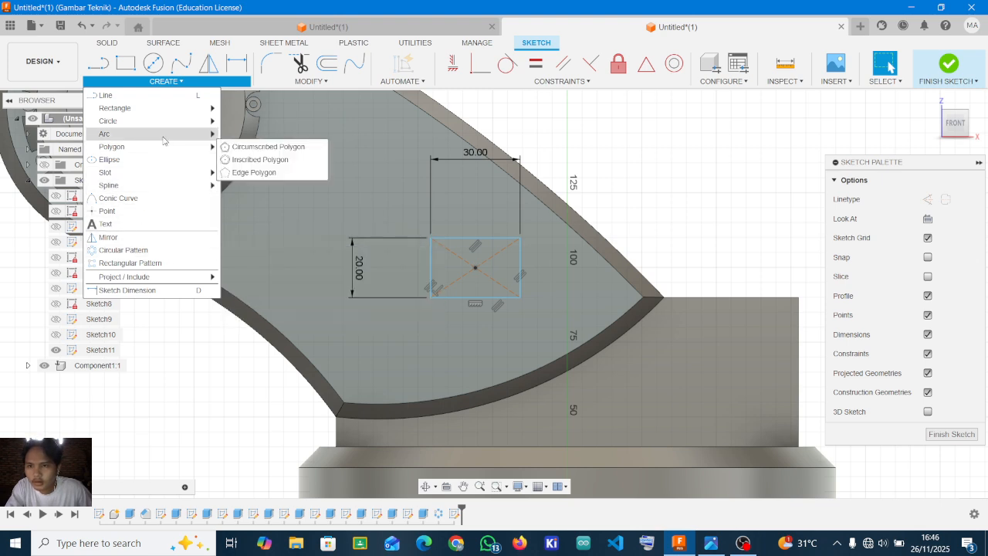
{"action": "left_click", "coordinate": [246, 135]}
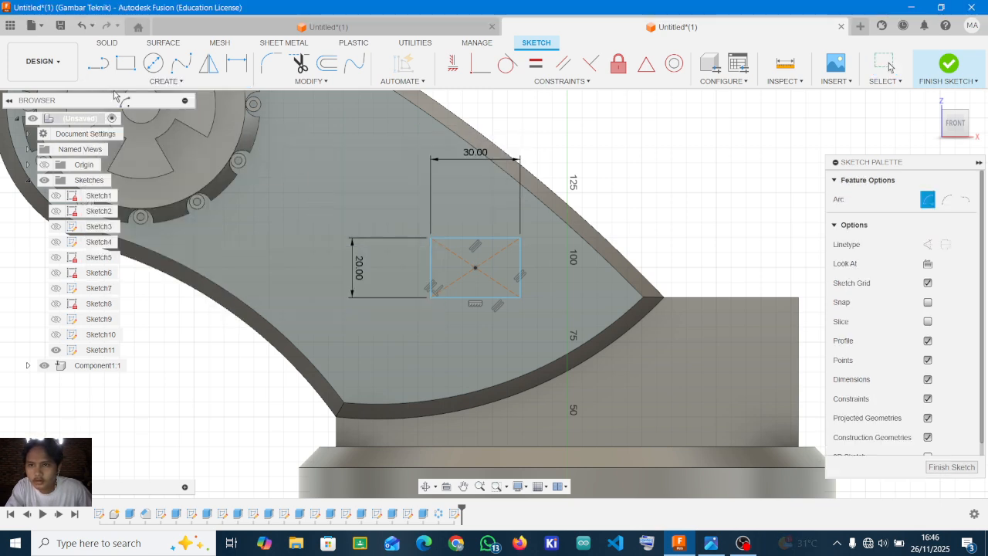
{"action": "left_click", "coordinate": [138, 82]}
{"action": "mouse_move", "coordinate": [155, 133]}
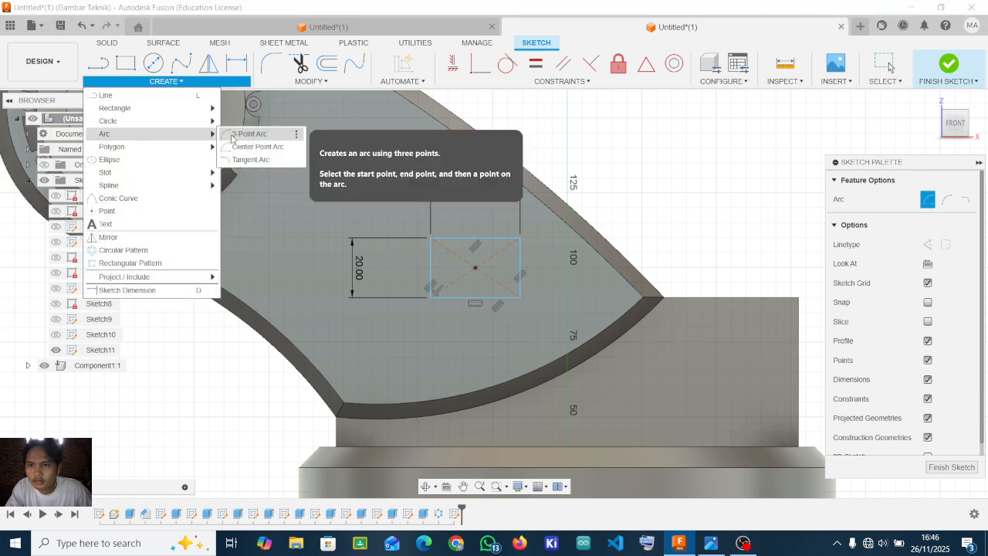
{"action": "left_click", "coordinate": [245, 134]}
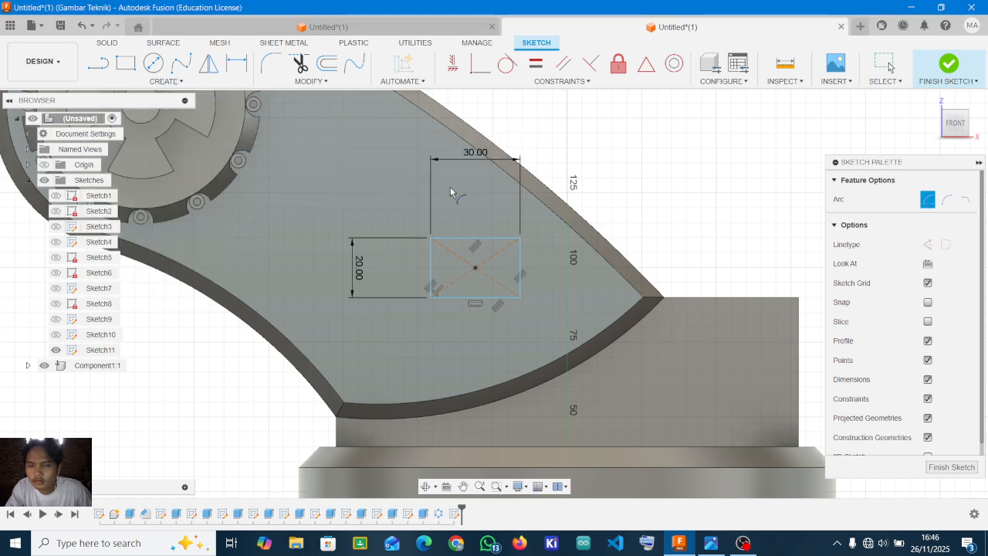
{"action": "left_click", "coordinate": [432, 243]}
{"action": "left_click", "coordinate": [516, 239]}
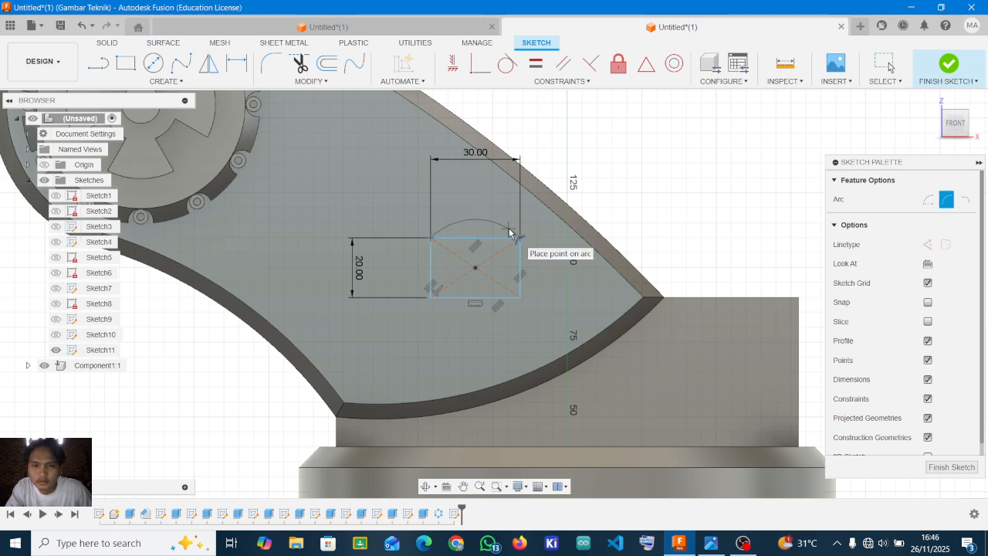
- Draw a three-point arc of about 25.4 mm radius between the rectangle's lower corners, bulging outward
{"action": "left_click", "coordinate": [431, 298]}
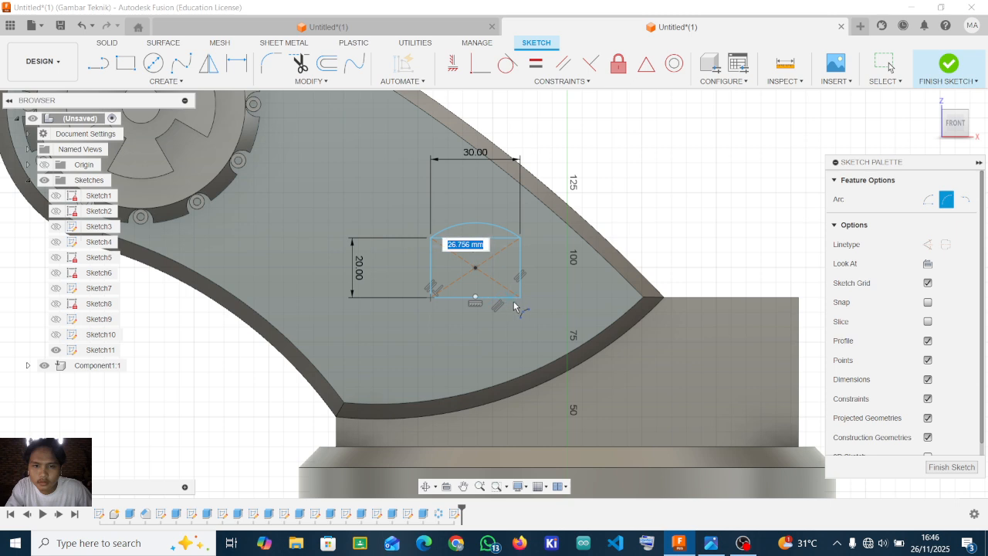
{"action": "left_click", "coordinate": [521, 298]}
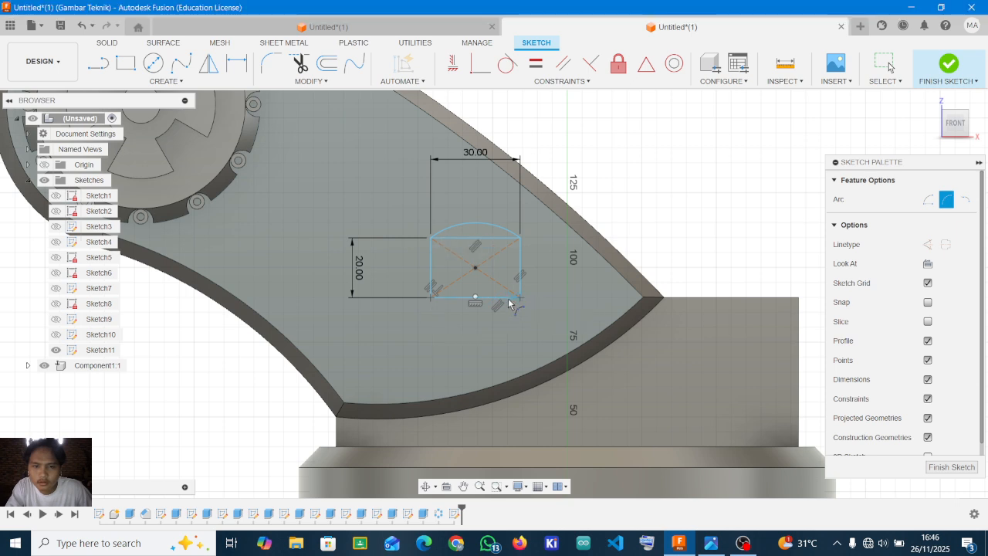
{"action": "left_click", "coordinate": [487, 313]}
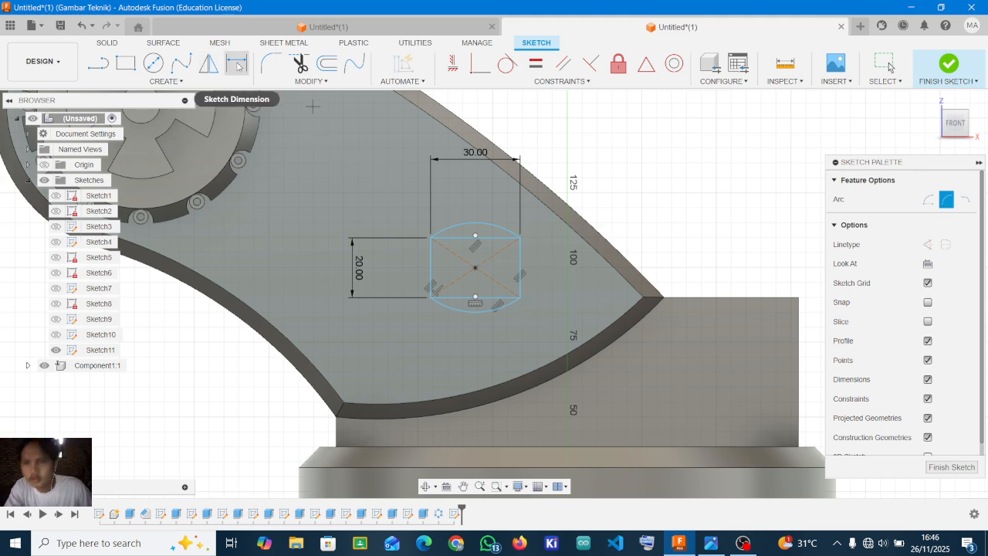
- Dimension both the upper and lower arcs with a radius of 25 mm
{"action": "key", "text": "d"}
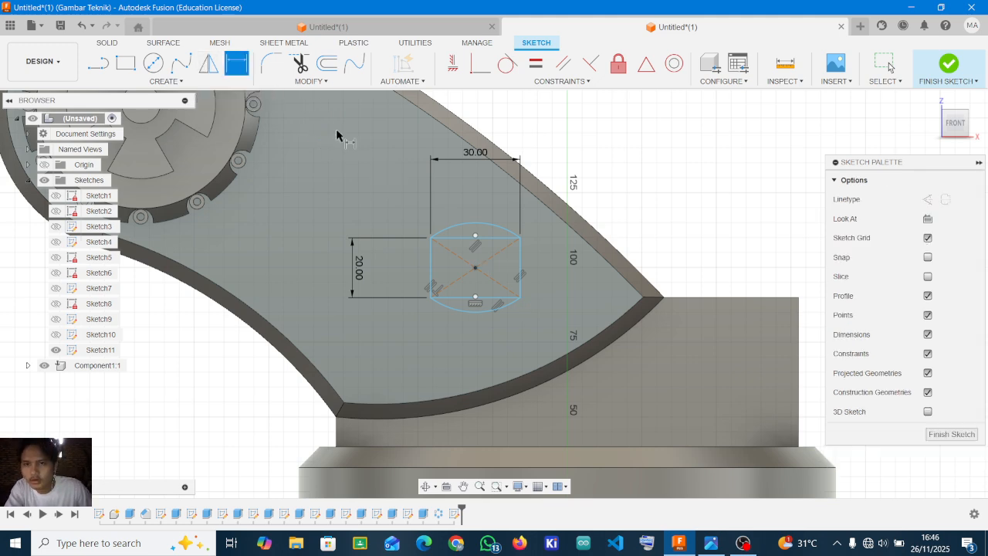
{"action": "left_click", "coordinate": [463, 225]}
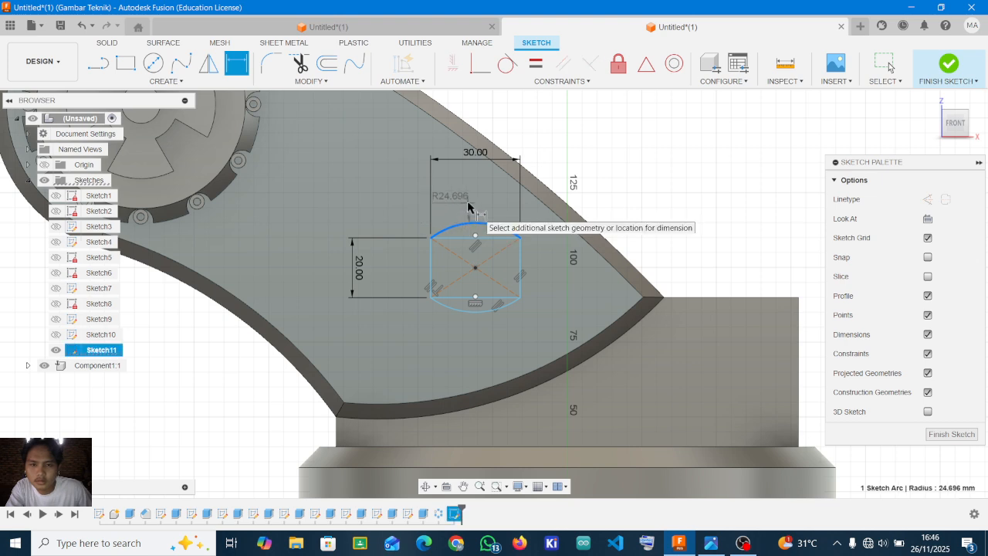
{"action": "left_click", "coordinate": [468, 206]}
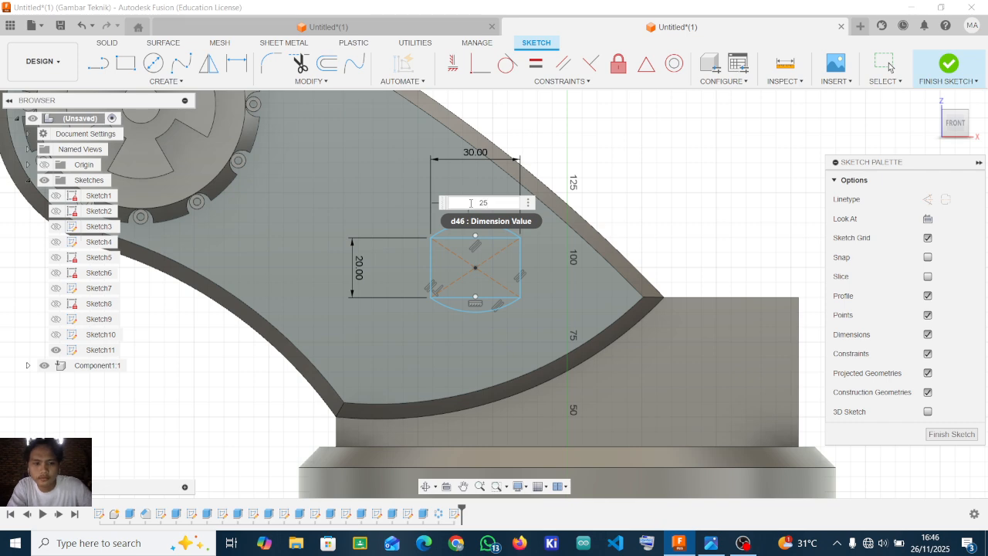
{"action": "key", "text": "Return"}
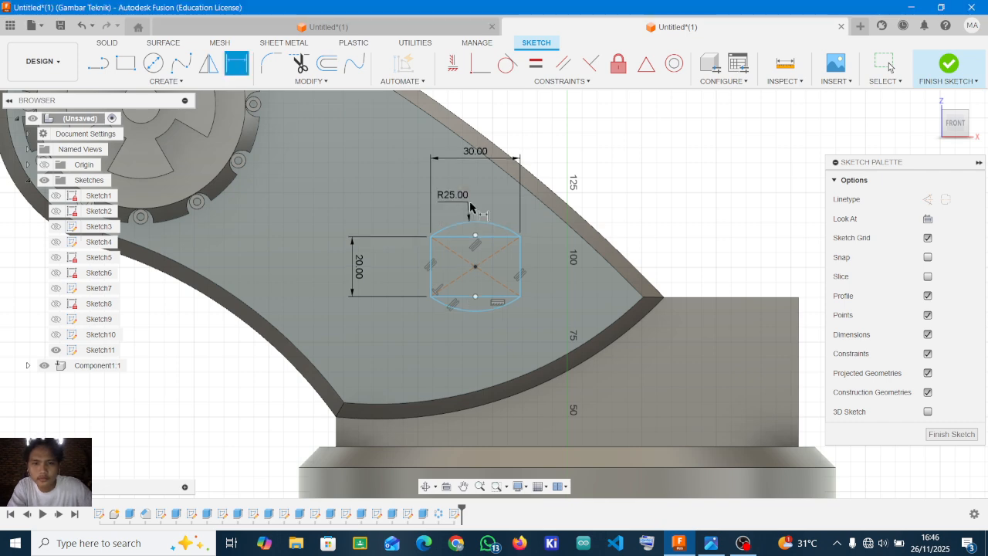
{"action": "left_click", "coordinate": [484, 311]}
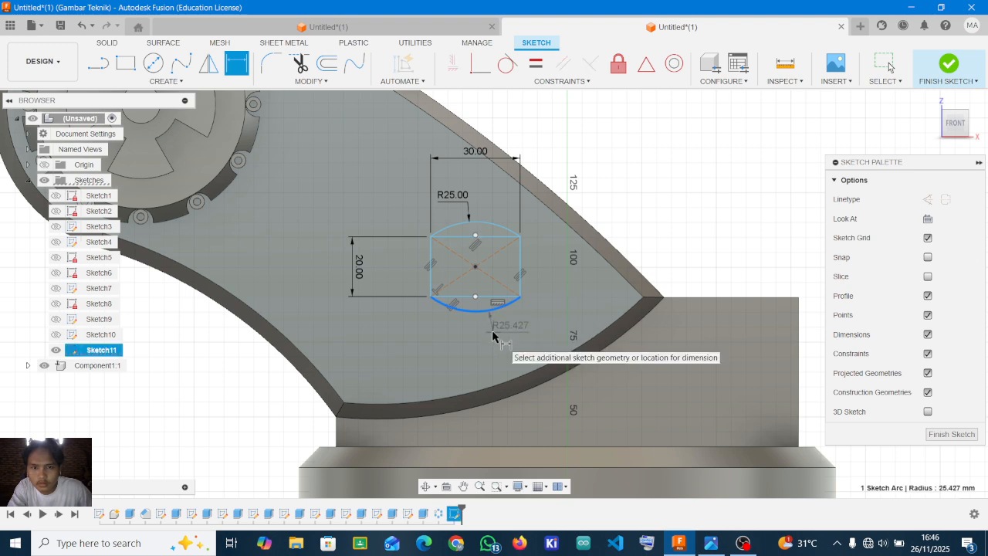
{"action": "left_click", "coordinate": [492, 334]}
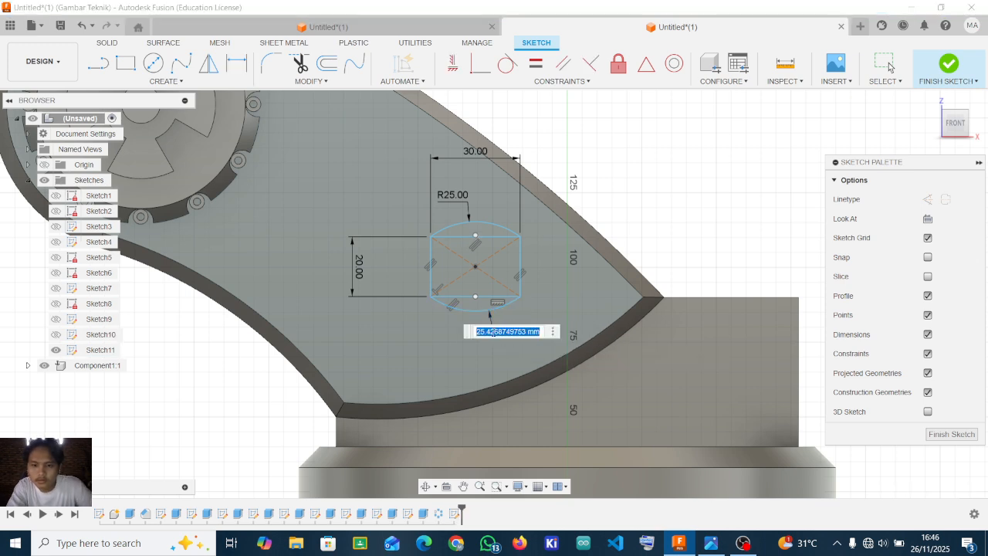
{"action": "key", "text": "Return"}
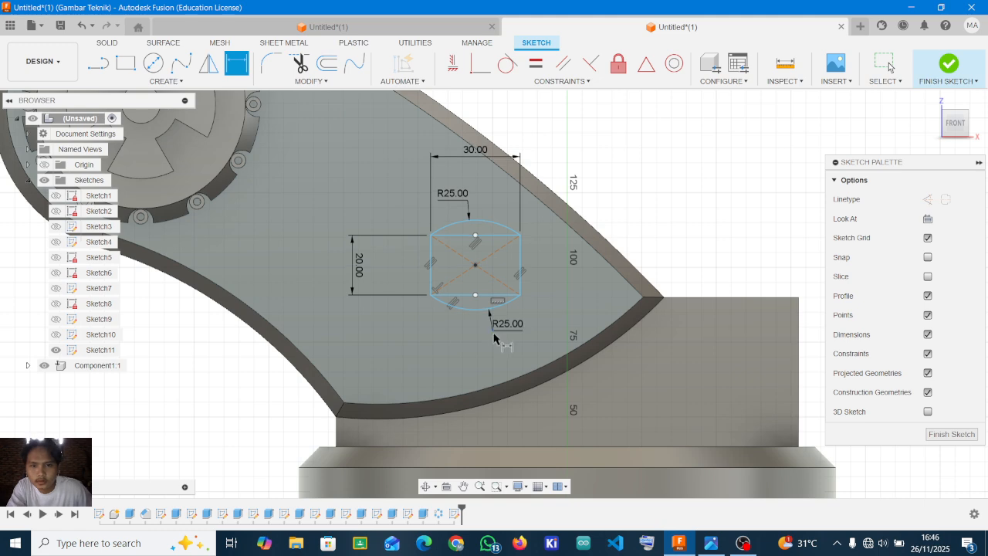
- Extrude the rectangle and both arc segments 20 mm outward from the arm's side face, joined to the arm
{"action": "scroll", "coordinate": [518, 298], "scroll_direction": "down", "scroll_amount": 2}
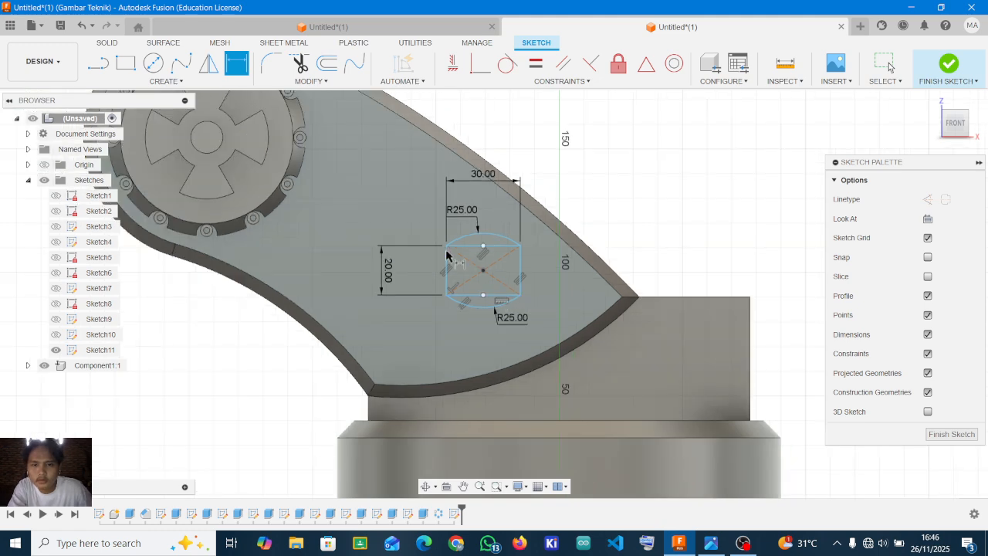
{"action": "key", "text": "Escape"}
{"action": "left_click", "coordinate": [495, 259]}
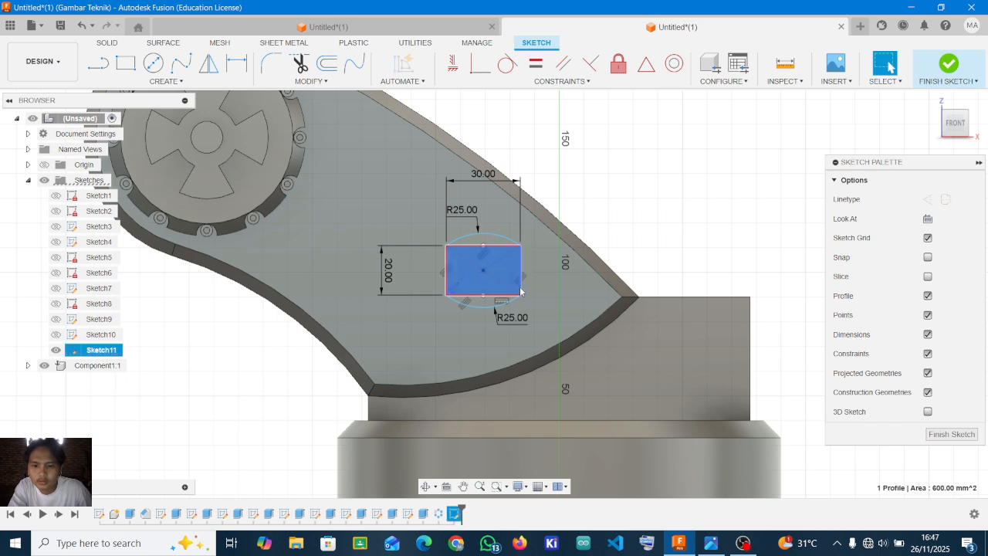
{"action": "key", "text": "e"}
{"action": "left_click", "coordinate": [483, 240]}
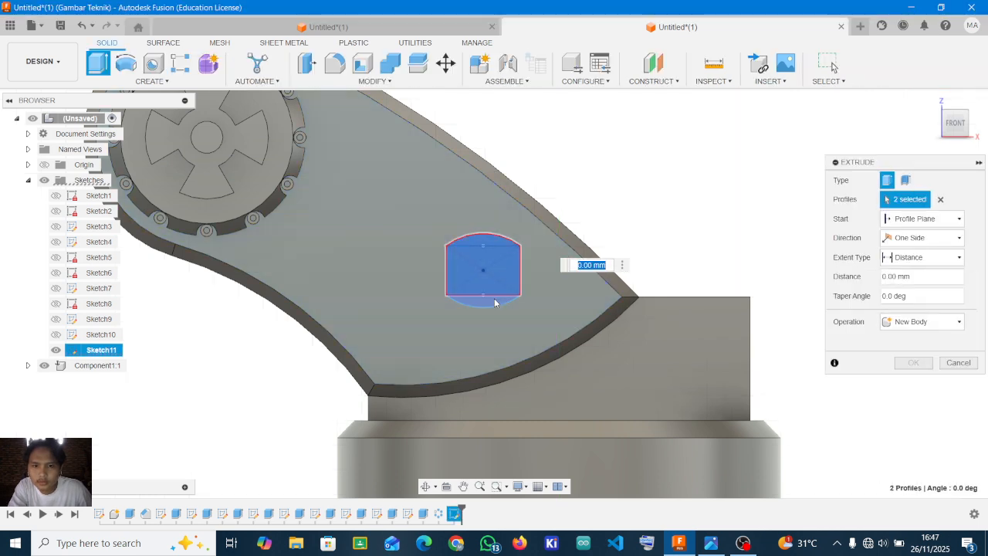
{"action": "left_click", "coordinate": [495, 303]}
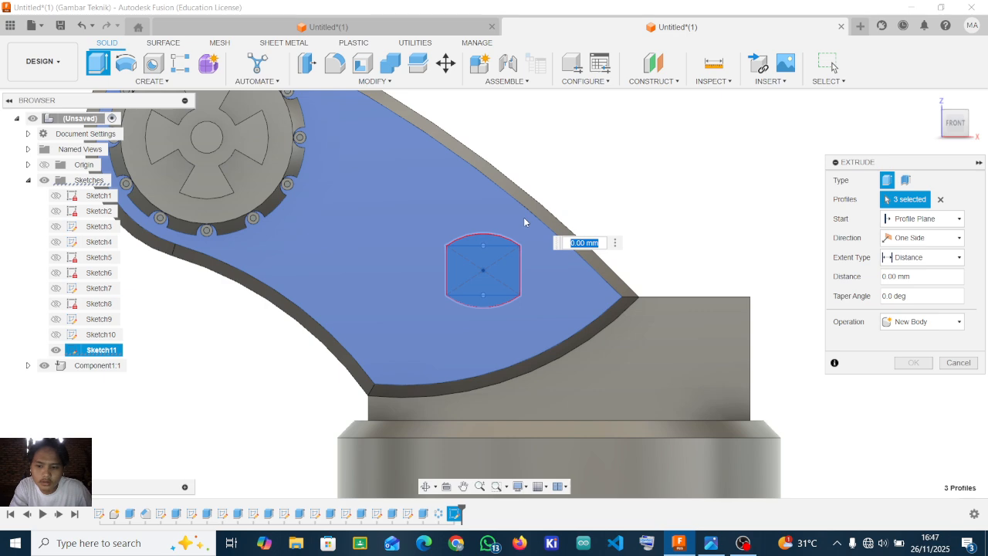
{"action": "middle_click_drag", "start_coordinate": [577, 269], "coordinate": [523, 332], "text": "shift"}
{"action": "left_click_drag", "start_coordinate": [518, 315], "coordinate": [547, 337]}
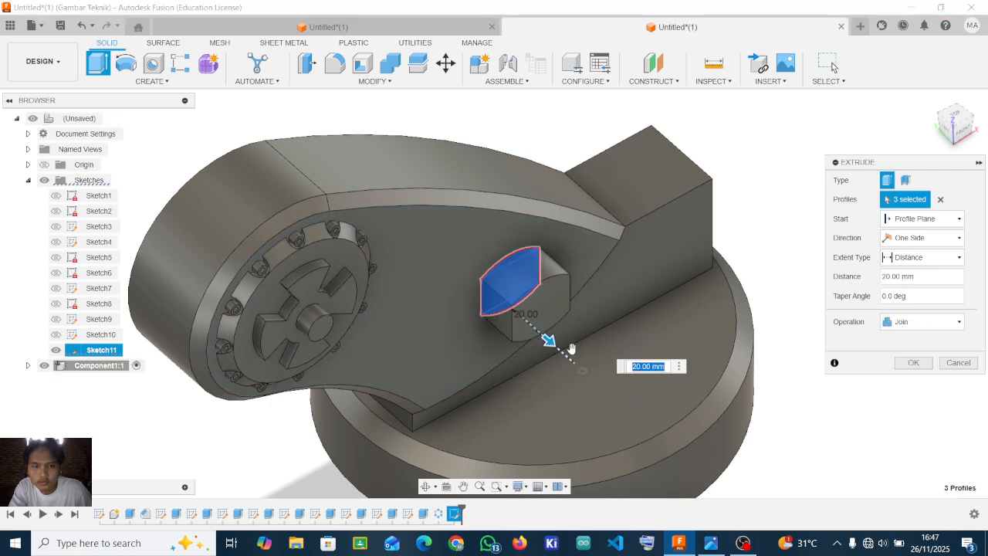
{"action": "left_click", "coordinate": [929, 364]}
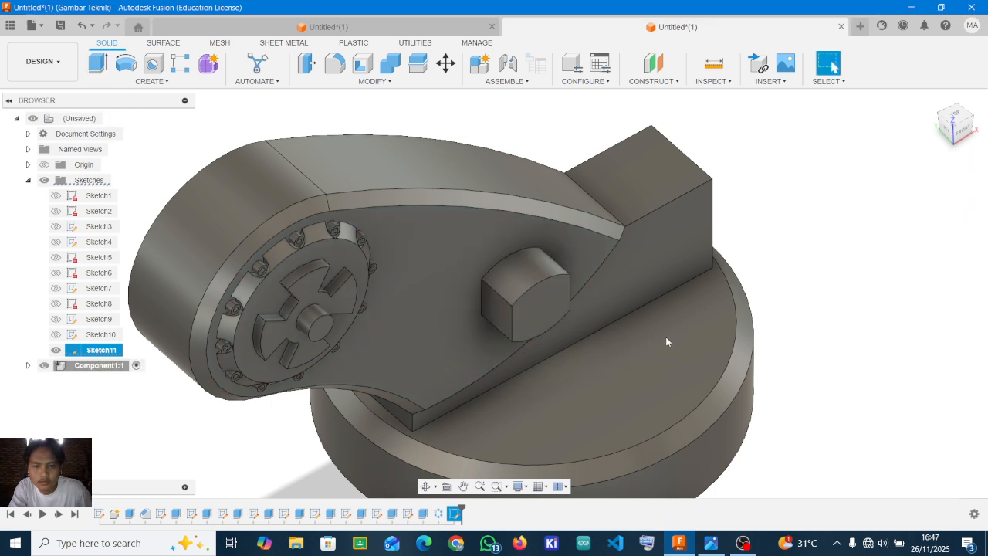
- Sketch on the block's front face and offset its outline 2 mm outward, checking the block's shape in the ARM ROBOT.jpg reference
{"action": "middle_click_drag", "start_coordinate": [547, 291], "coordinate": [523, 277], "text": "shift"}
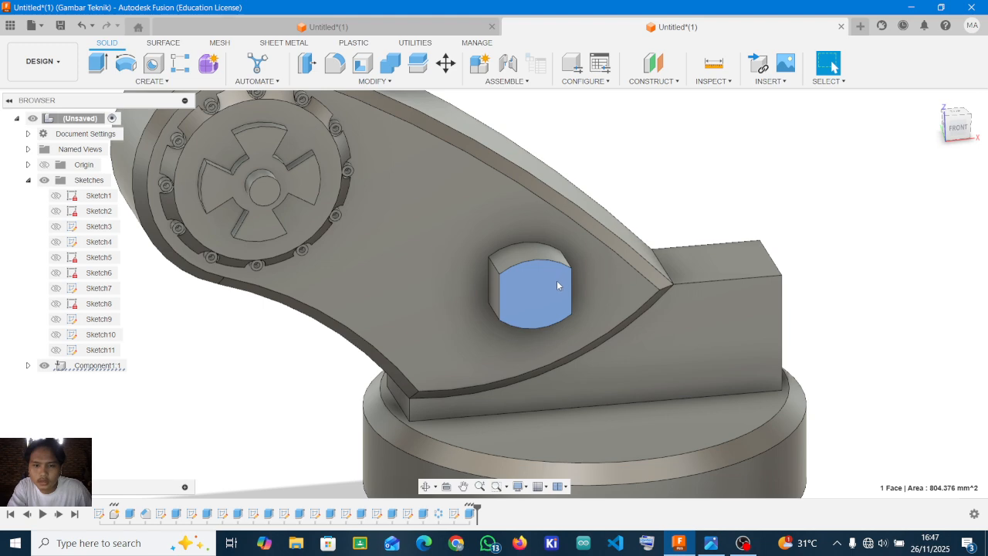
{"action": "key", "text": "r"}
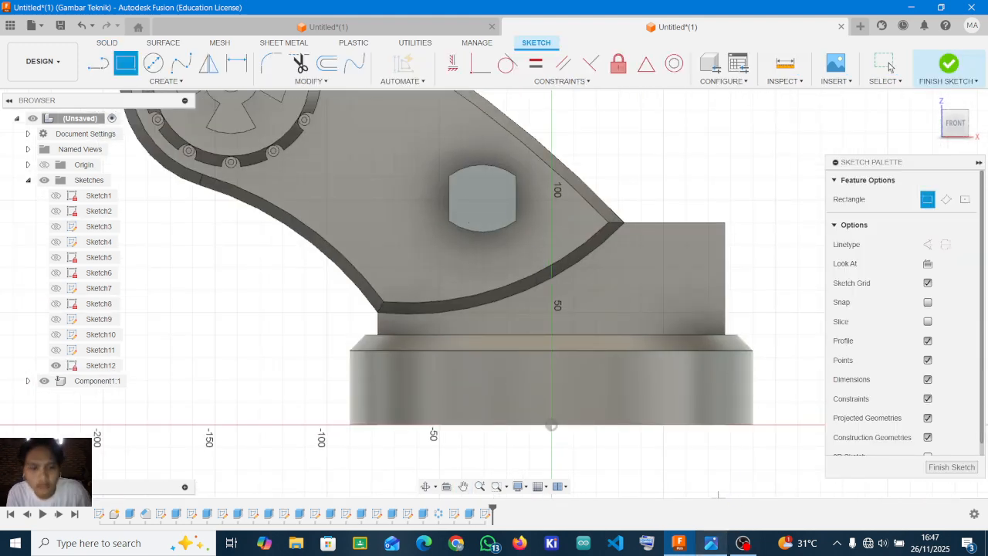
{"action": "left_click", "coordinate": [710, 544]}
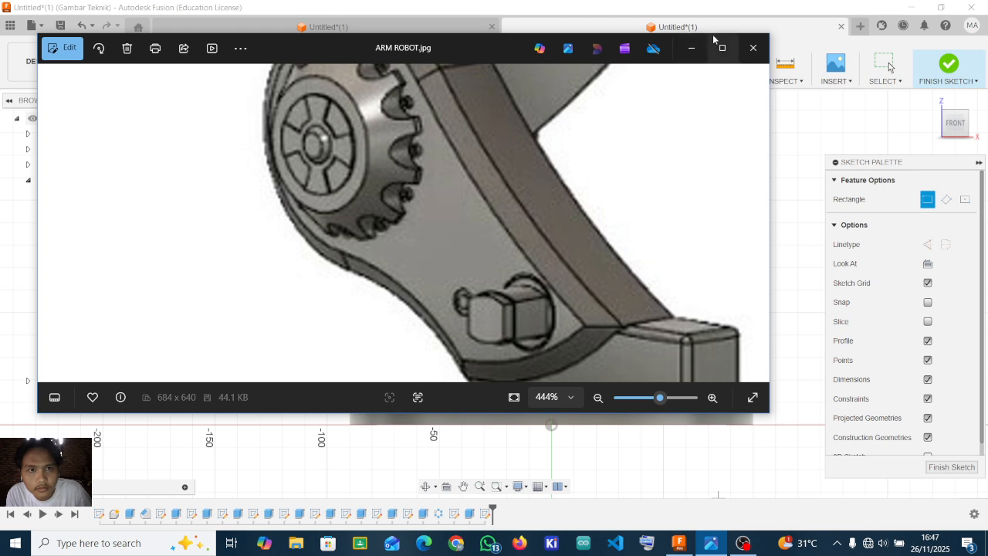
{"action": "left_click", "coordinate": [691, 48]}
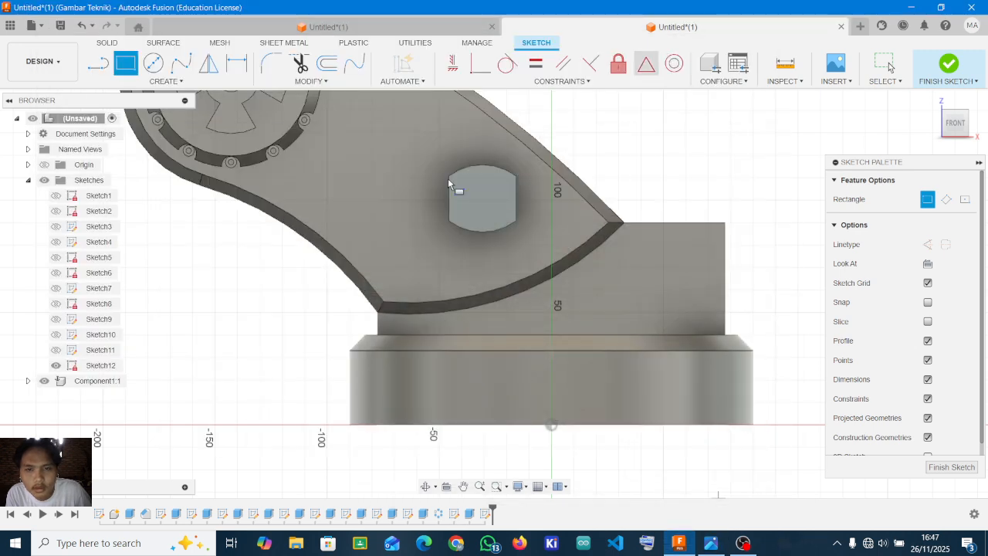
{"action": "left_click", "coordinate": [326, 64]}
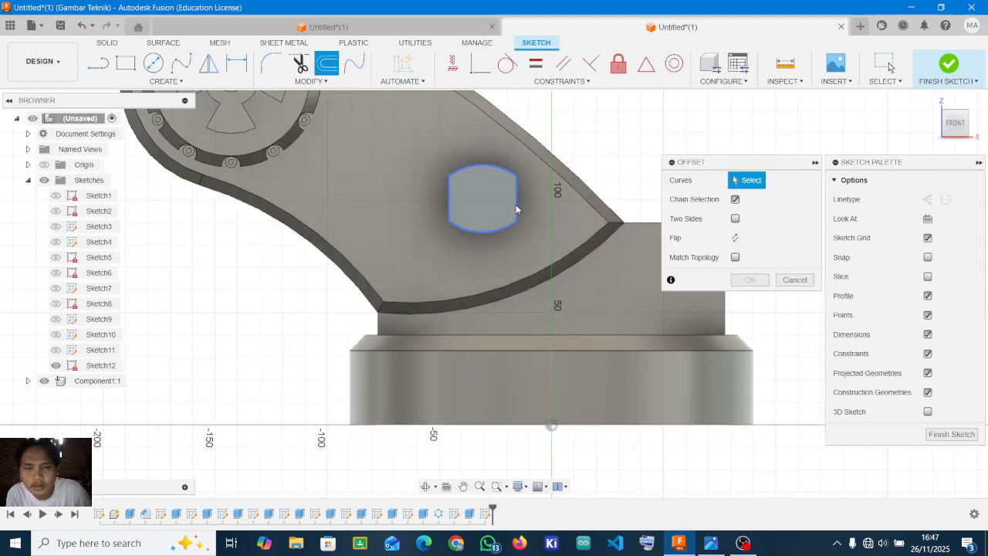
{"action": "left_click", "coordinate": [516, 210]}
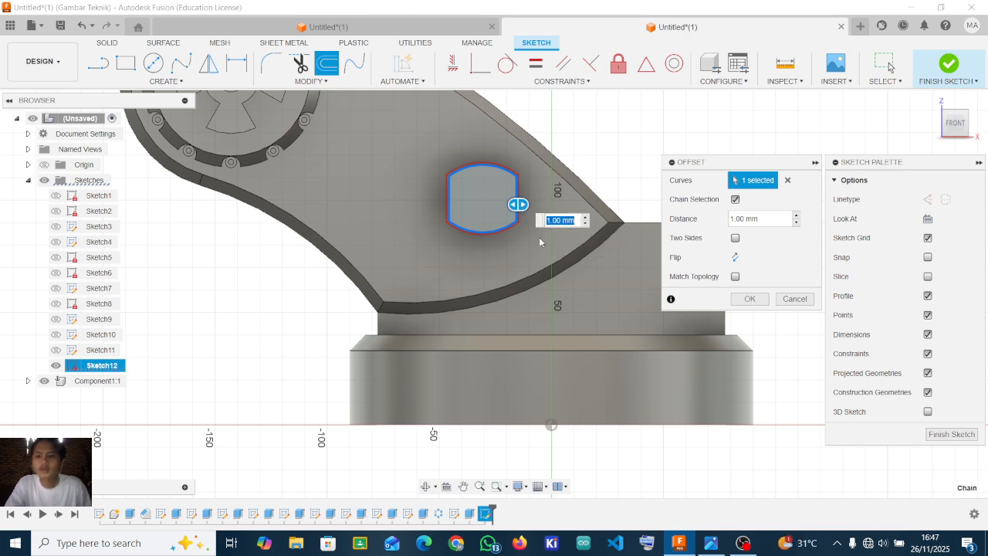
{"action": "type", "text": "2"}
{"action": "key", "text": "Return"}
{"action": "left_click", "coordinate": [761, 303]}
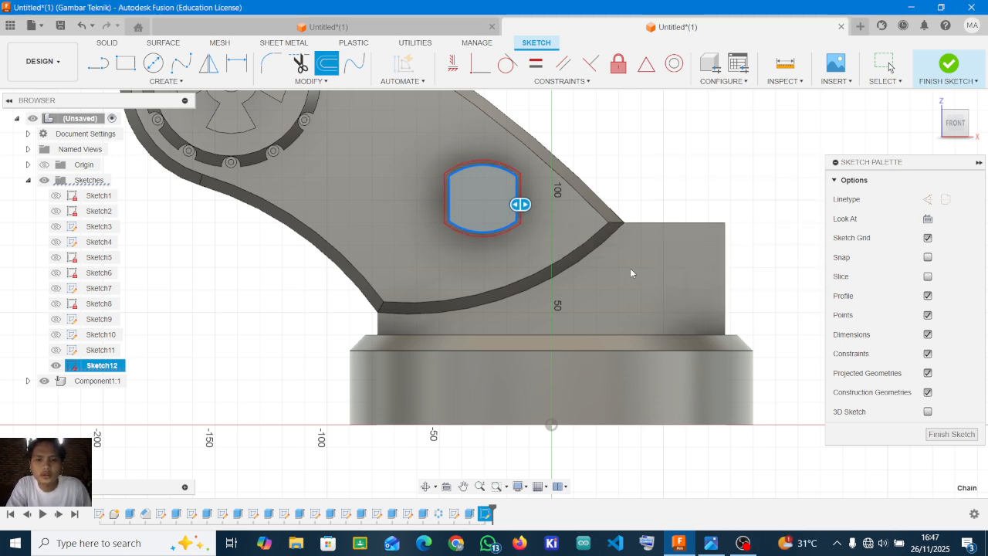
{"action": "middle_click_drag", "start_coordinate": [551, 165], "coordinate": [569, 198], "text": "shift"}
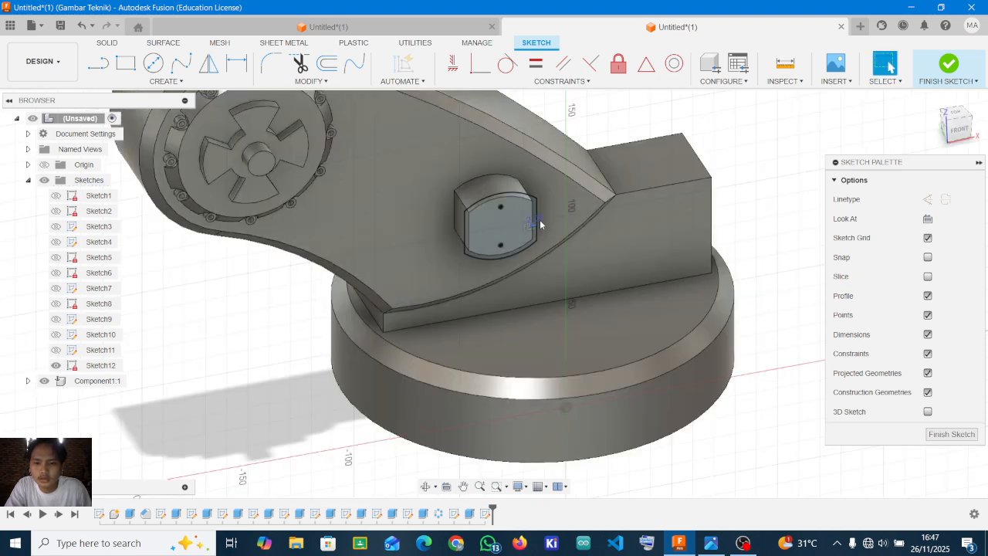
- Extrude the 2 mm border profile -20 mm back to the arm's side face using the Join operation
{"action": "key", "text": "e"}
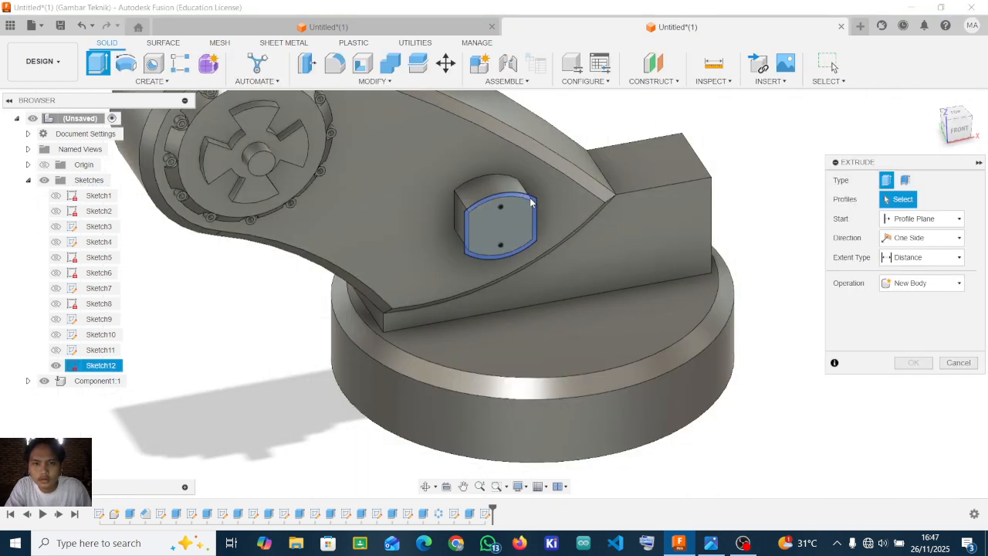
{"action": "left_click", "coordinate": [531, 207]}
{"action": "left_click_drag", "start_coordinate": [504, 260], "coordinate": [481, 225]}
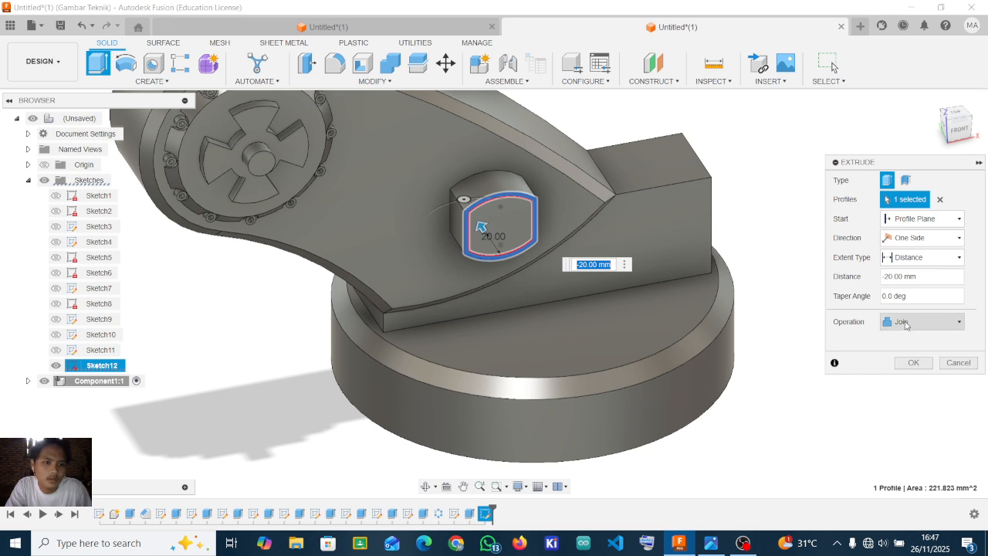
{"action": "left_click", "coordinate": [923, 321]}
{"action": "left_click", "coordinate": [909, 345]}
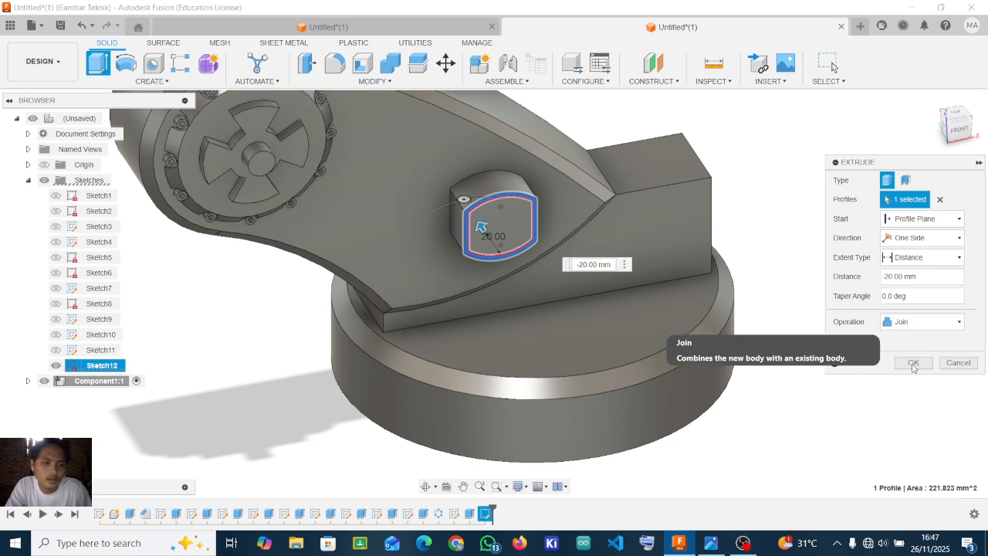
{"action": "left_click", "coordinate": [913, 363]}
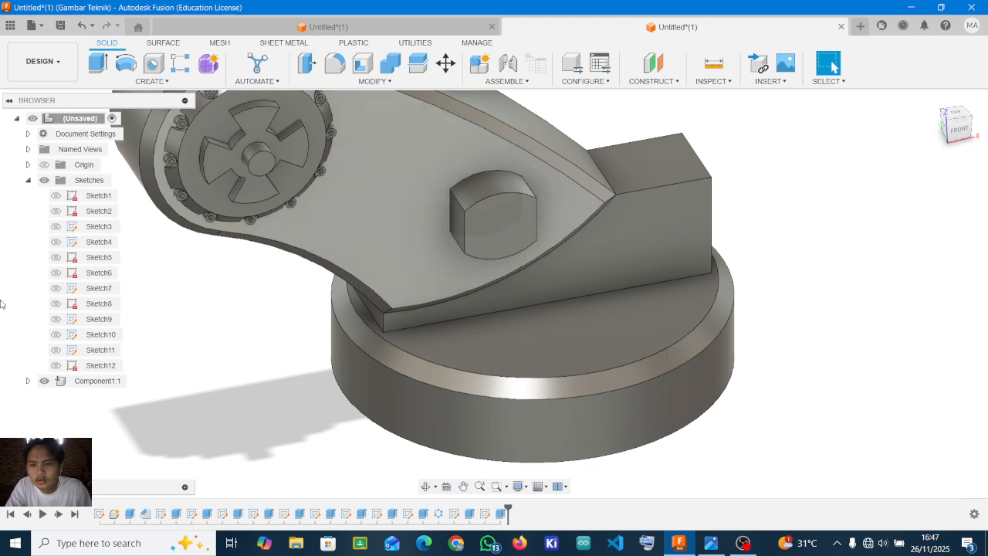
- Show Sketch12, cut its border profile -10 mm into the block to leave a step, and hide the sketch again
{"action": "left_click", "coordinate": [55, 368]}
{"action": "left_click", "coordinate": [55, 367]}
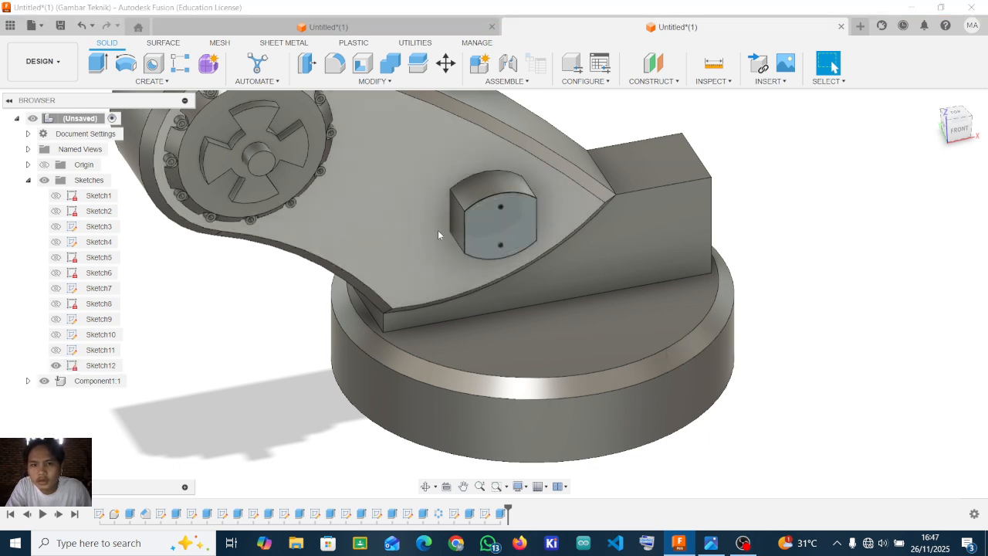
{"action": "key", "text": "e"}
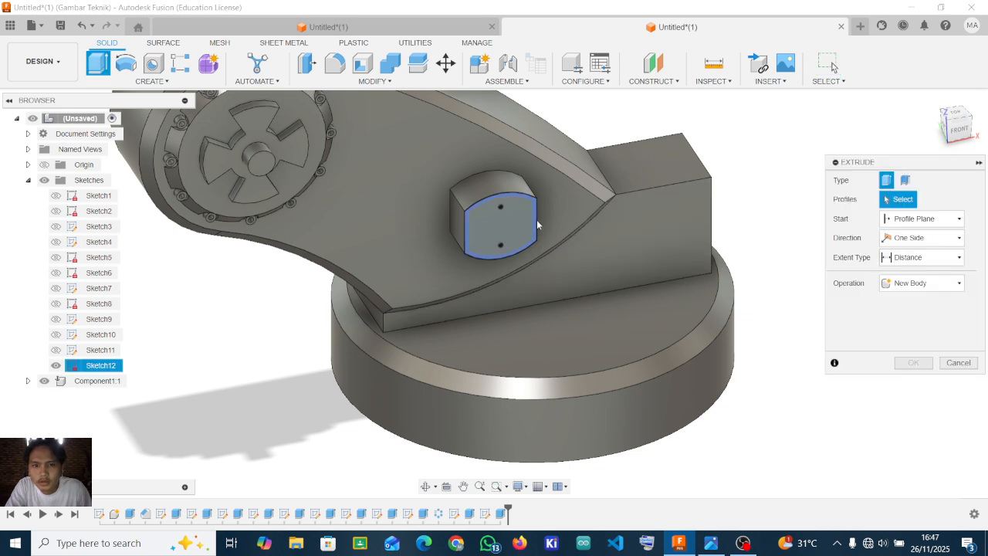
{"action": "left_click", "coordinate": [505, 257]}
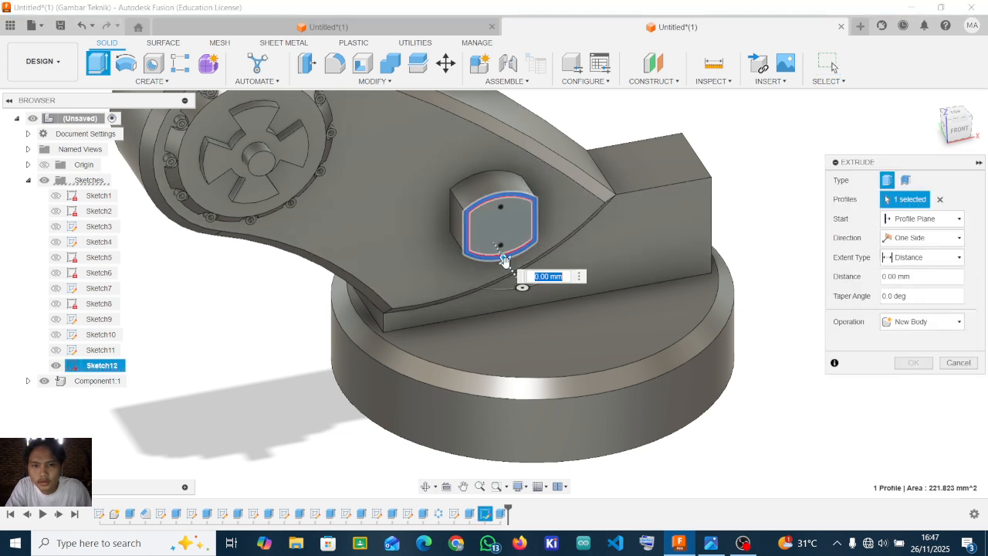
{"action": "type", "text": "-10"}
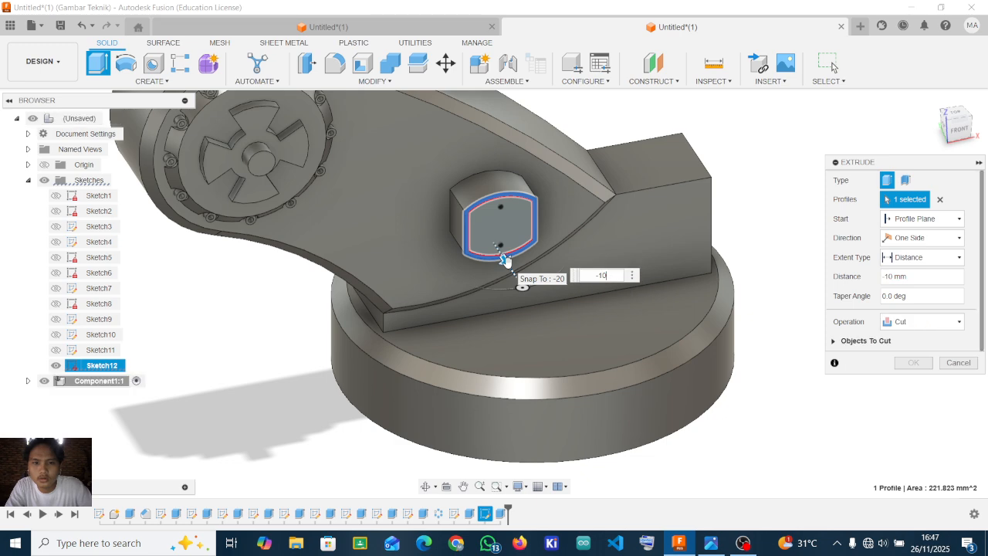
{"action": "key", "text": "Return"}
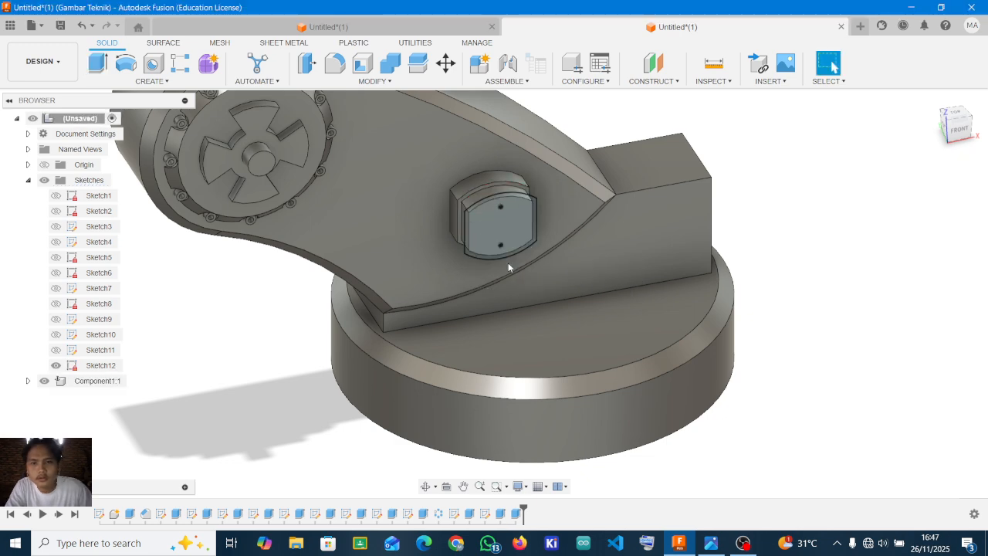
{"action": "left_click", "coordinate": [55, 366]}
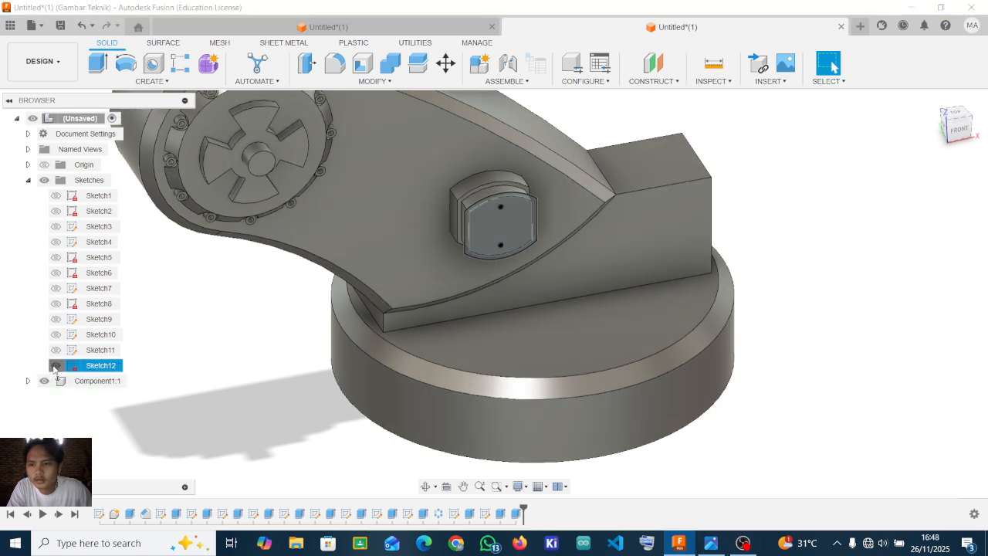
- Start a new sketch on the front face of the stepped block
{"action": "mouse_move", "coordinate": [450, 234]}
{"action": "middle_mouse_down", "text": "shift"}
{"action": "mouse_move", "coordinate": [496, 234]}
{"action": "mouse_move", "coordinate": [484, 213]}
{"action": "middle_mouse_up", "text": "shift"}
{"action": "left_click", "coordinate": [502, 228]}
{"action": "key", "text": "r"}
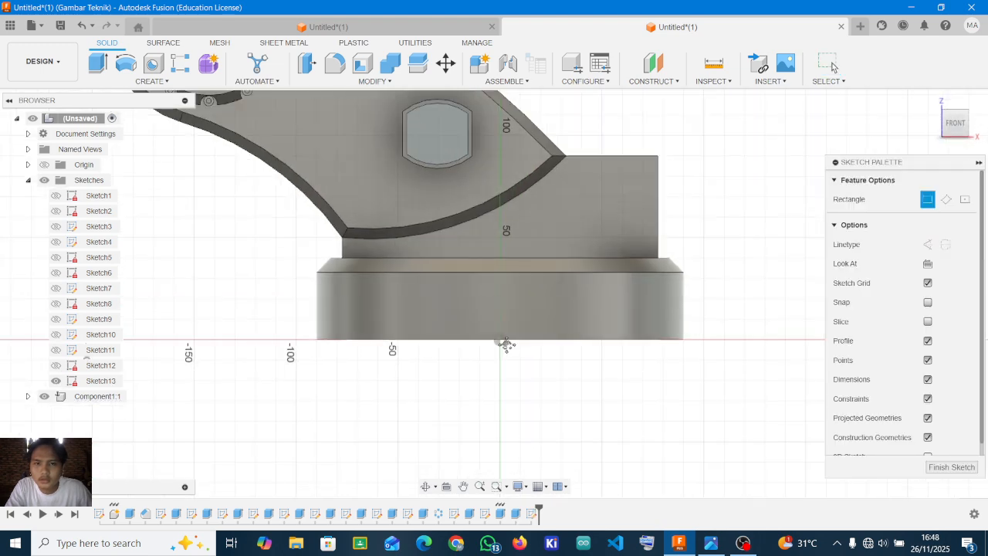
{"action": "left_click", "coordinate": [154, 62]}
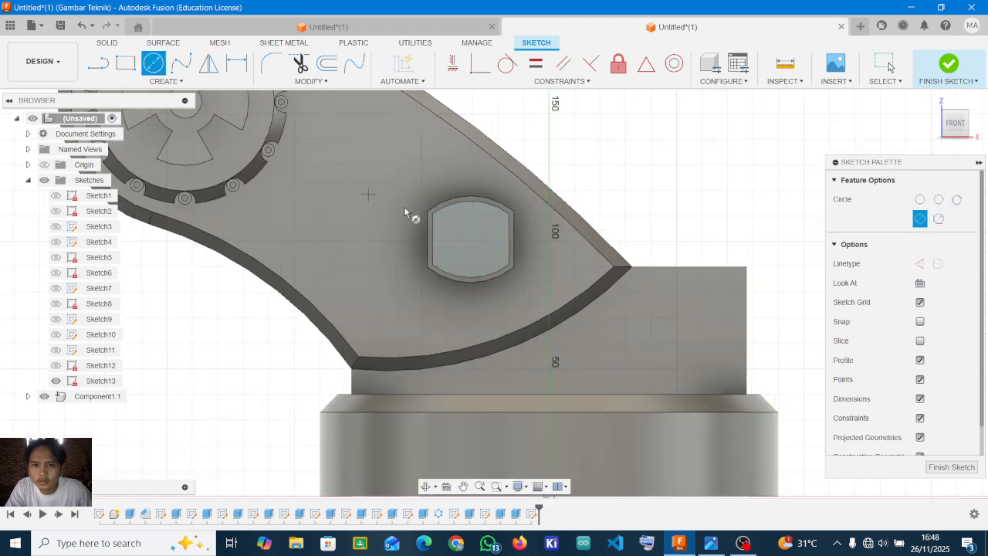
{"action": "left_click", "coordinate": [474, 243]}
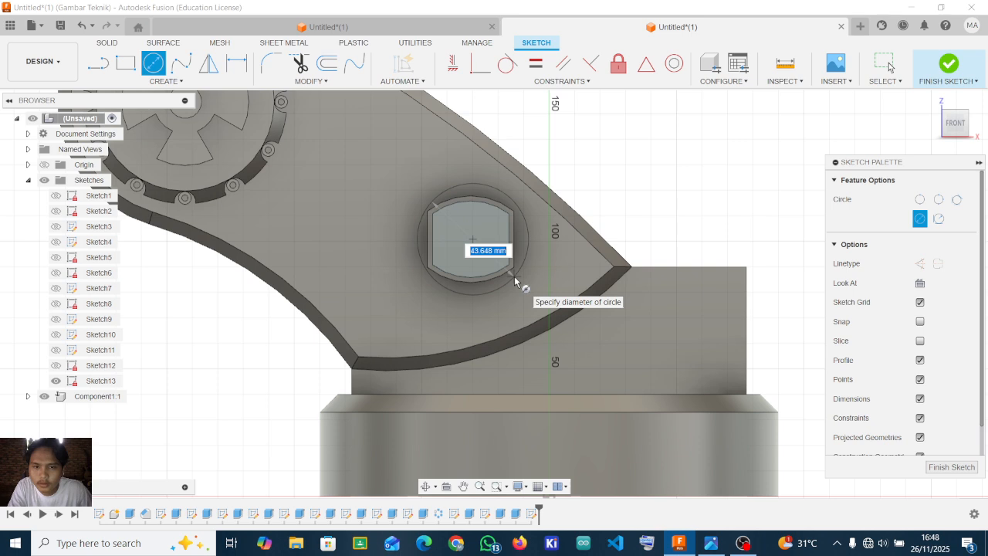
{"action": "key", "text": "Escape"}
- Draw a horizontal 30 mm line across the block's front face between the midpoints of its two straight side edges
{"action": "left_click", "coordinate": [98, 63]}
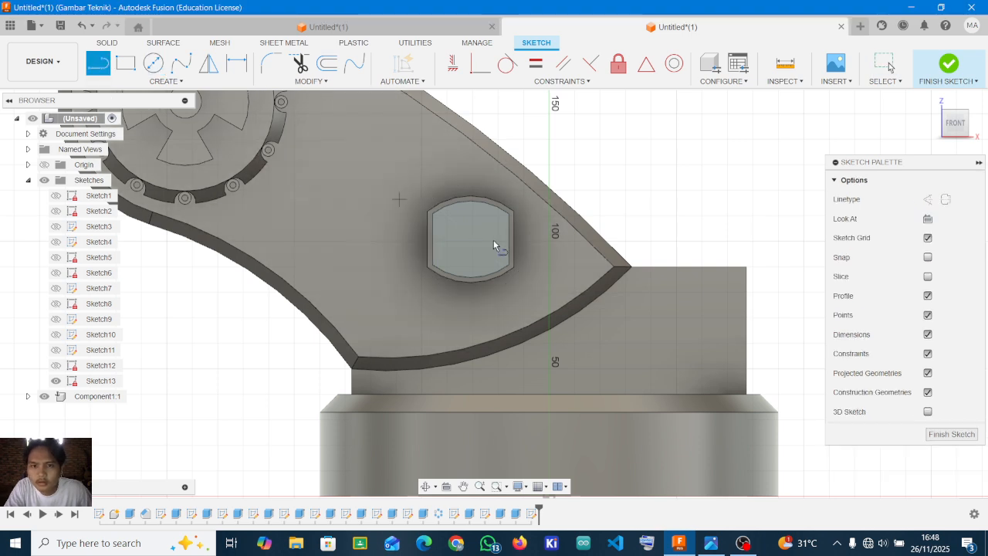
{"action": "left_click", "coordinate": [433, 238]}
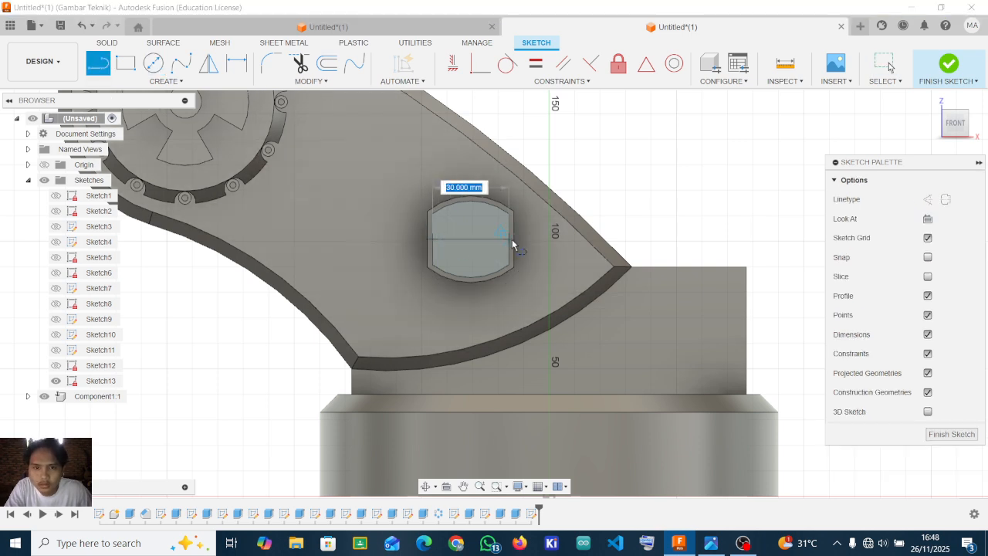
{"action": "left_click", "coordinate": [508, 244]}
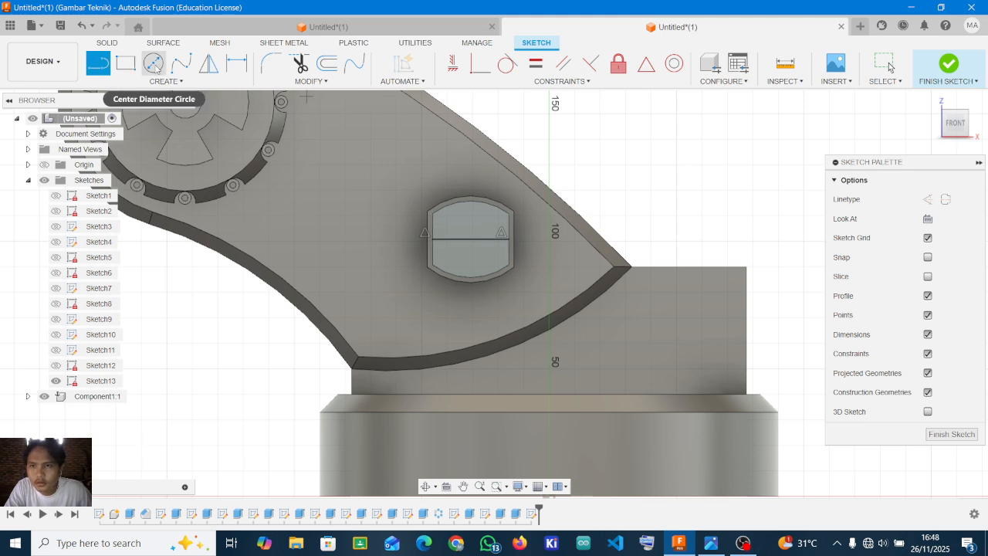
- Draw a 45 mm diameter circle centred on the midpoint of the horizontal line
{"action": "left_click", "coordinate": [153, 63]}
{"action": "left_click", "coordinate": [471, 240]}
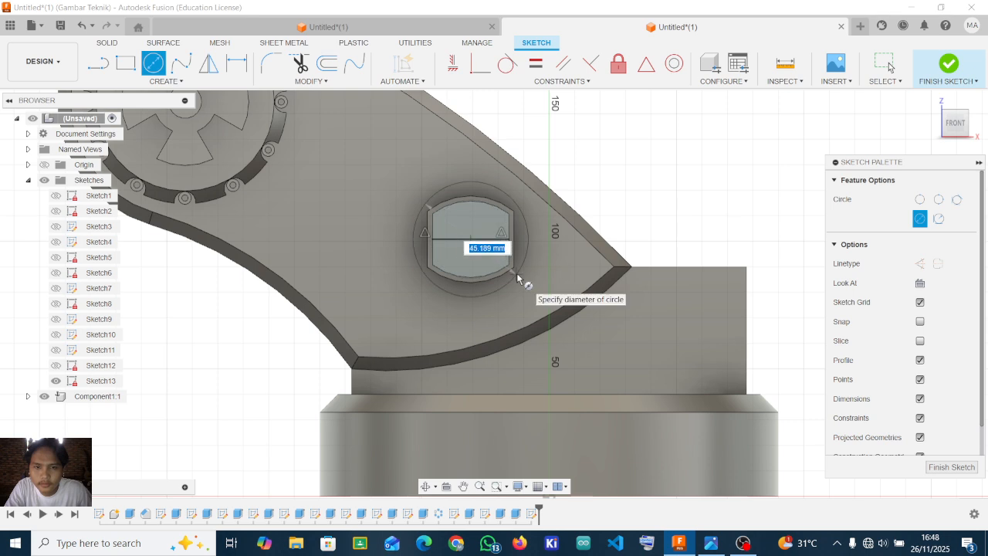
{"action": "type", "text": "45"}
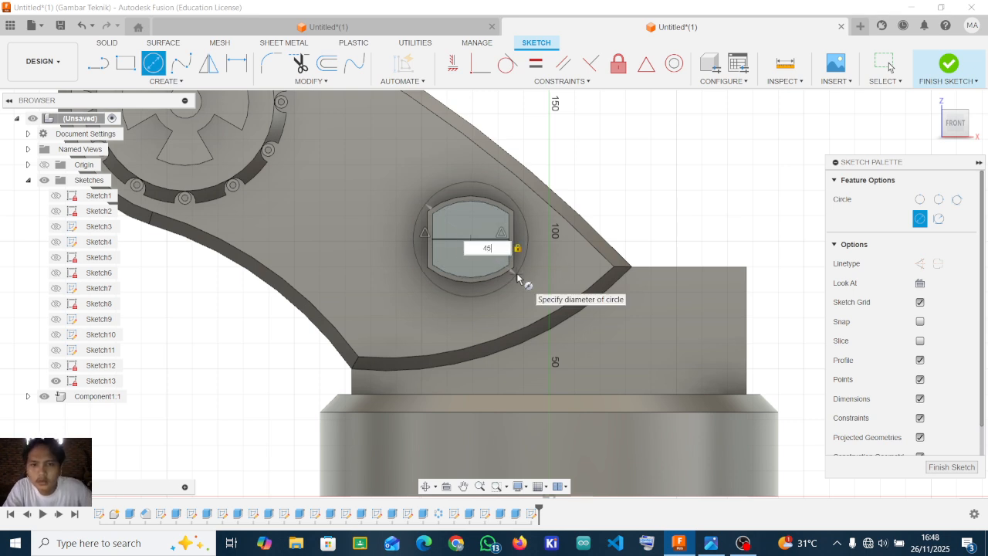
{"action": "key", "text": "Return"}
{"action": "key", "text": "Escape"}
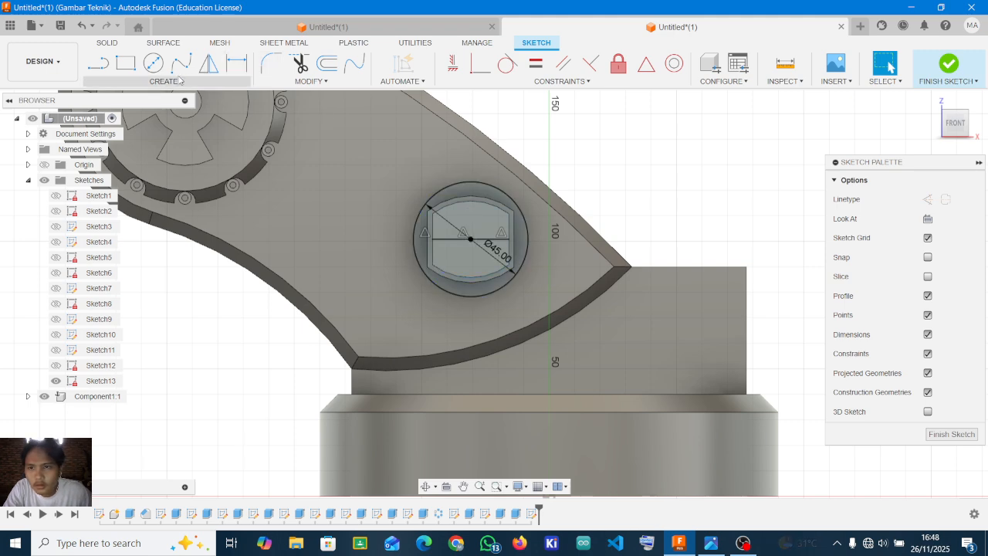
- Draw a 50 mm diameter circle concentric with the 45 mm circle around the stepped block
{"action": "key", "text": "c"}
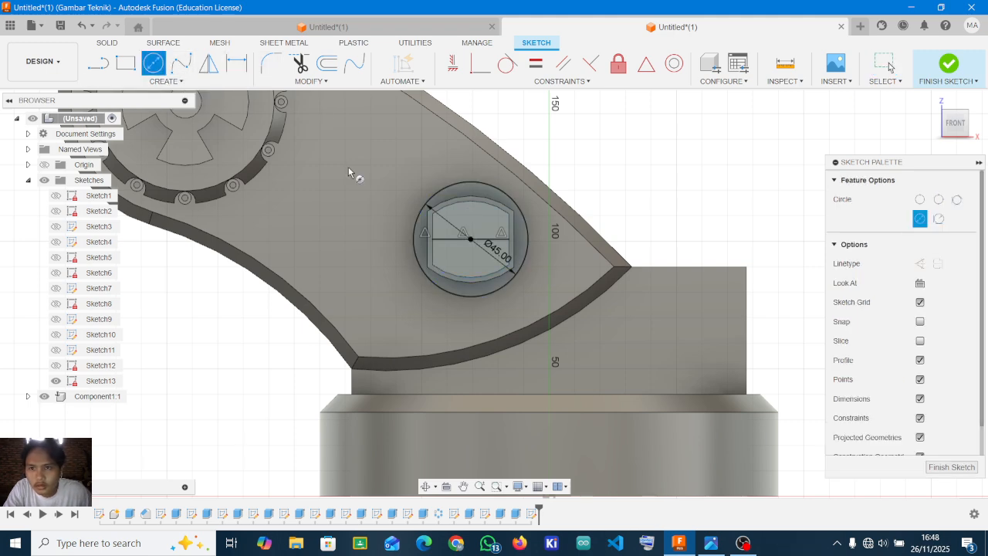
{"action": "left_click", "coordinate": [469, 241]}
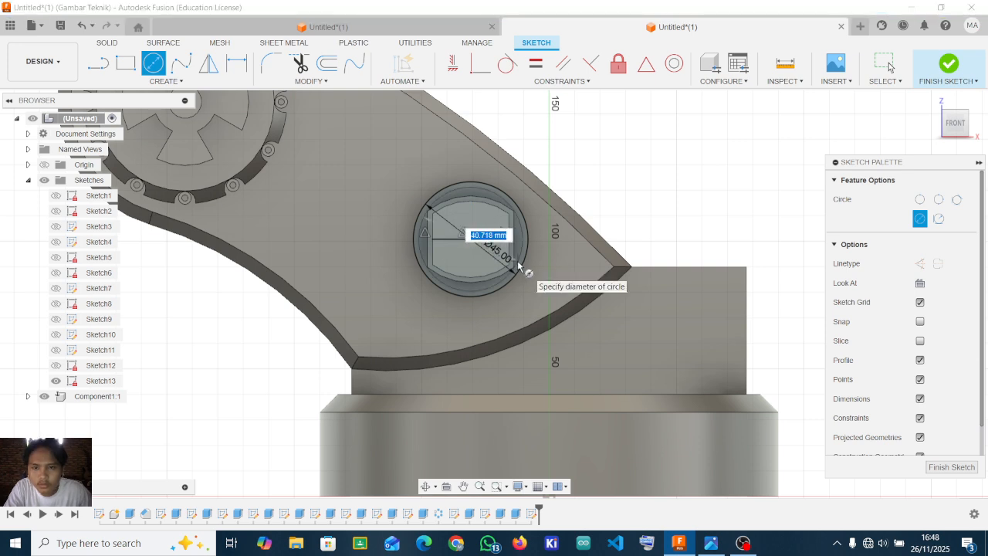
{"action": "type", "text": "50"}
{"action": "key", "text": "Tab"}
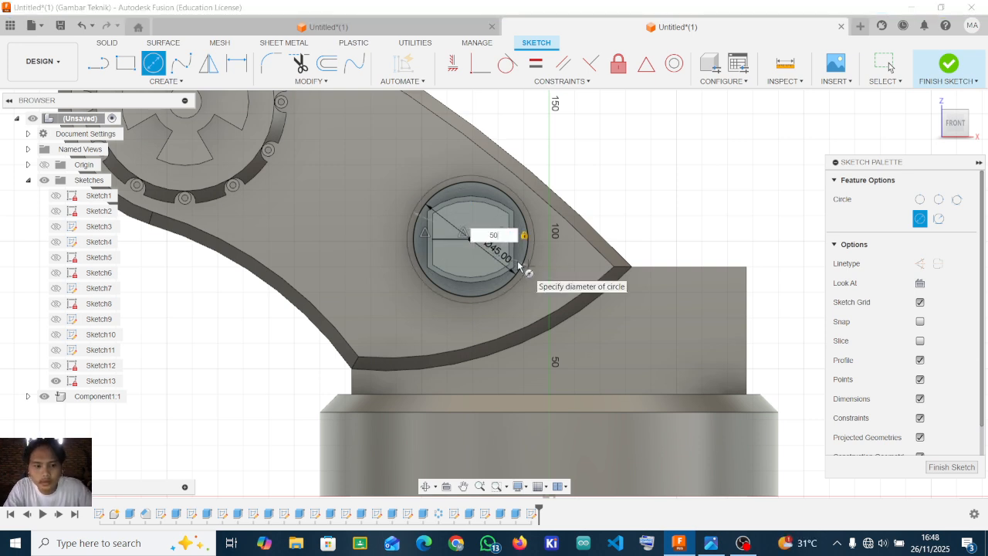
{"action": "key", "text": "Return"}
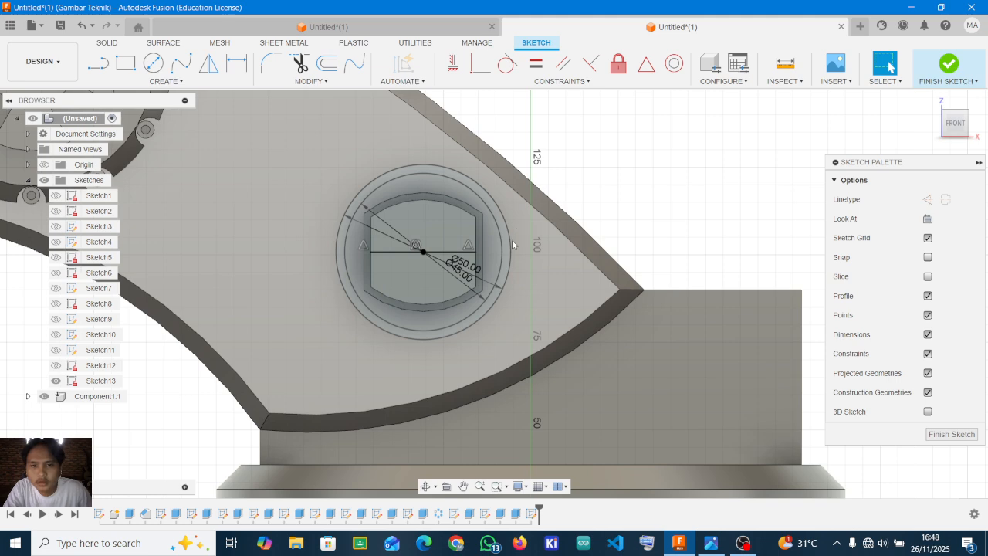
- Extrude the ring between the 45 mm and 50 mm circles -25 mm as a cut into the arm
{"action": "left_click", "coordinate": [505, 236]}
{"action": "key", "text": "e"}
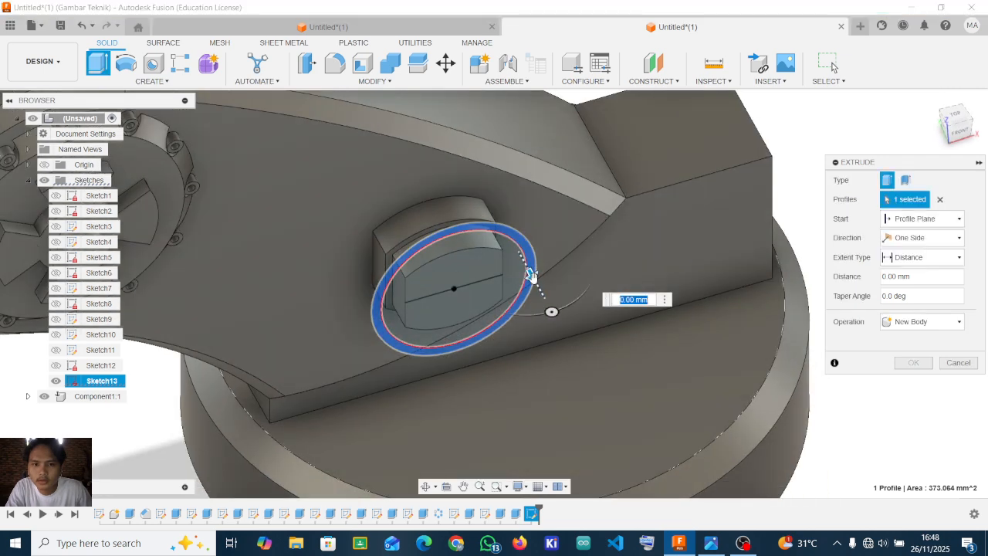
{"action": "left_click_drag", "start_coordinate": [532, 276], "coordinate": [527, 235]}
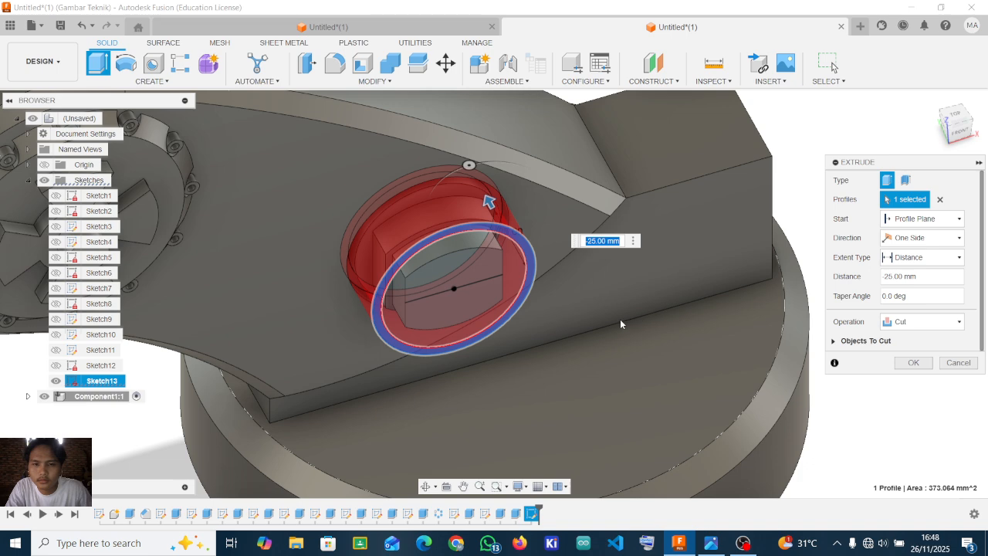
{"action": "left_click", "coordinate": [913, 364]}
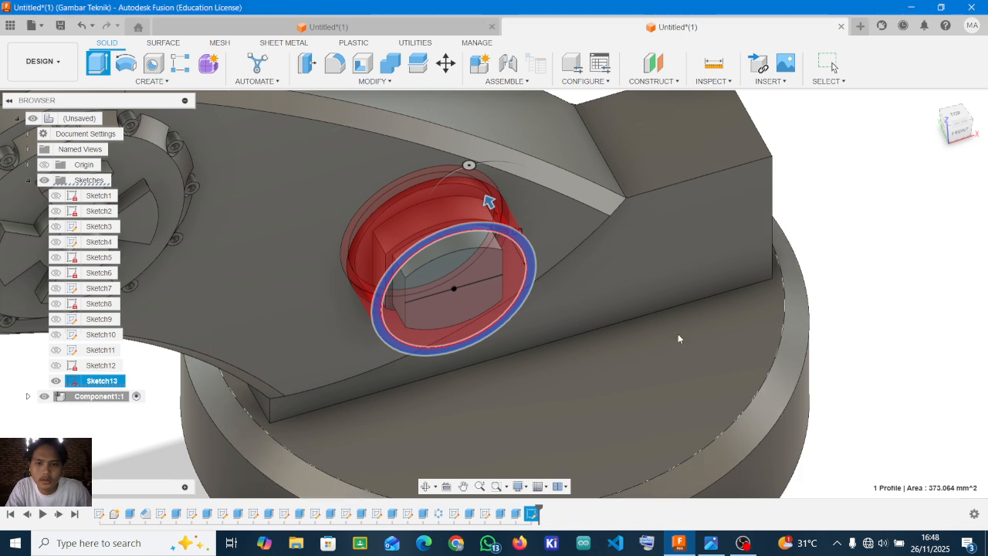
- Start a new sketch on the arm's flat front face between the patterned hub and the stepped block
{"action": "scroll", "coordinate": [483, 227], "scroll_direction": "down", "scroll_amount": 2}
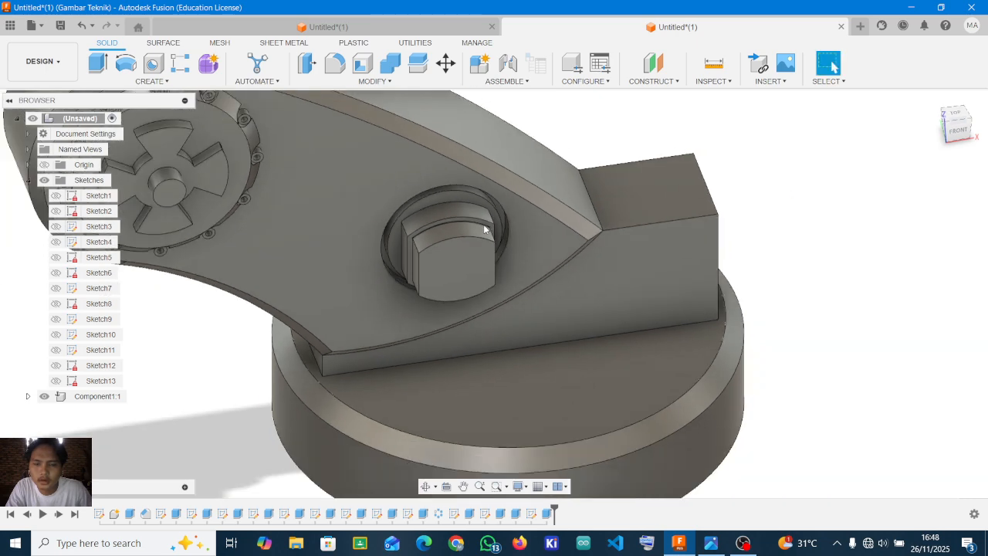
{"action": "middle_click_drag", "start_coordinate": [461, 227], "coordinate": [563, 238], "text": "shift"}
{"action": "scroll", "coordinate": [299, 165], "scroll_direction": "up", "scroll_amount": 1}
{"action": "scroll", "coordinate": [531, 326], "scroll_direction": "down", "scroll_amount": 3}
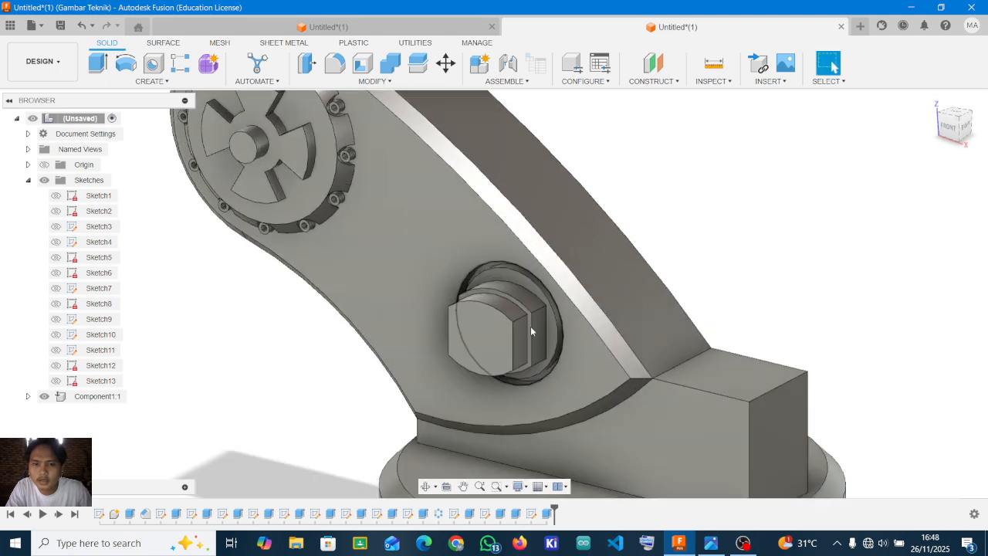
{"action": "middle_click_drag", "start_coordinate": [463, 259], "coordinate": [541, 269], "text": "shift"}
{"action": "left_click", "coordinate": [473, 270]}
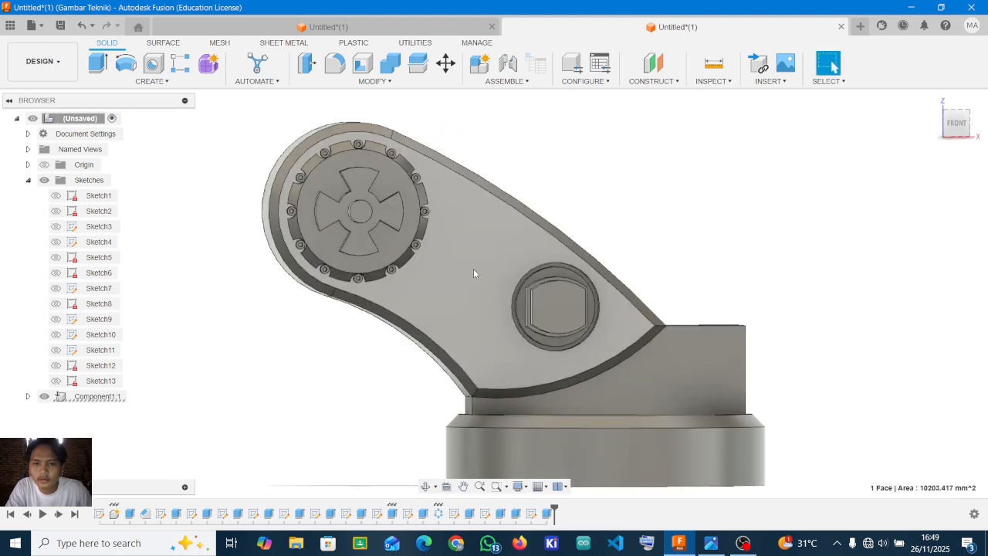
{"action": "key", "text": "r"}
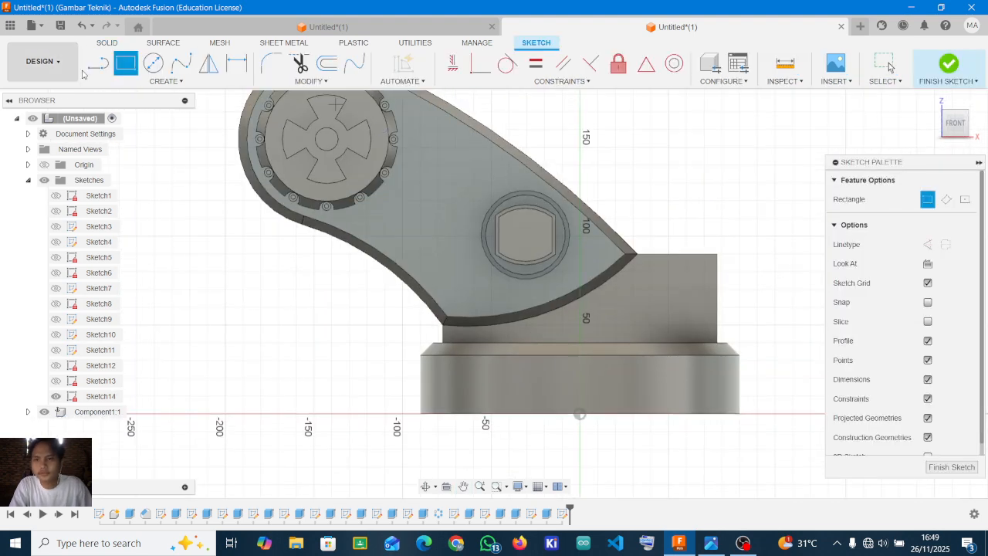
- Check the small round detail in the reference image and draw a 25 mm diameter circle beside the stepped block's ring groove
{"action": "left_click", "coordinate": [153, 62]}
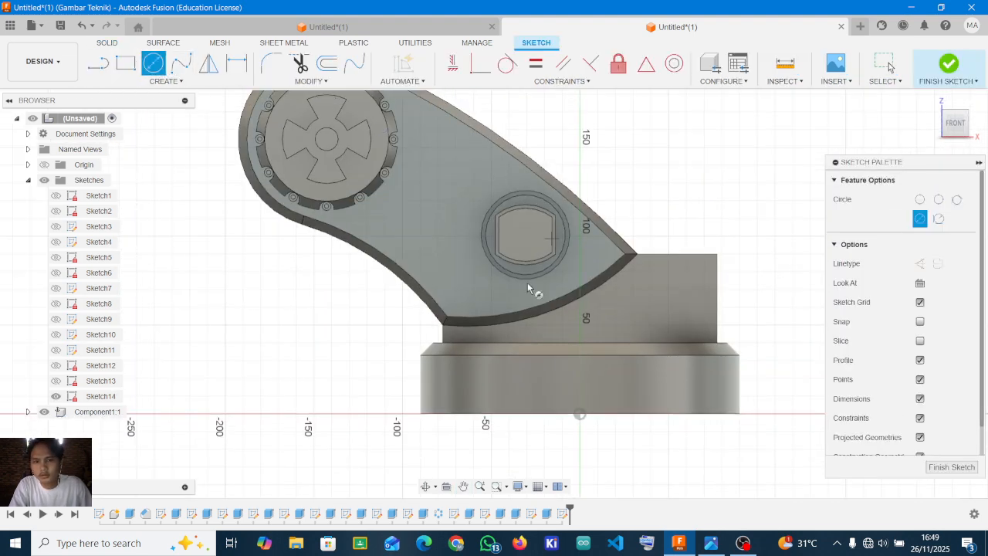
{"action": "left_click", "coordinate": [710, 543]}
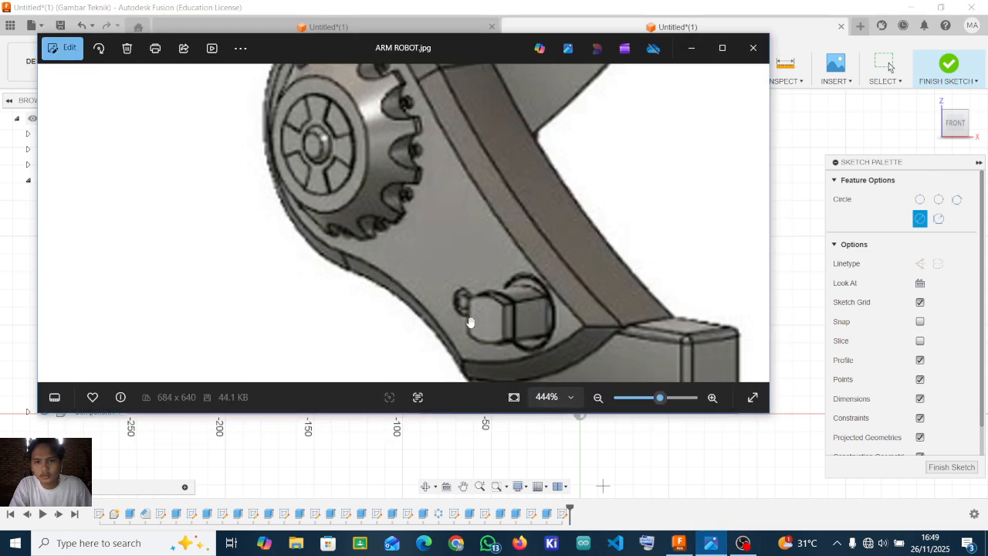
{"action": "left_click", "coordinate": [691, 47]}
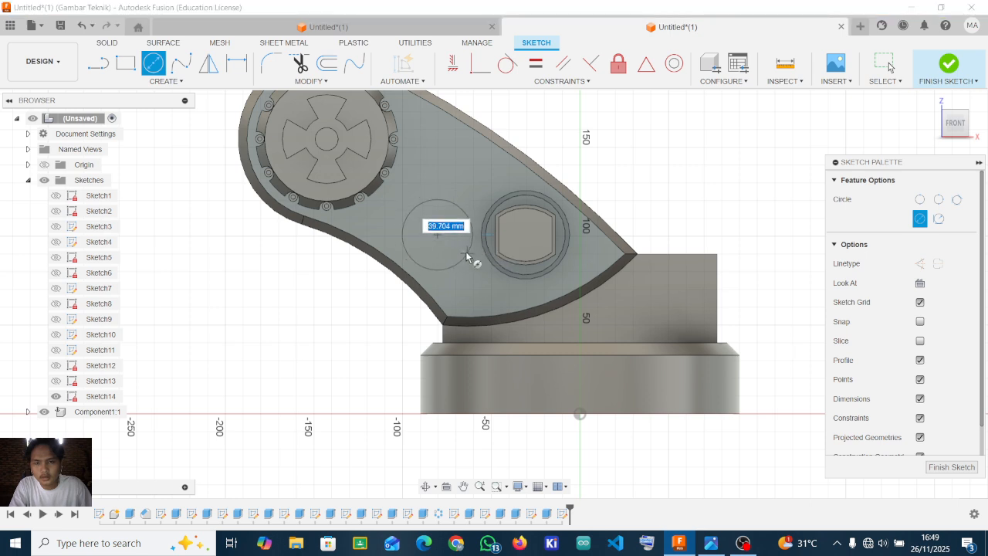
{"action": "type", "text": "25"}
{"action": "key", "text": "Return"}
{"action": "key", "text": "Escape"}
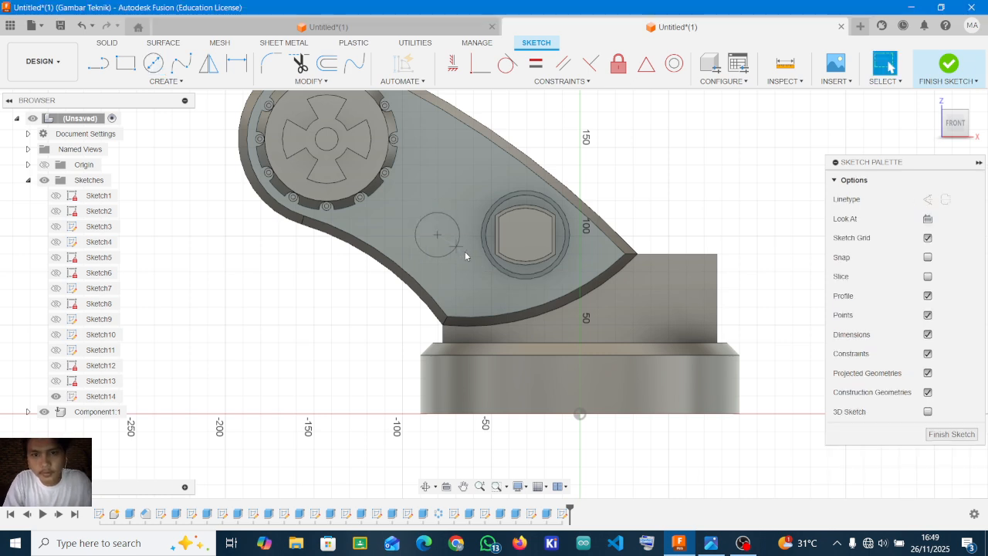
- Draw a 15 mm diameter circle concentric with the 25 mm circle
{"action": "scroll", "coordinate": [402, 245], "scroll_direction": "up", "scroll_amount": 3}
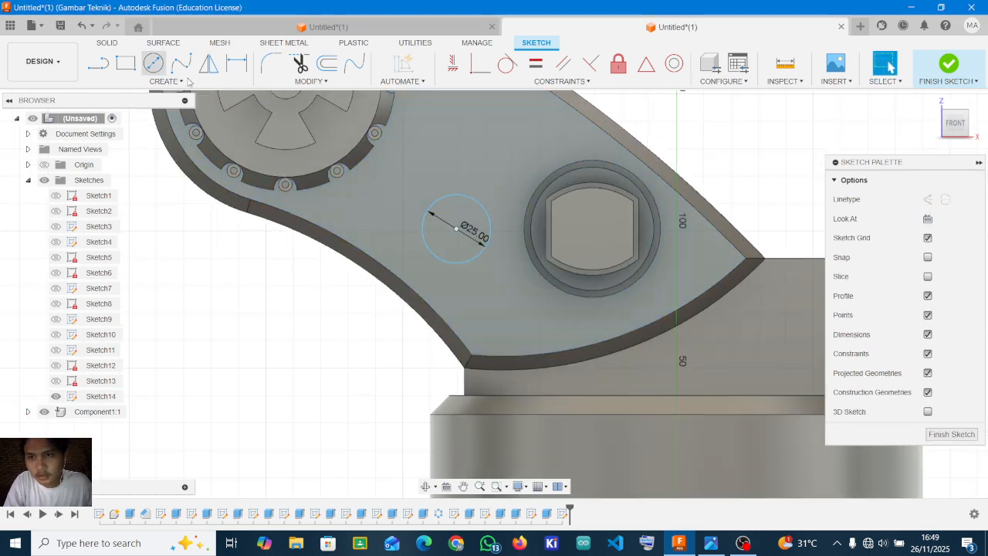
{"action": "left_click", "coordinate": [153, 62]}
{"action": "left_click", "coordinate": [457, 229]}
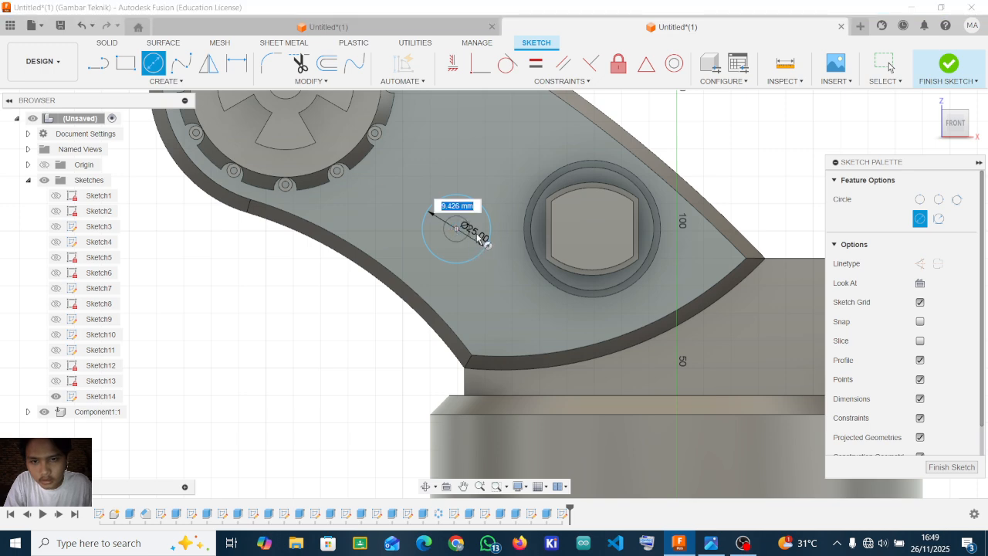
{"action": "type", "text": "15"}
{"action": "key", "text": "Return"}
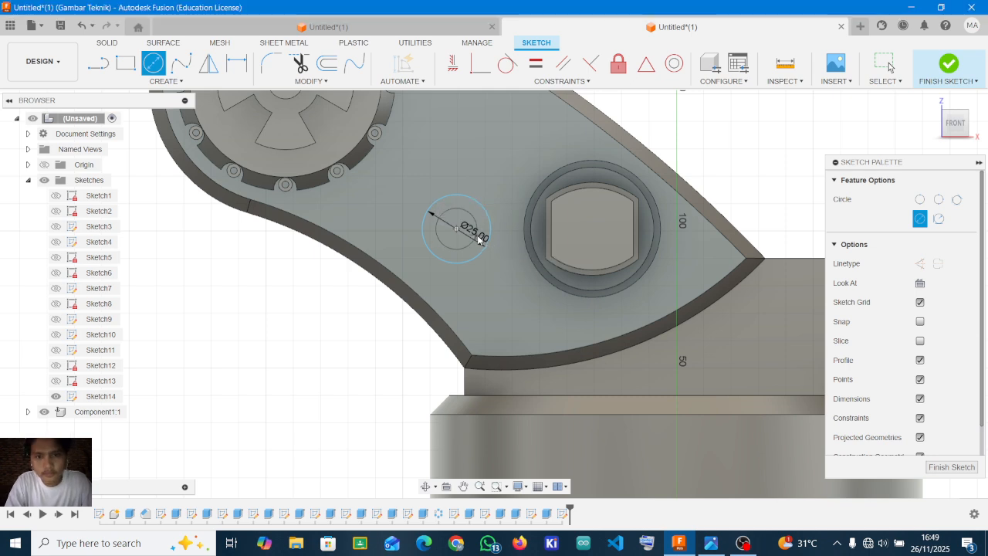
{"action": "key", "text": "Escape"}
- Extrude the ring between the 15 mm and 25 mm circles -10 mm as a cut into the arm
{"action": "left_click", "coordinate": [446, 213]}
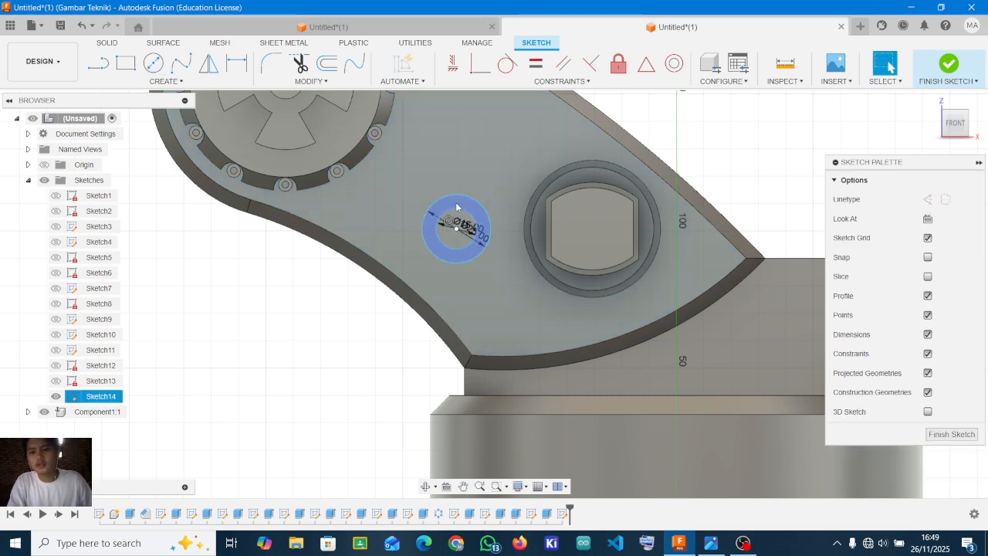
{"action": "key", "text": "e"}
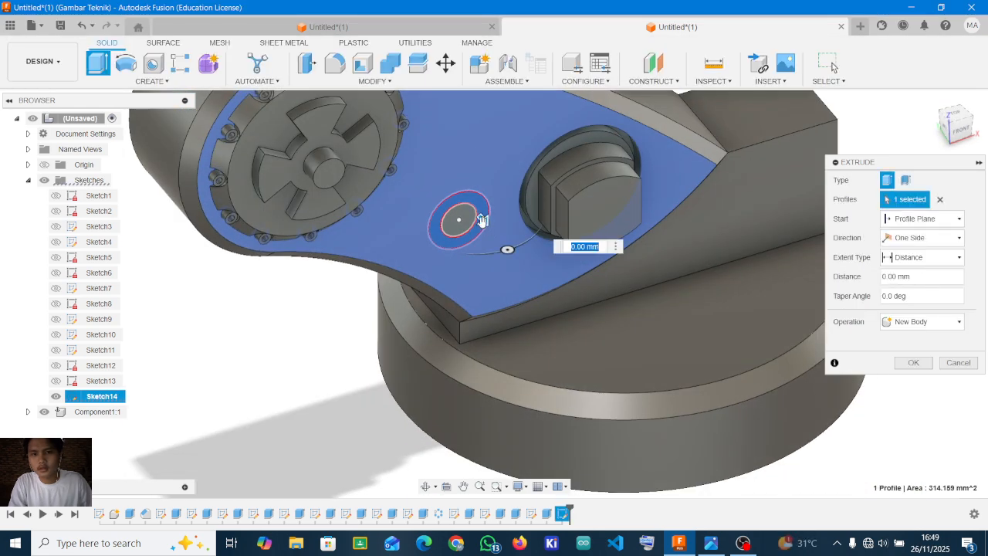
{"action": "left_click_drag", "start_coordinate": [482, 221], "coordinate": [458, 195]}
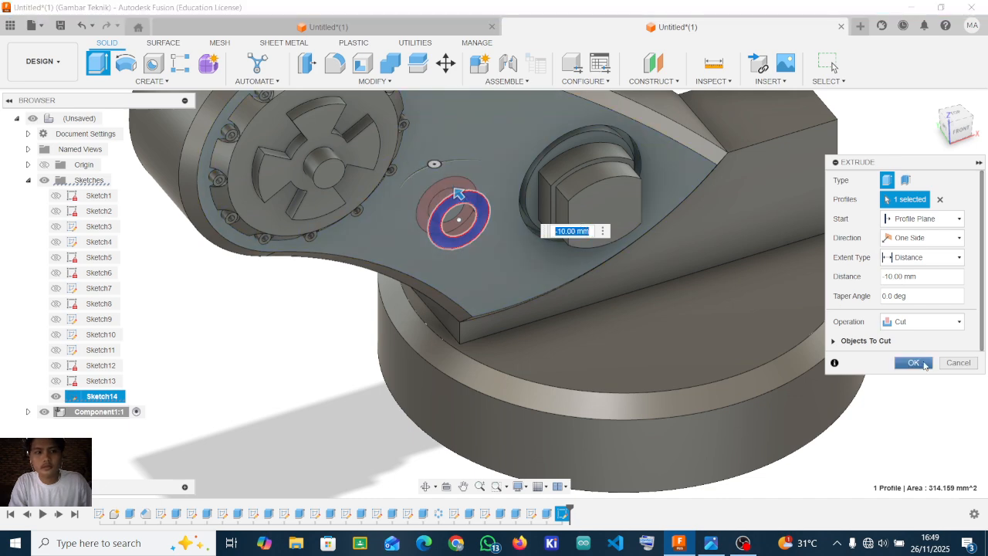
{"action": "left_click", "coordinate": [914, 361]}
- Extrude the floor face of the small ring groove 5 mm outward with the Join operation
{"action": "scroll", "coordinate": [621, 261], "scroll_direction": "down", "scroll_amount": 3}
{"action": "middle_click_drag", "start_coordinate": [609, 256], "coordinate": [566, 211], "text": "shift"}
{"action": "scroll", "coordinate": [566, 211], "scroll_direction": "down", "scroll_amount": 2}
{"action": "scroll", "coordinate": [522, 224], "scroll_direction": "up", "scroll_amount": 2}
{"action": "key", "text": "e"}
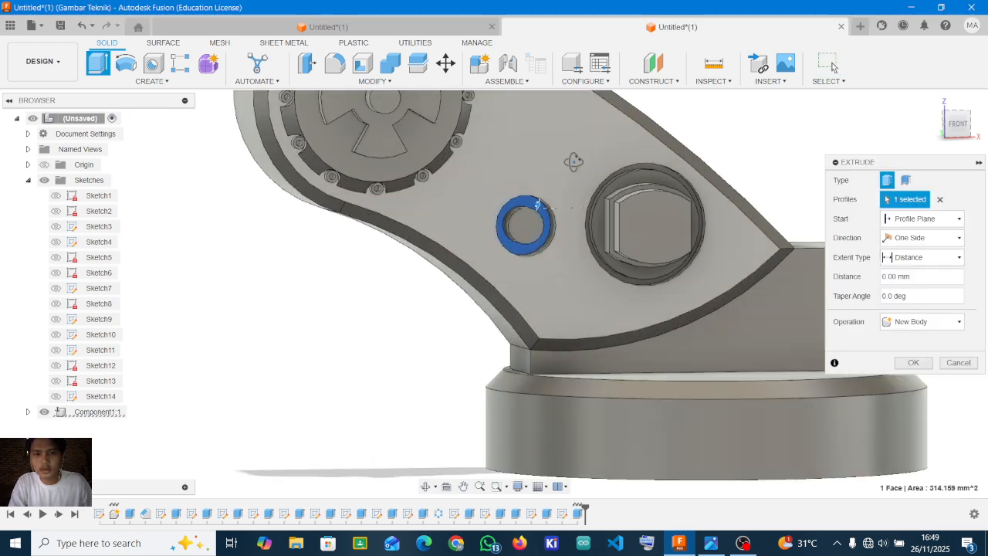
{"action": "mouse_move", "coordinate": [538, 204]}
{"action": "left_mouse_down"}
{"action": "mouse_move", "coordinate": [545, 210]}
{"action": "mouse_move", "coordinate": [533, 198]}
{"action": "mouse_move", "coordinate": [540, 206]}
{"action": "left_mouse_up"}
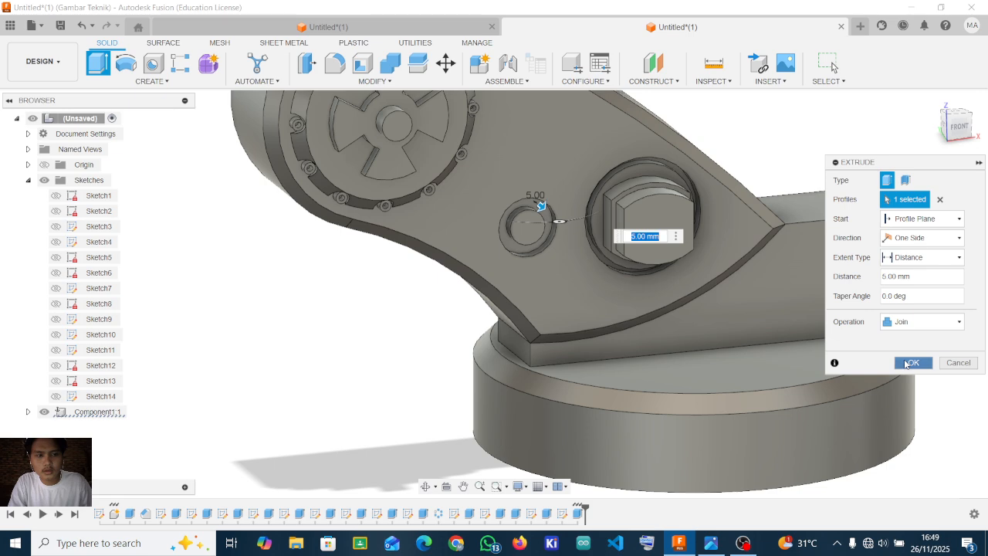
{"action": "left_click", "coordinate": [905, 362]}
- Examine the lower arm, base block and upper arm in the ARM ROBOT.jpg reference image
{"action": "middle_click_drag", "start_coordinate": [628, 191], "coordinate": [532, 181], "text": "shift"}
{"action": "scroll", "coordinate": [585, 234], "scroll_direction": "down", "scroll_amount": 3}
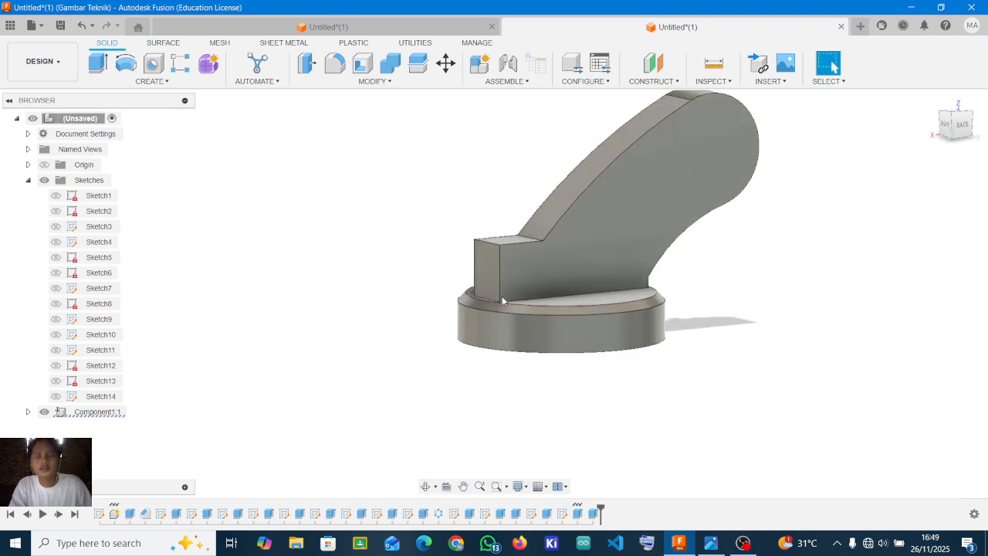
{"action": "left_click", "coordinate": [711, 543]}
{"action": "scroll", "coordinate": [479, 259], "scroll_direction": "up", "scroll_amount": 2}
{"action": "scroll", "coordinate": [493, 264], "scroll_direction": "down", "scroll_amount": 1}
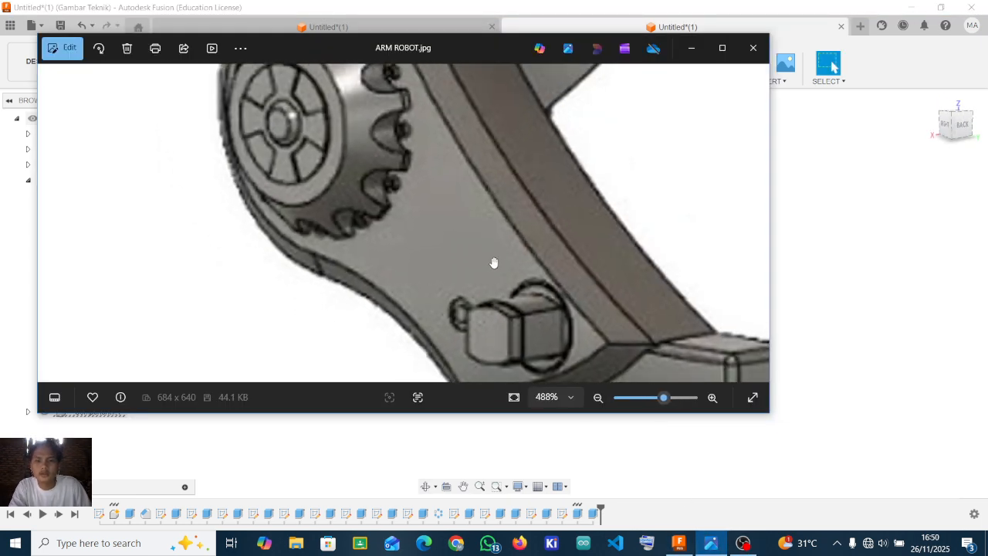
{"action": "scroll", "coordinate": [494, 262], "scroll_direction": "down", "scroll_amount": 5}
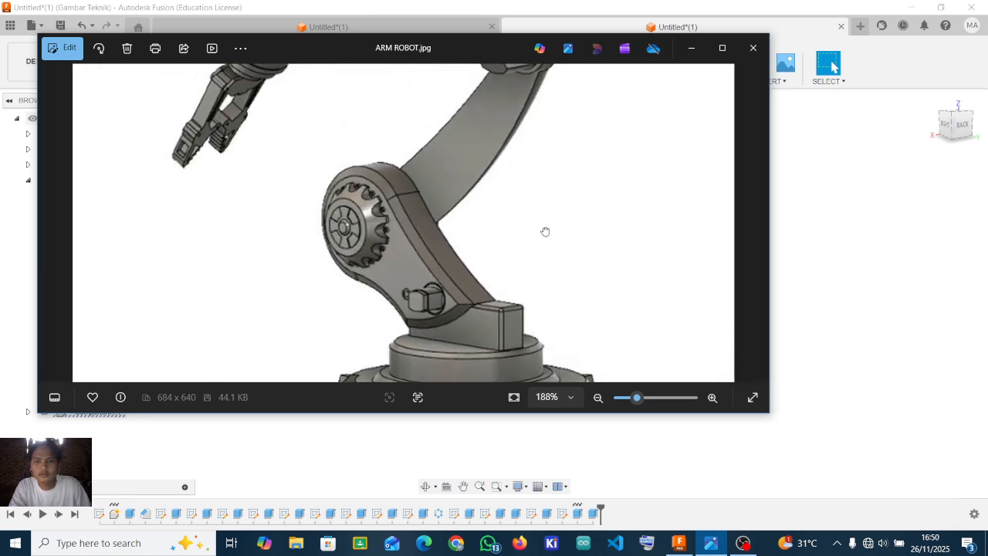
{"action": "left_click_drag", "start_coordinate": [545, 231], "coordinate": [558, 216]}
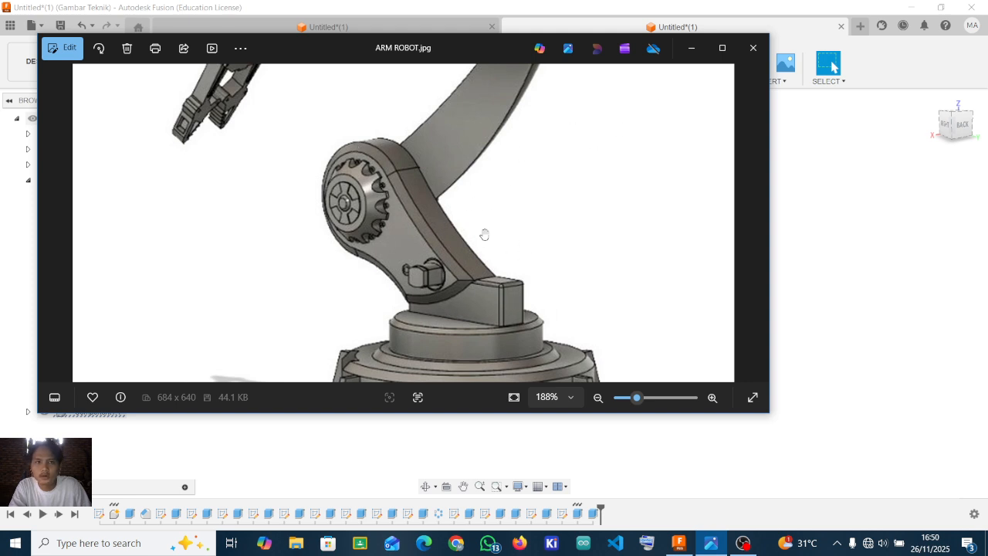
{"action": "scroll", "coordinate": [493, 245], "scroll_direction": "up", "scroll_amount": 2}
{"action": "scroll", "coordinate": [486, 214], "scroll_direction": "down", "scroll_amount": 3}
{"action": "left_click_drag", "start_coordinate": [464, 125], "coordinate": [447, 274]}
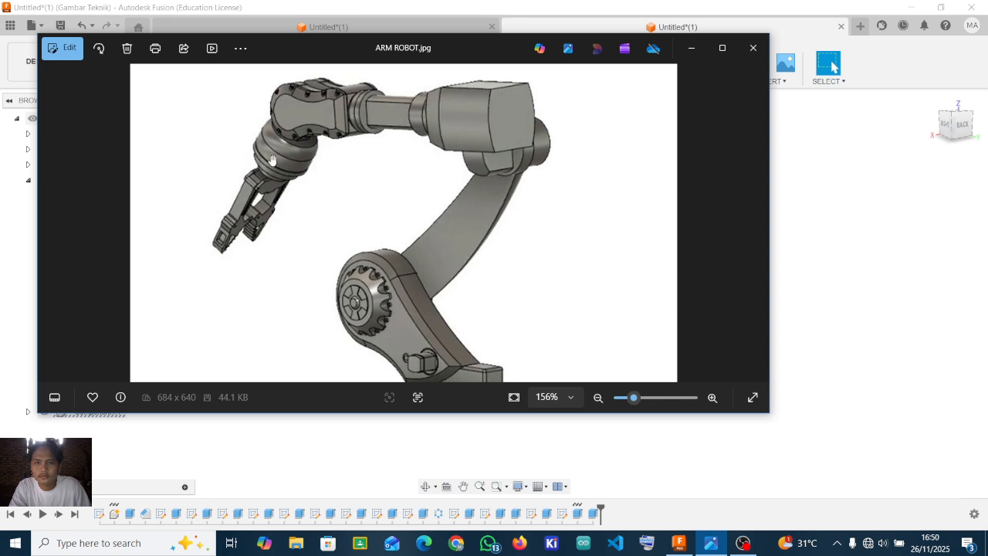
{"action": "left_click", "coordinate": [692, 48]}
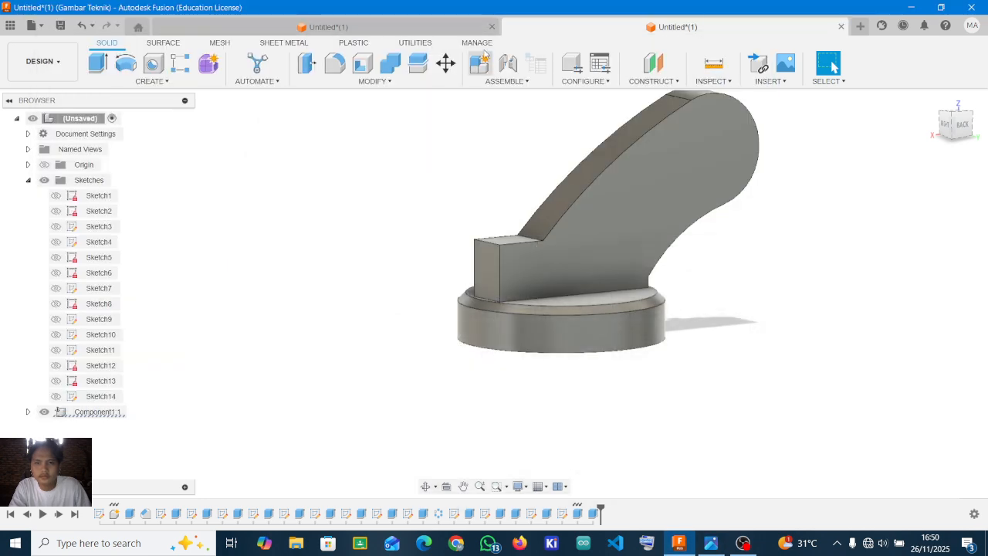
- Fillet the arm's rear outline edges and the stepped block's top and vertical corner edges with a 3 mm radius
{"action": "mouse_move", "coordinate": [669, 243]}
{"action": "middle_mouse_down", "text": "shift"}
{"action": "mouse_move", "coordinate": [699, 258]}
{"action": "mouse_move", "coordinate": [780, 236]}
{"action": "mouse_move", "coordinate": [747, 225]}
{"action": "mouse_move", "coordinate": [683, 231]}
{"action": "middle_mouse_up", "text": "shift"}
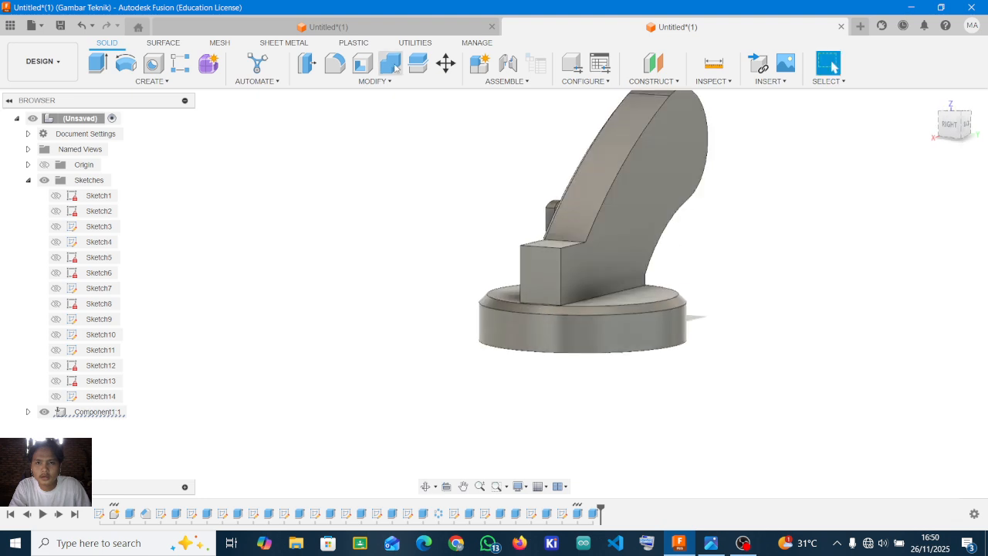
{"action": "left_click", "coordinate": [334, 63]}
{"action": "left_click", "coordinate": [616, 173]}
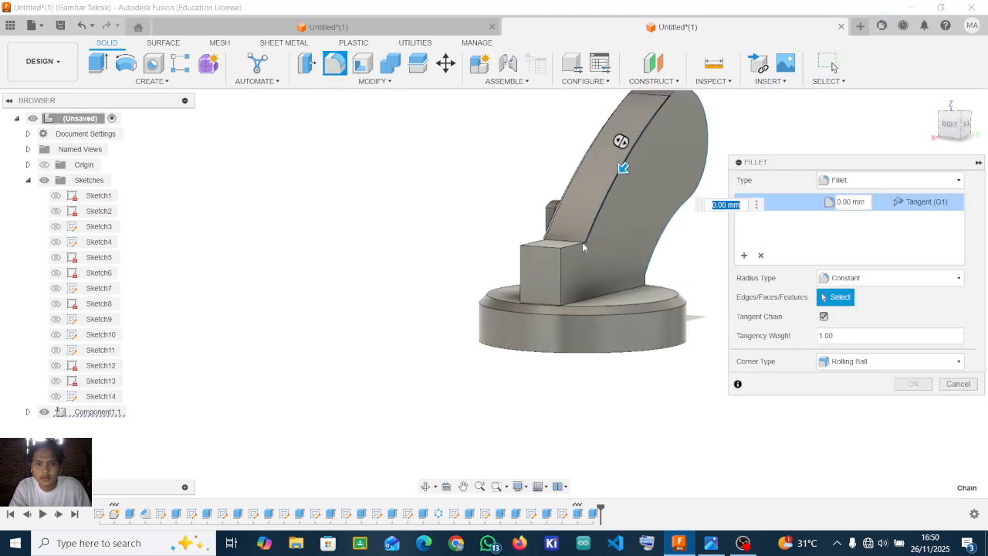
{"action": "left_click", "coordinate": [547, 244]}
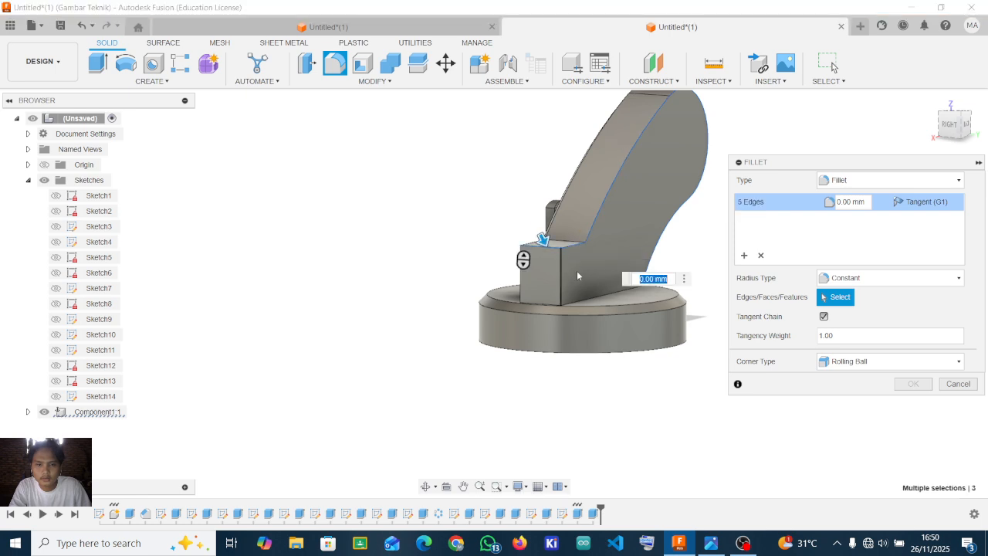
{"action": "left_click", "coordinate": [561, 266]}
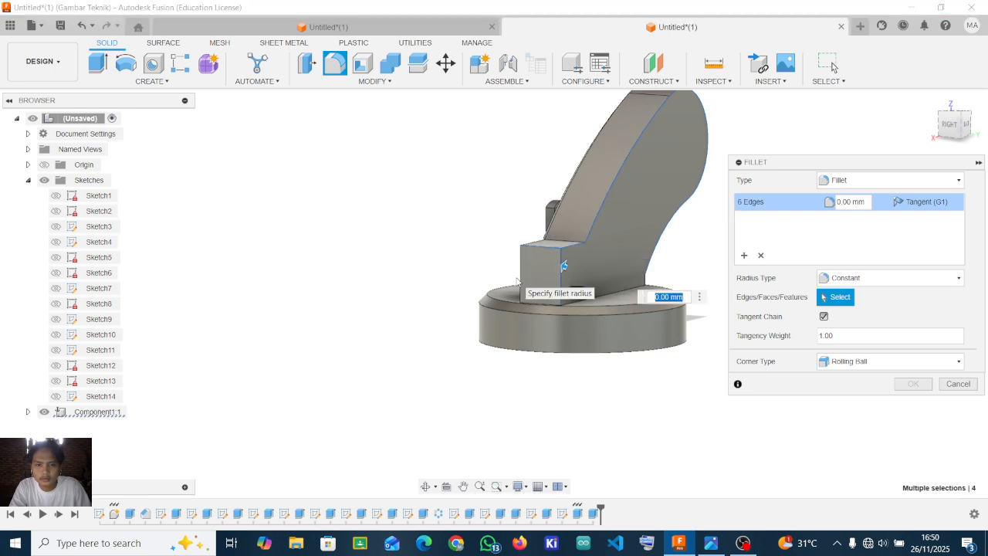
{"action": "left_click", "coordinate": [520, 283]}
{"action": "middle_click_drag", "start_coordinate": [526, 222], "coordinate": [567, 251], "text": "shift"}
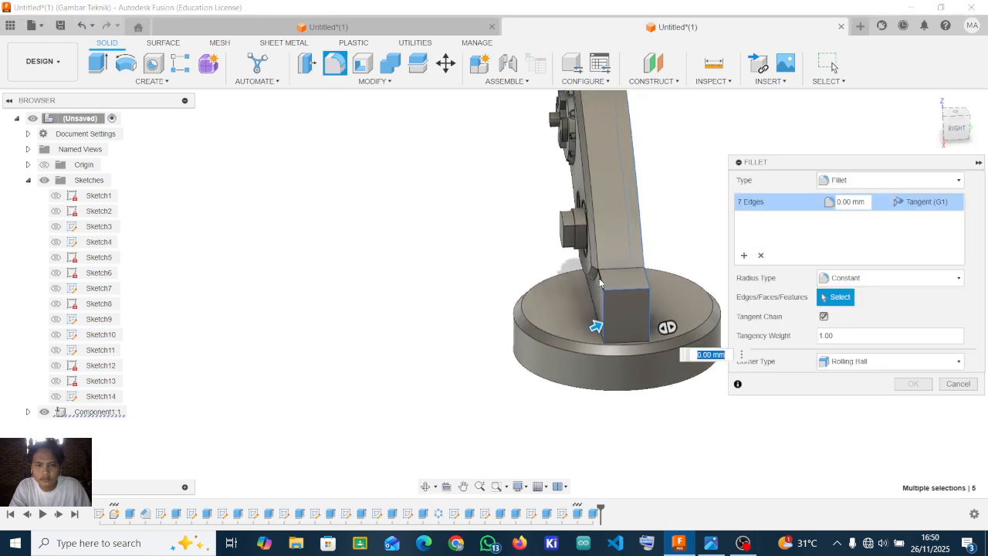
{"action": "left_click", "coordinate": [598, 278]}
{"action": "middle_click_drag", "start_coordinate": [586, 232], "coordinate": [520, 124], "text": "shift"}
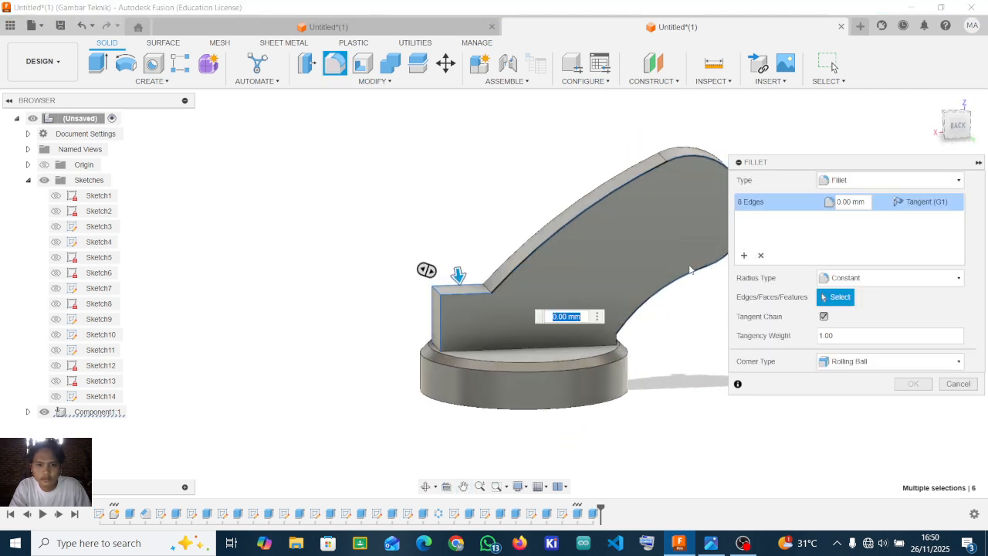
{"action": "left_click", "coordinate": [678, 280]}
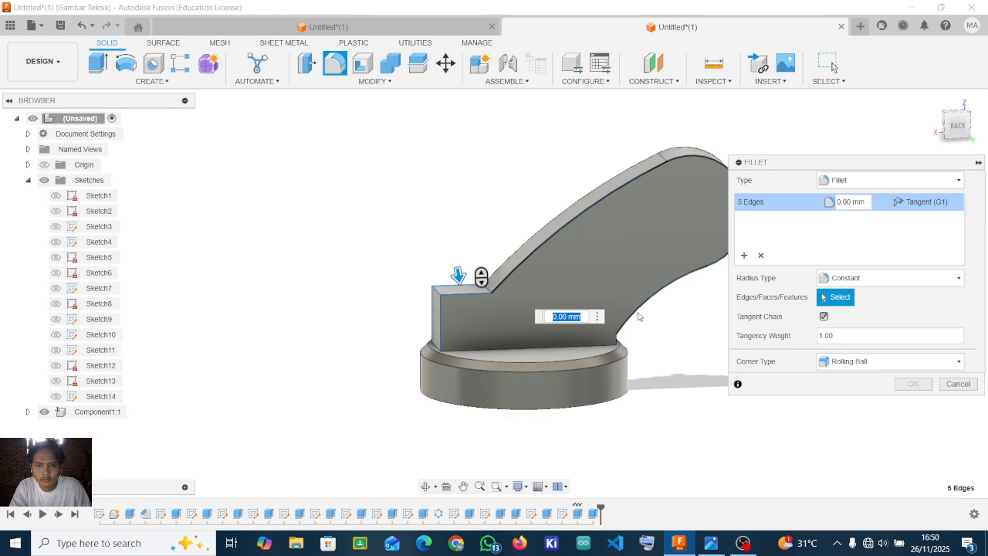
{"action": "middle_click_drag", "start_coordinate": [658, 219], "coordinate": [606, 214], "text": "shift"}
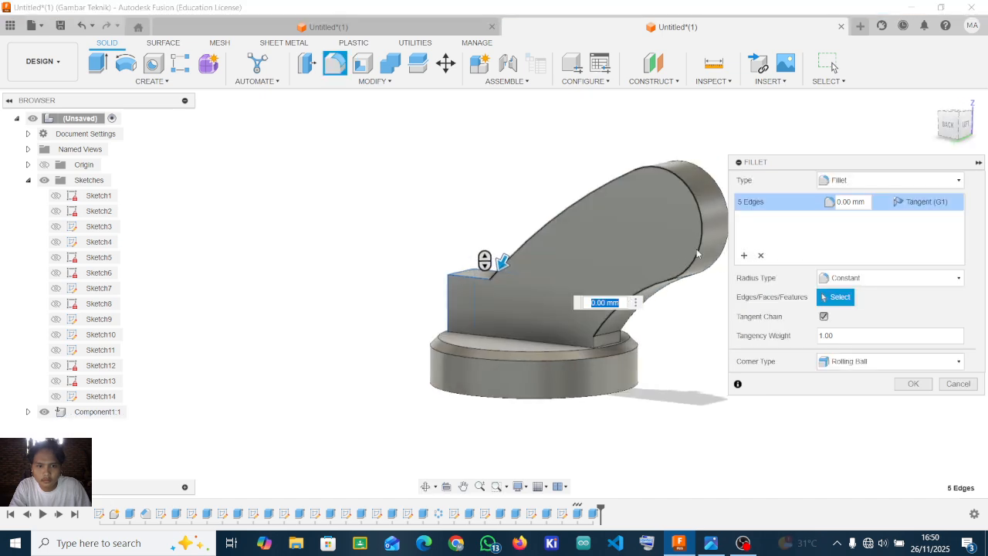
{"action": "left_click", "coordinate": [700, 227]}
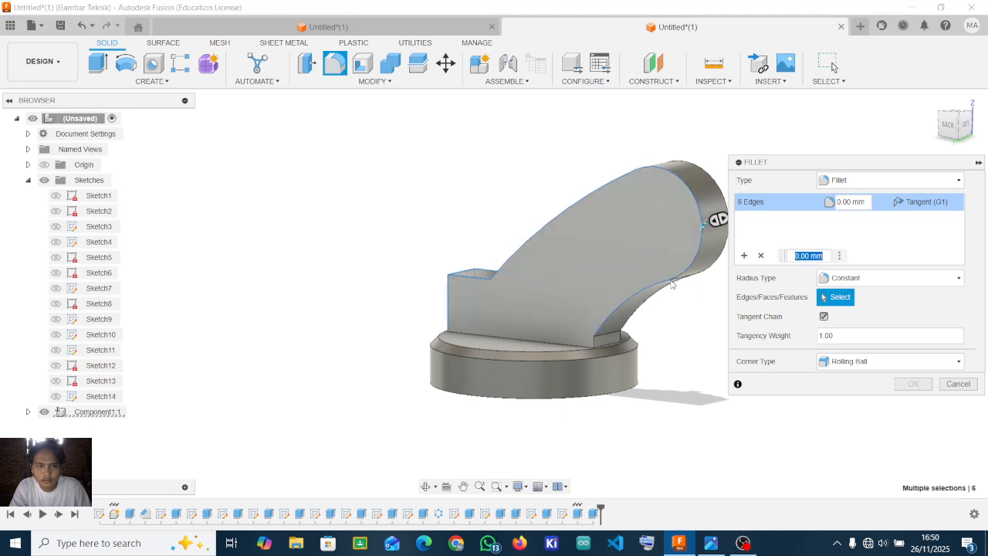
{"action": "left_click", "coordinate": [593, 341]}
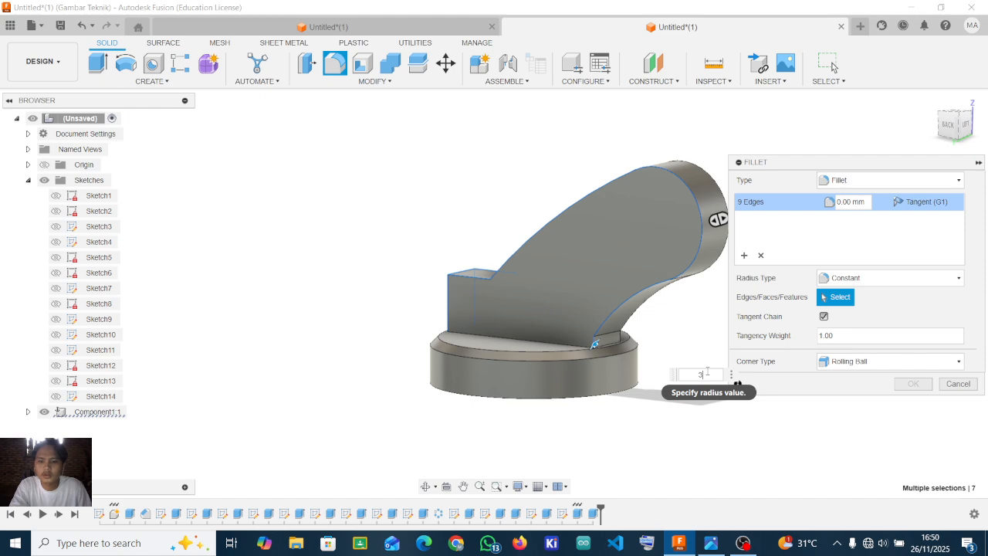
{"action": "type", "text": "3"}
{"action": "middle_click_drag", "start_coordinate": [615, 306], "coordinate": [752, 314], "text": "shift"}
{"action": "left_click", "coordinate": [910, 384]}
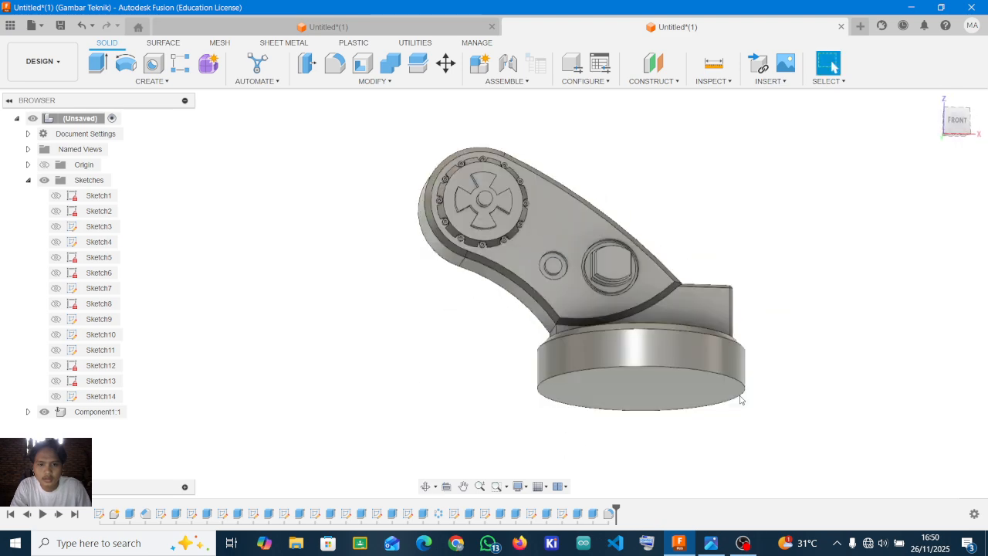
- Compare the filleted lower arm and base with the ARM ROBOT.jpg reference image
{"action": "left_click", "coordinate": [710, 540]}
{"action": "scroll", "coordinate": [371, 216], "scroll_direction": "down", "scroll_amount": 3}
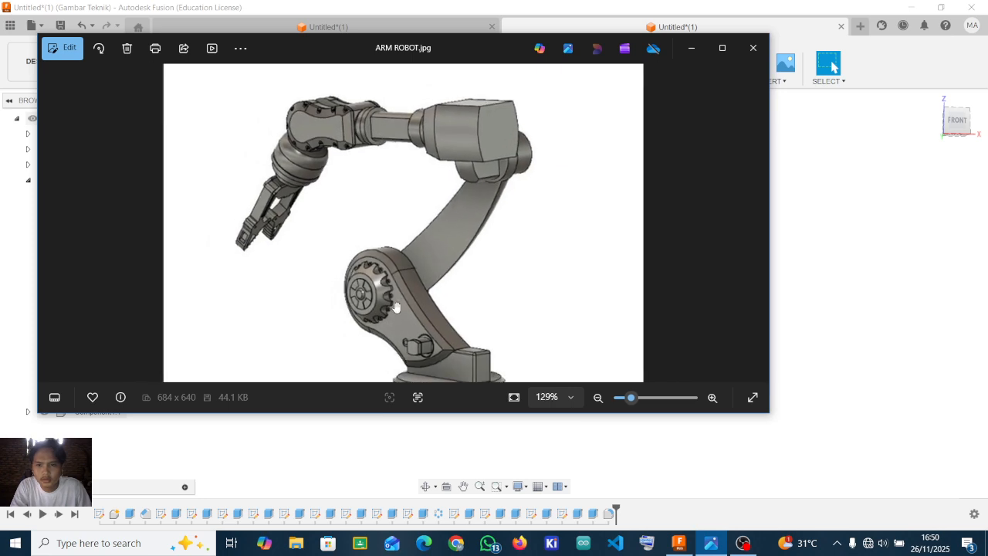
{"action": "left_click", "coordinate": [692, 48]}
{"action": "scroll", "coordinate": [577, 223], "scroll_direction": "down", "scroll_amount": 1}
{"action": "middle_click_drag", "start_coordinate": [741, 188], "coordinate": [760, 205], "text": "shift"}
- Save the design as "Caw Robot Arm 2" in the New Project location
{"action": "left_click", "coordinate": [932, 101]}
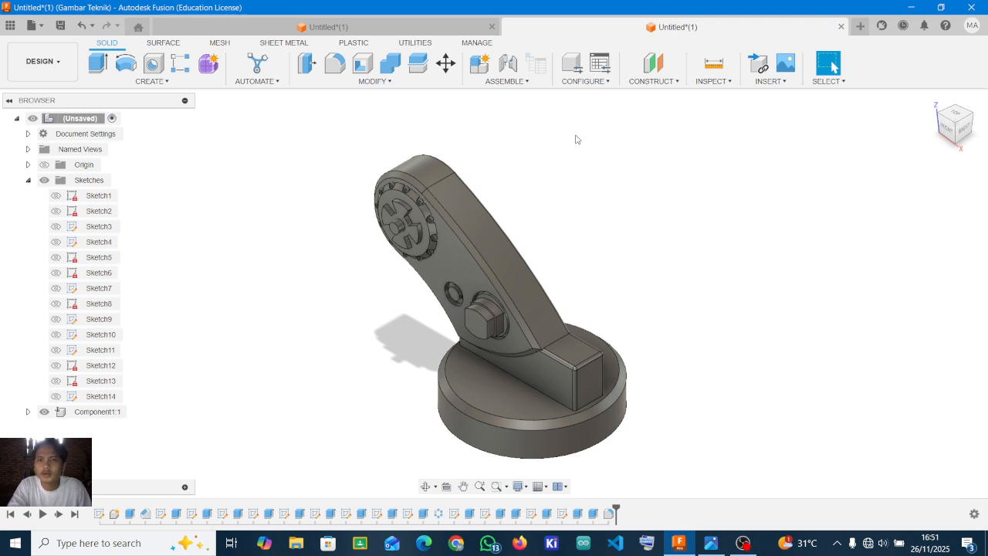
{"action": "key", "text": "ctrl+s"}
{"action": "type", "text": "c"}
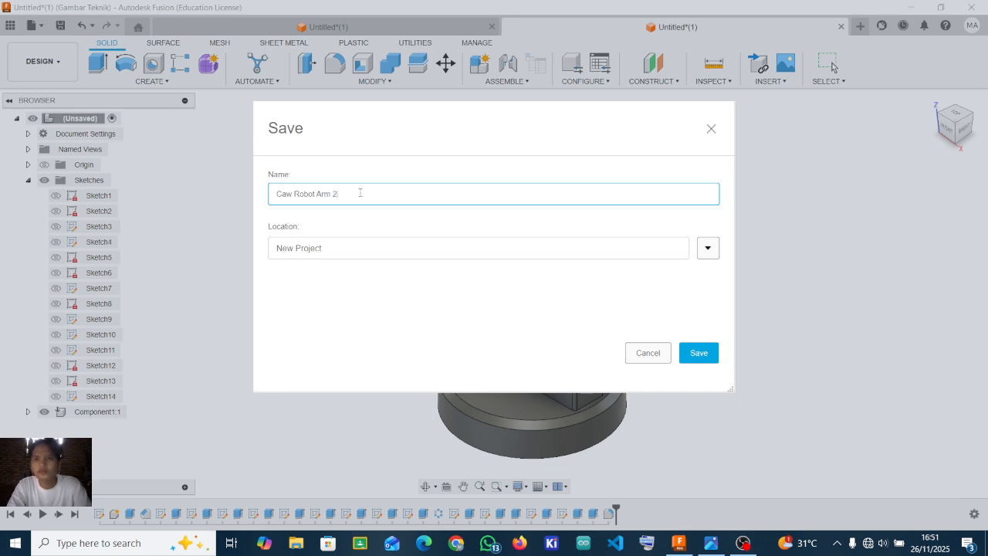
{"action": "left_click", "coordinate": [709, 353]}
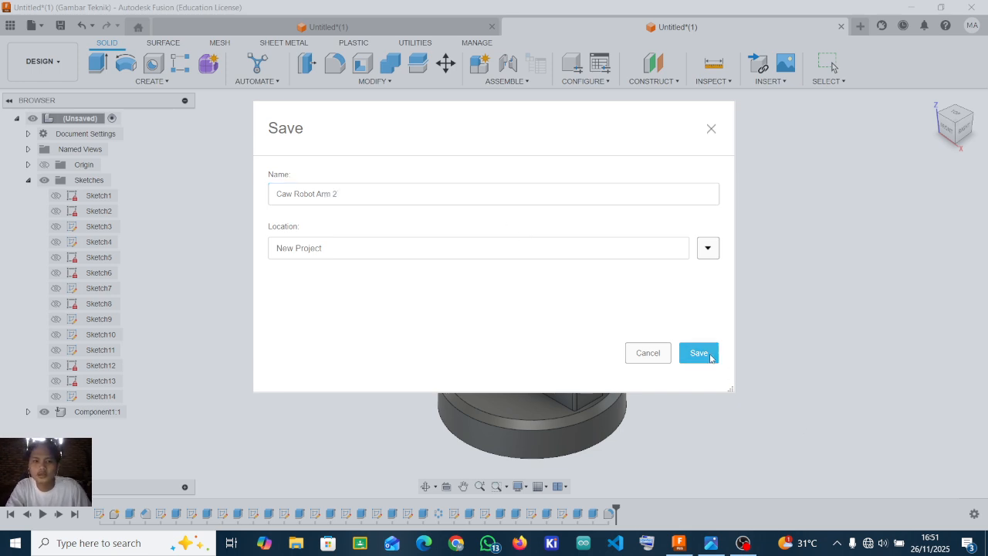
{"action": "middle_click_drag", "start_coordinate": [450, 275], "coordinate": [566, 298], "text": "shift"}
{"action": "scroll", "coordinate": [532, 315], "scroll_direction": "up", "scroll_amount": 1}
{"action": "scroll", "coordinate": [528, 317], "scroll_direction": "down", "scroll_amount": 1}
{"action": "scroll", "coordinate": [529, 285], "scroll_direction": "up", "scroll_amount": 2}
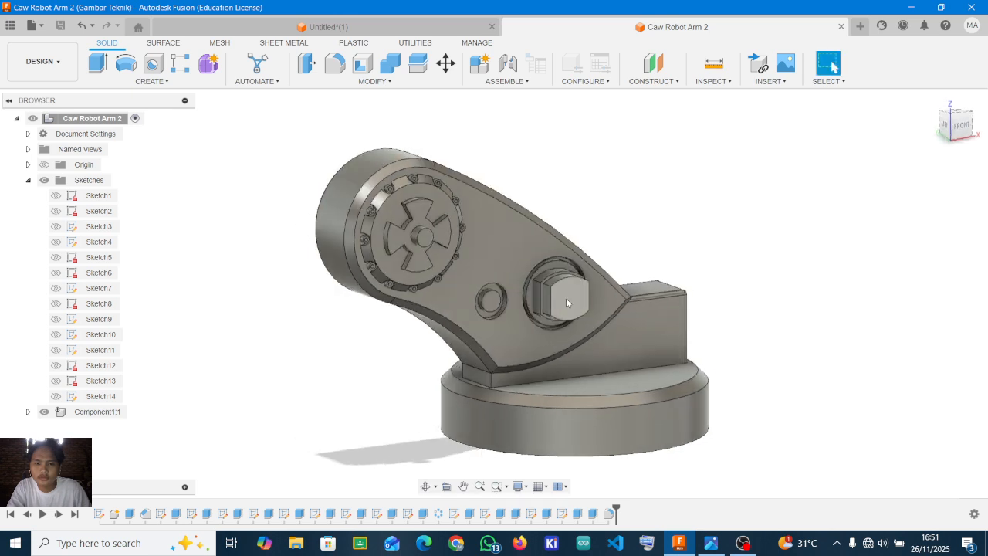